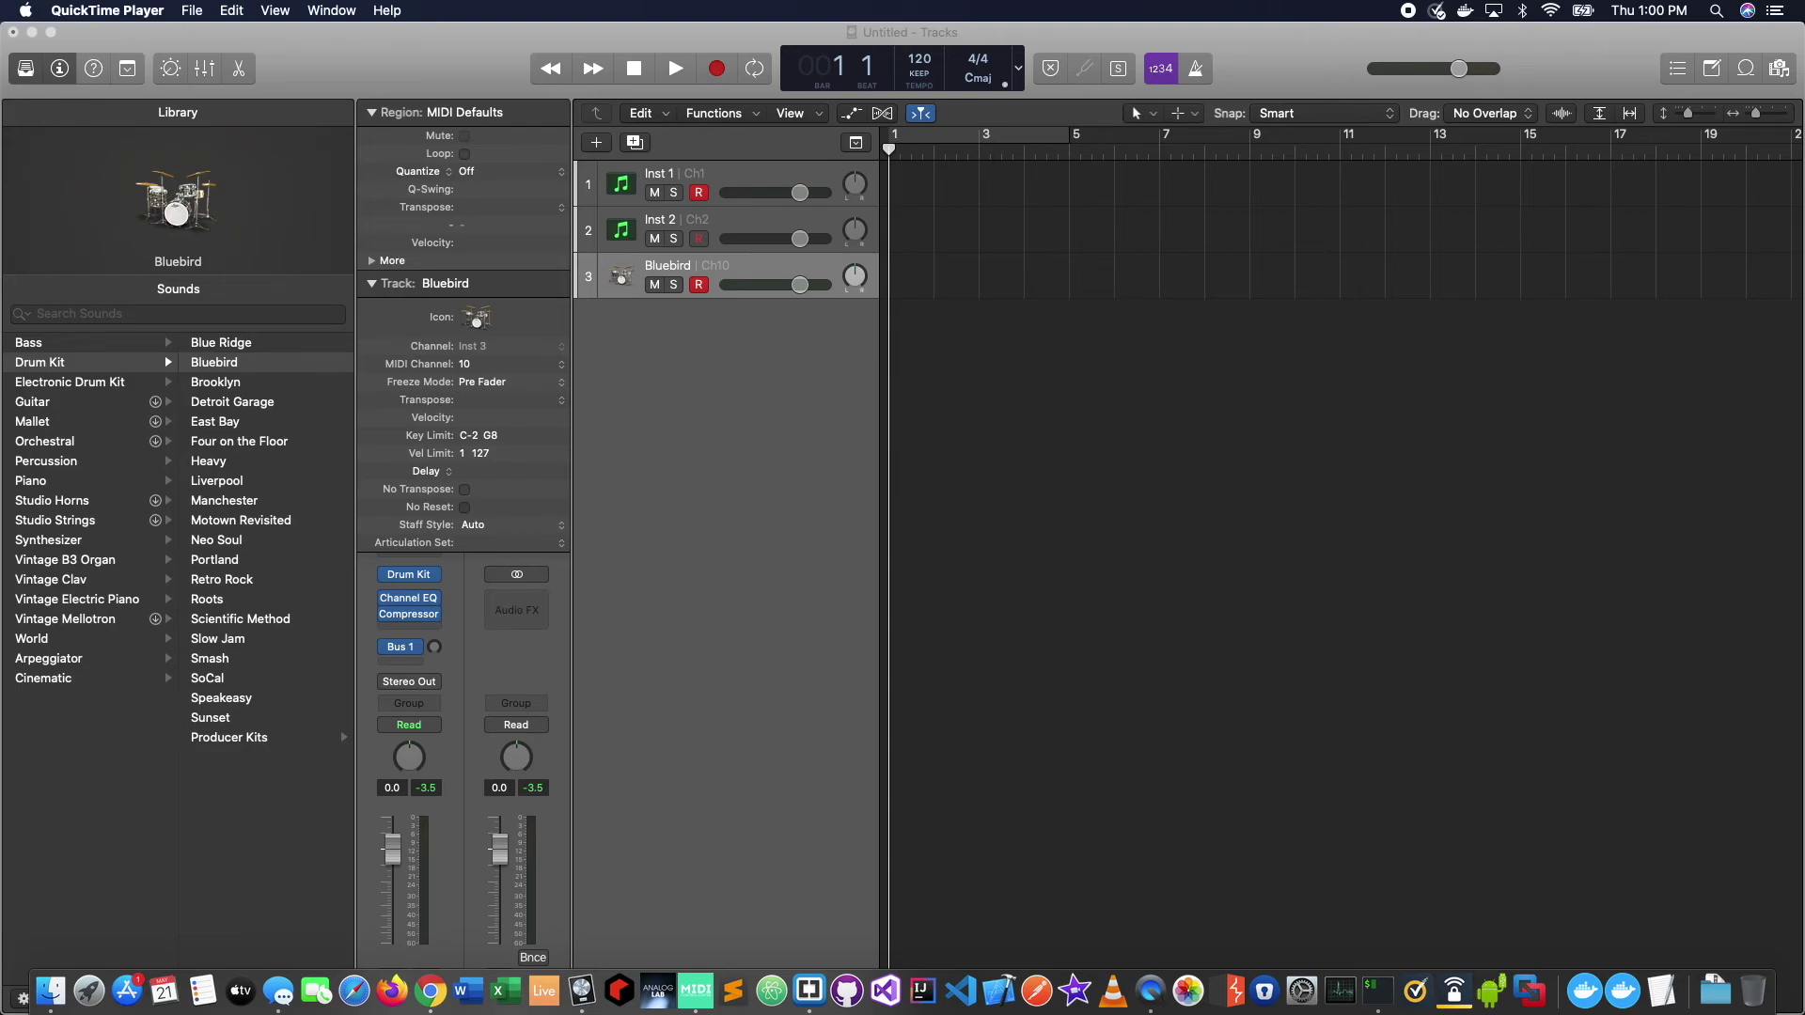
click(1303, 605)
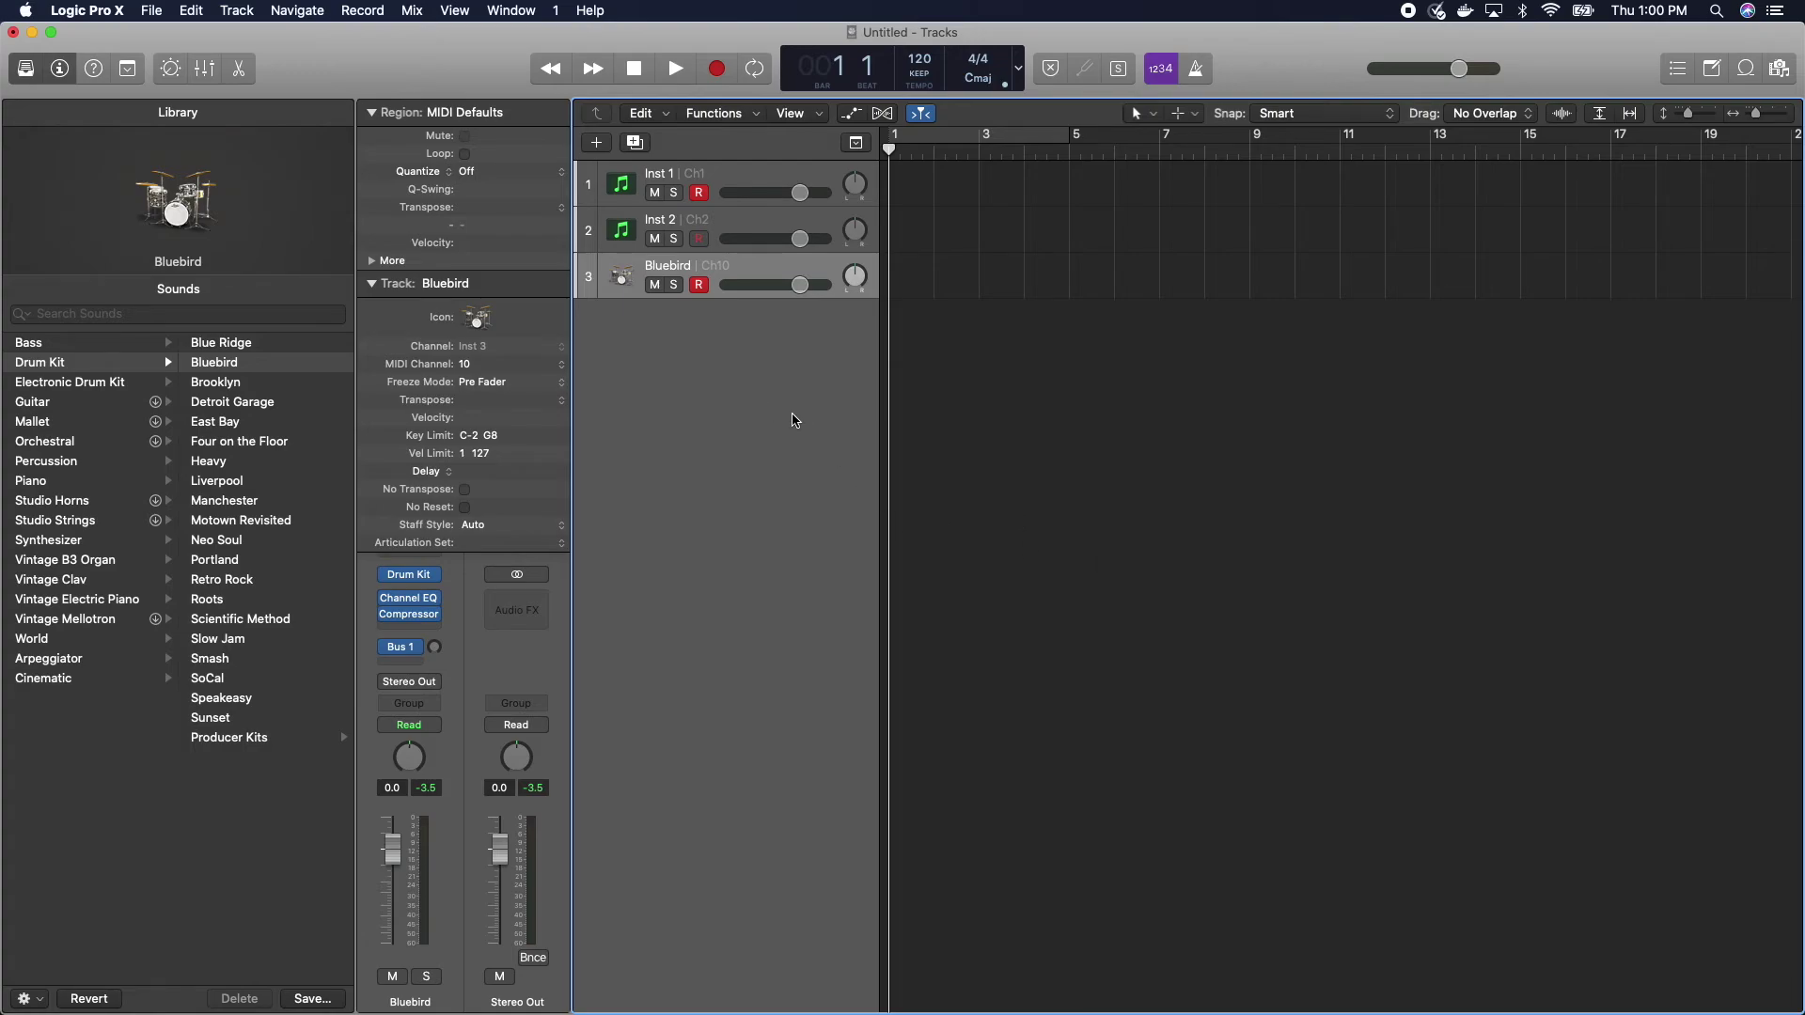
click(149, 12)
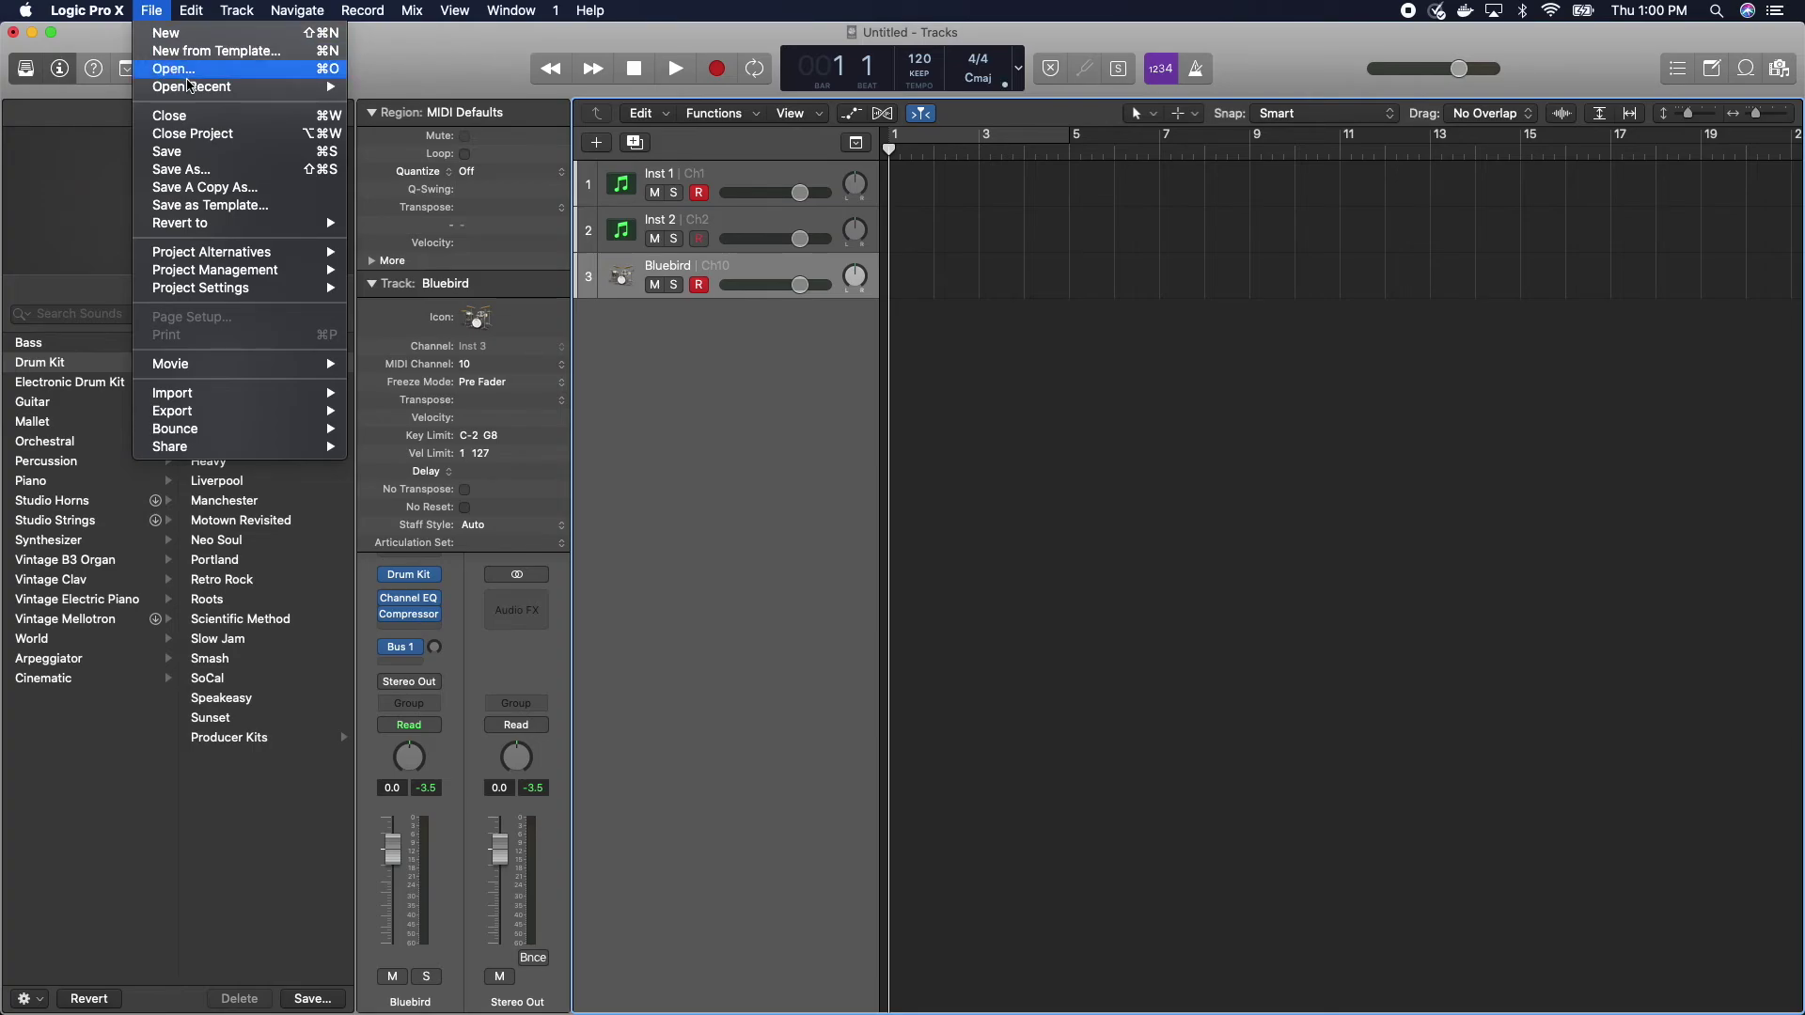
mouse_move(189, 287)
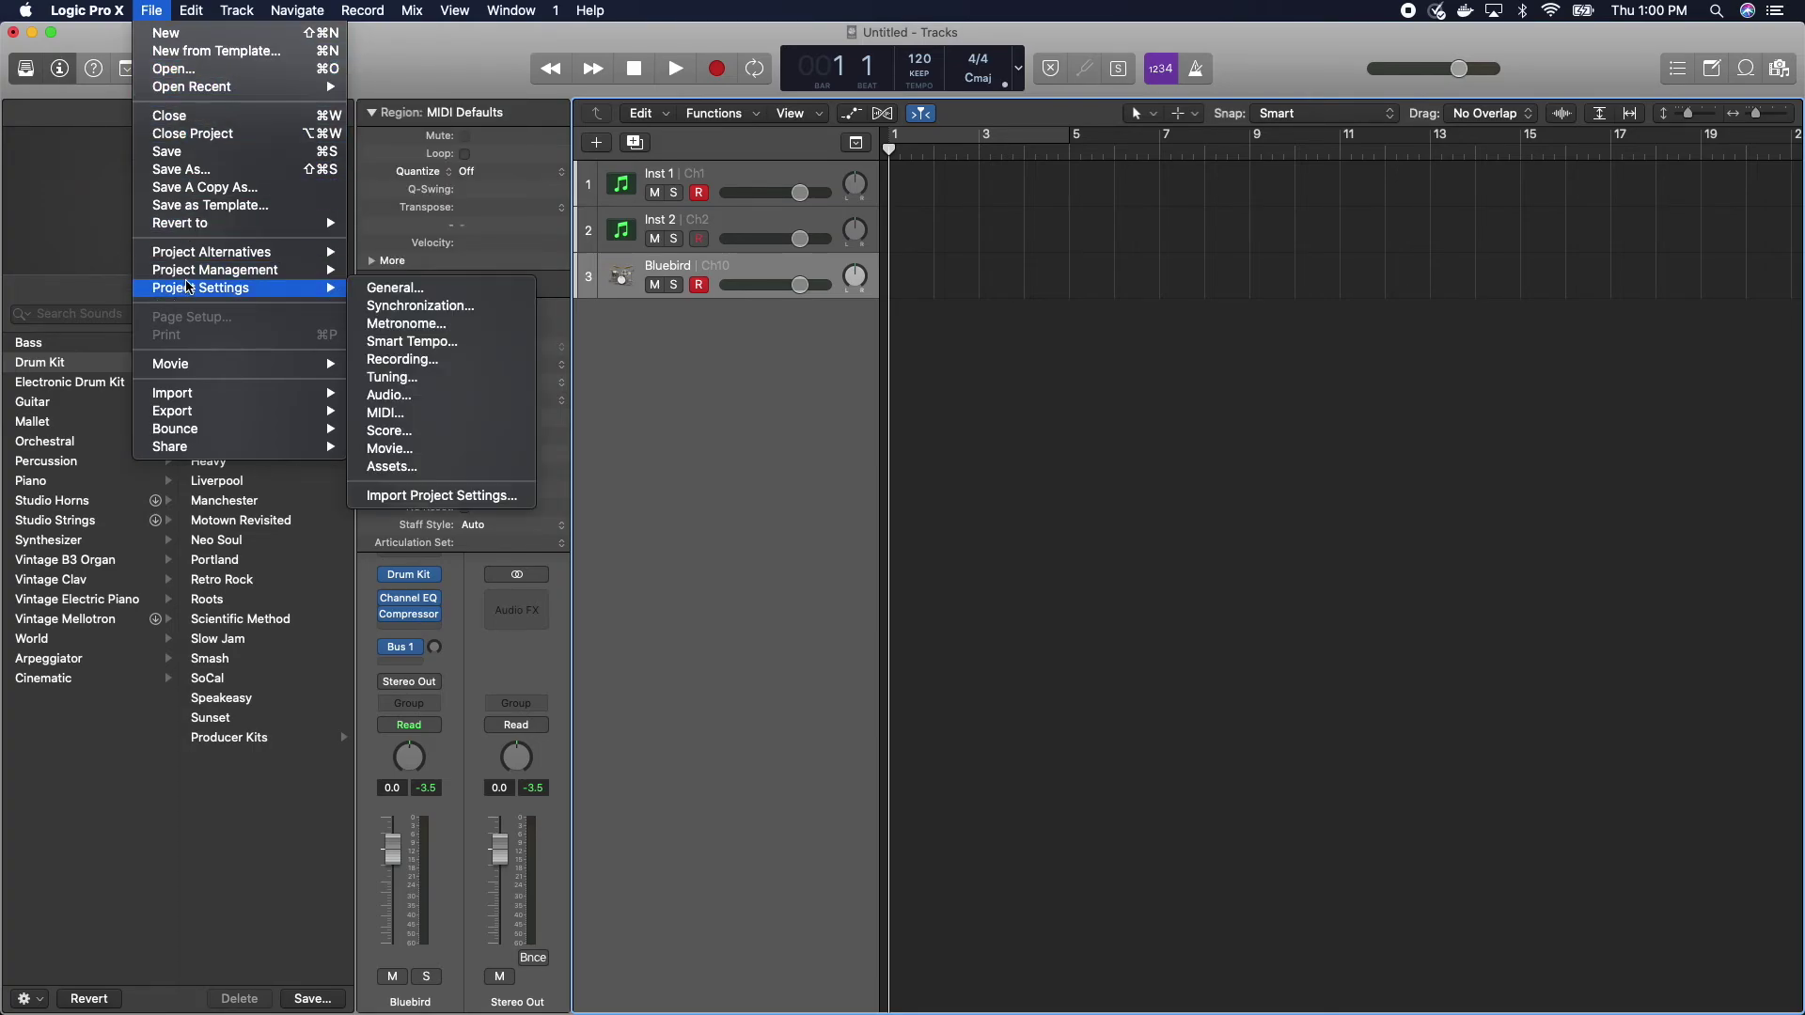
click(767, 378)
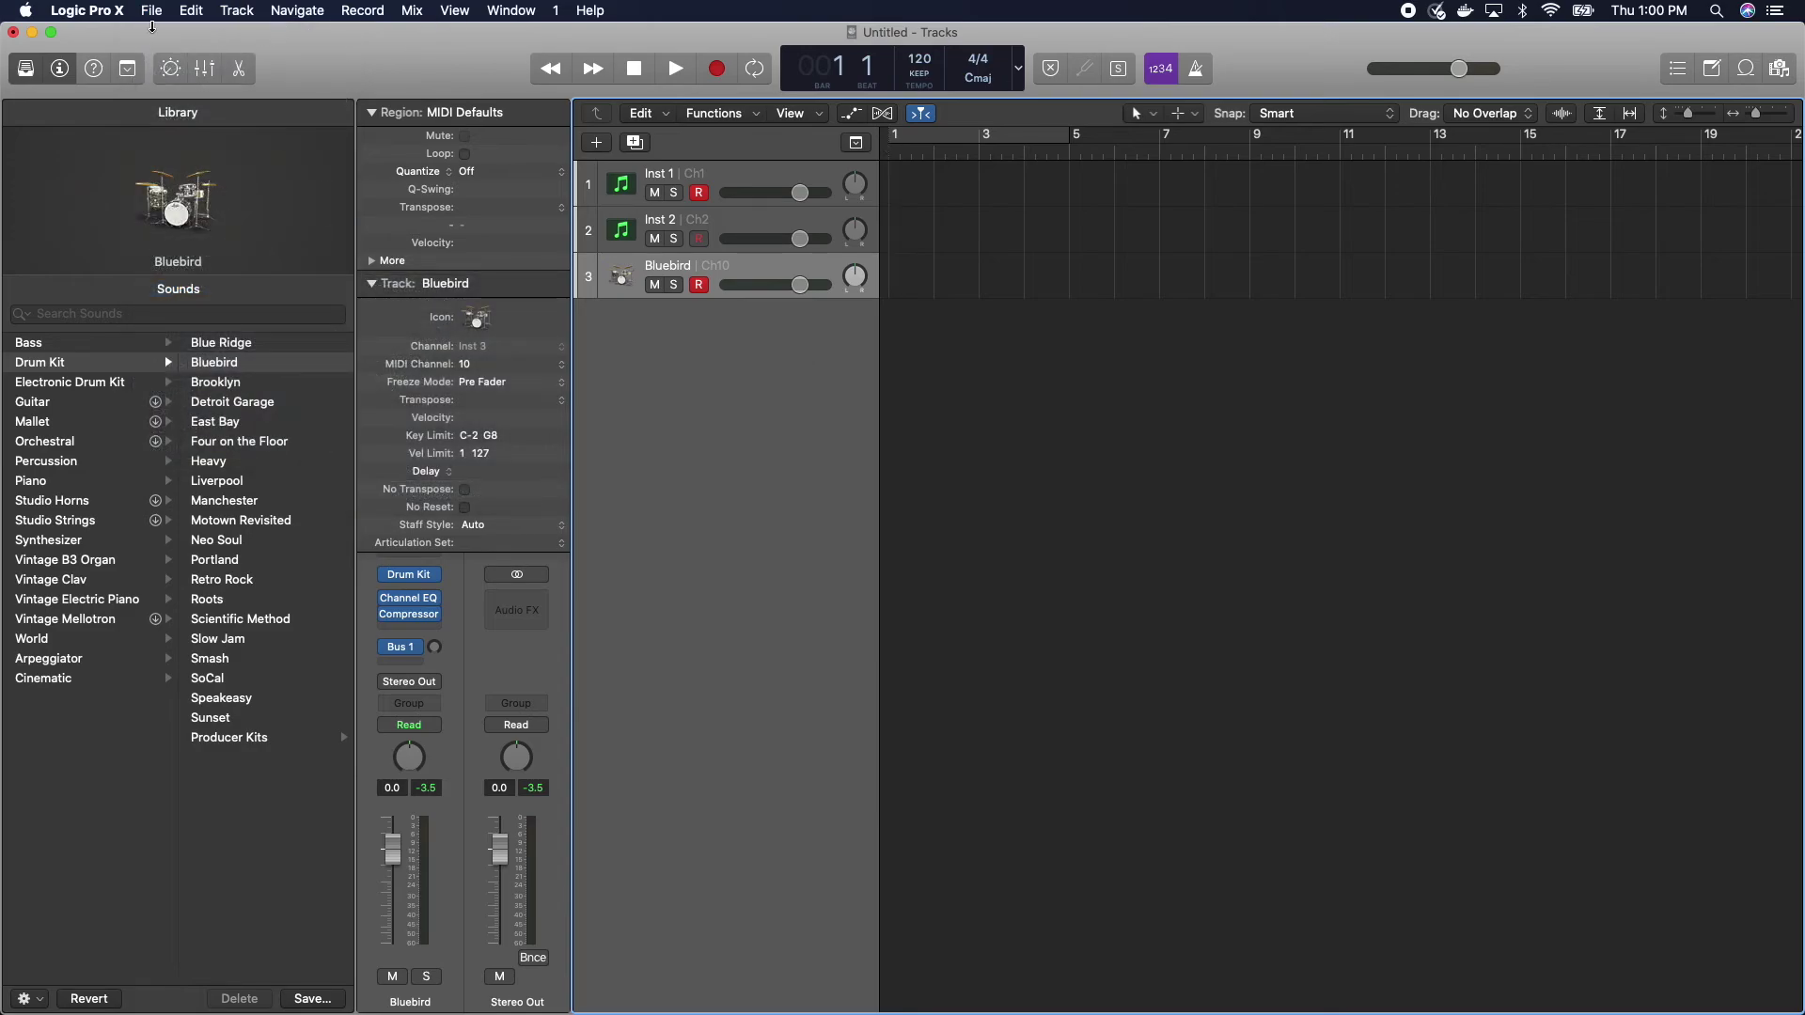
- Close the untitled project without saving, and create a new project with one Analog Lab 4 software instrument track
click(13, 32)
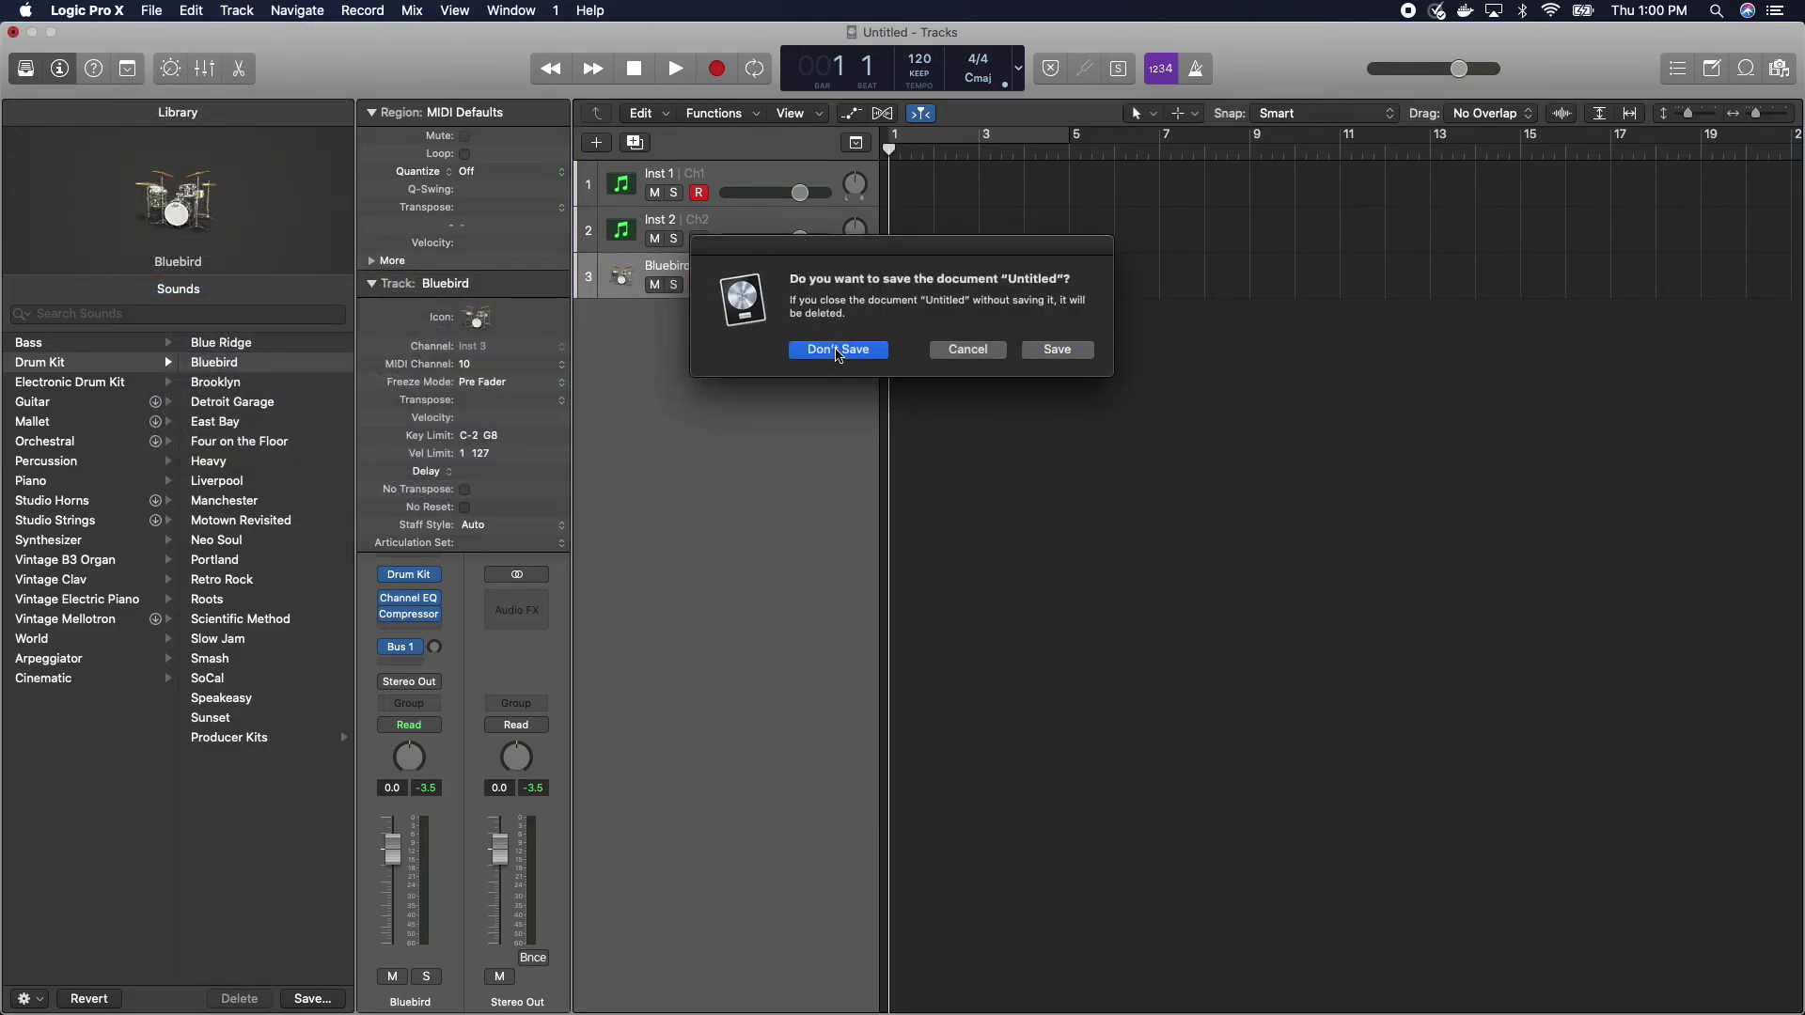
click(838, 349)
click(152, 11)
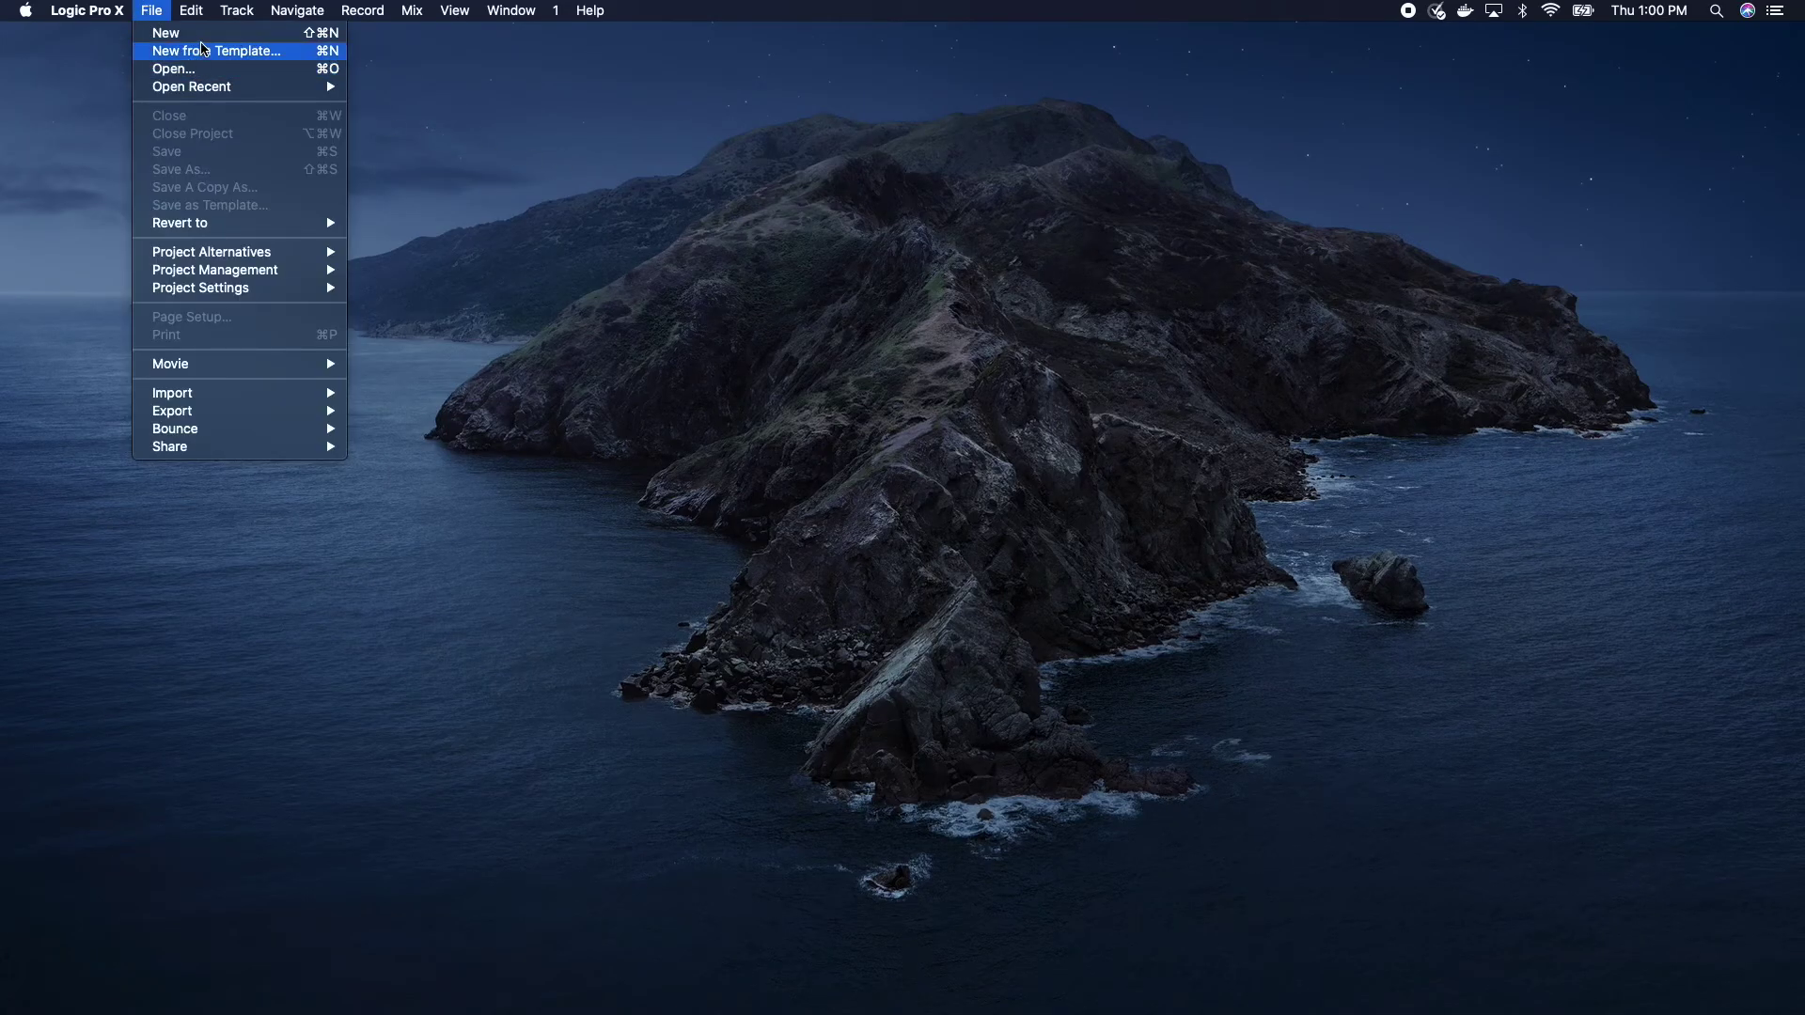
click(201, 32)
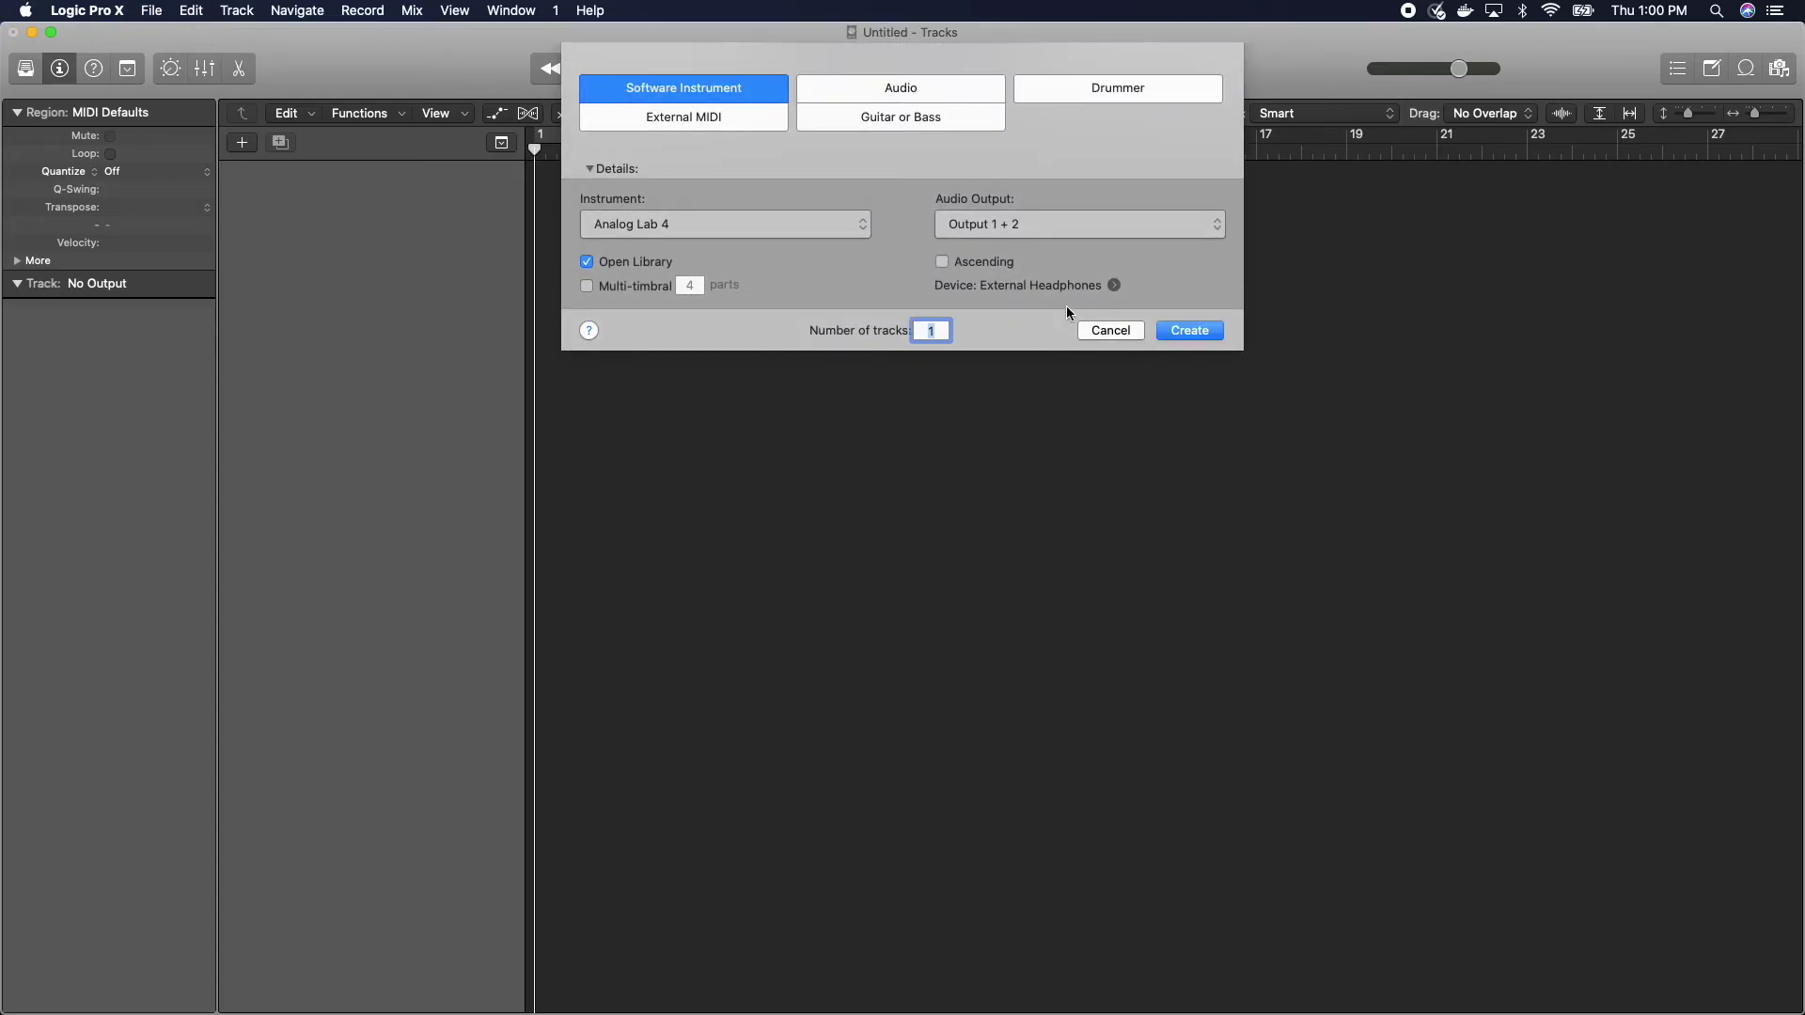
click(1189, 331)
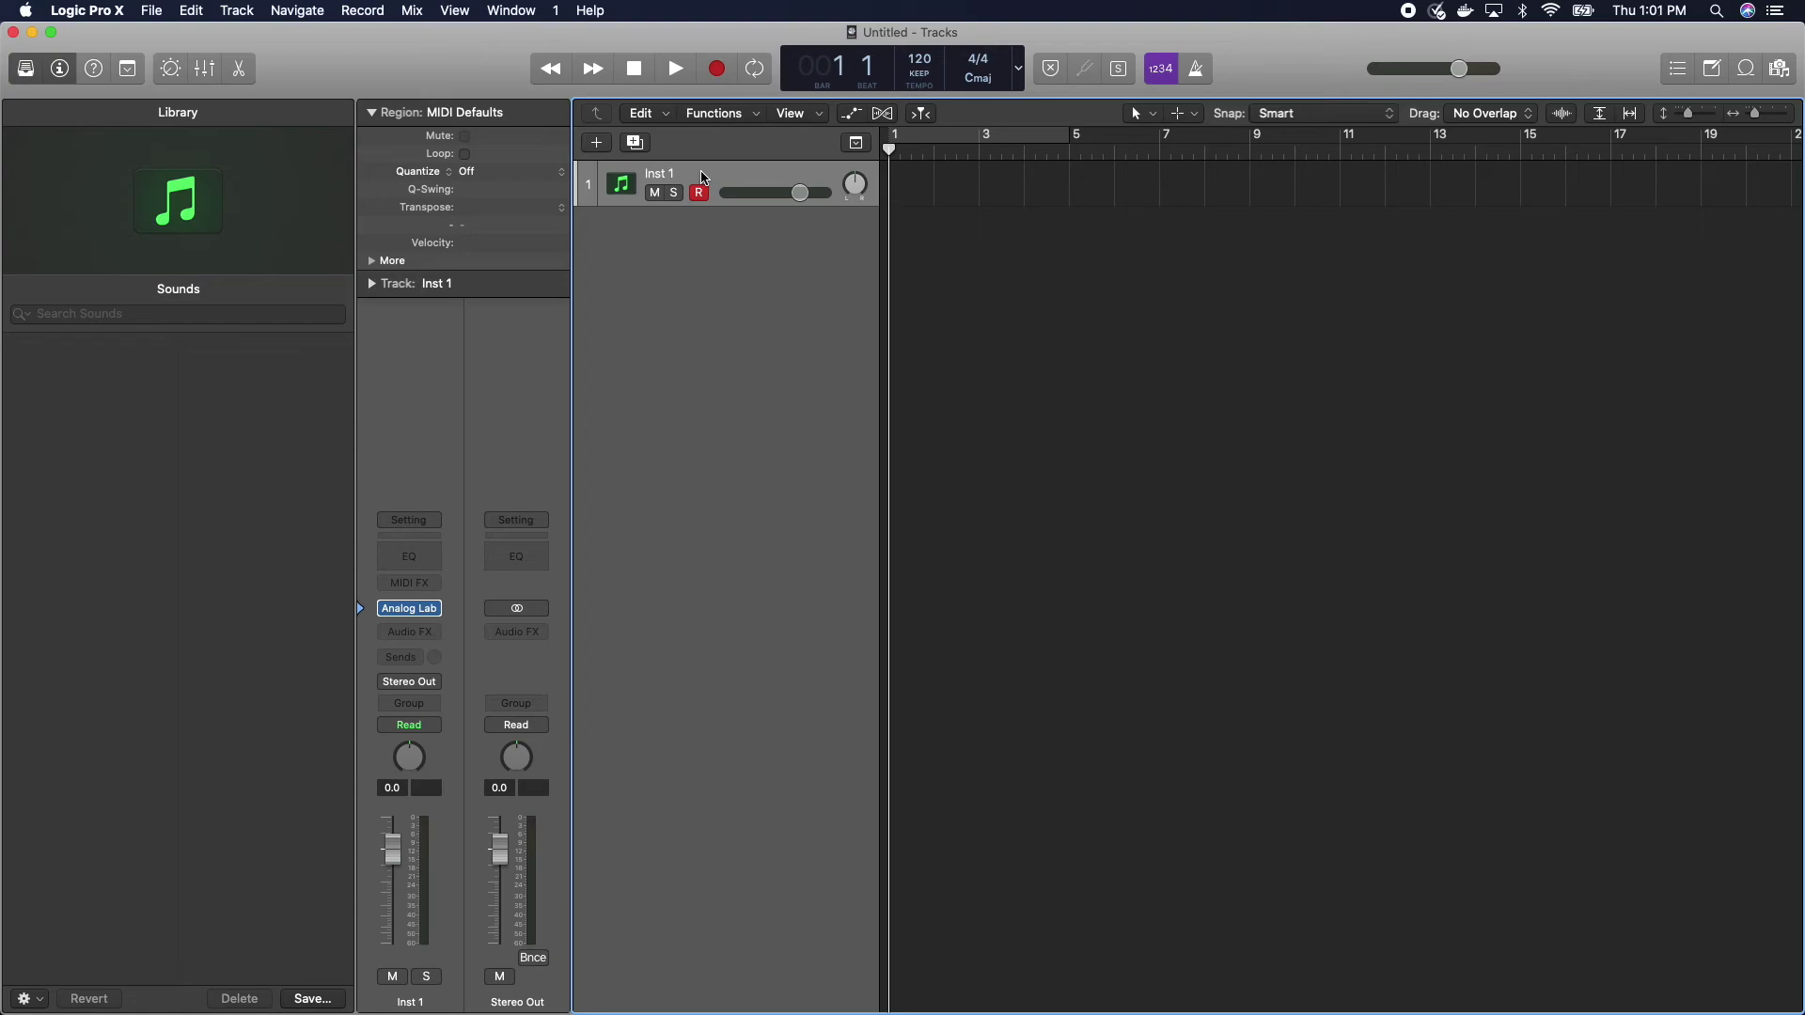
- Add two more tracks with the same instrument setup and load the Blue Ridge drum kit on the third track
key(super+d)
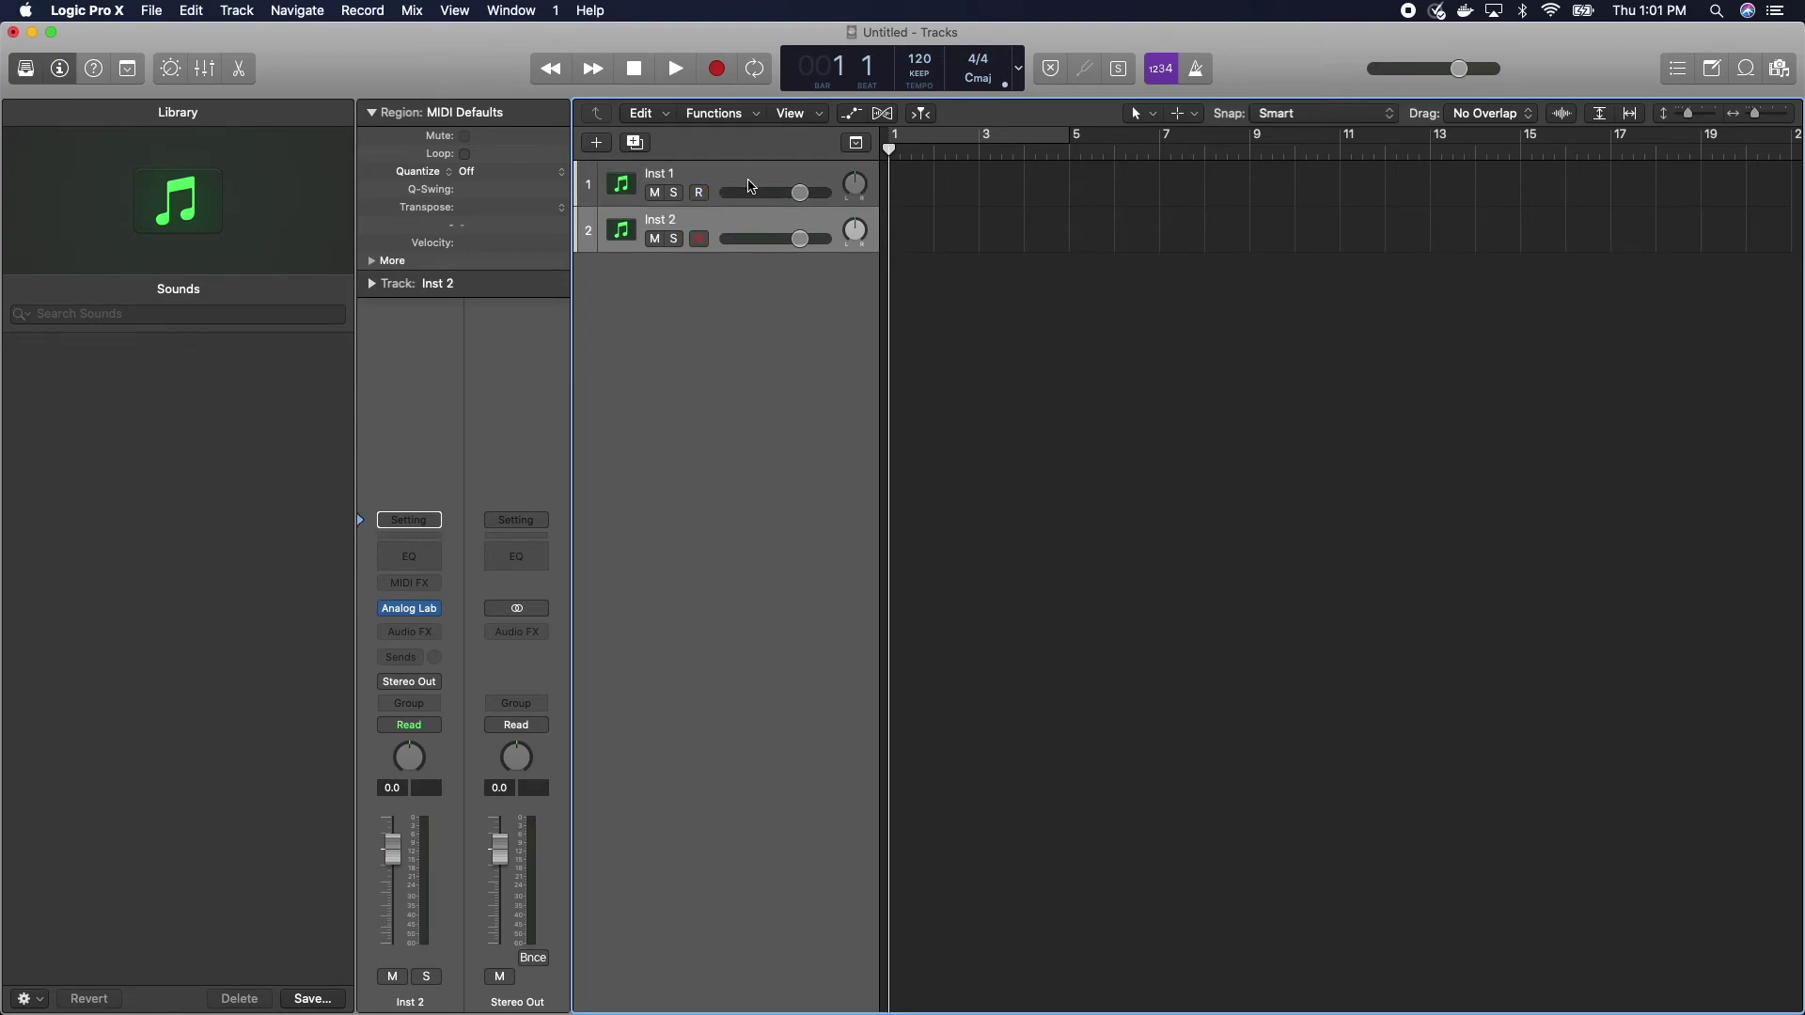
key(super+d)
click(91, 346)
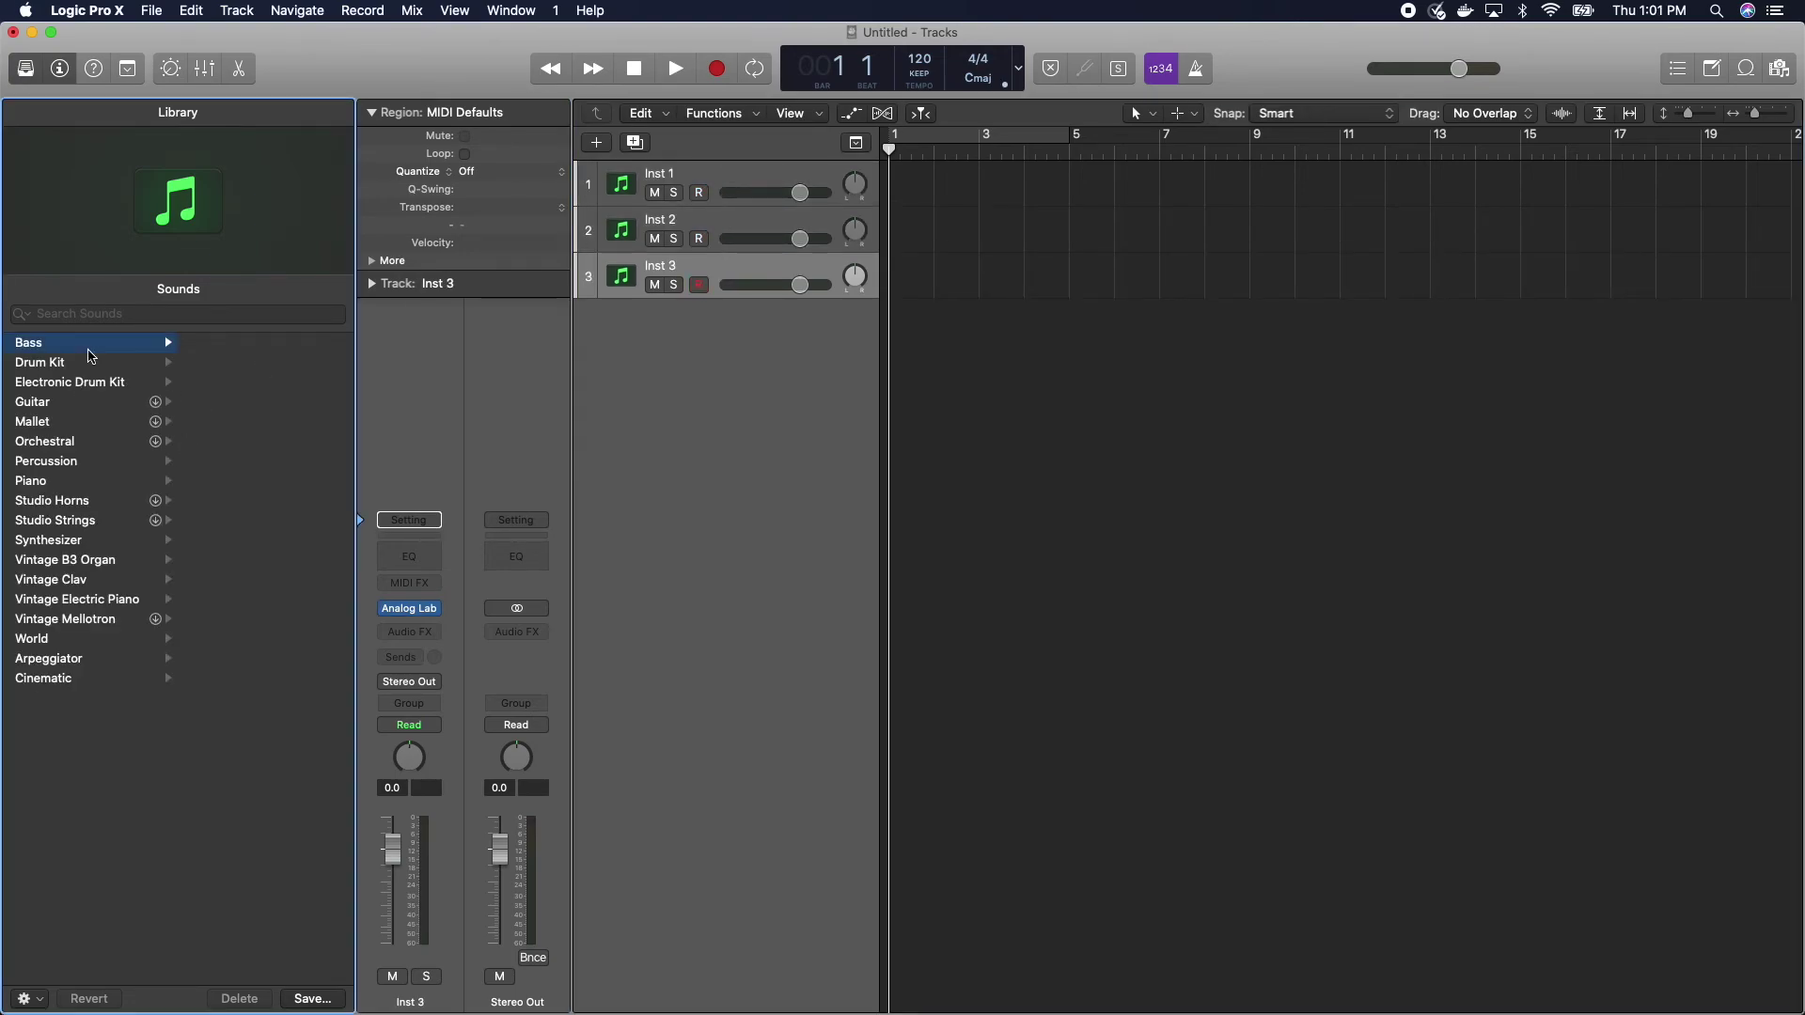
click(85, 362)
click(283, 344)
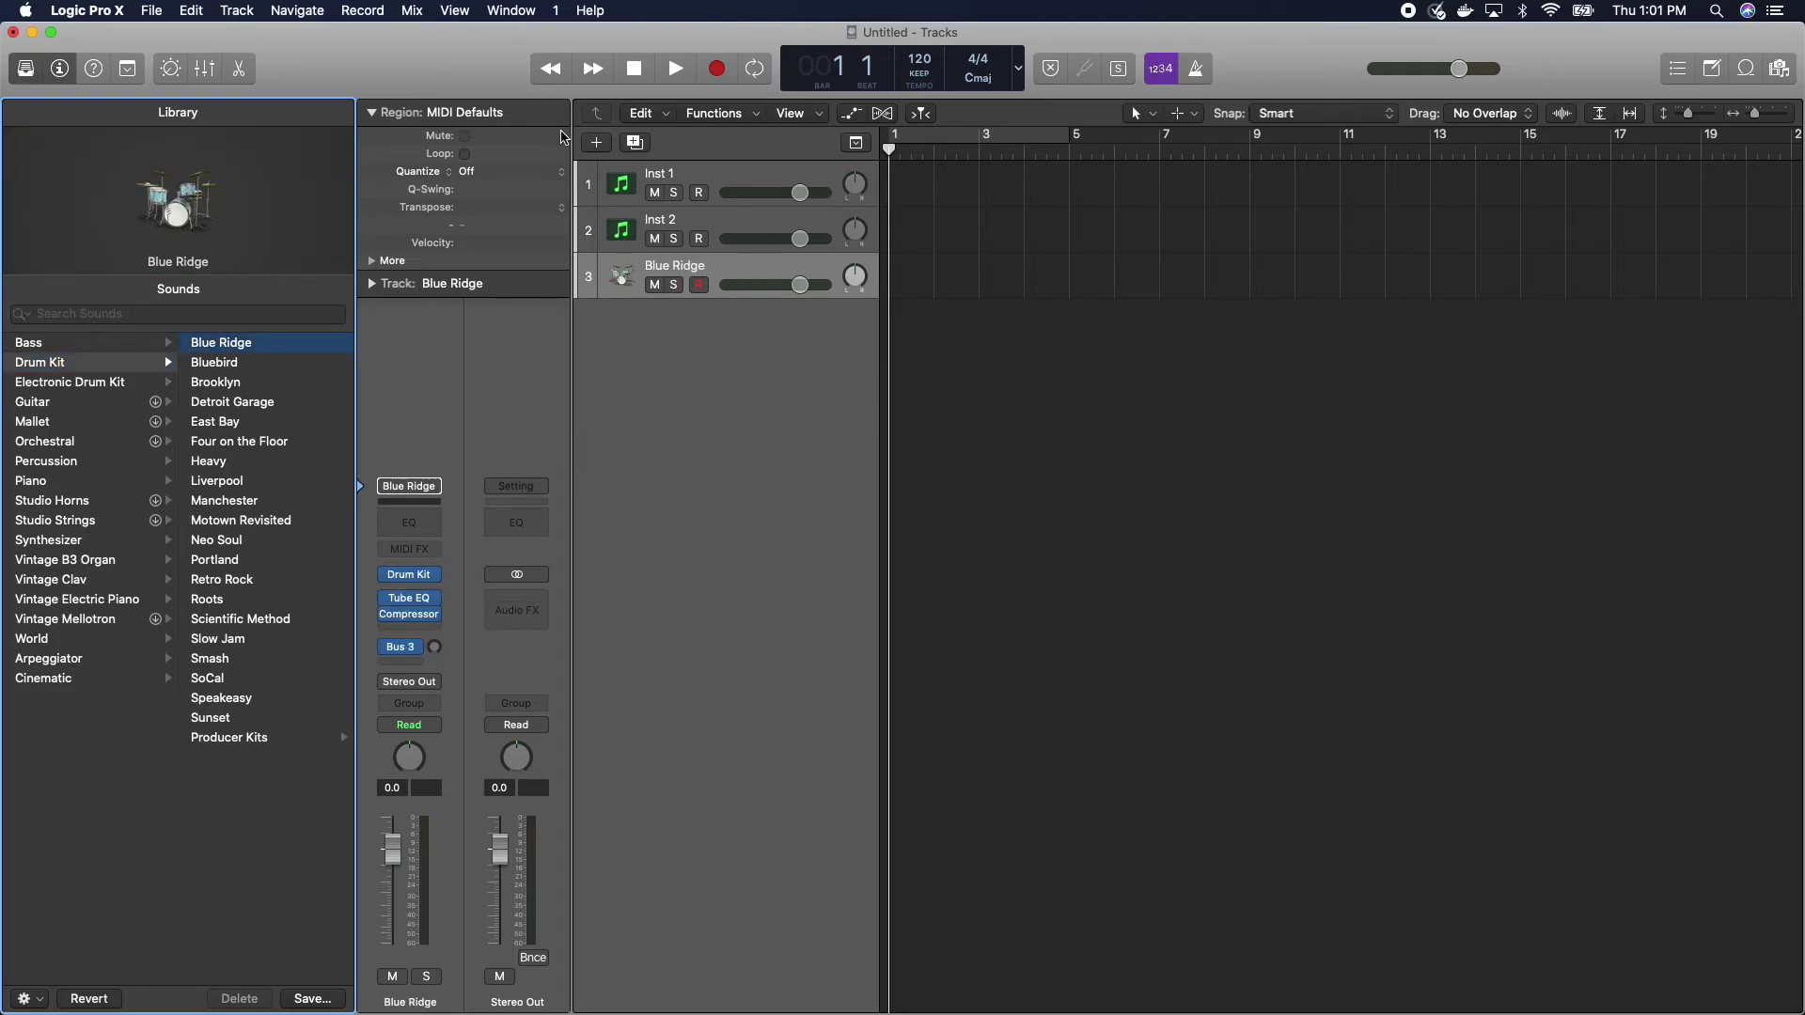
- Enable auto demix by channel for multitrack recording in the project's recording settings and close the settings
click(191, 9)
mouse_move(139, 9)
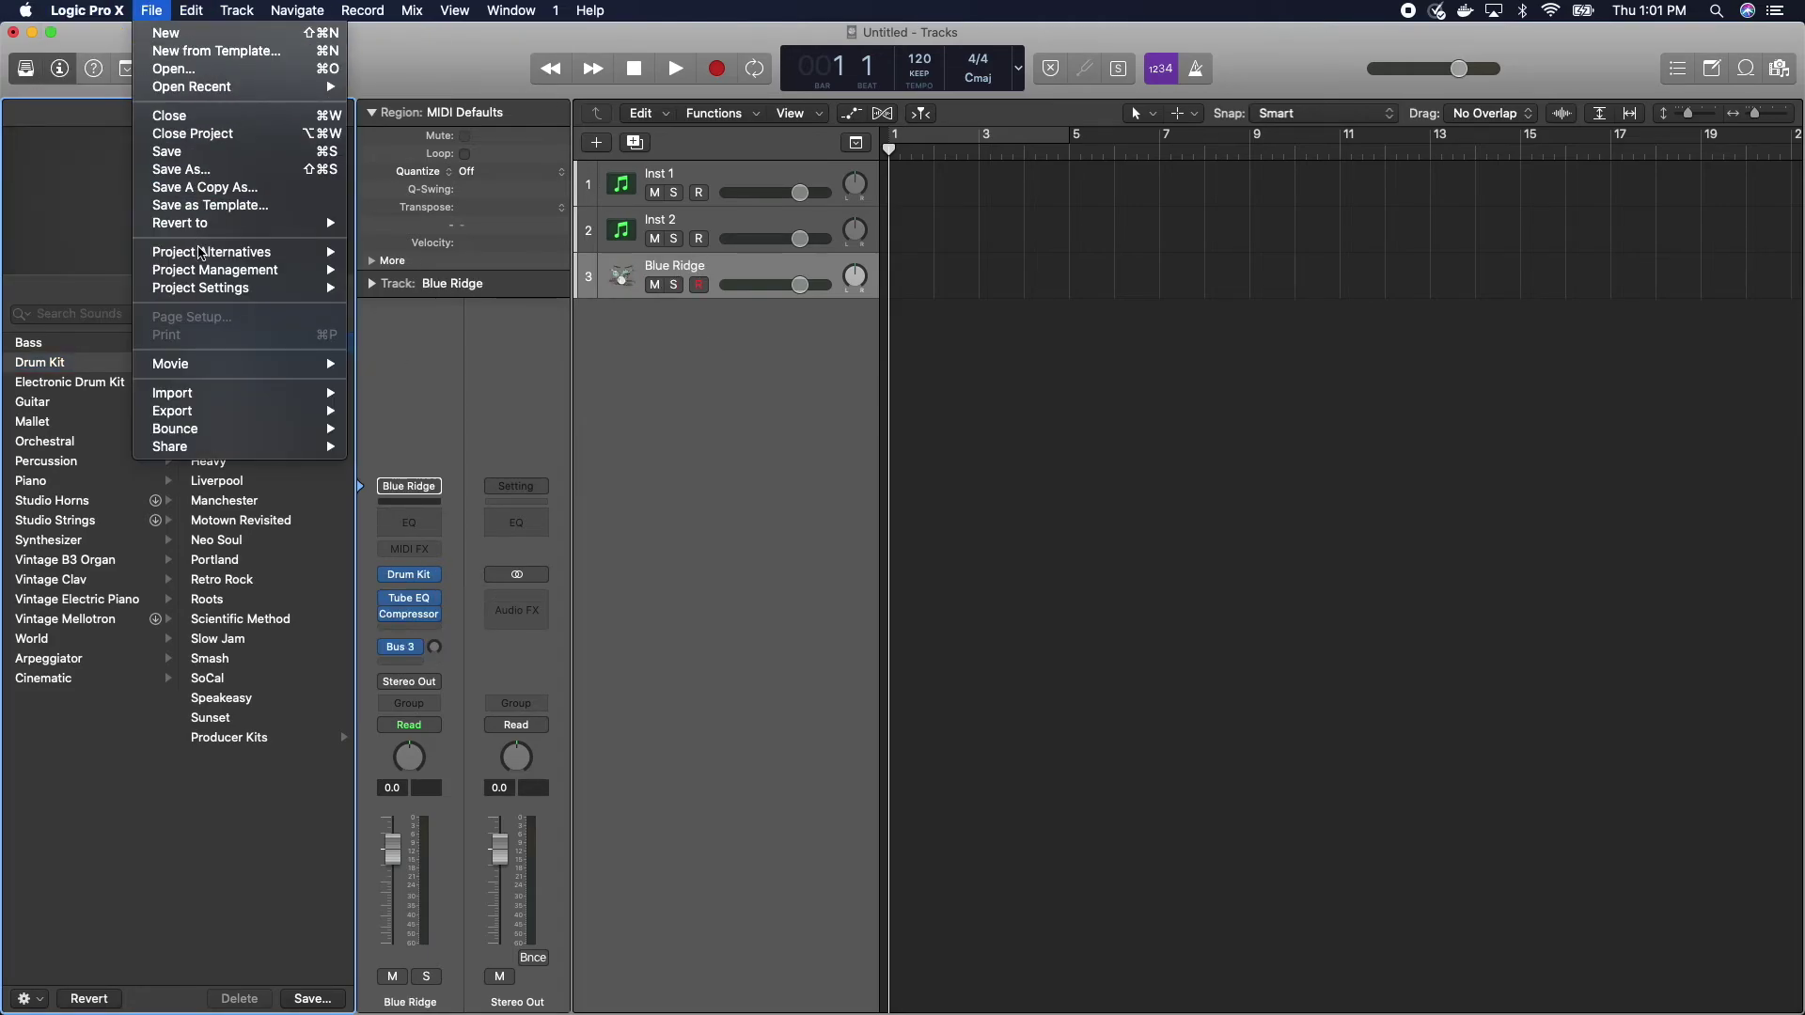
mouse_move(214, 290)
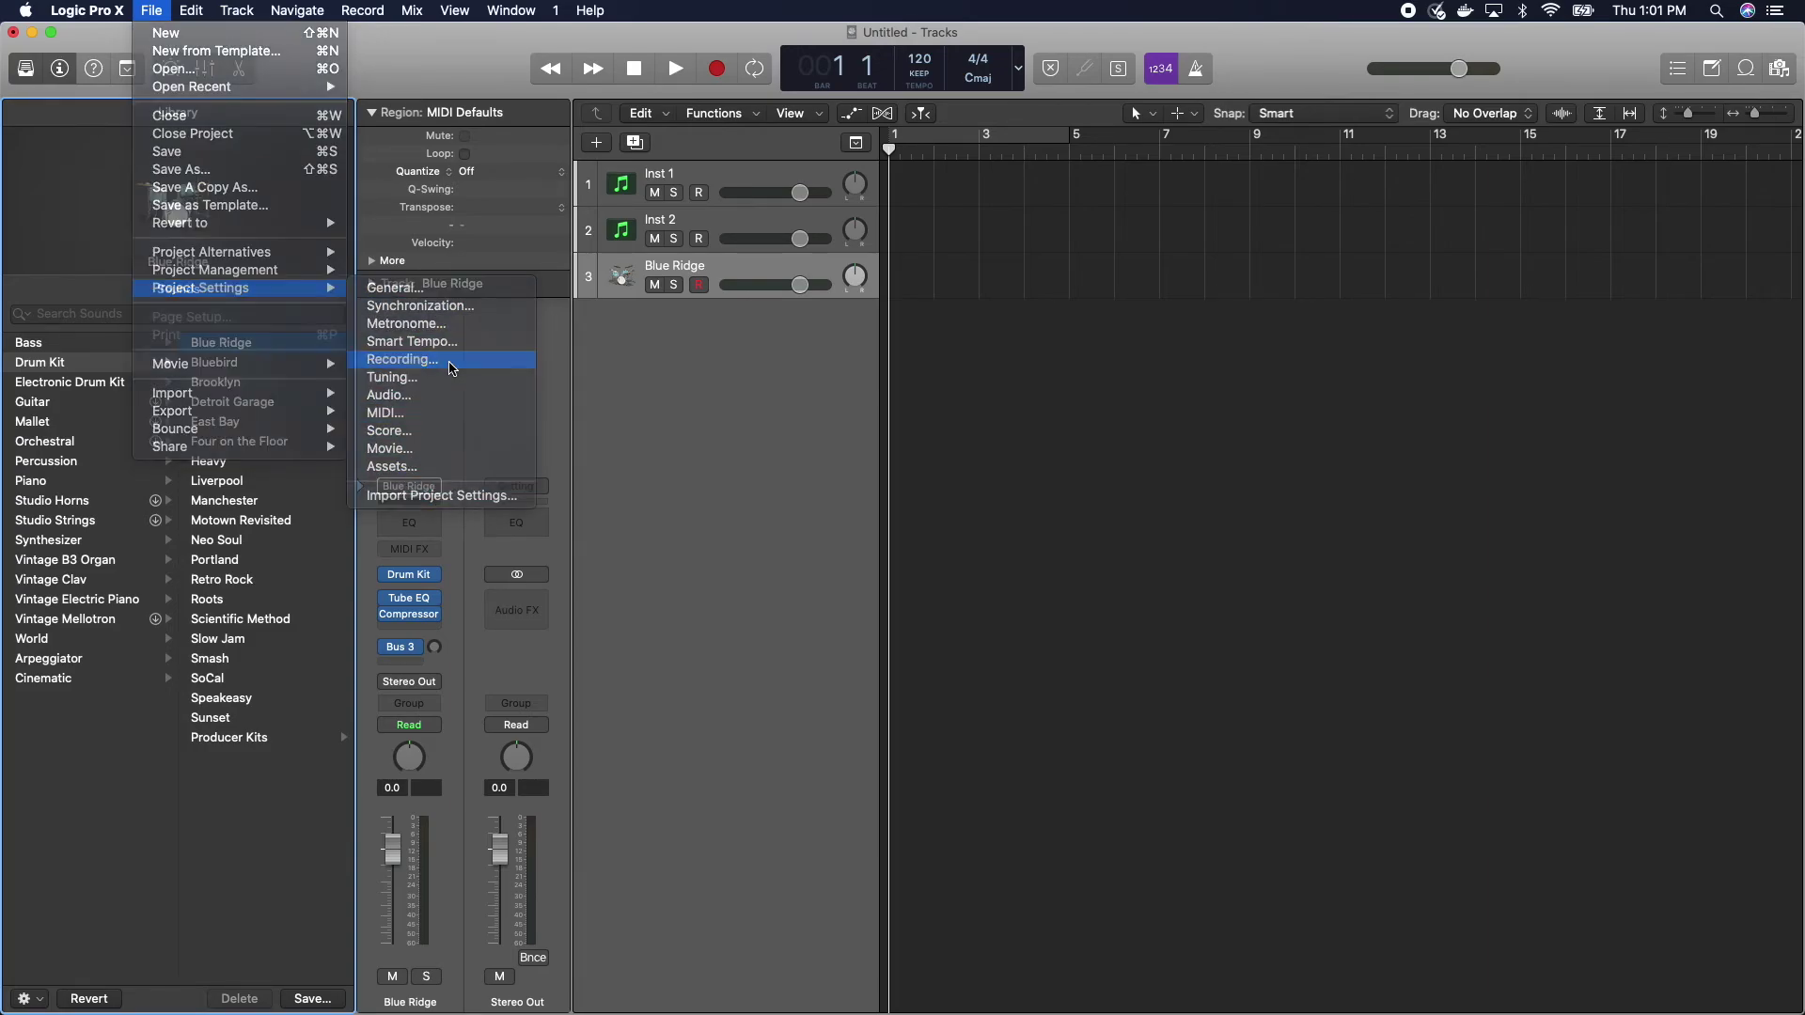
click(404, 359)
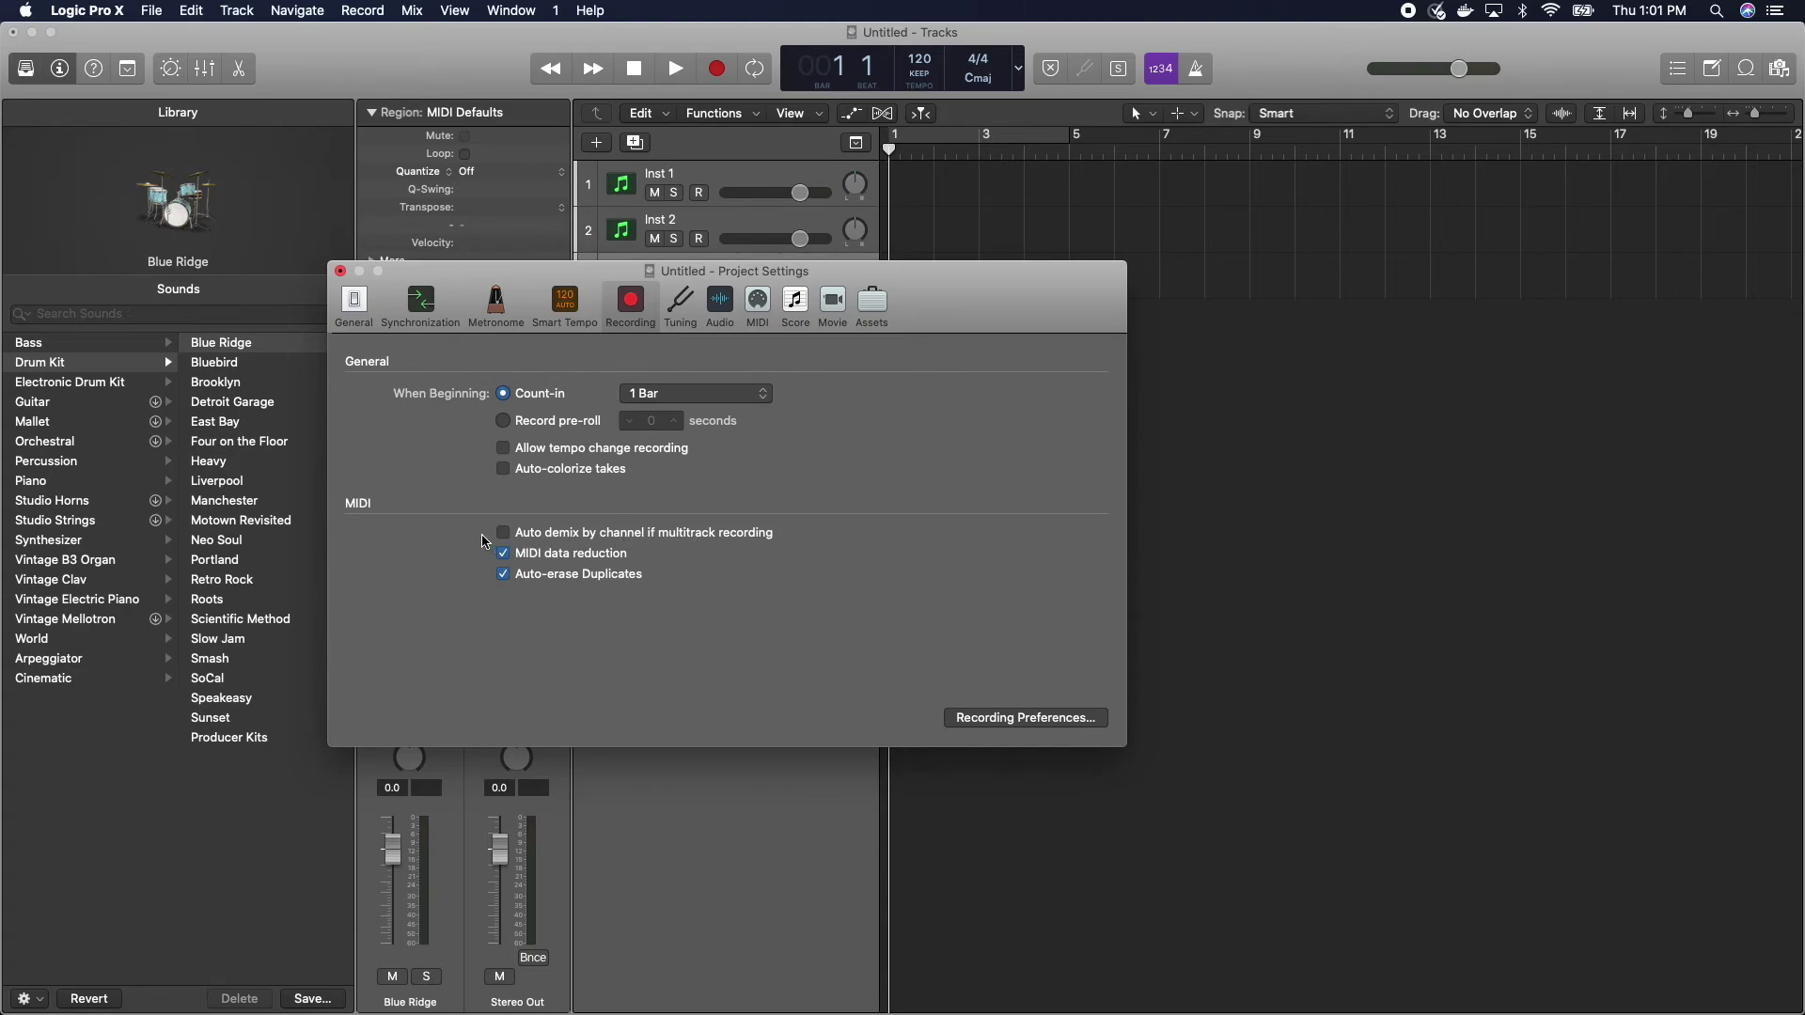
click(505, 533)
click(342, 272)
- Record-enable the Inst 1 and Inst 2 tracks and set Inst 1's MIDI channel to 1
click(699, 193)
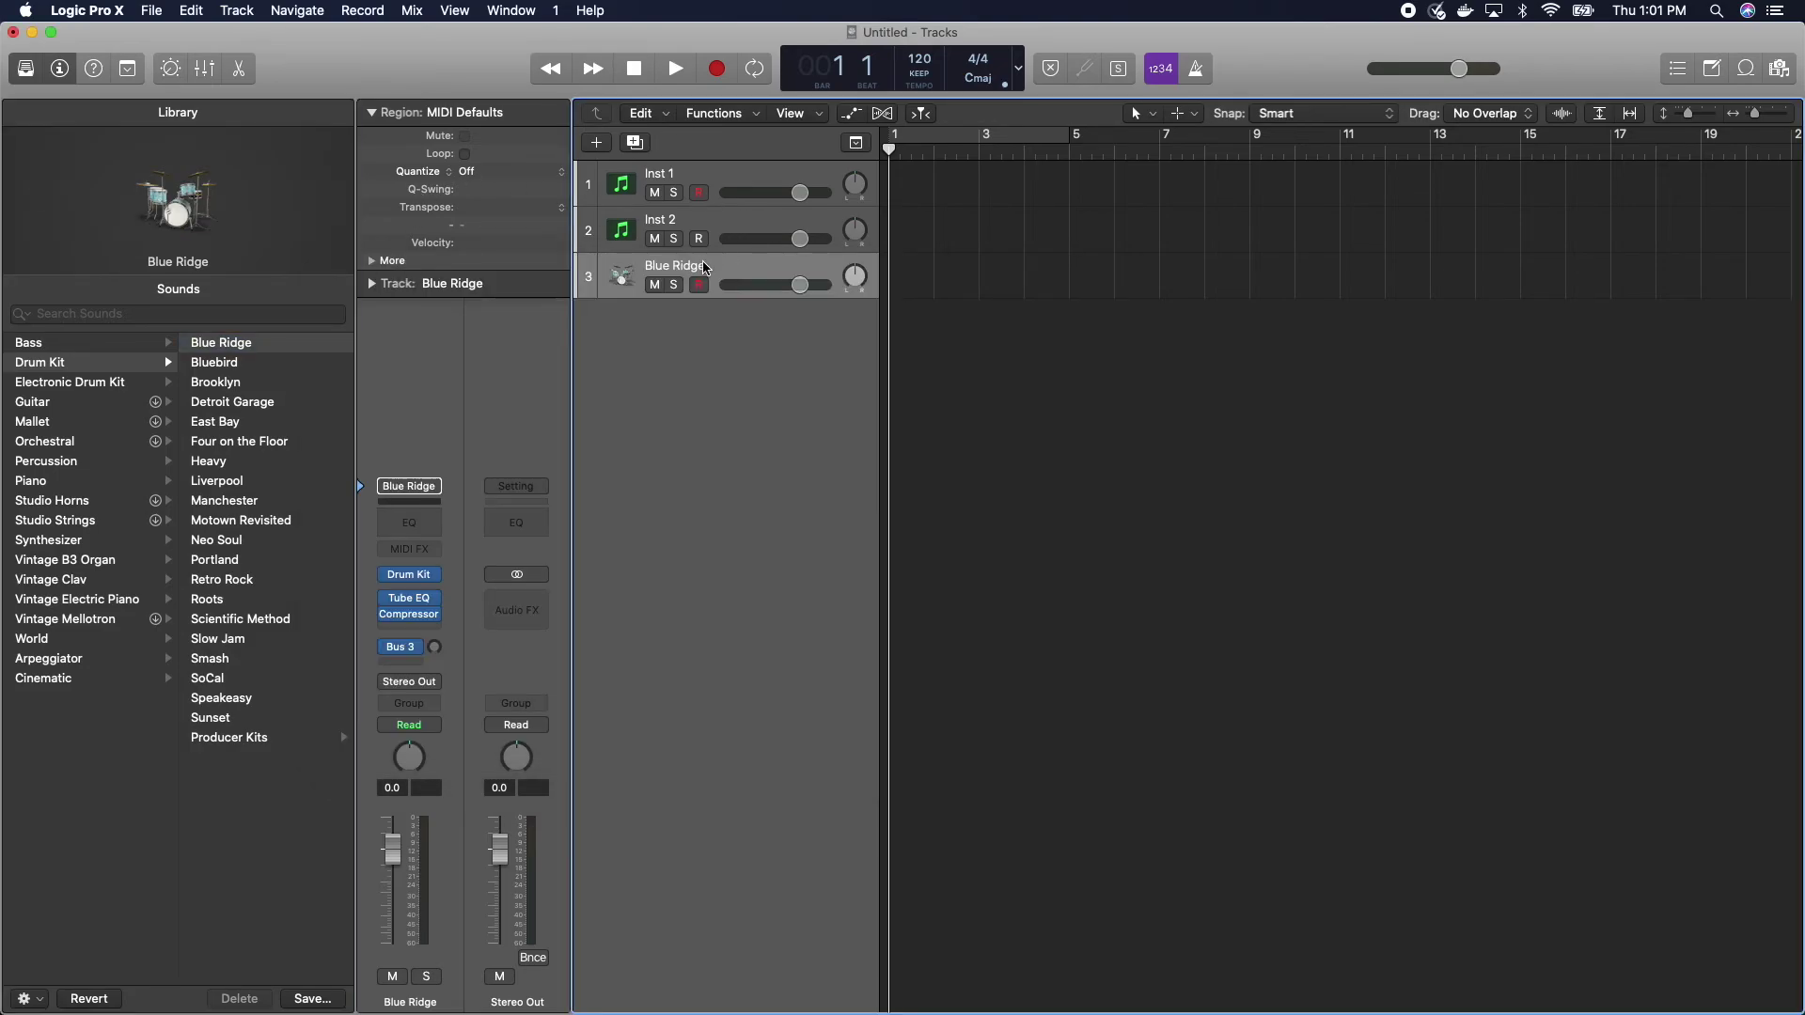
click(700, 239)
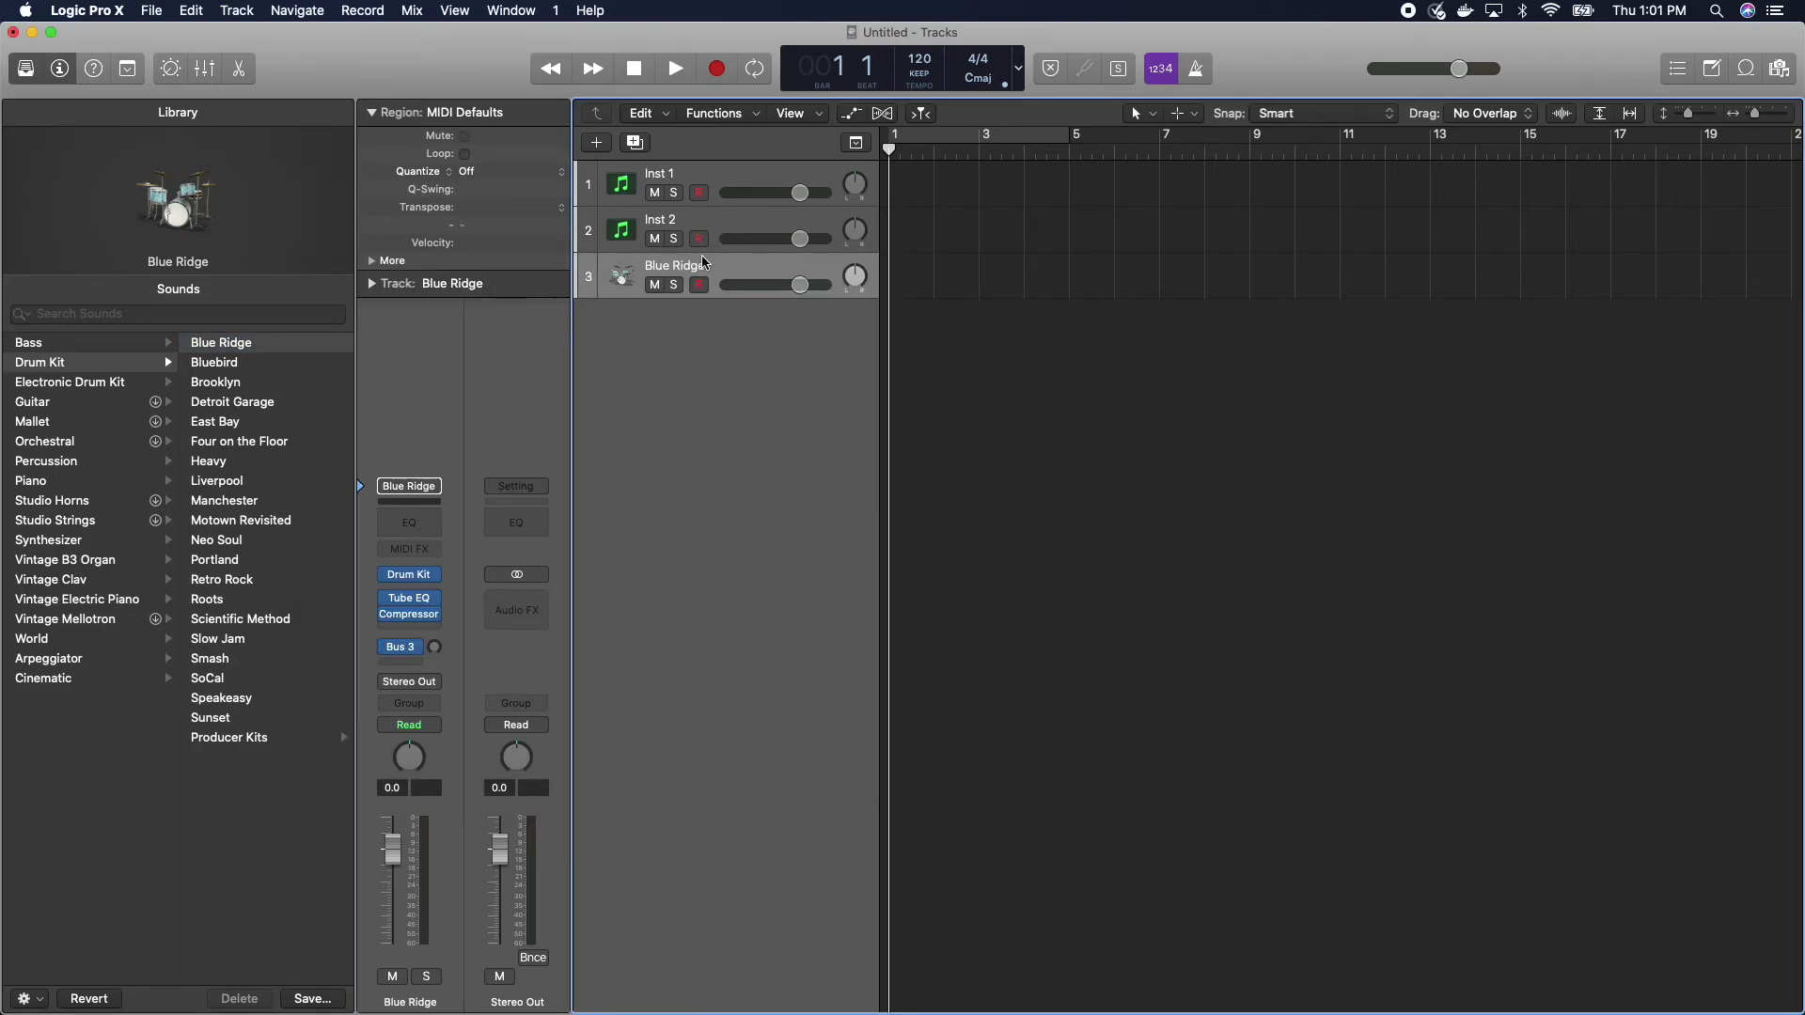
click(732, 178)
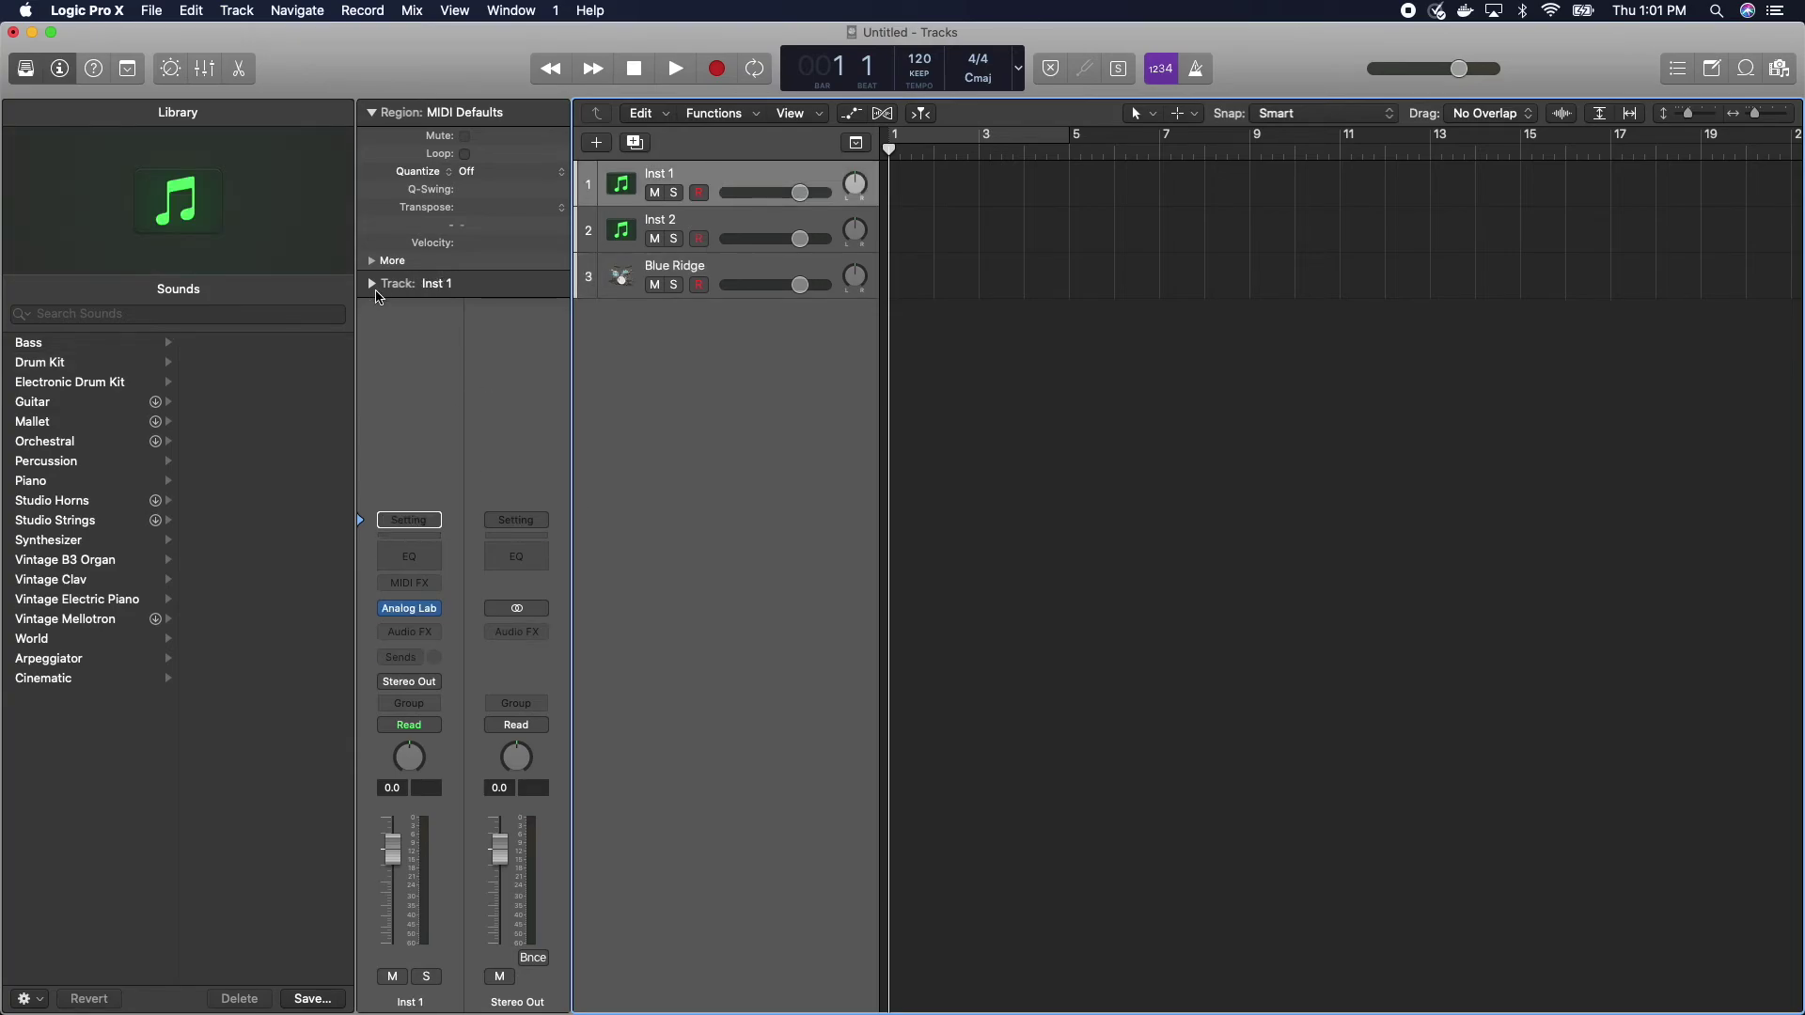
click(373, 283)
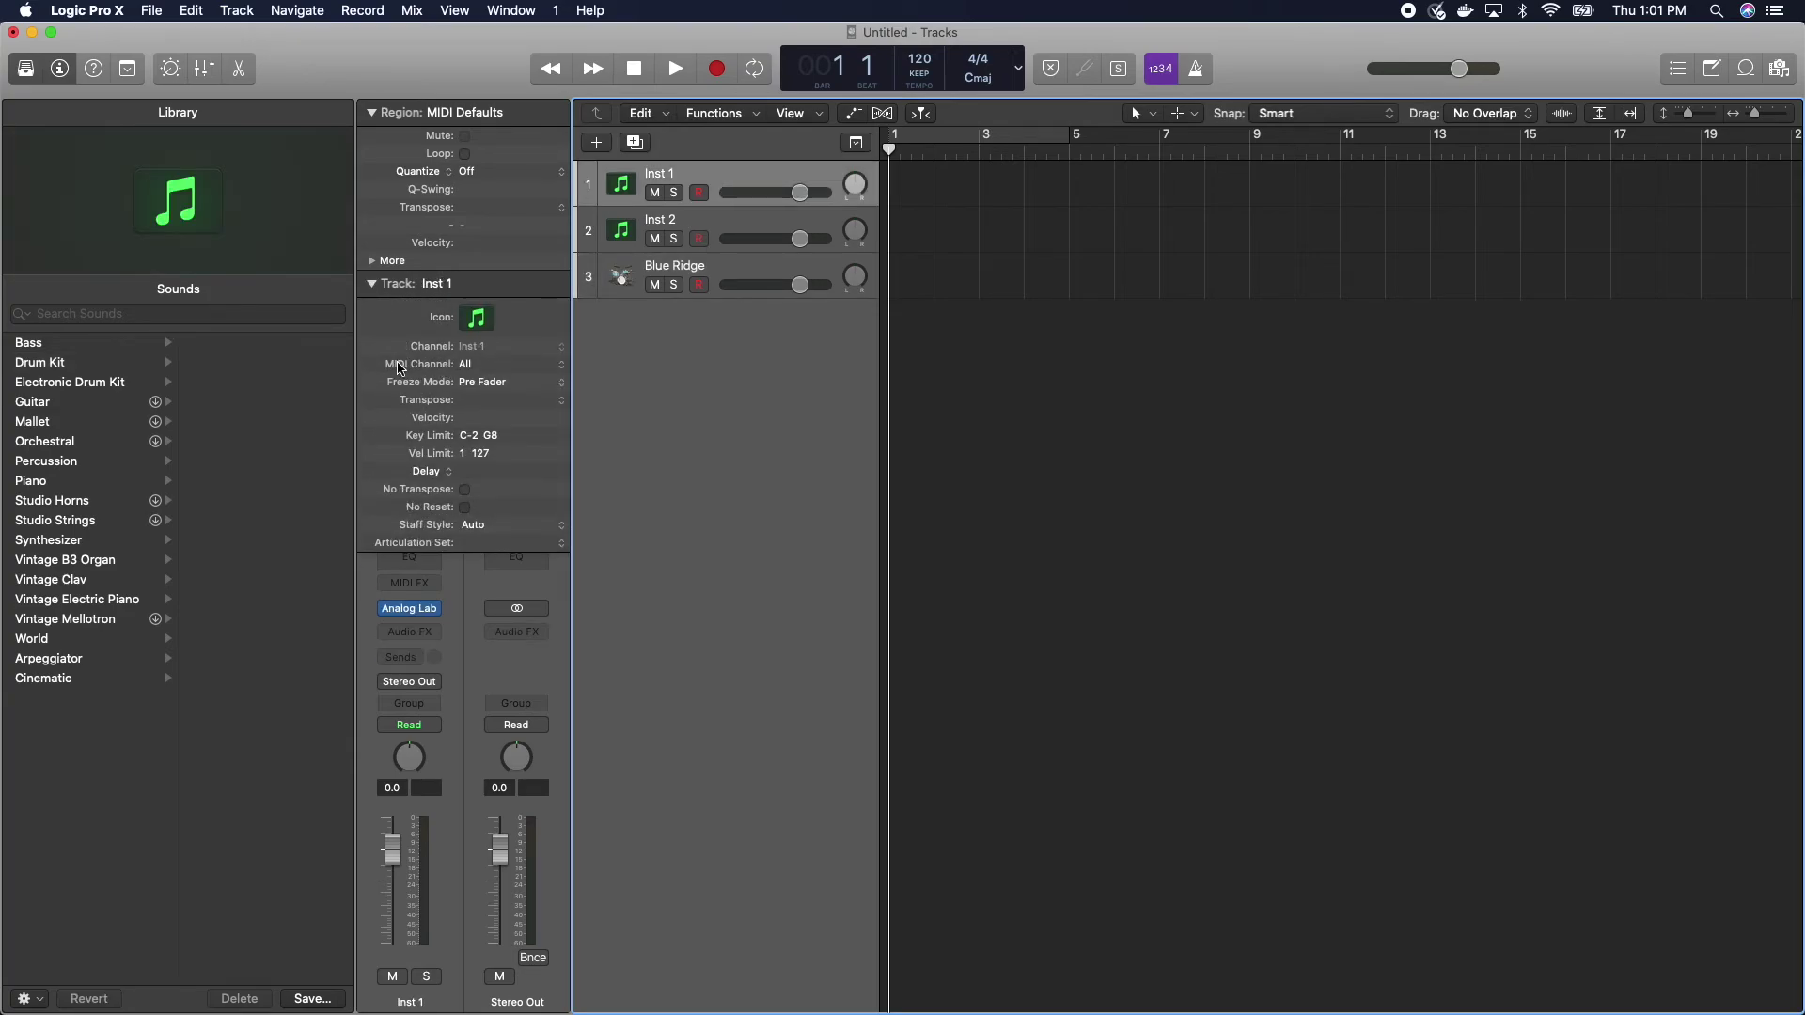
click(529, 364)
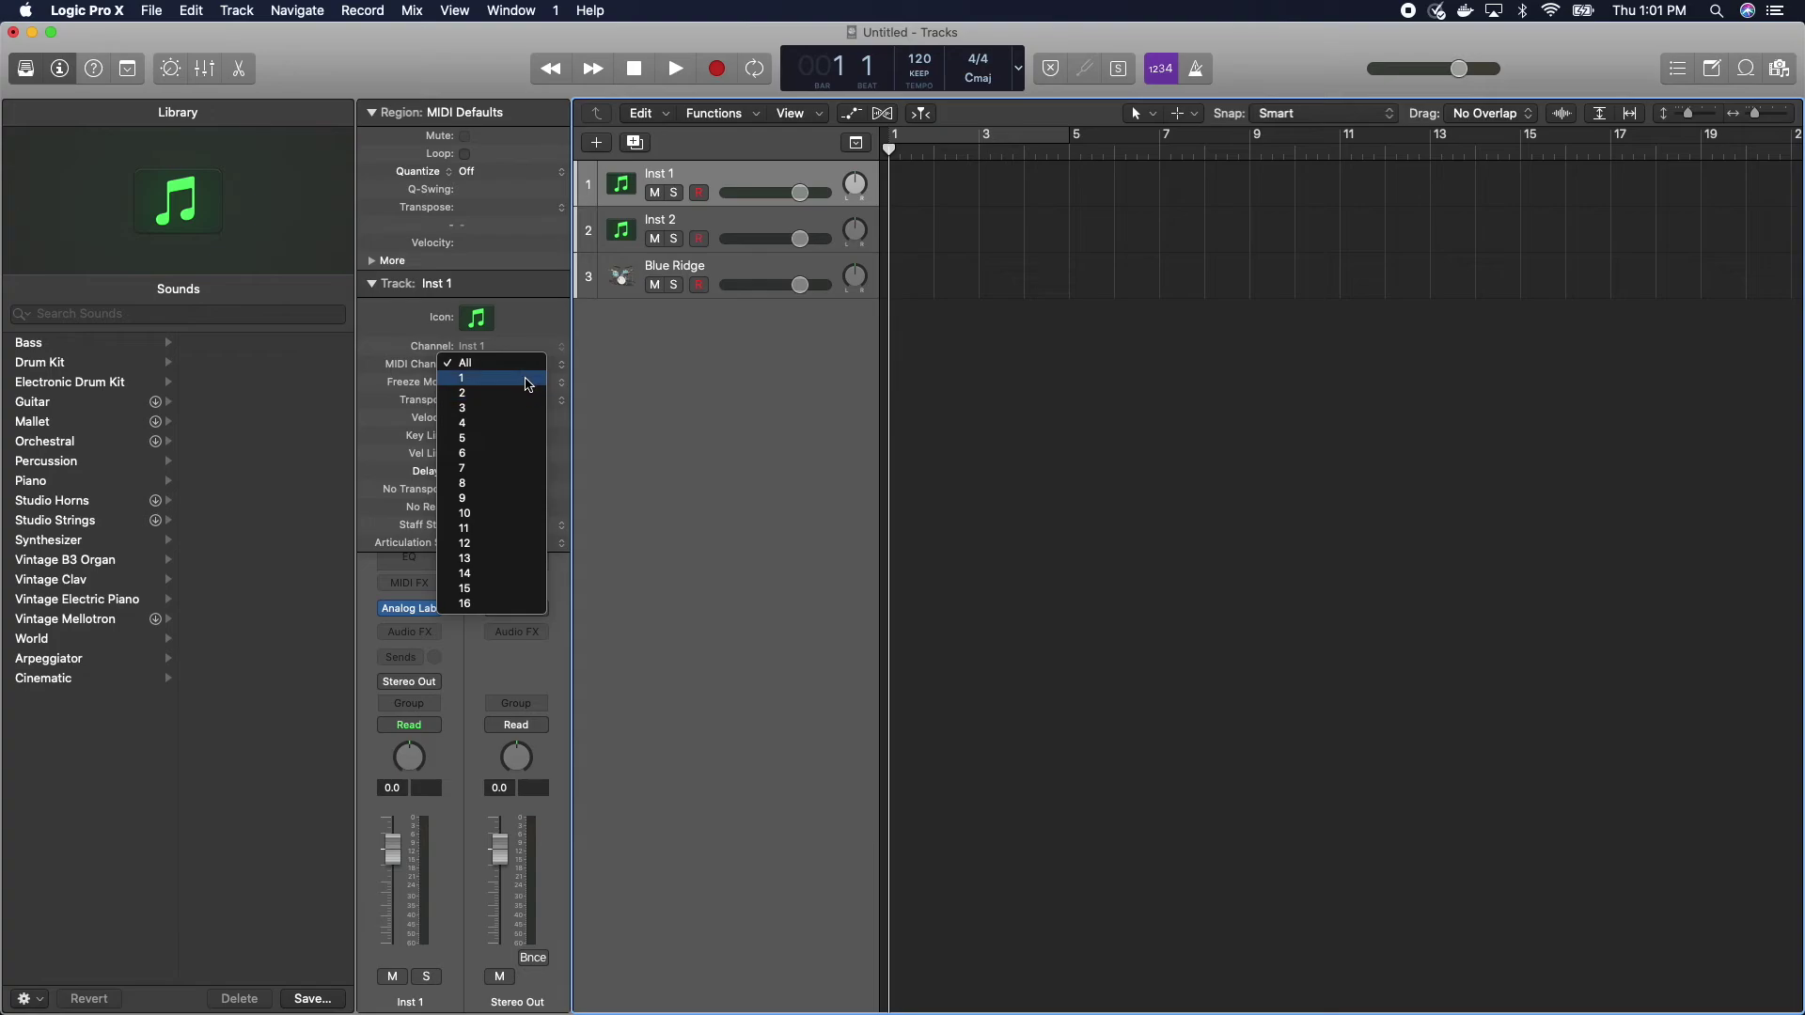
click(526, 380)
- Set the MIDI channel of Inst 2 to 2 and that of the Blue Ridge drum track to 10
click(724, 219)
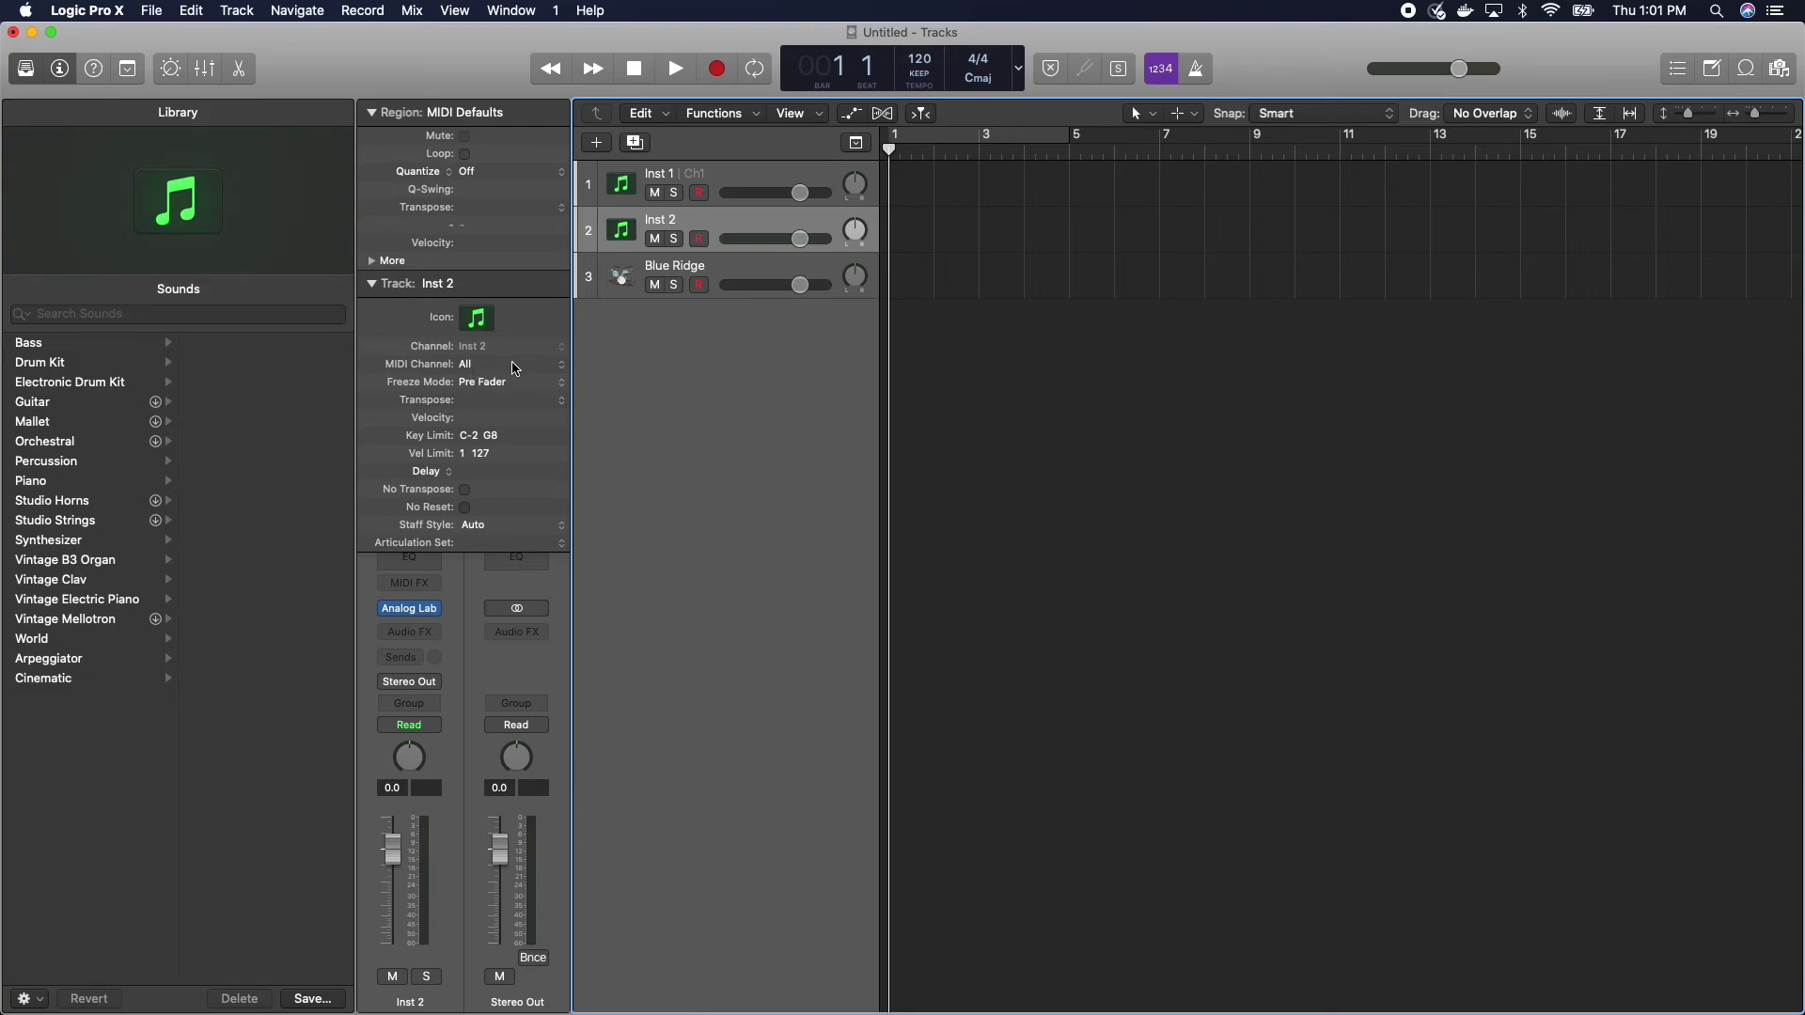
click(515, 367)
click(489, 395)
click(736, 269)
click(501, 371)
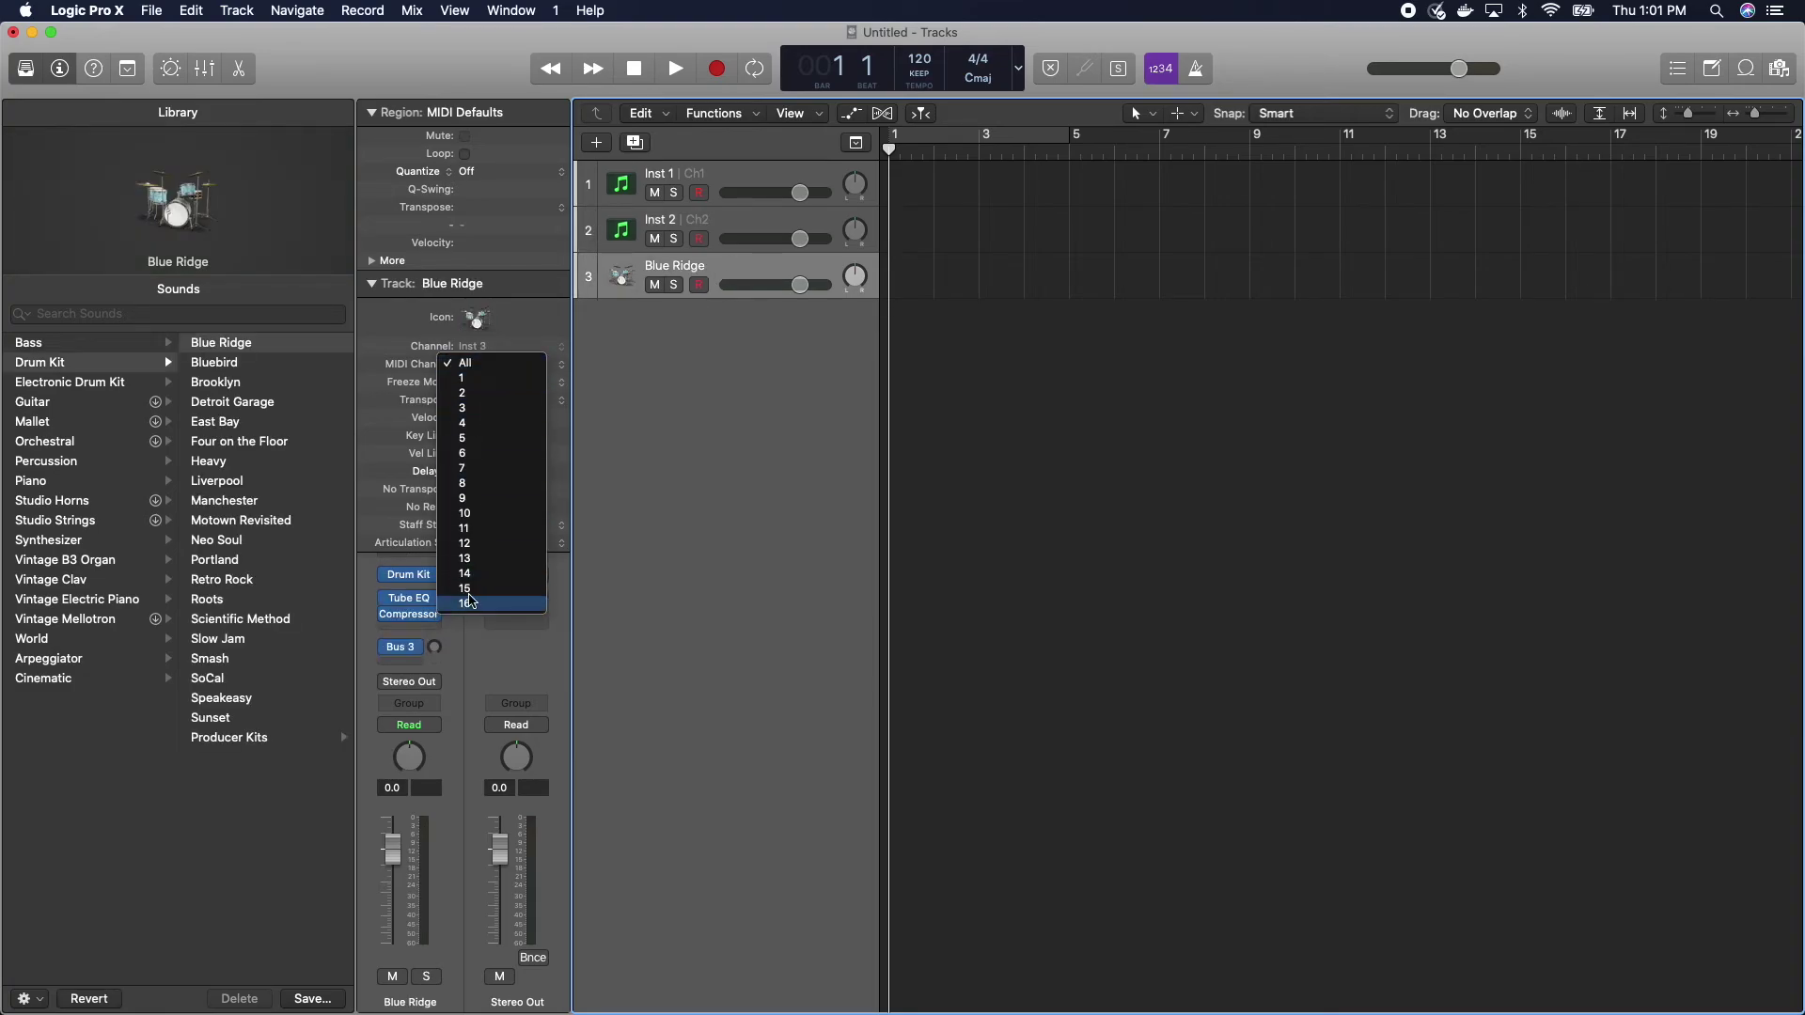
click(498, 517)
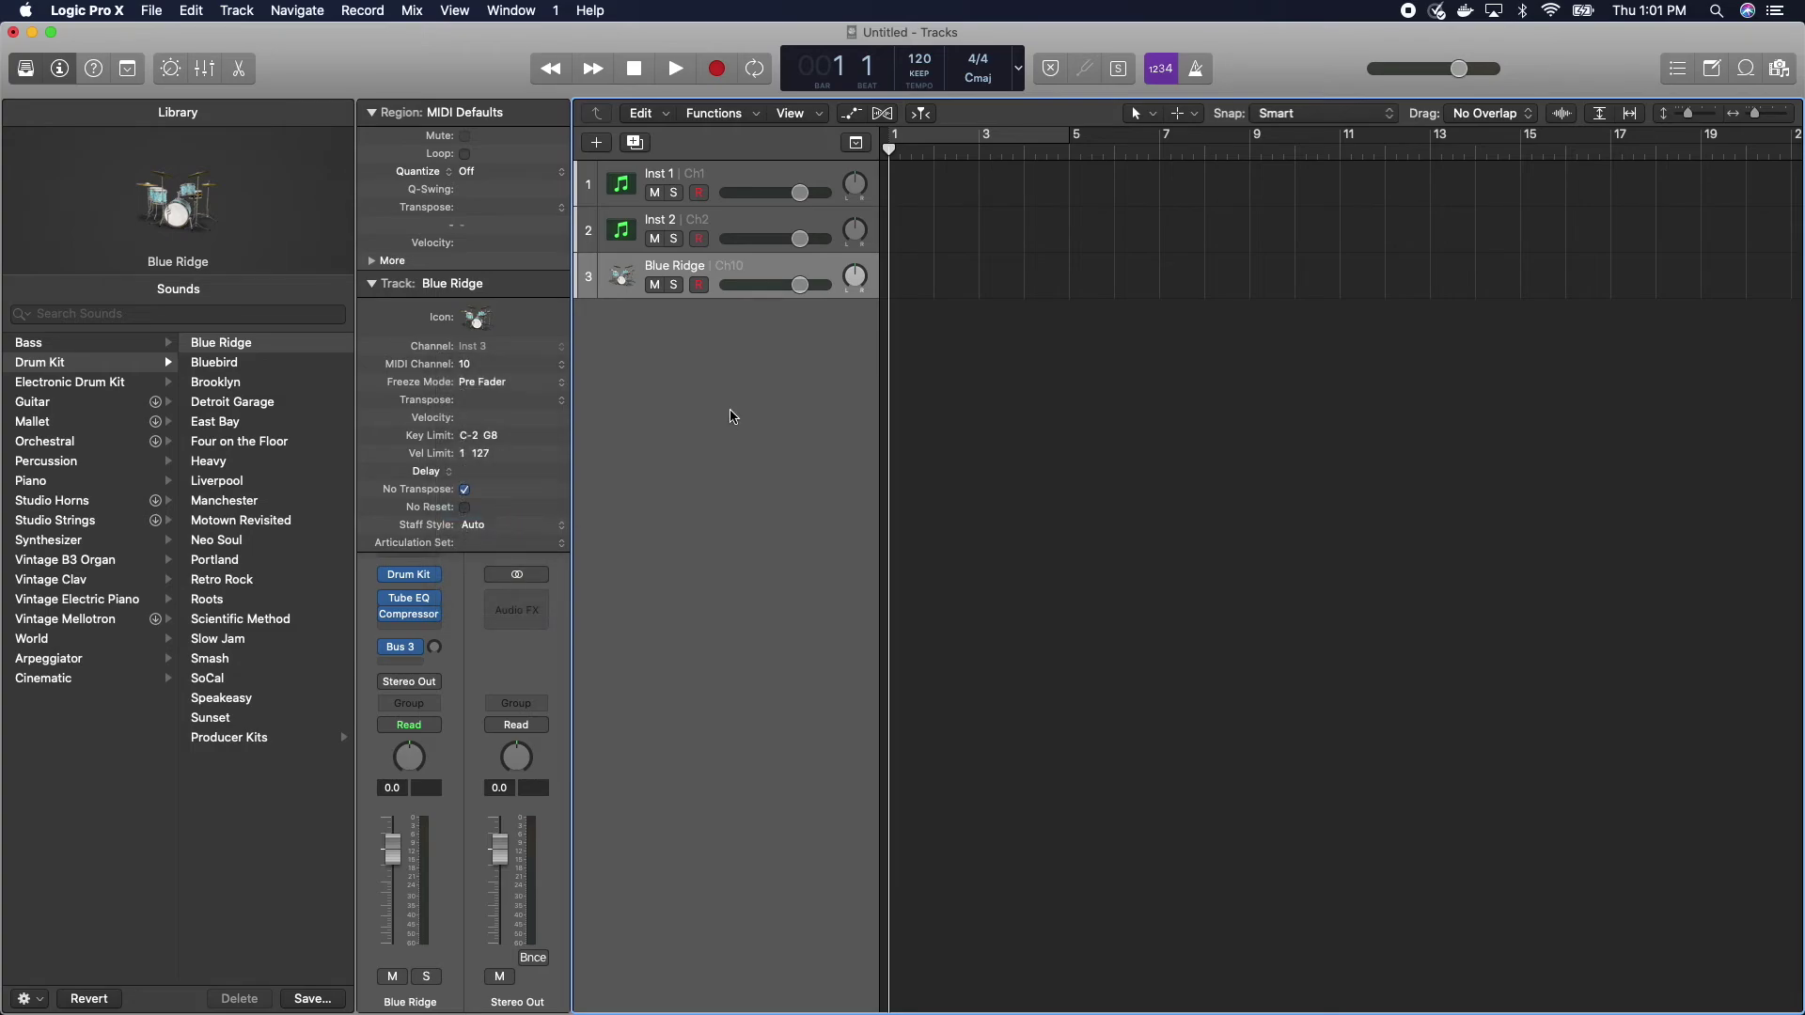
- Examine the Advanced, Control Surfaces and MIDI input port settings in the application preferences
click(555, 10)
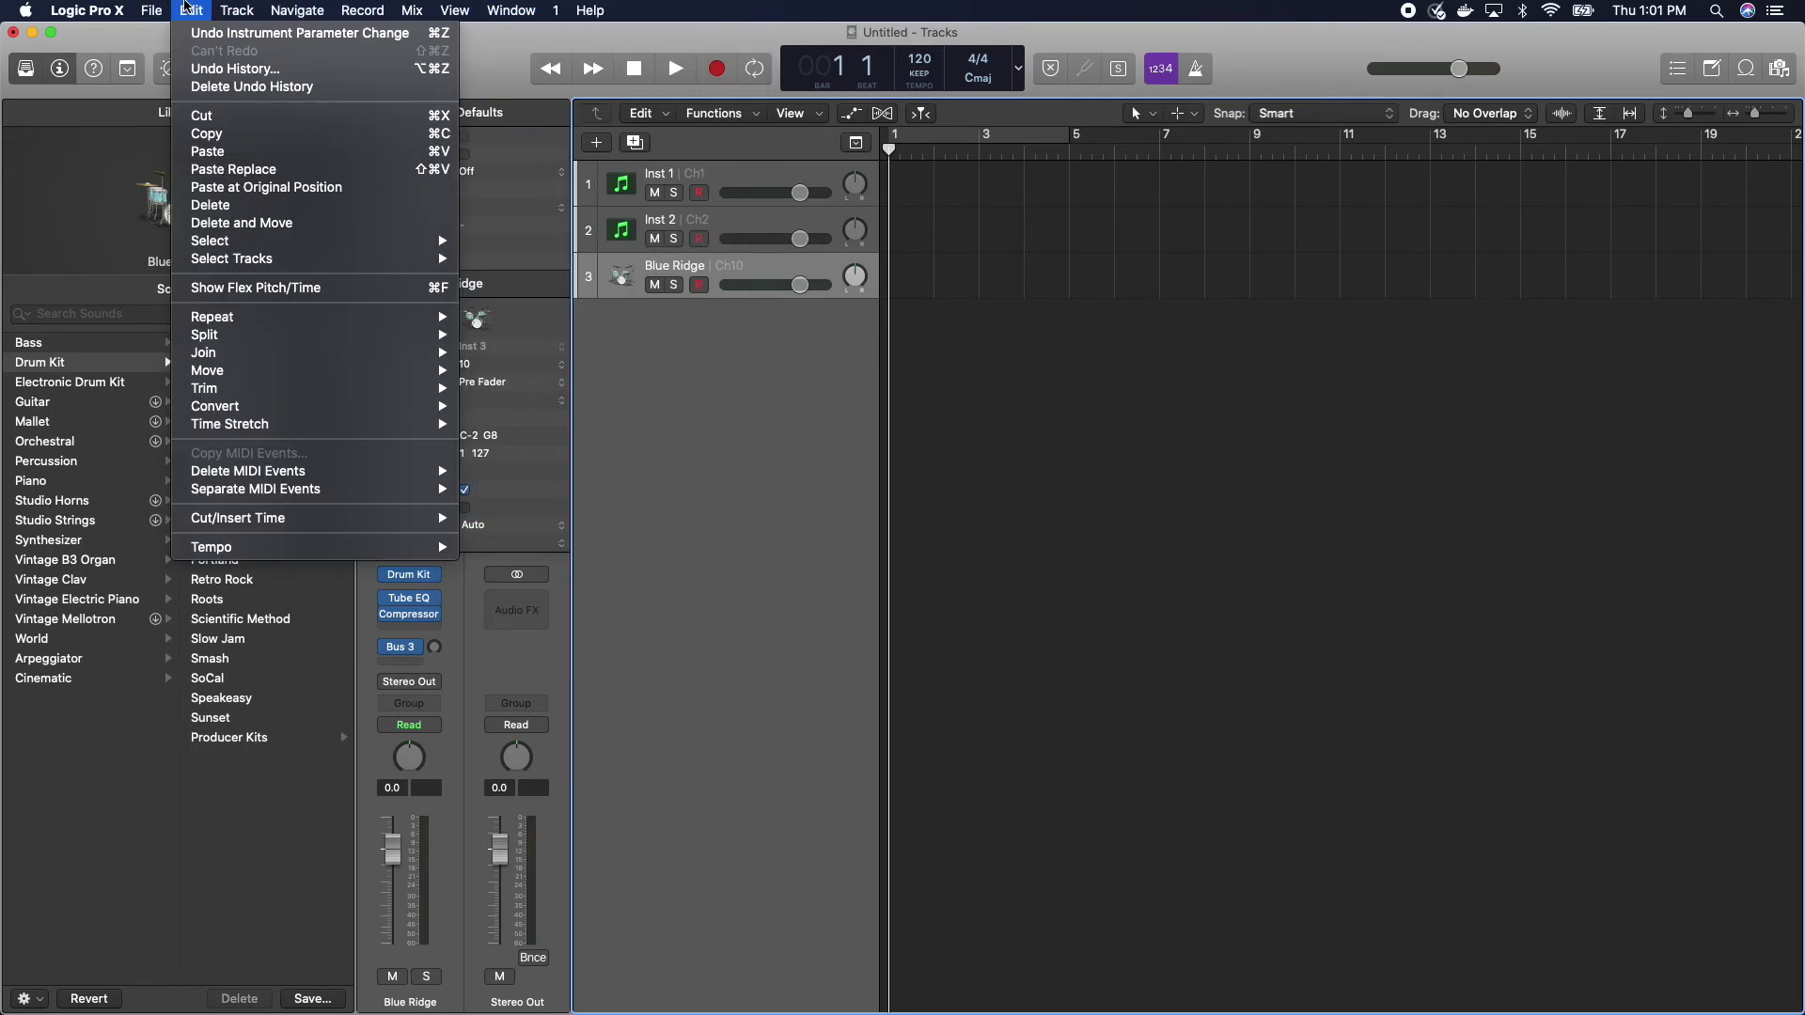
mouse_move(149, 64)
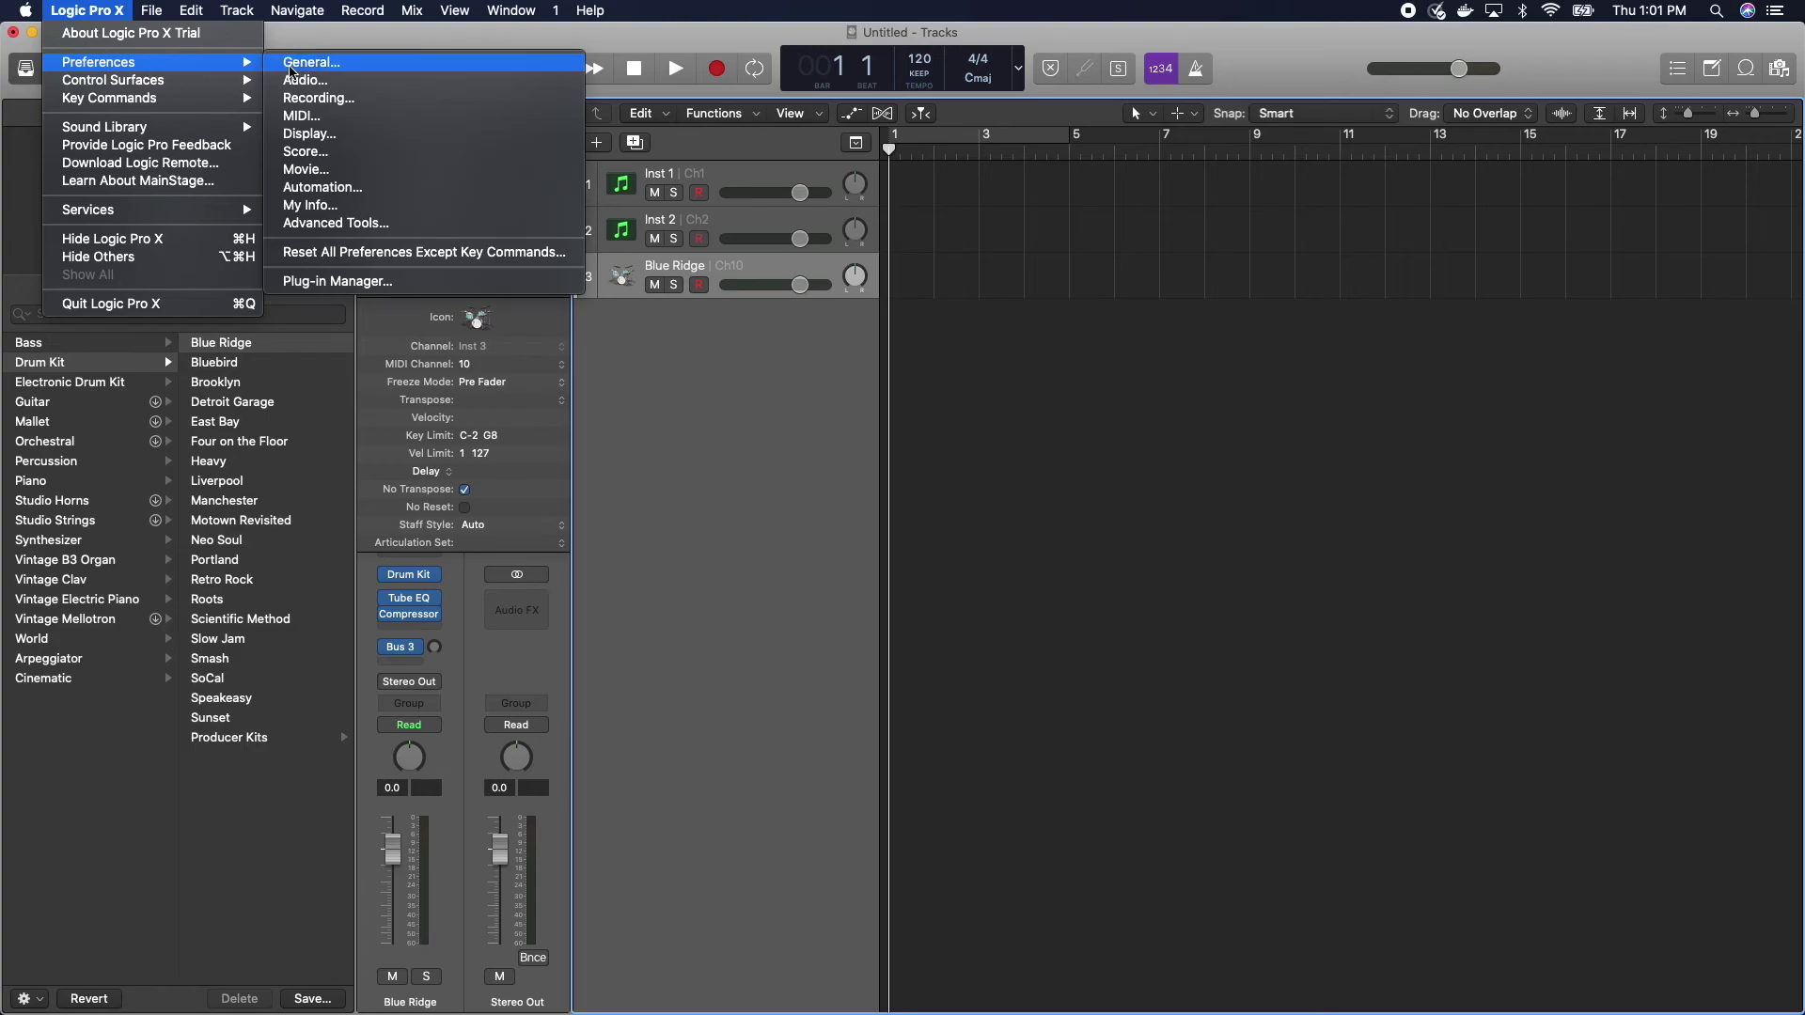
click(400, 225)
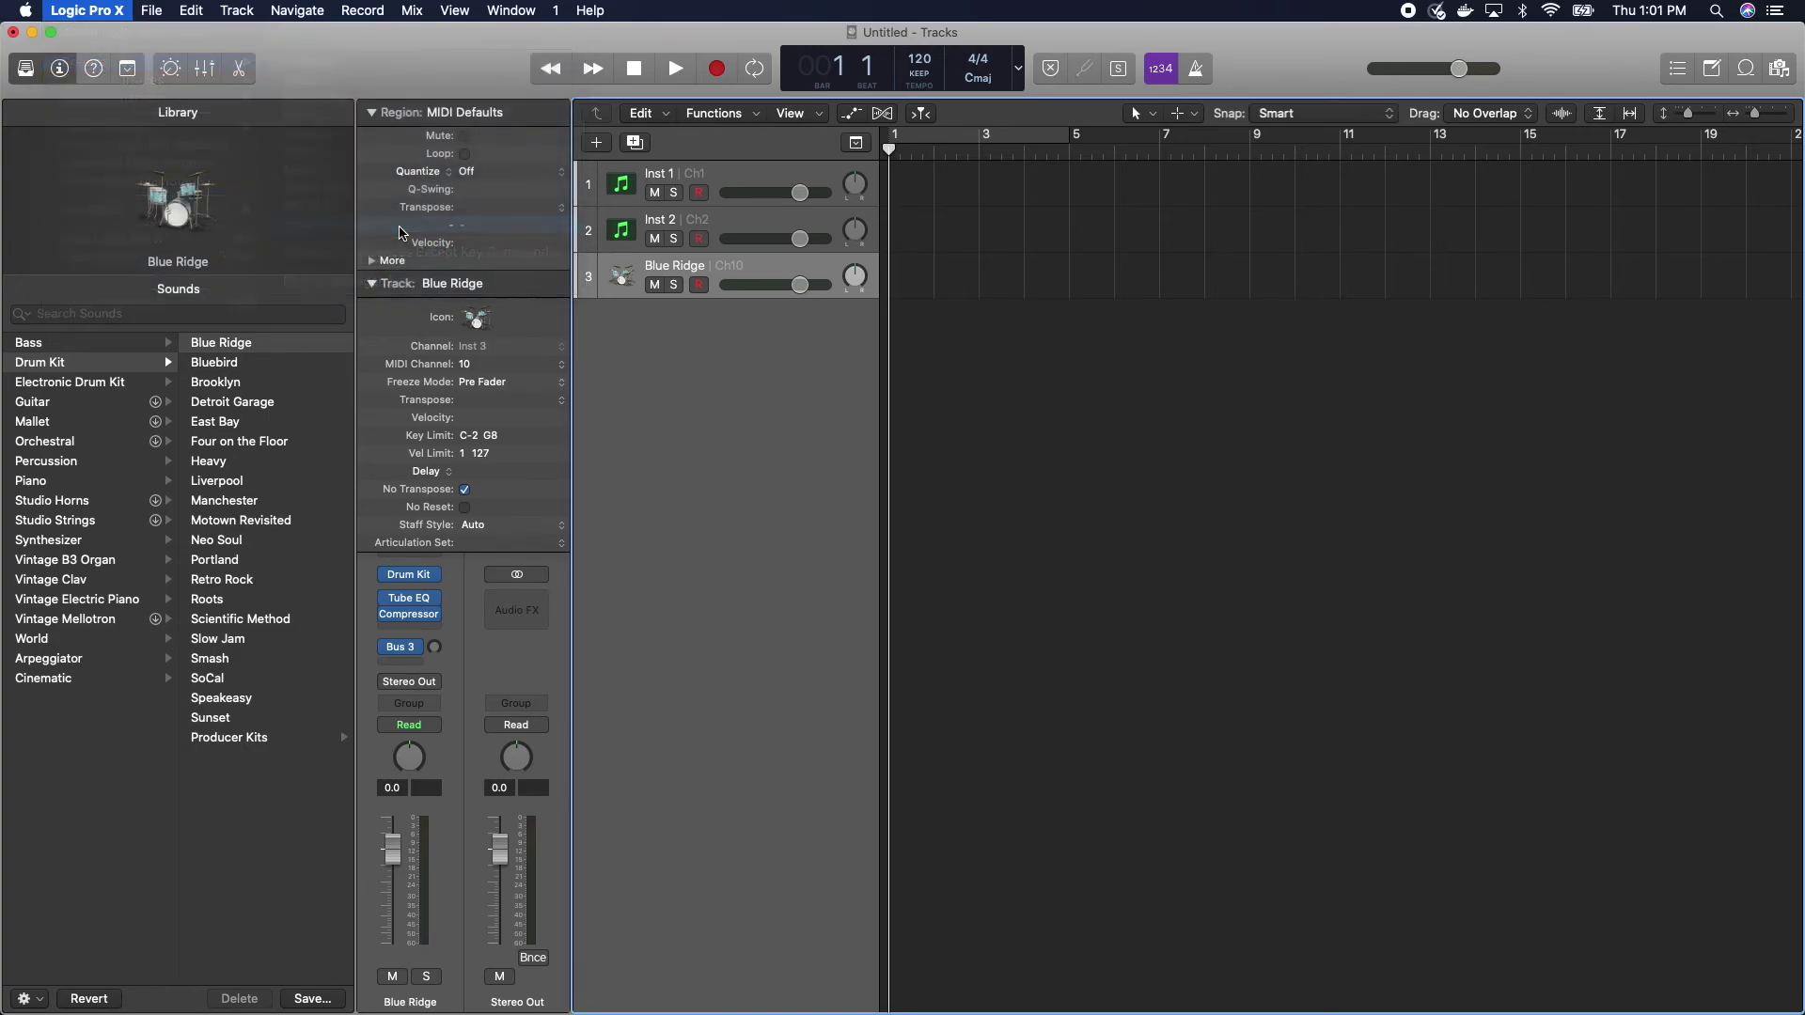
drag(1006, 223, 813, 264)
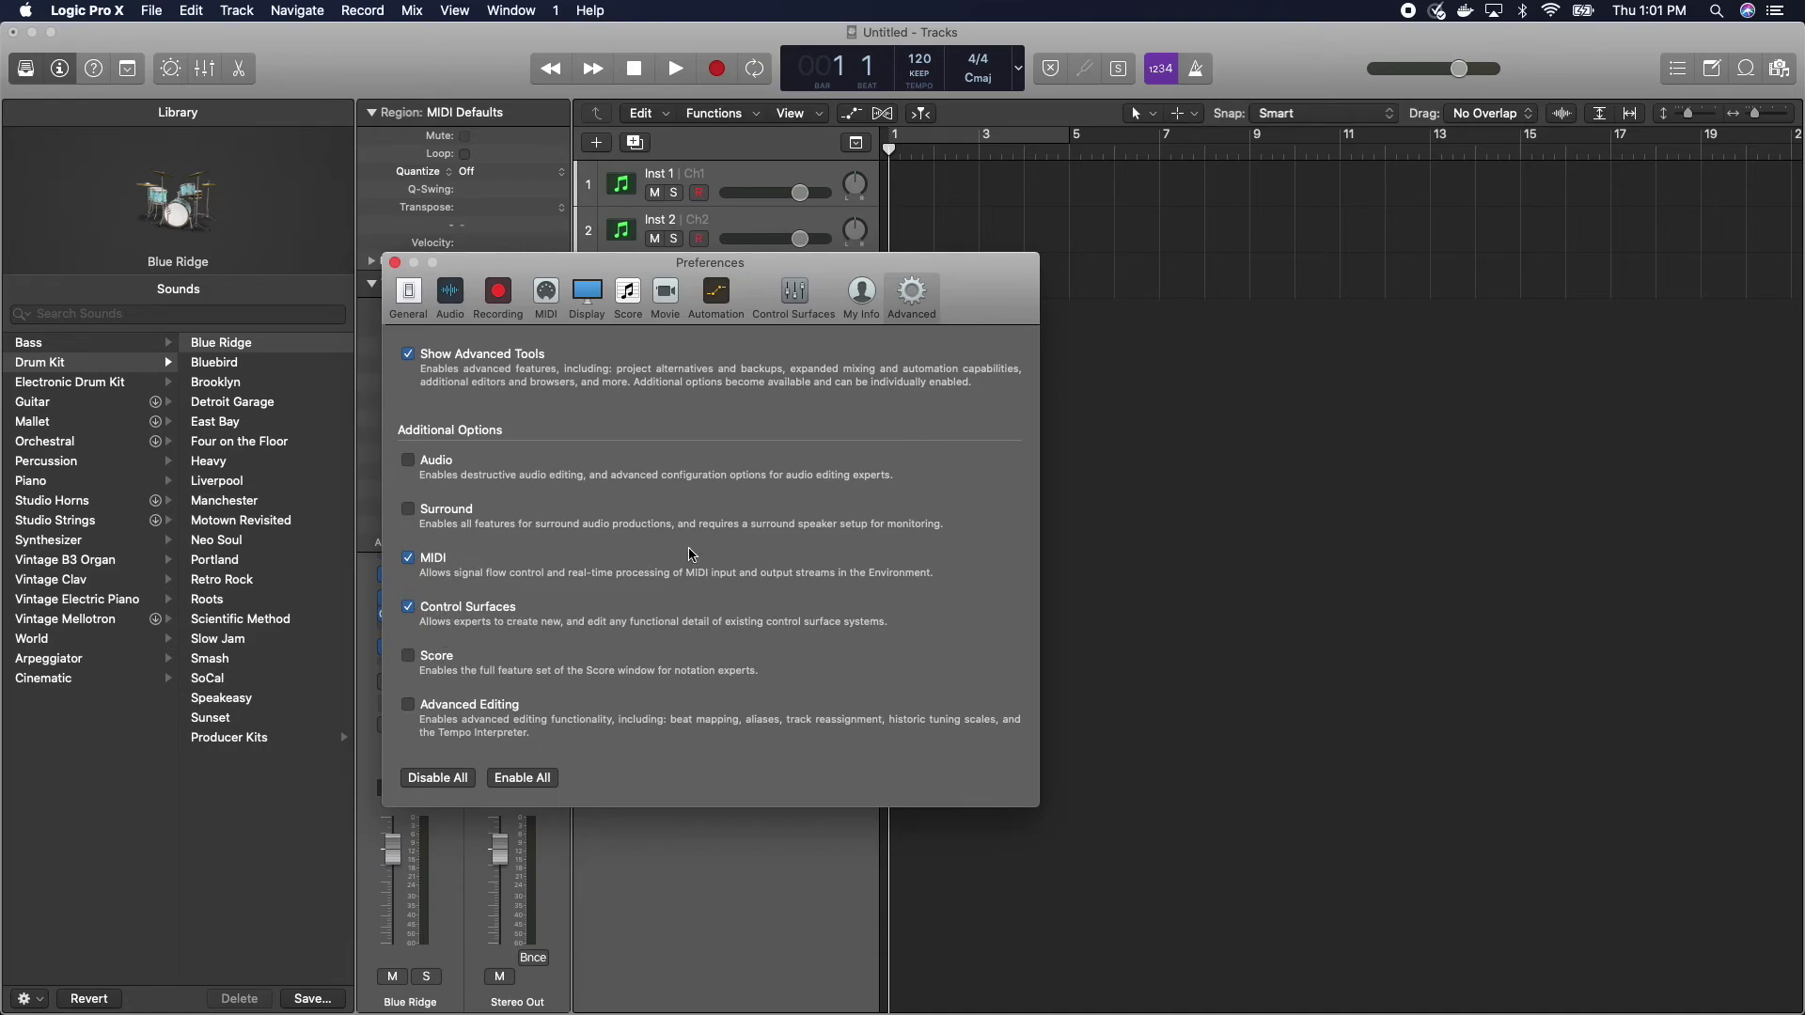
click(787, 298)
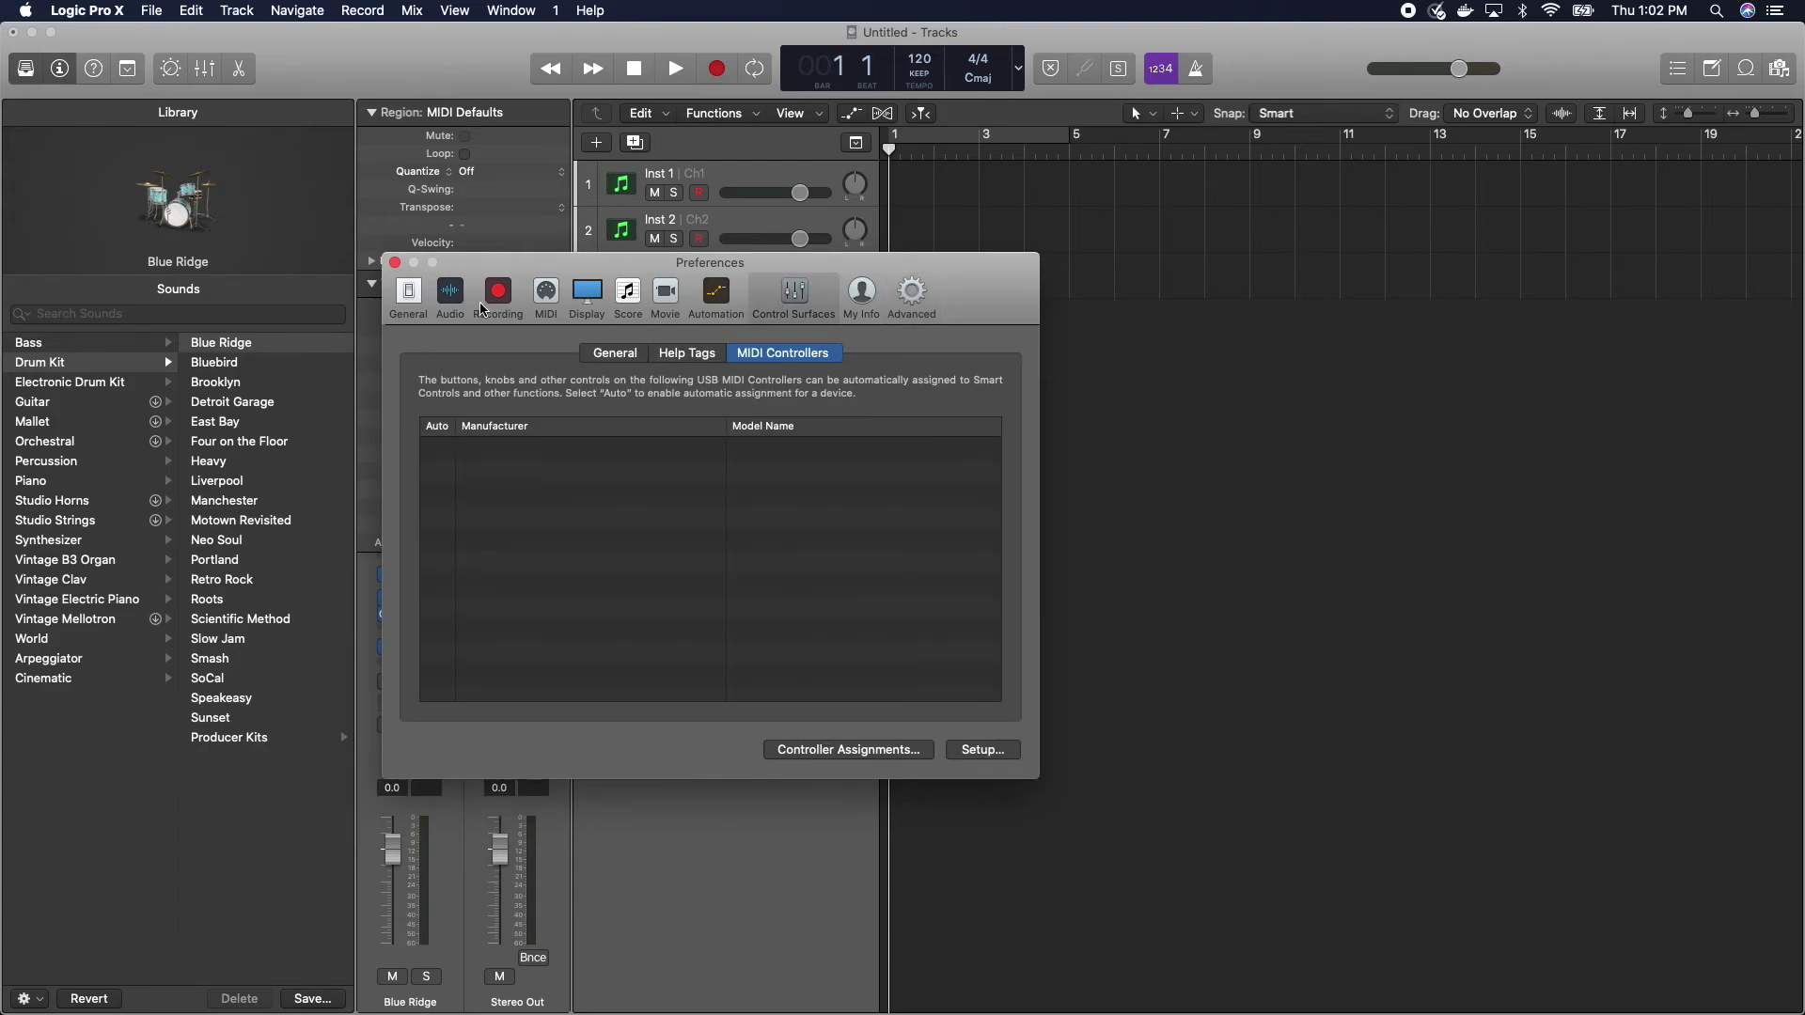
click(544, 294)
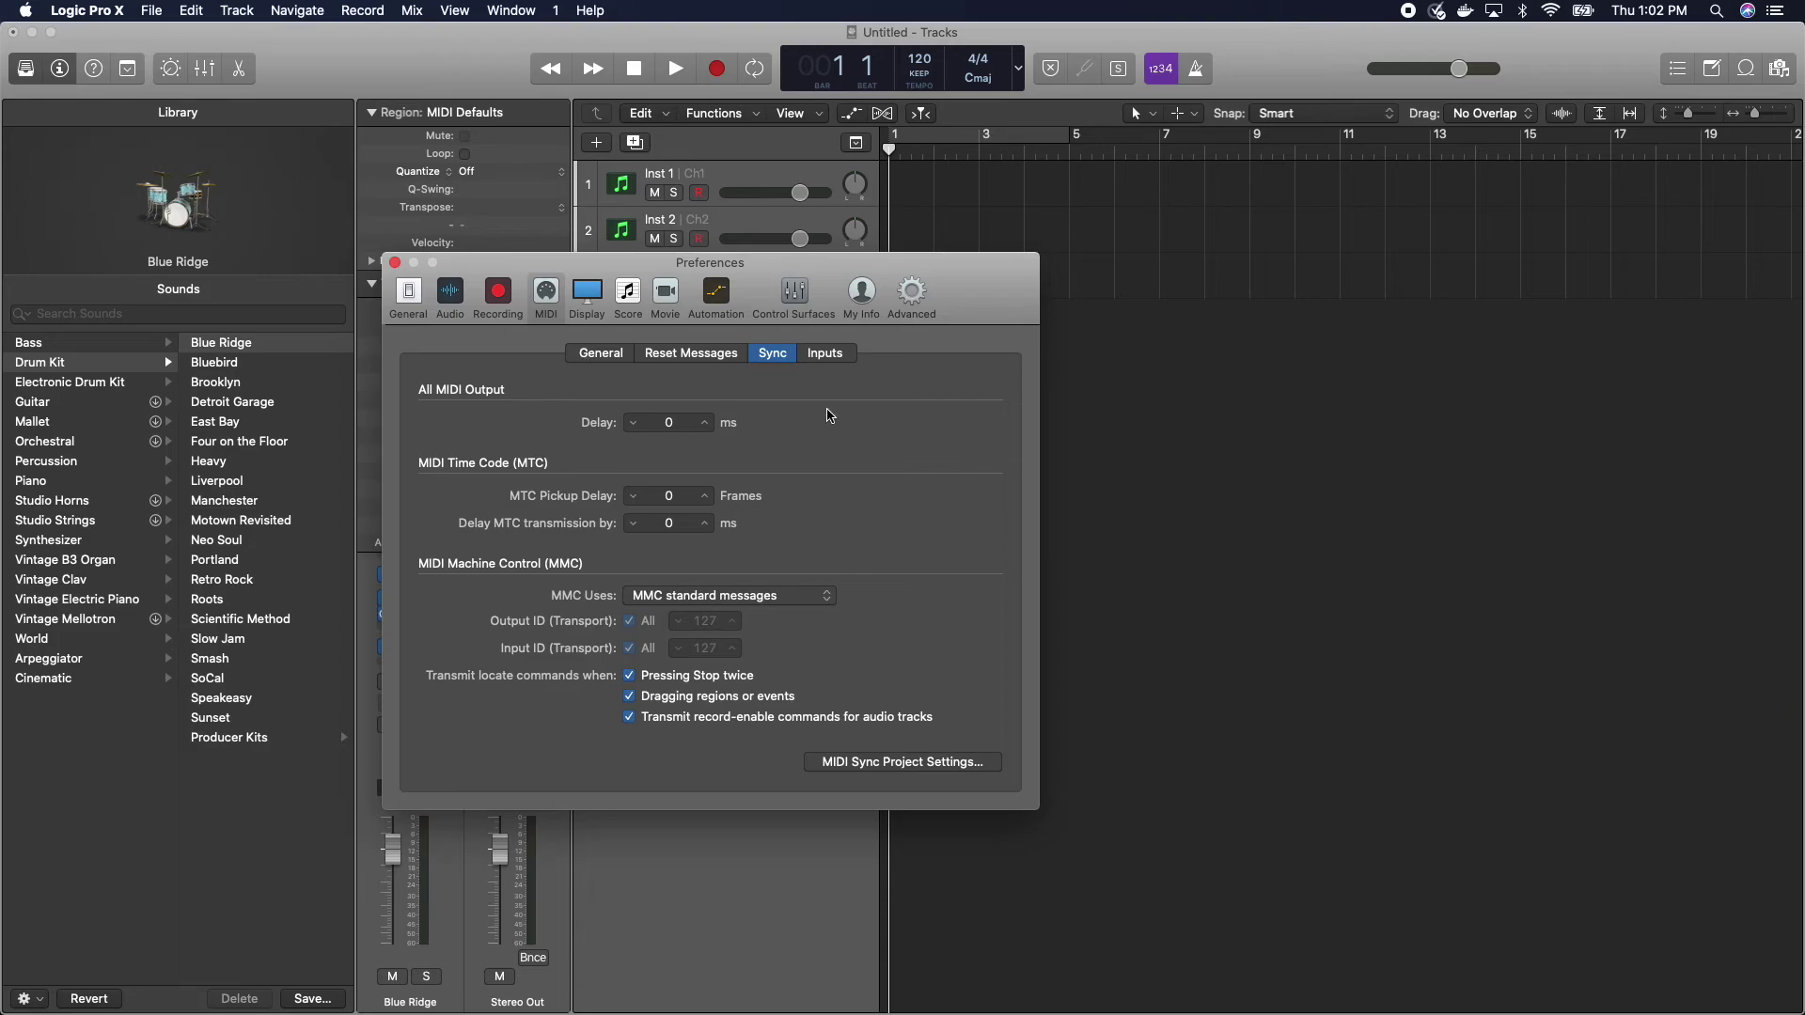
click(600, 356)
click(828, 356)
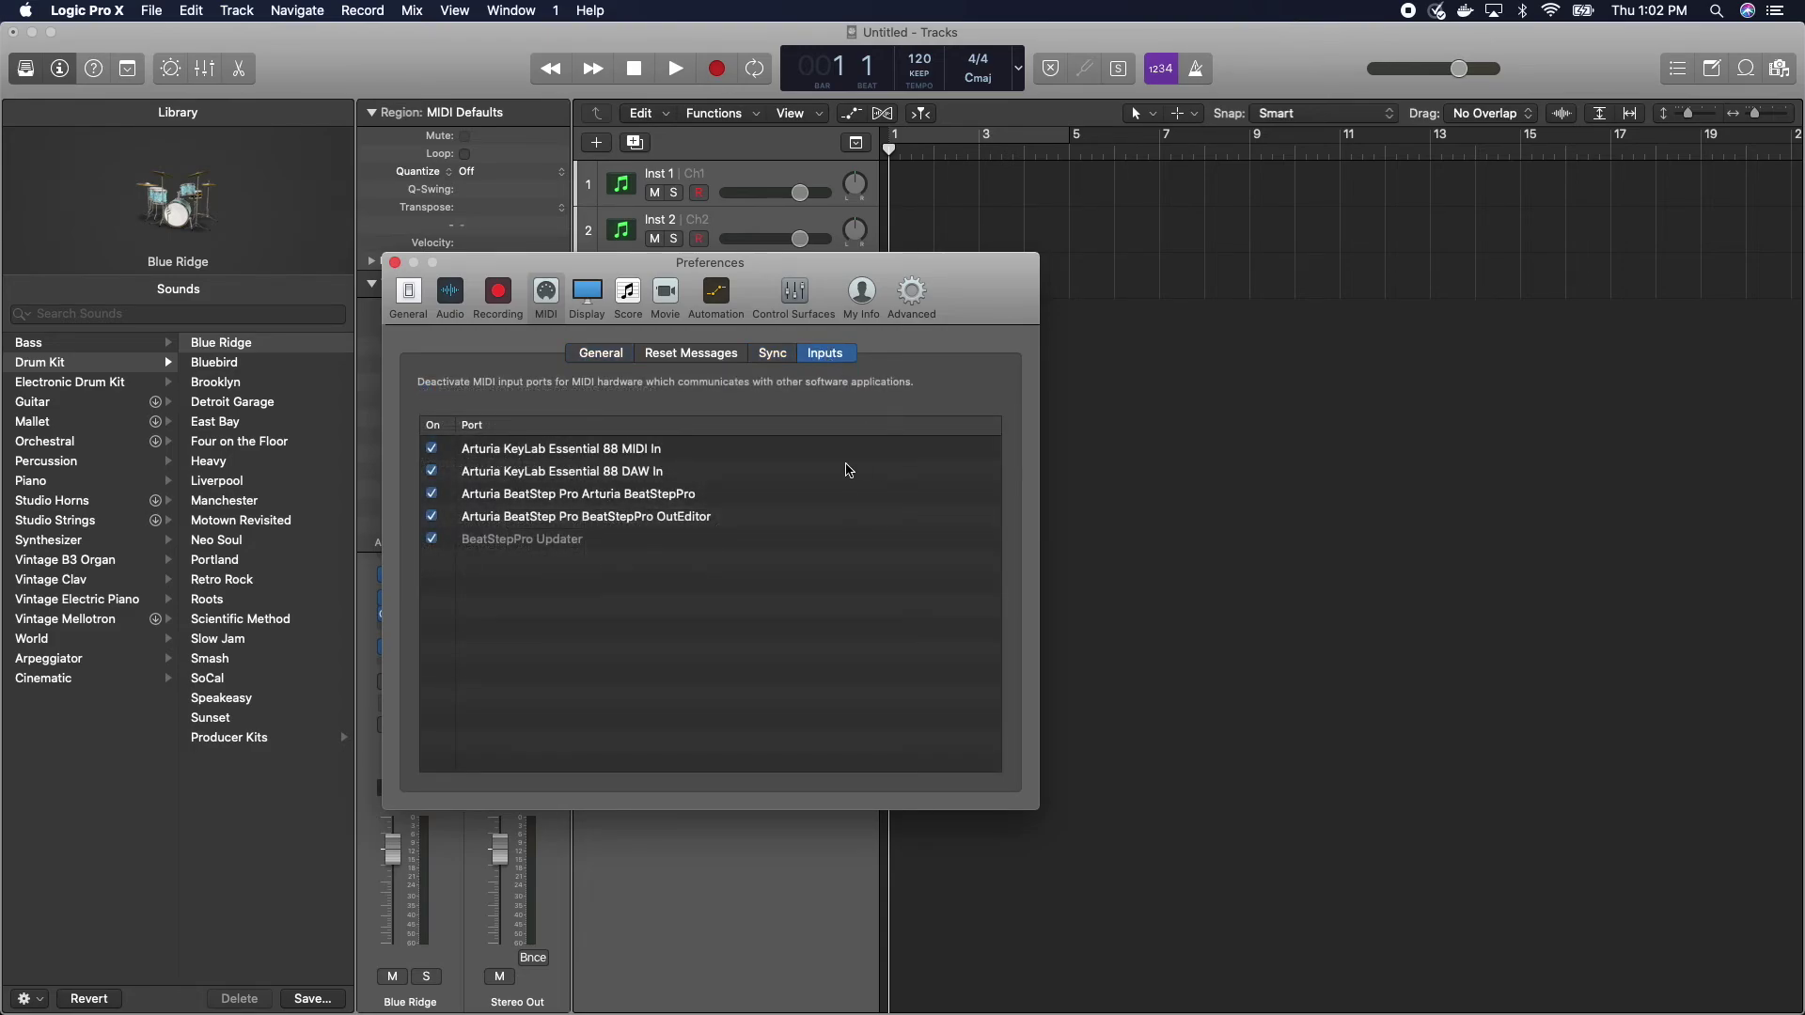
- In the project's MIDI sync settings, send clock to Arturia BeatStep Pro Arturia BeatStepPro and enable listening to MIDI Machine Control input
click(773, 356)
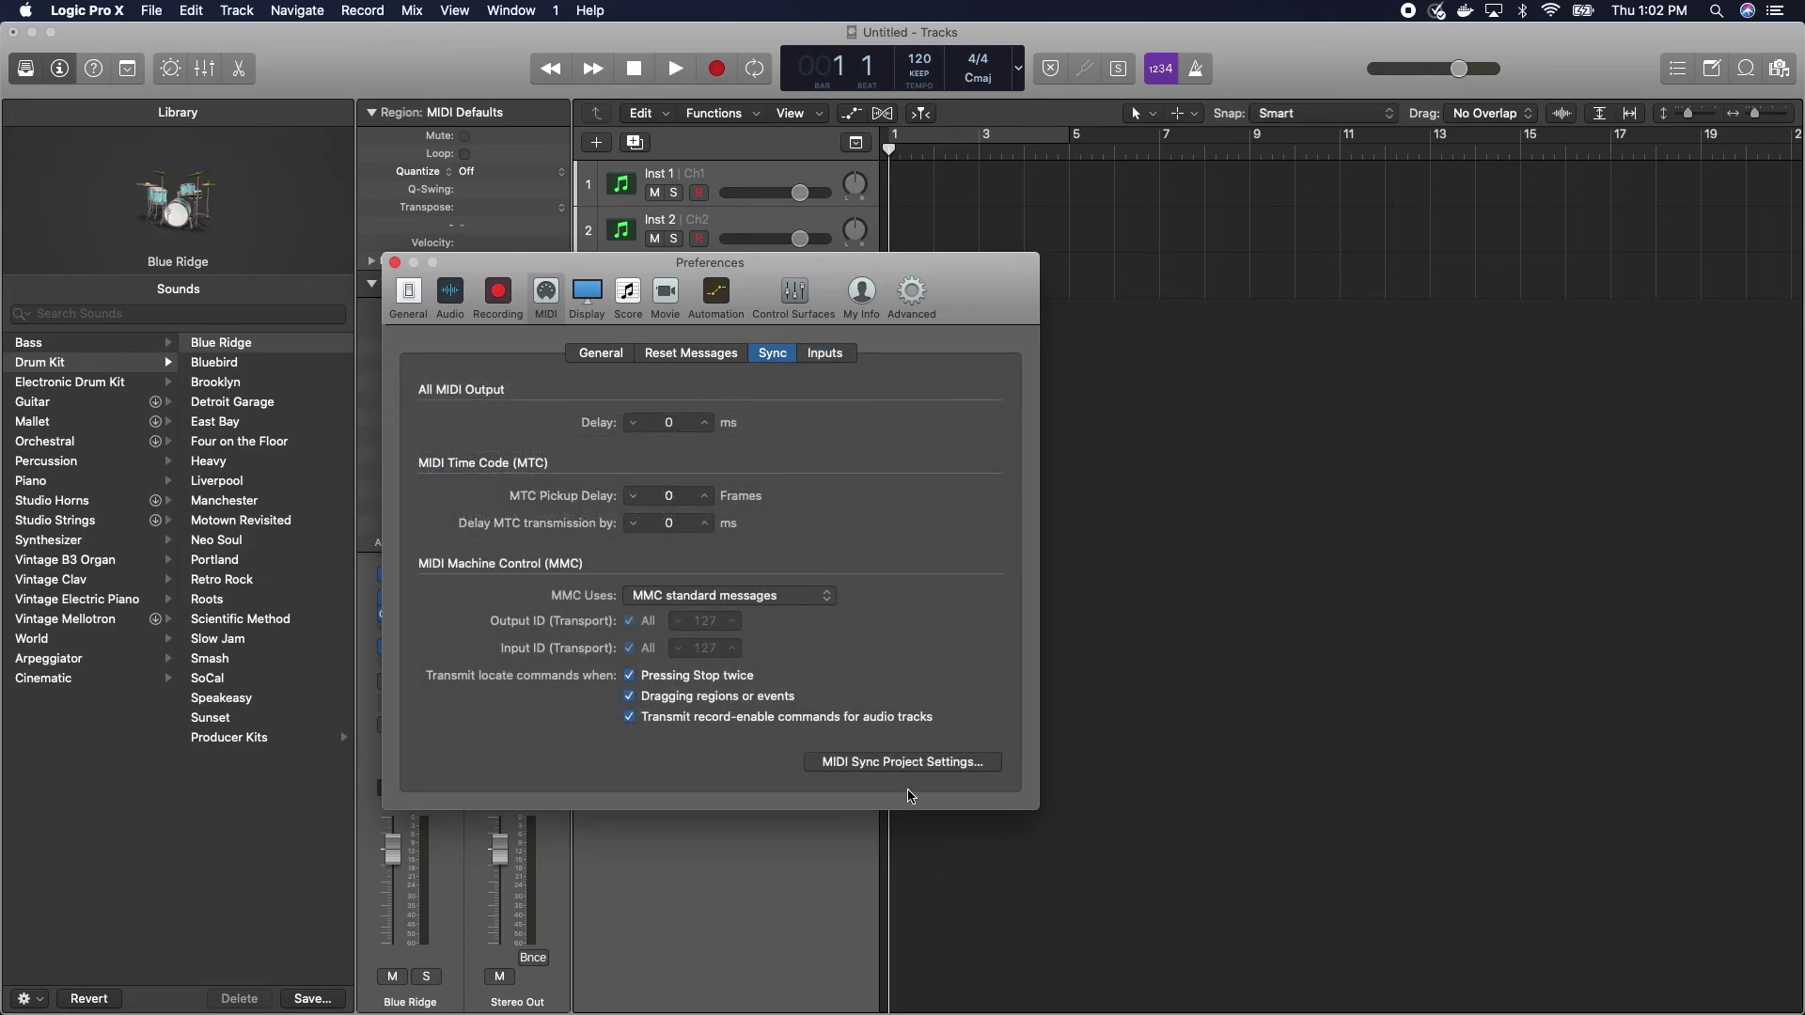
click(945, 766)
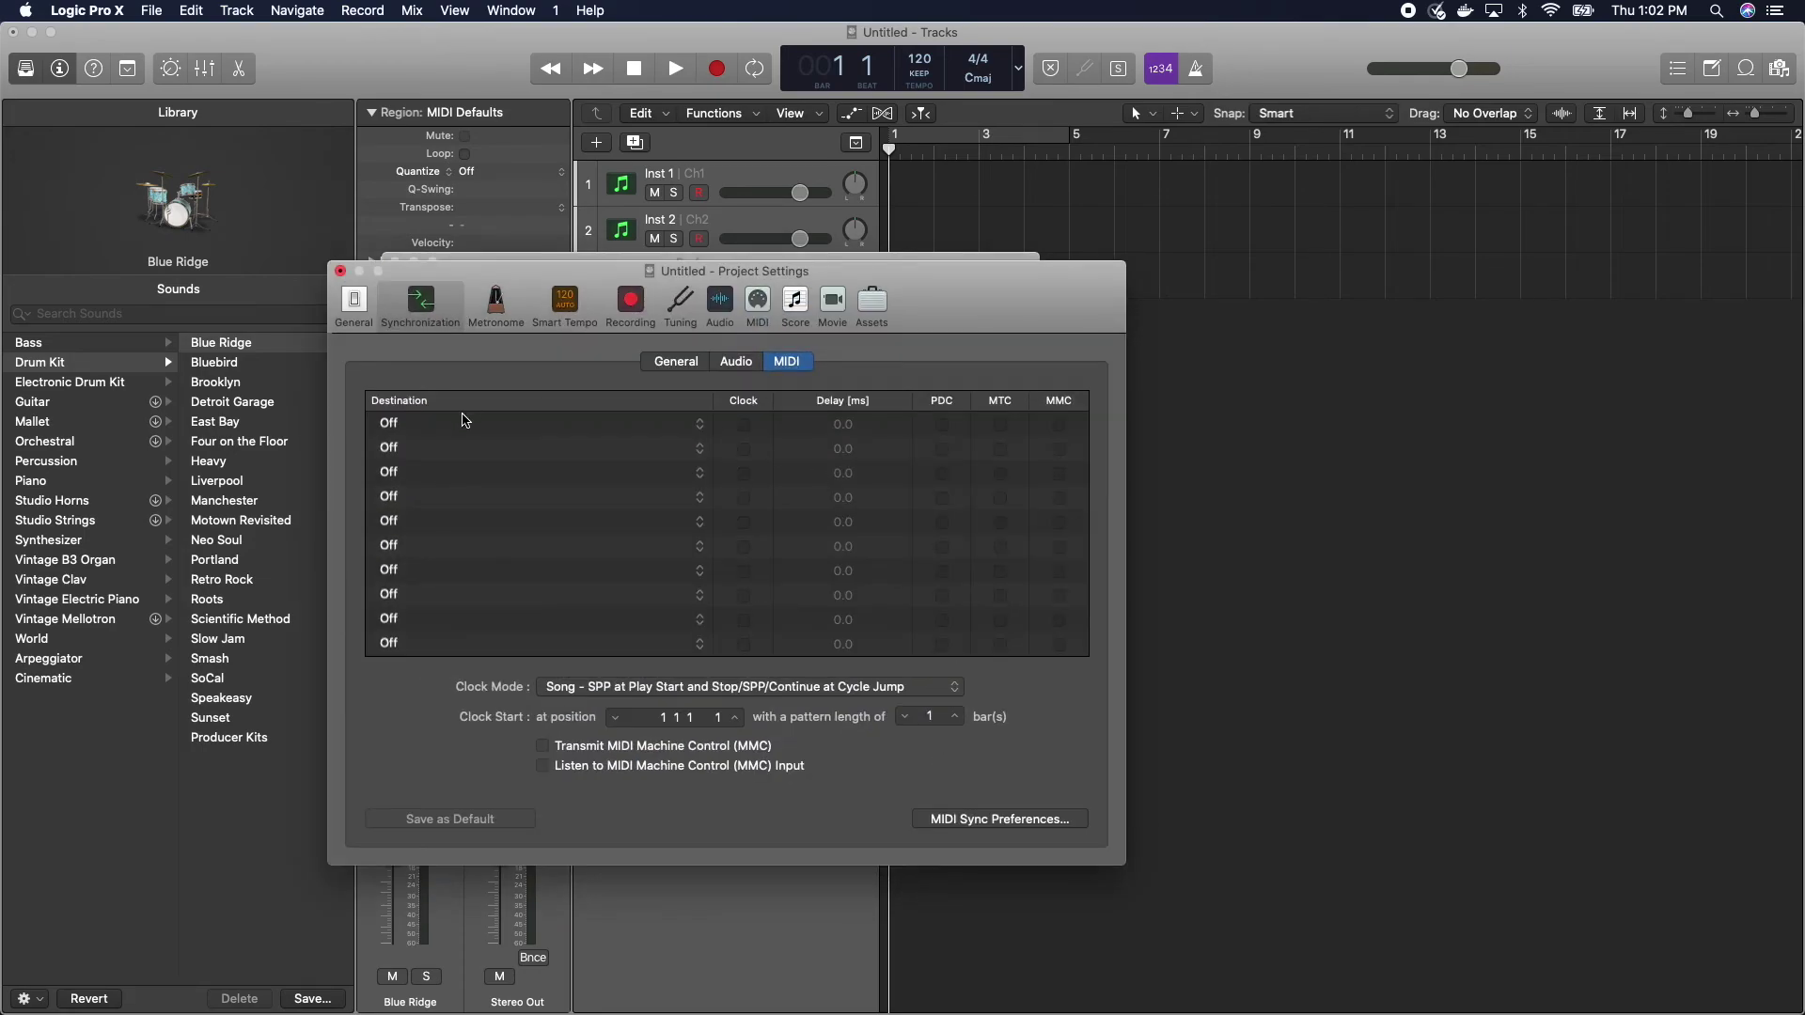
click(454, 428)
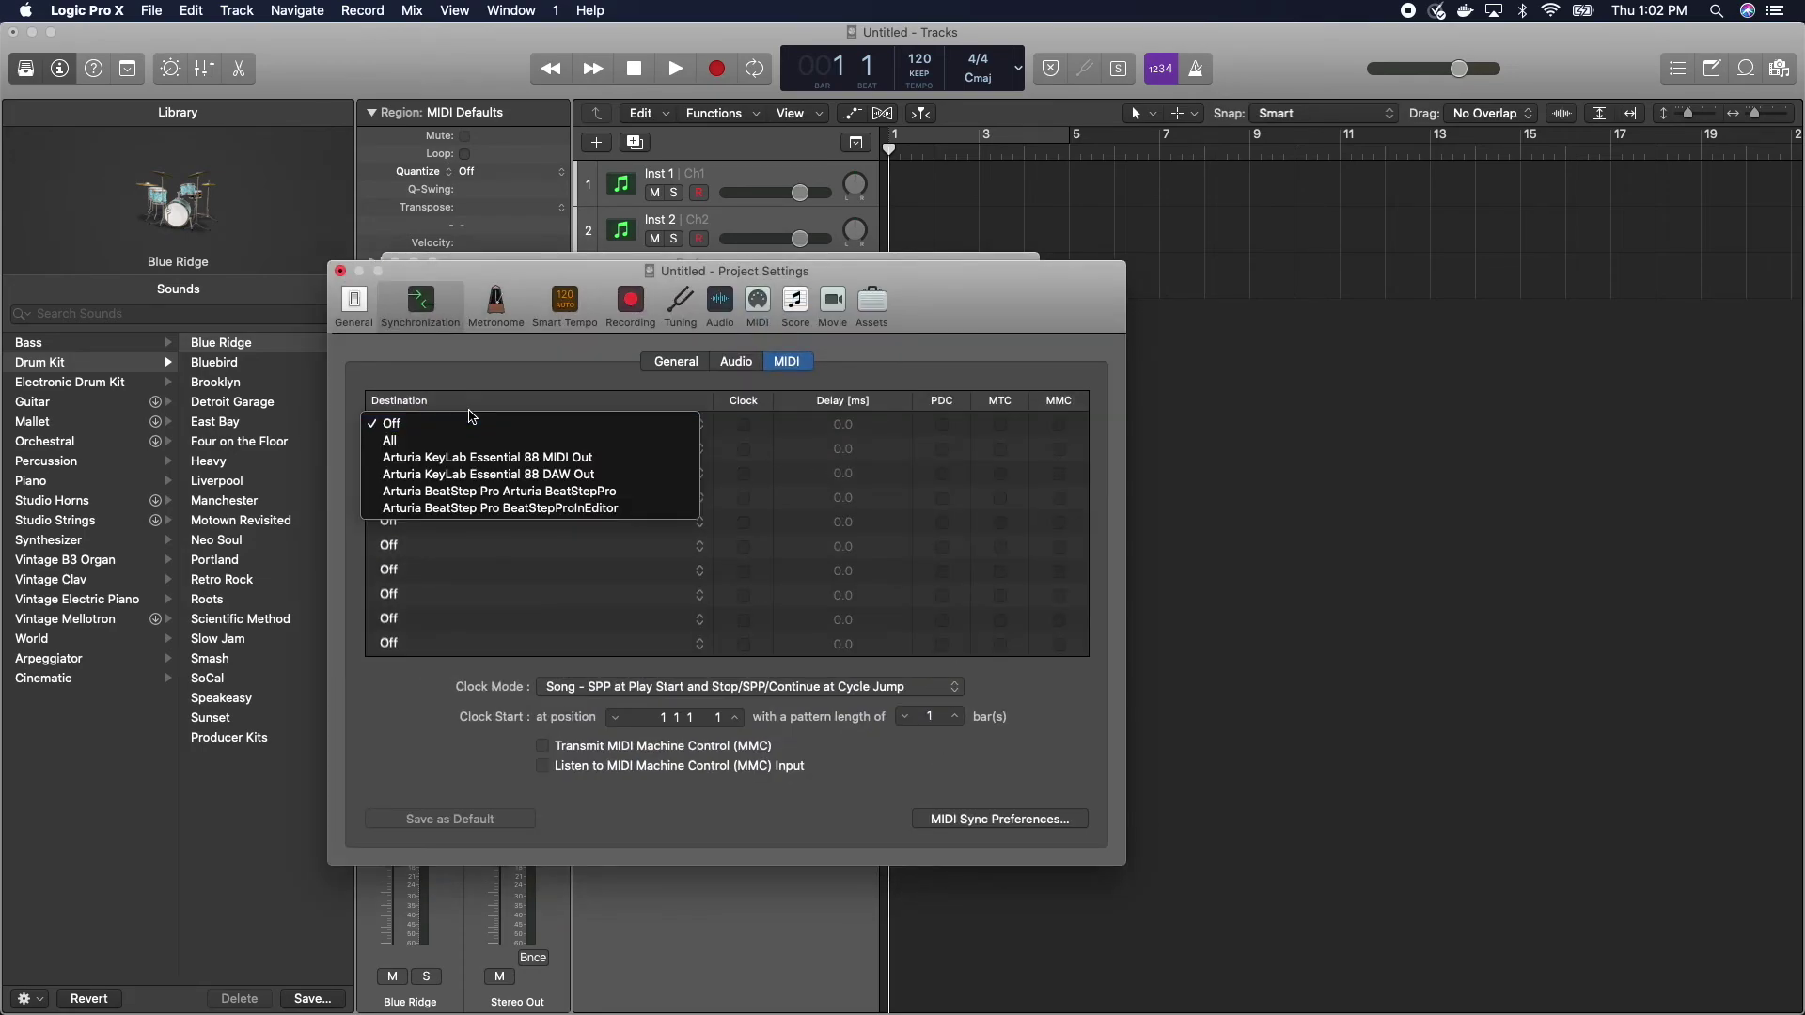
click(460, 492)
click(743, 425)
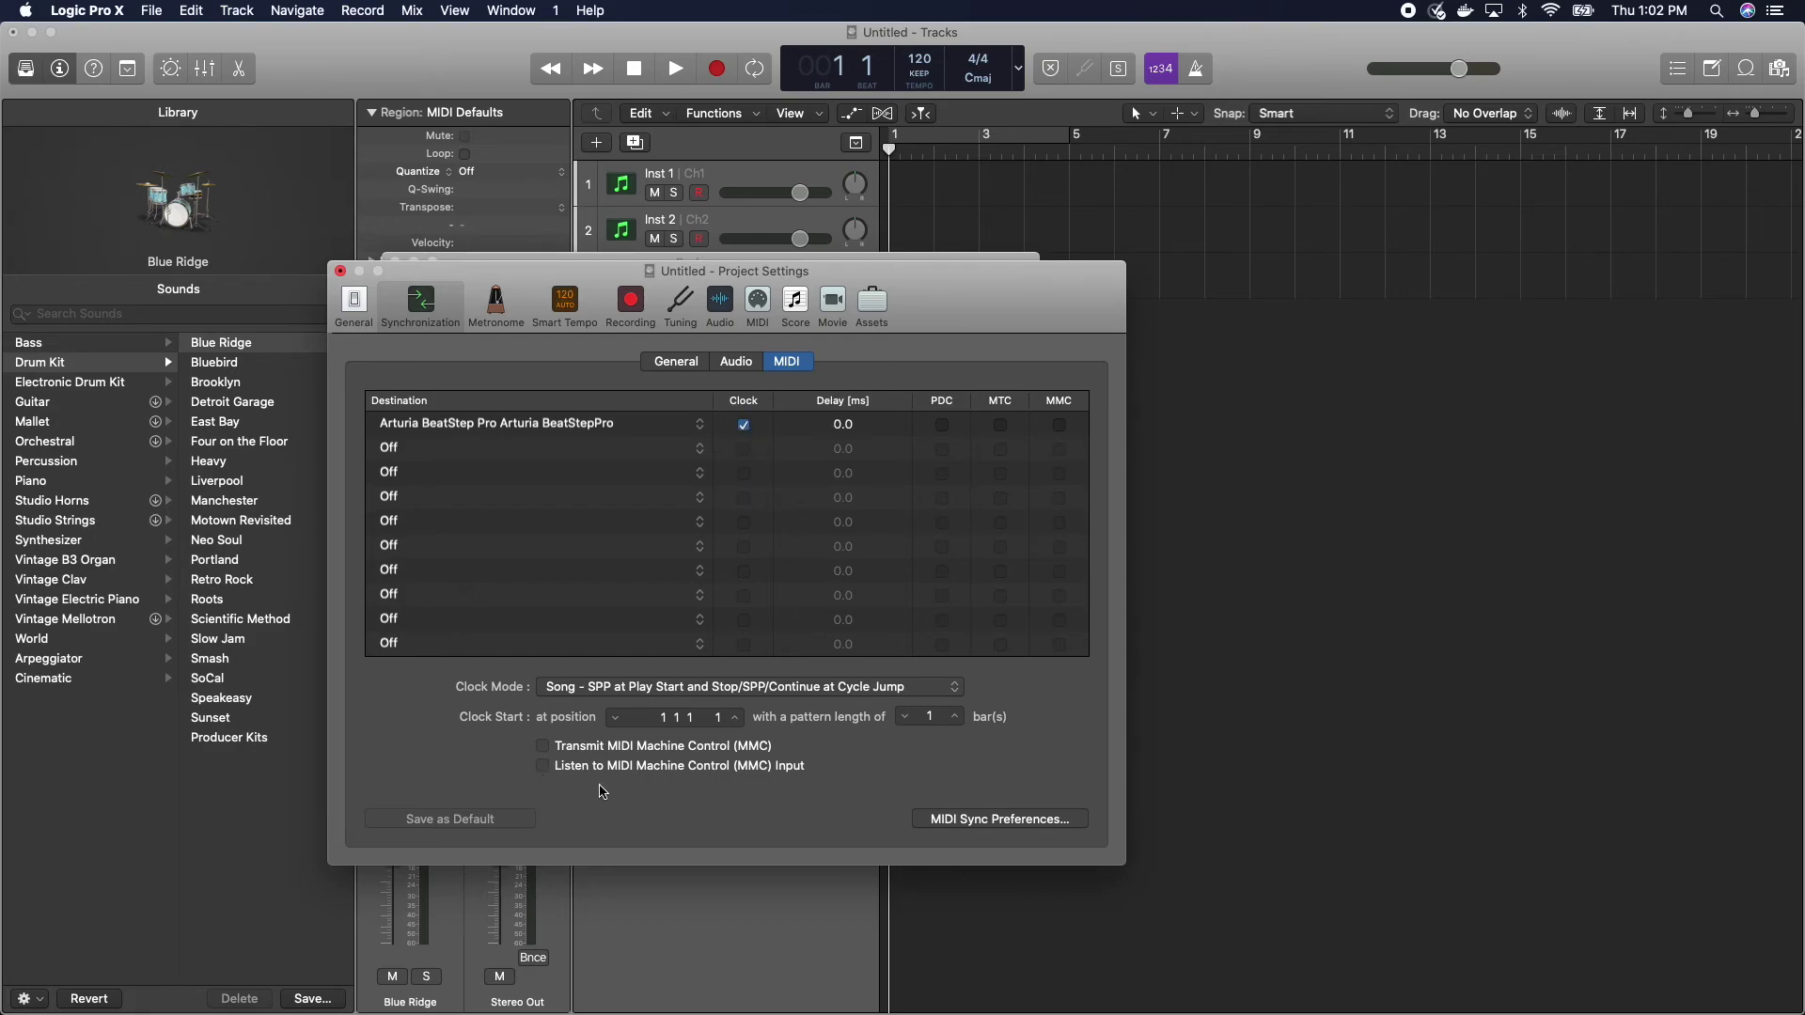
click(543, 766)
- Examine the general MIDI page of the project settings and close the project settings window
drag(472, 267, 342, 290)
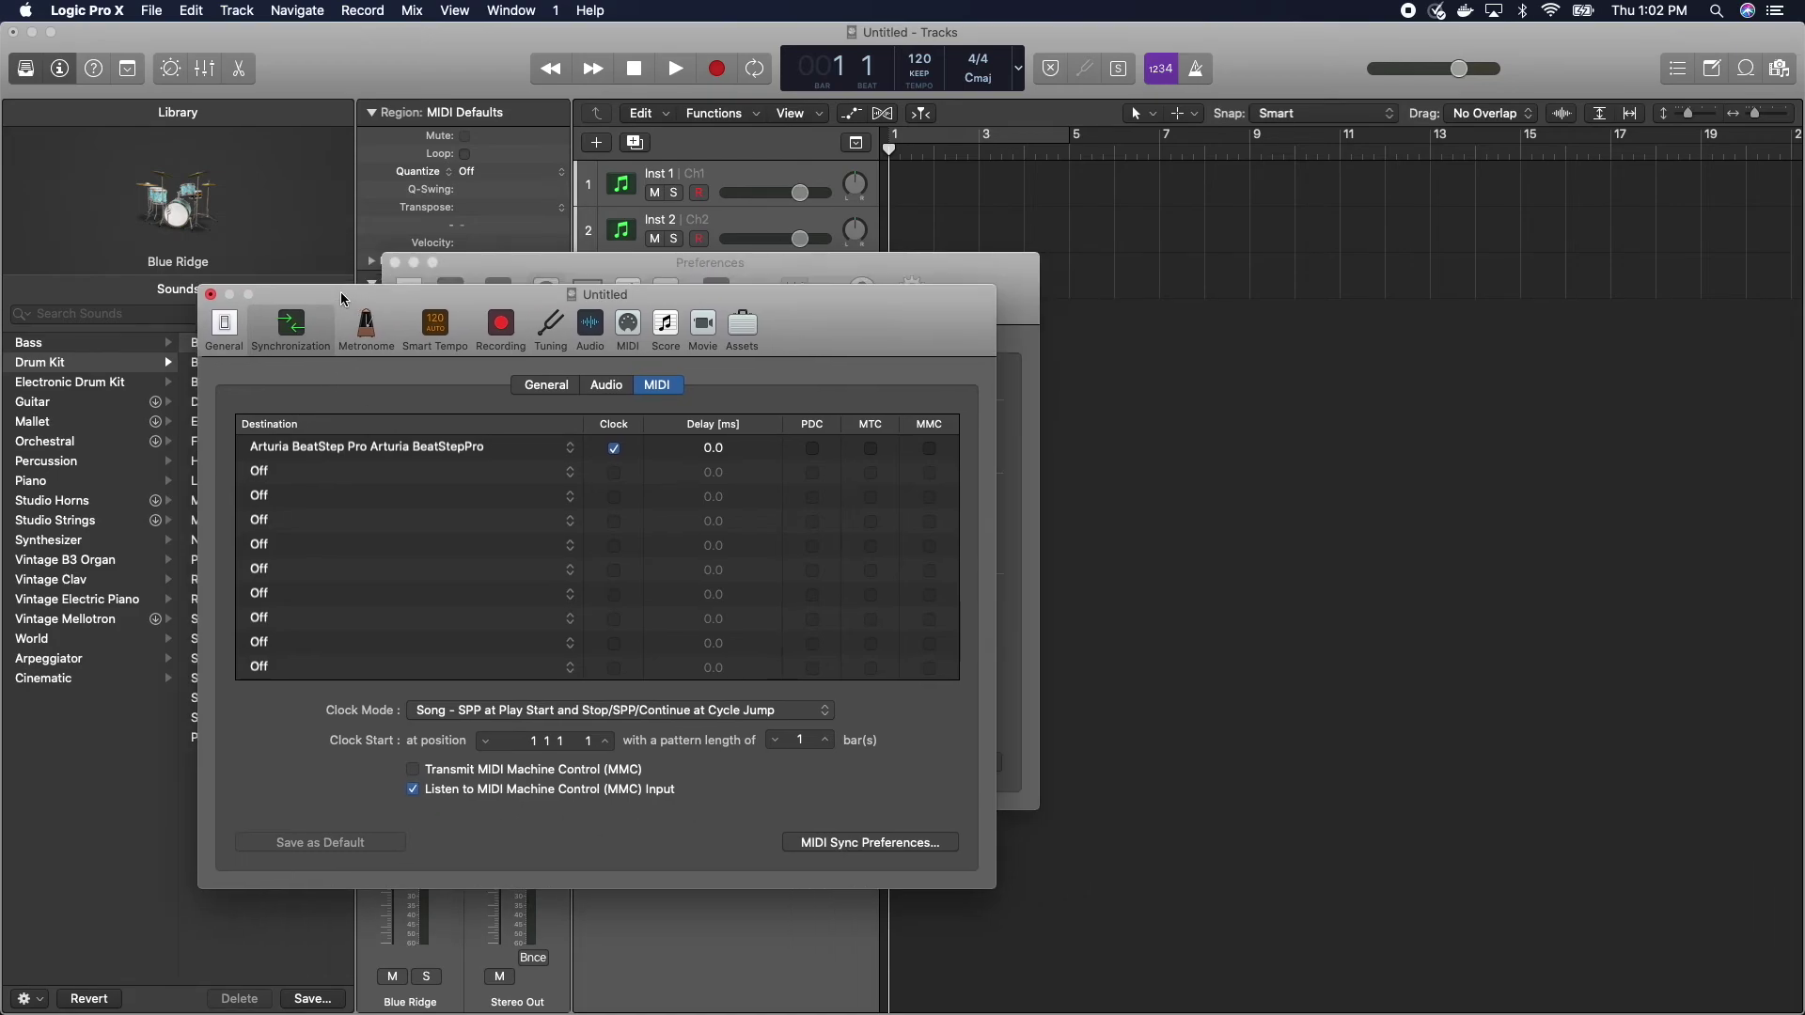
click(628, 327)
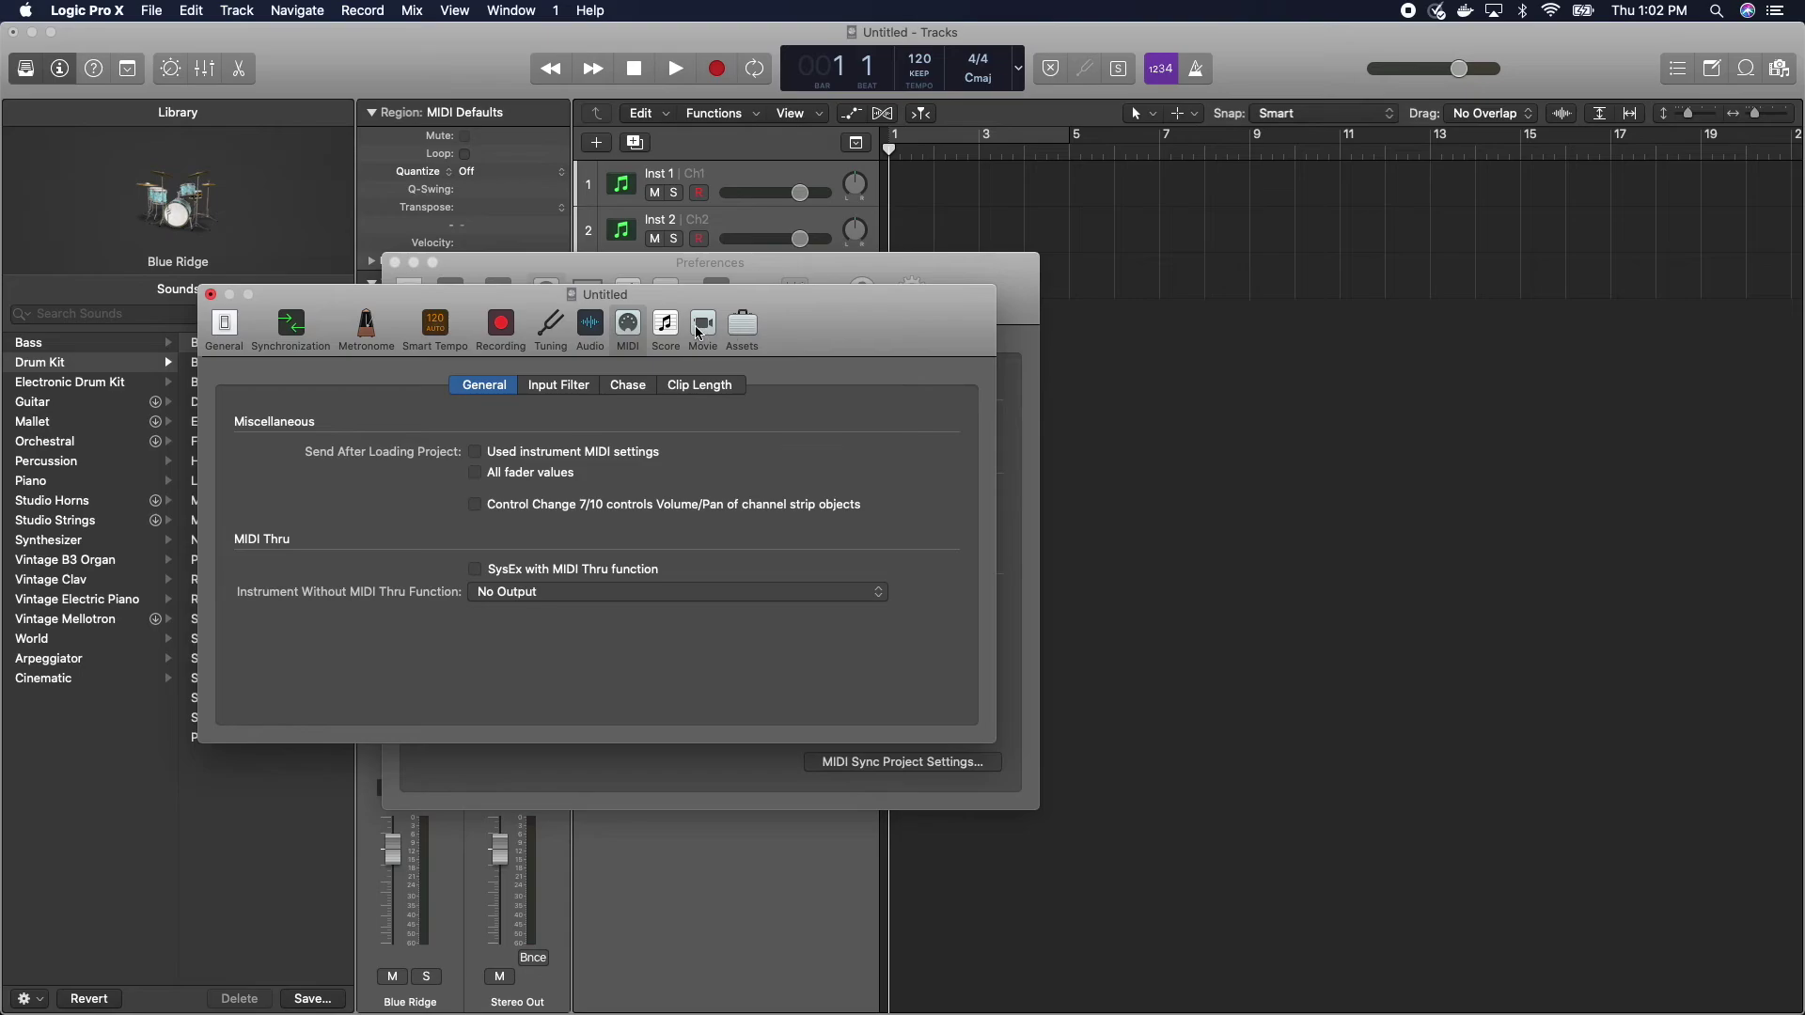
click(211, 295)
- Open the Control Surface Setup window from the Control Surfaces preferences and move it aside
click(795, 298)
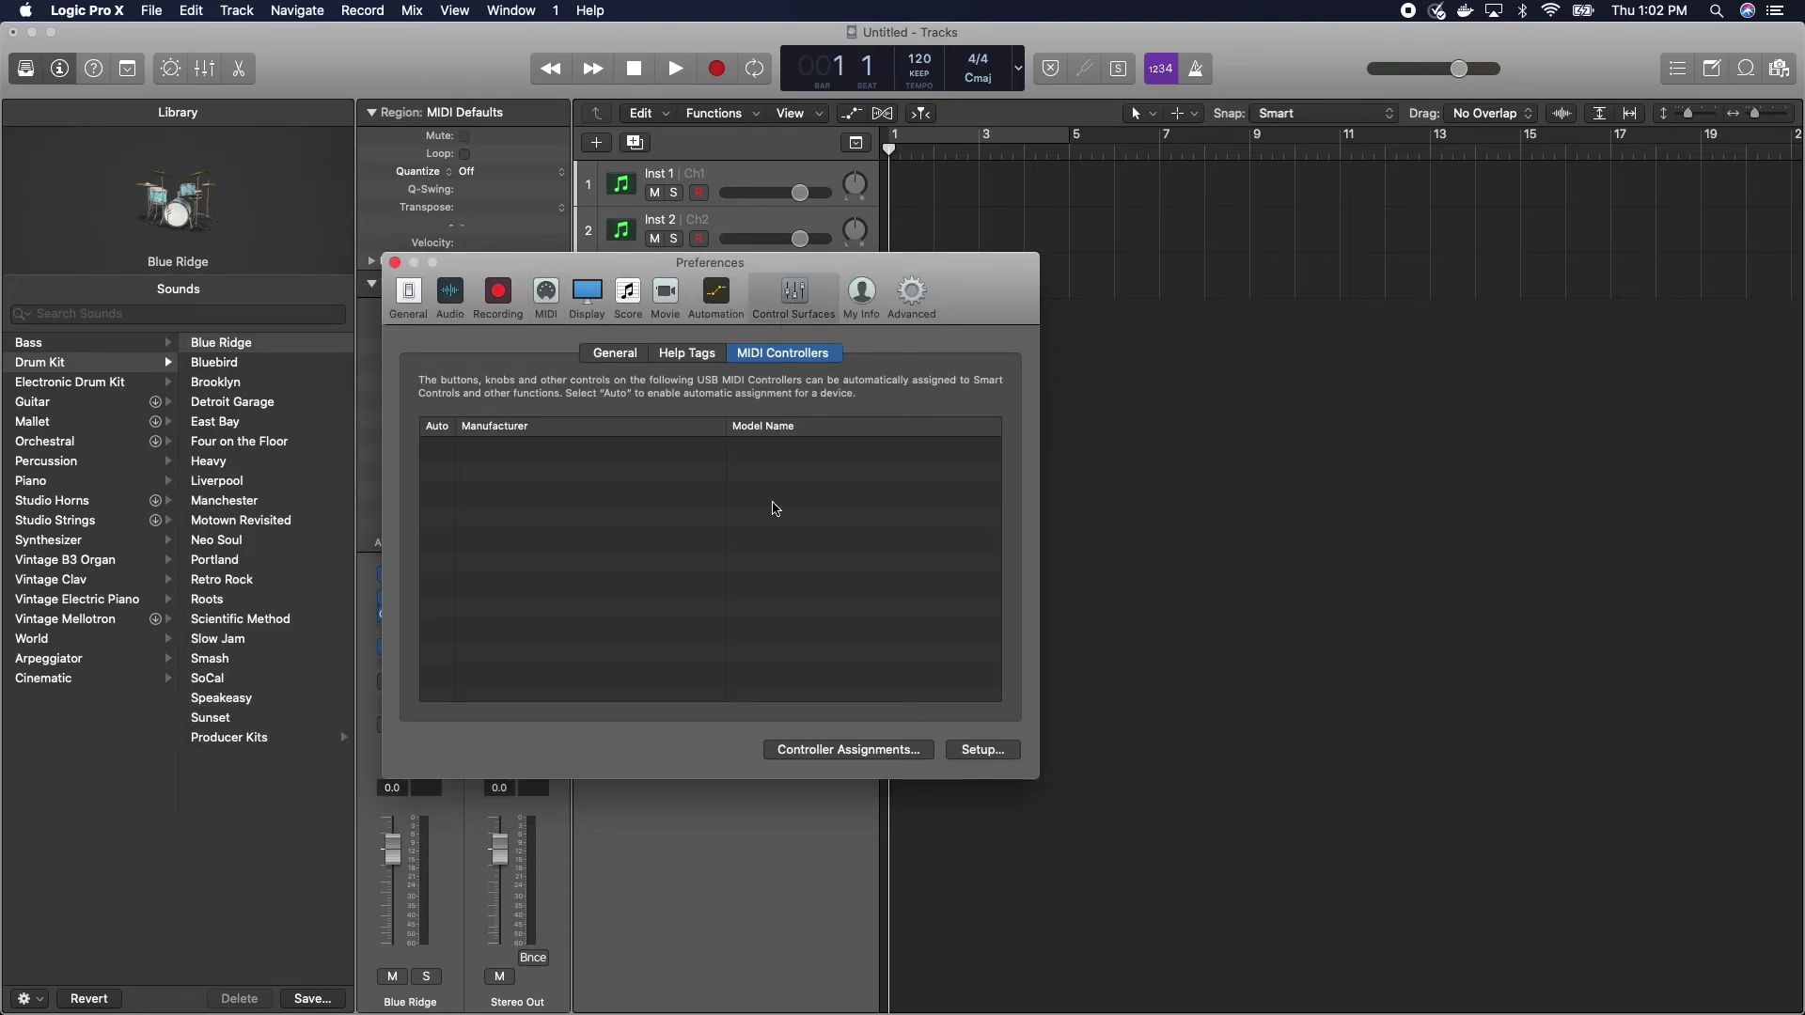
click(983, 750)
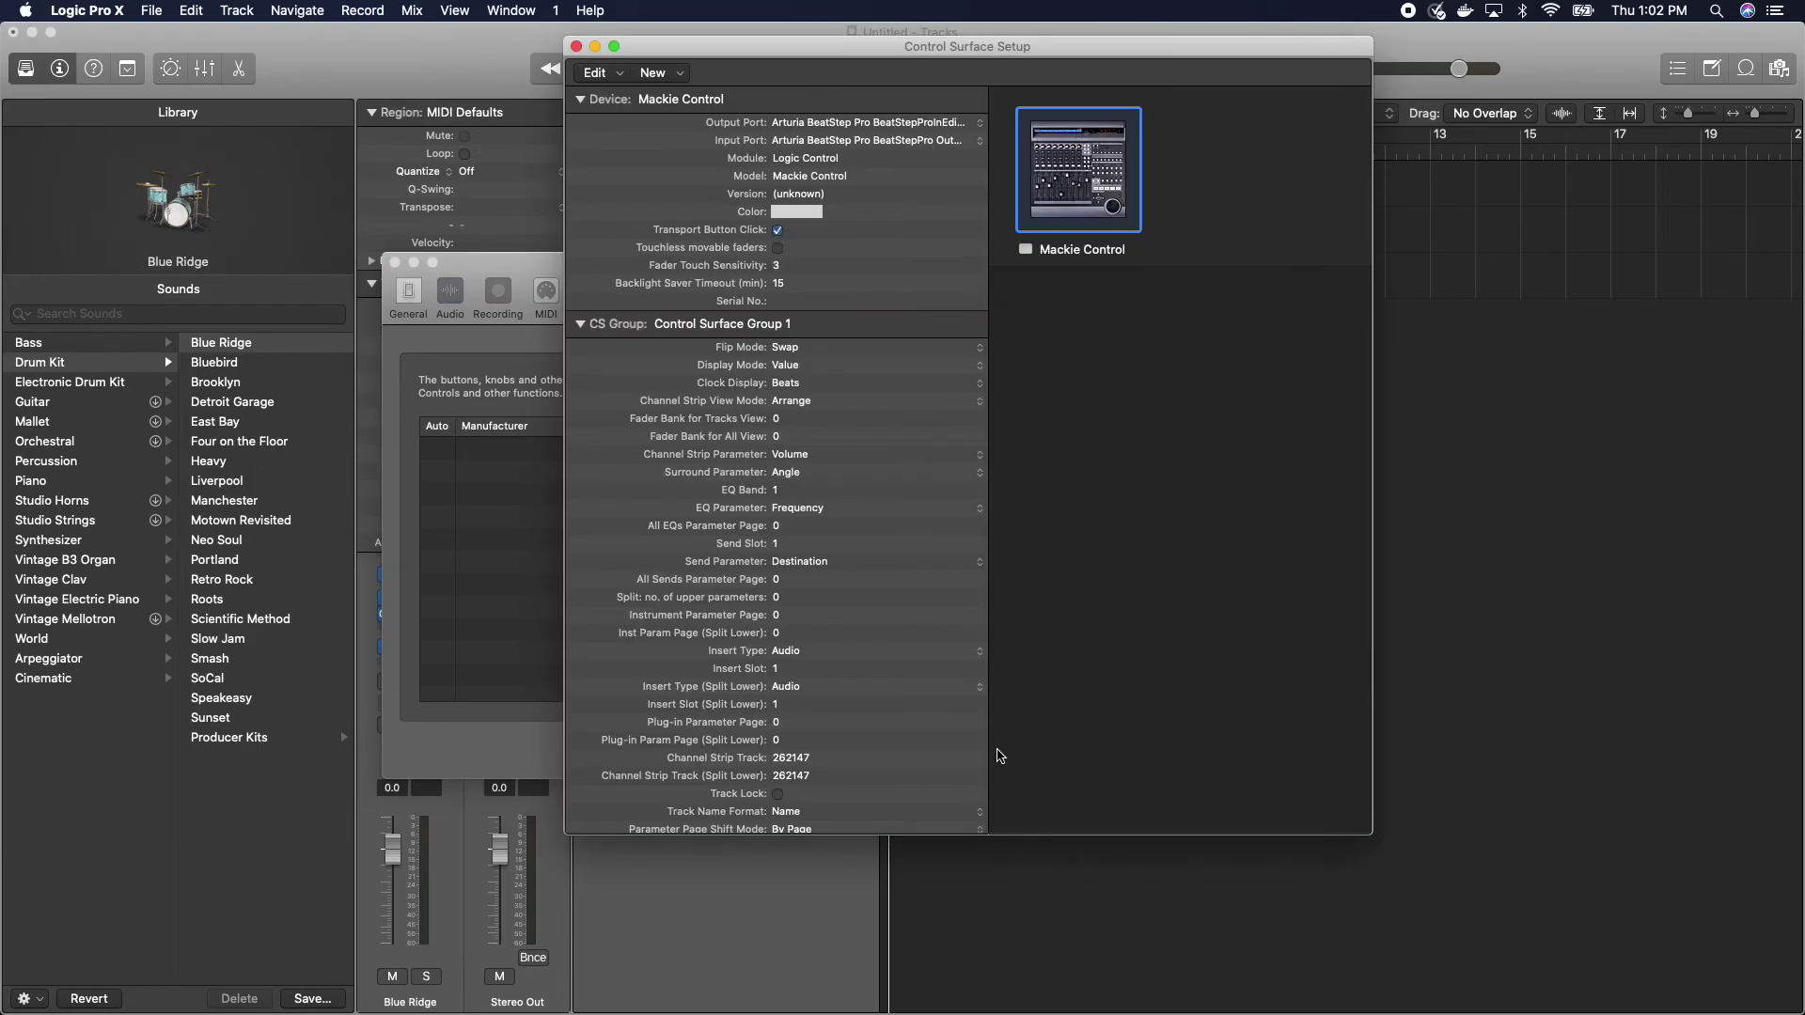
drag(825, 46, 314, 130)
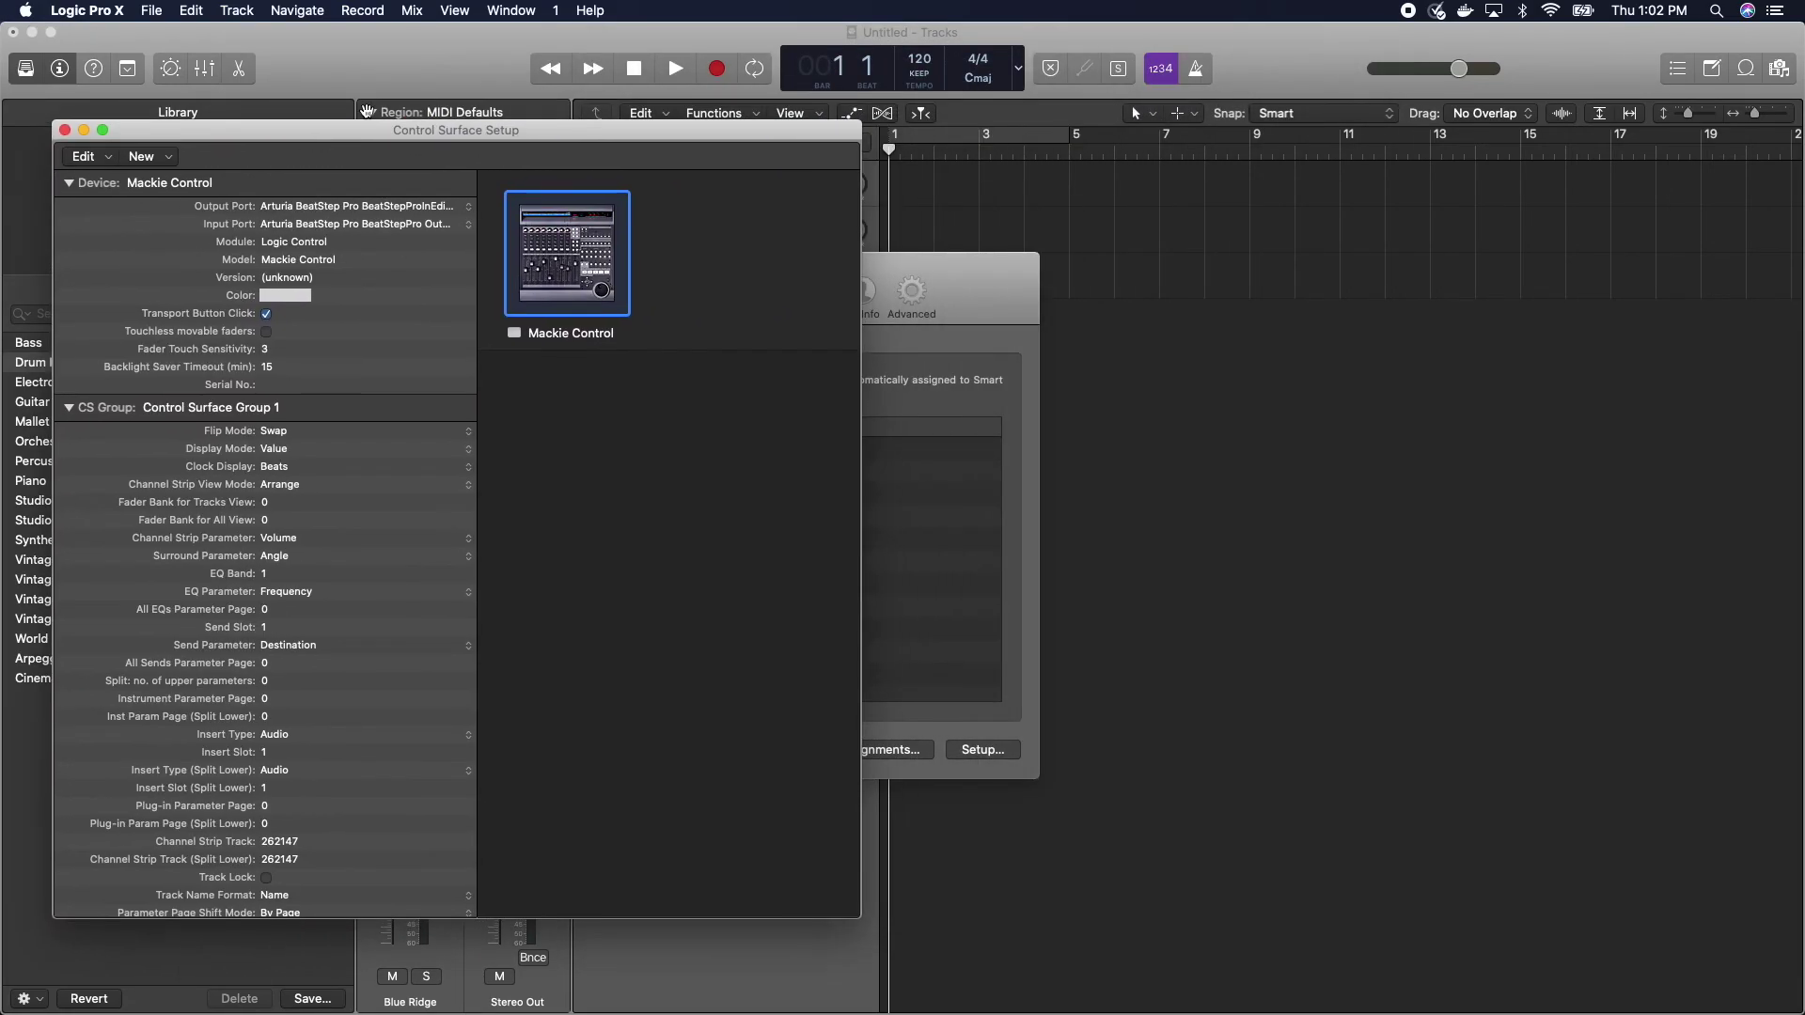
- Find Mackie Control by Mackie Designs in the control surface install list, and close the list without adding it
click(81, 156)
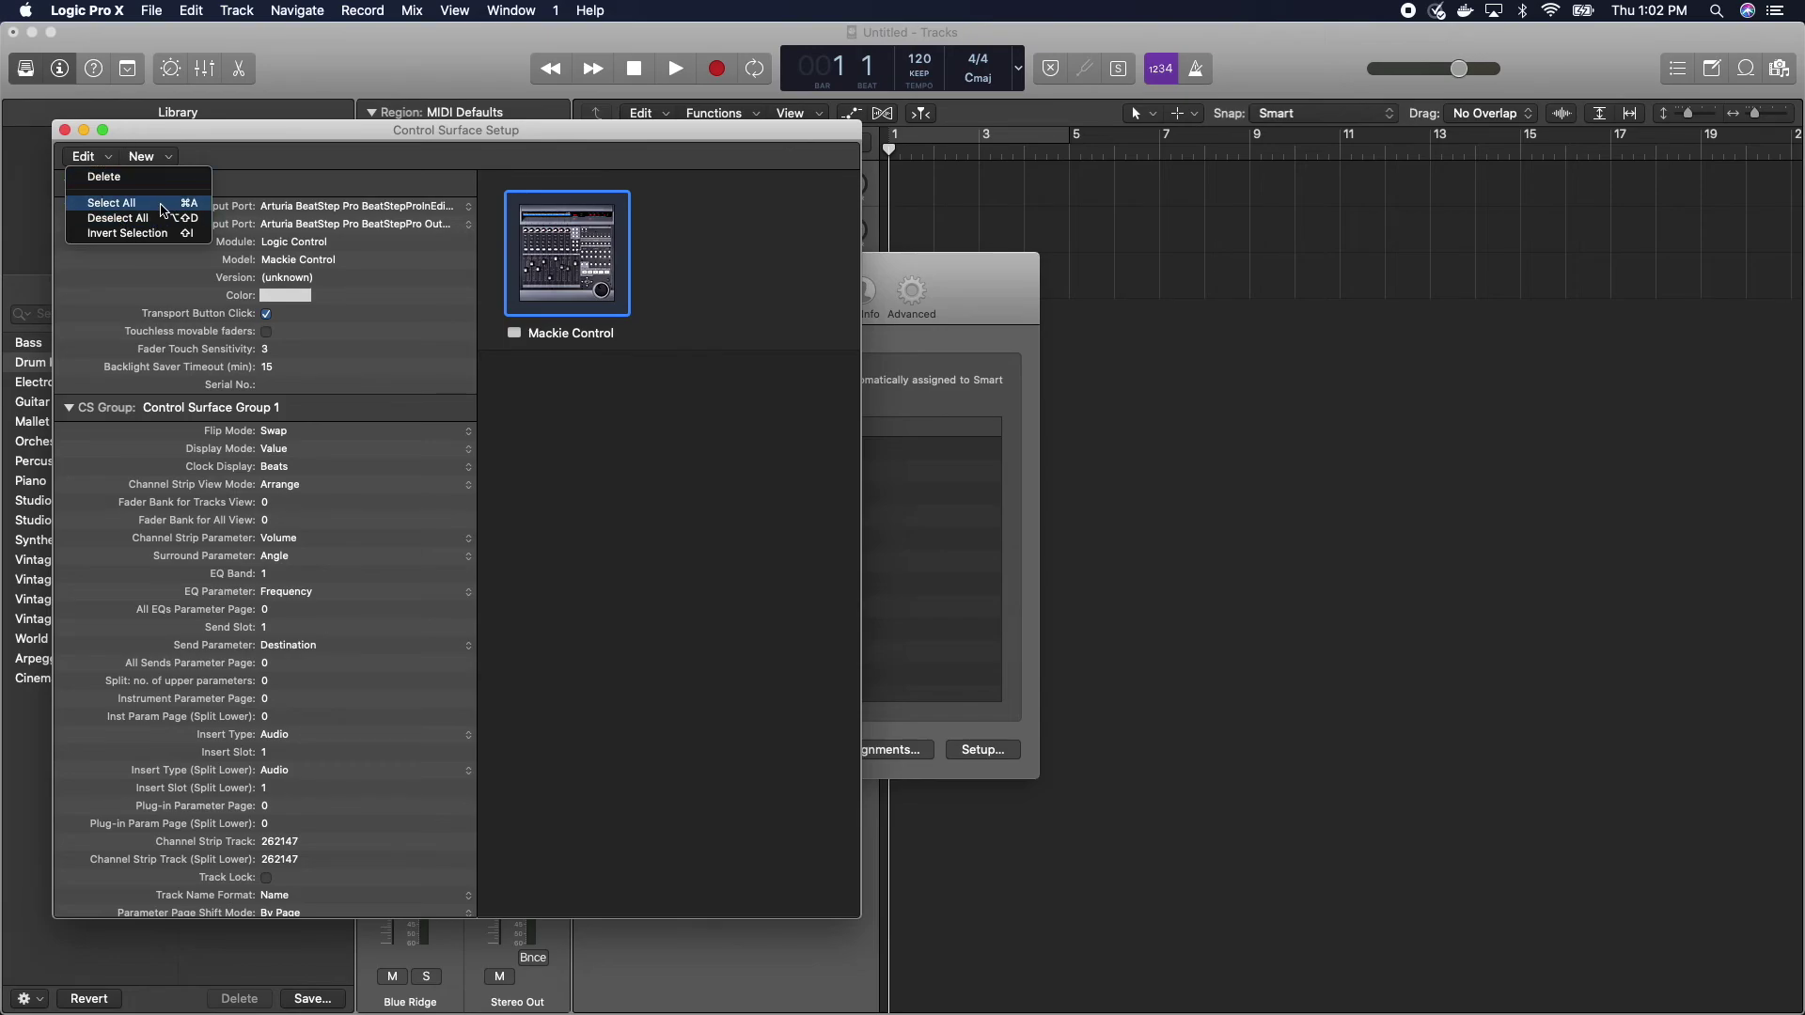
click(153, 160)
click(173, 162)
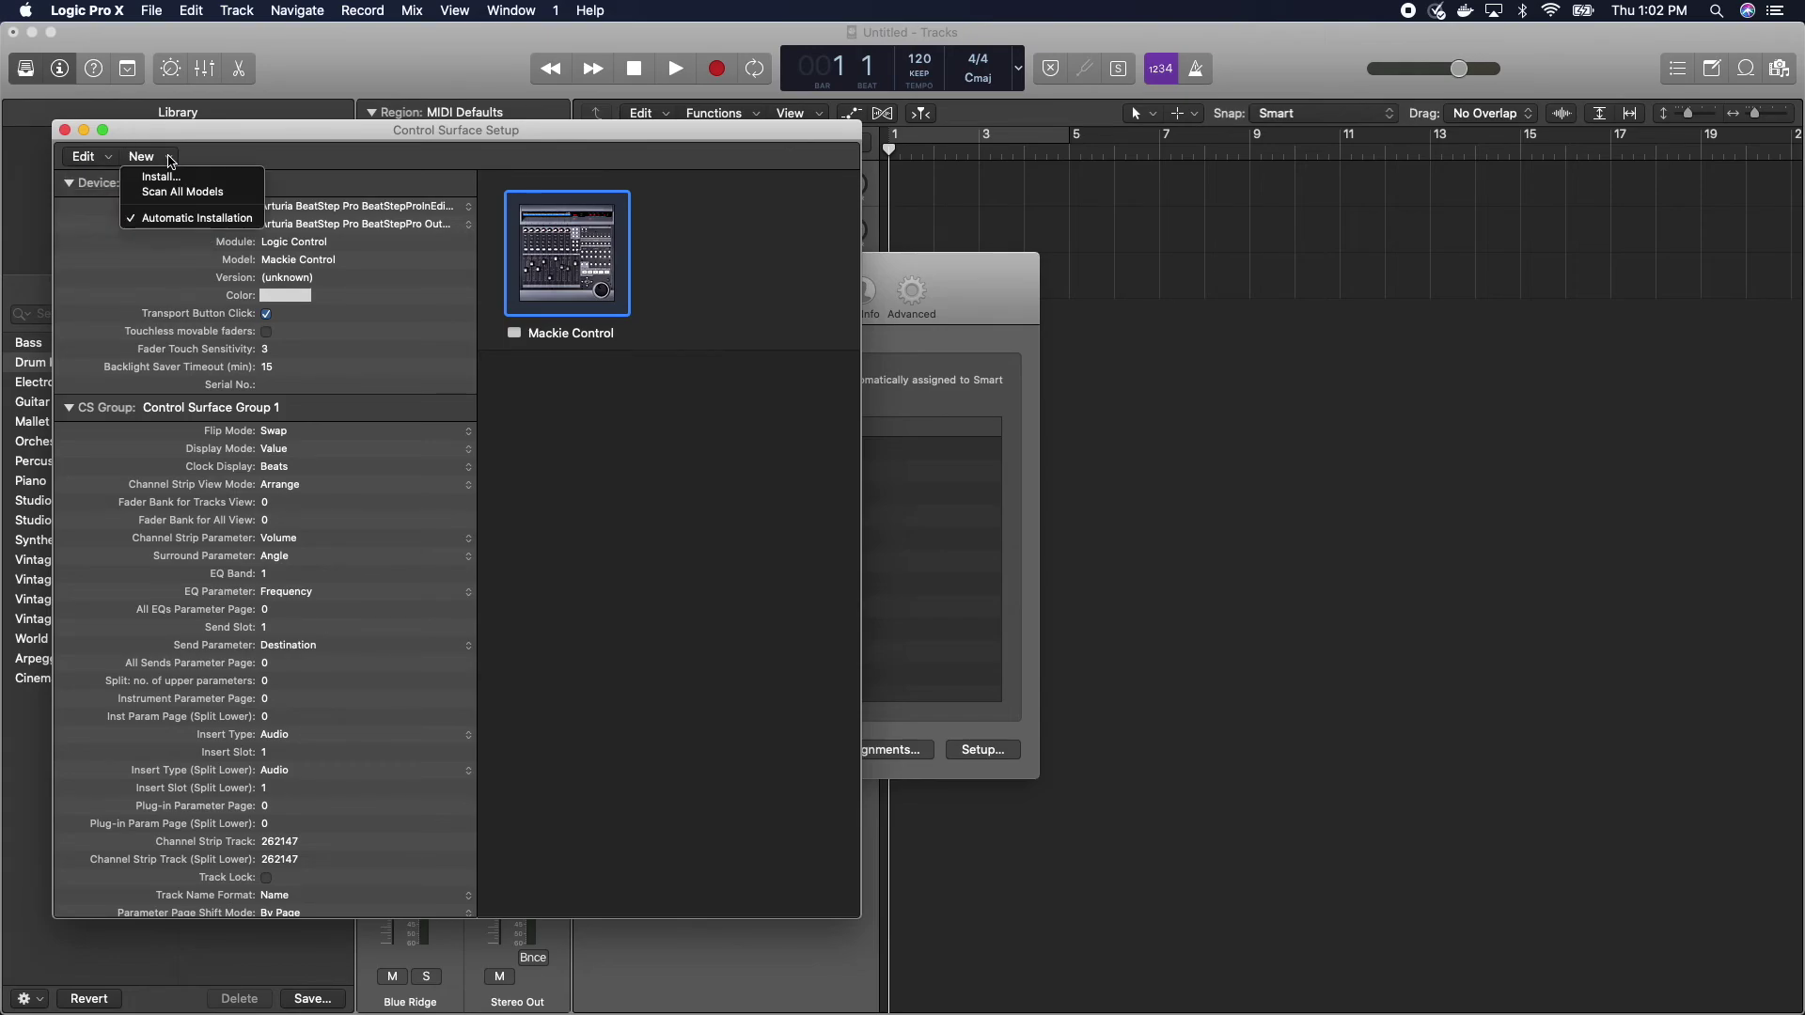
click(161, 176)
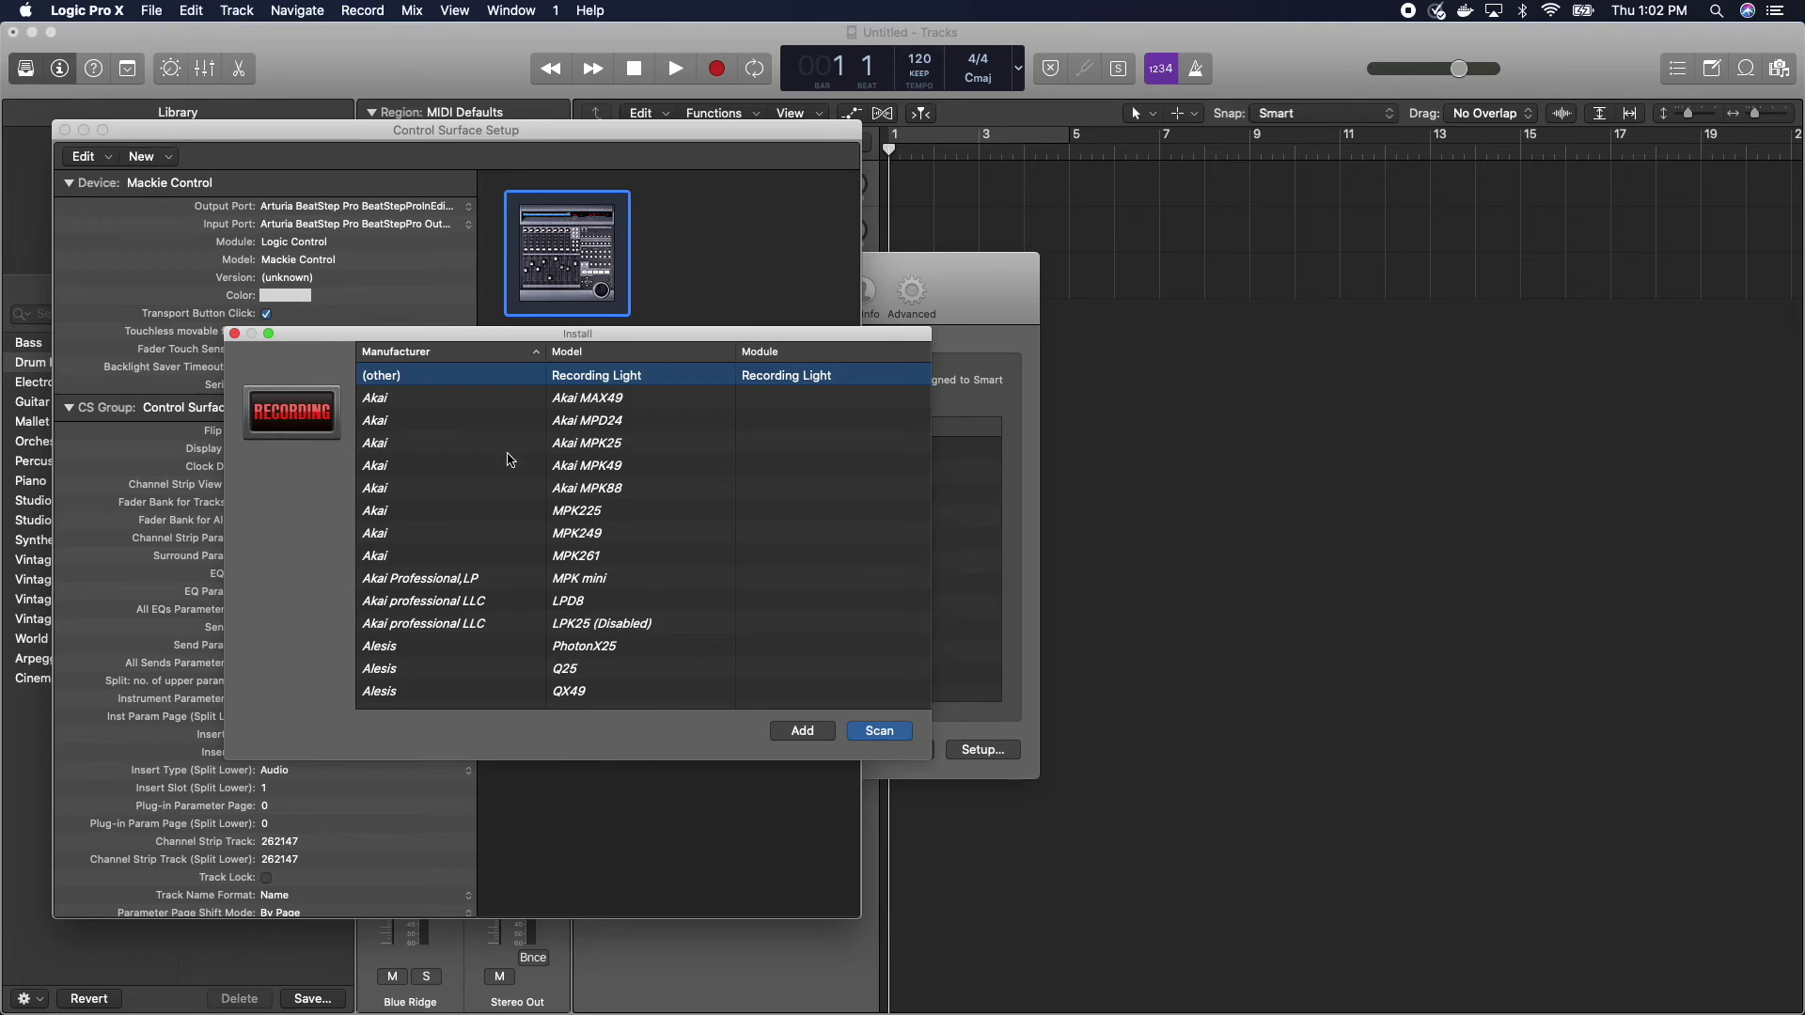
scroll(498, 508, down, 3)
scroll(479, 550, down, 15)
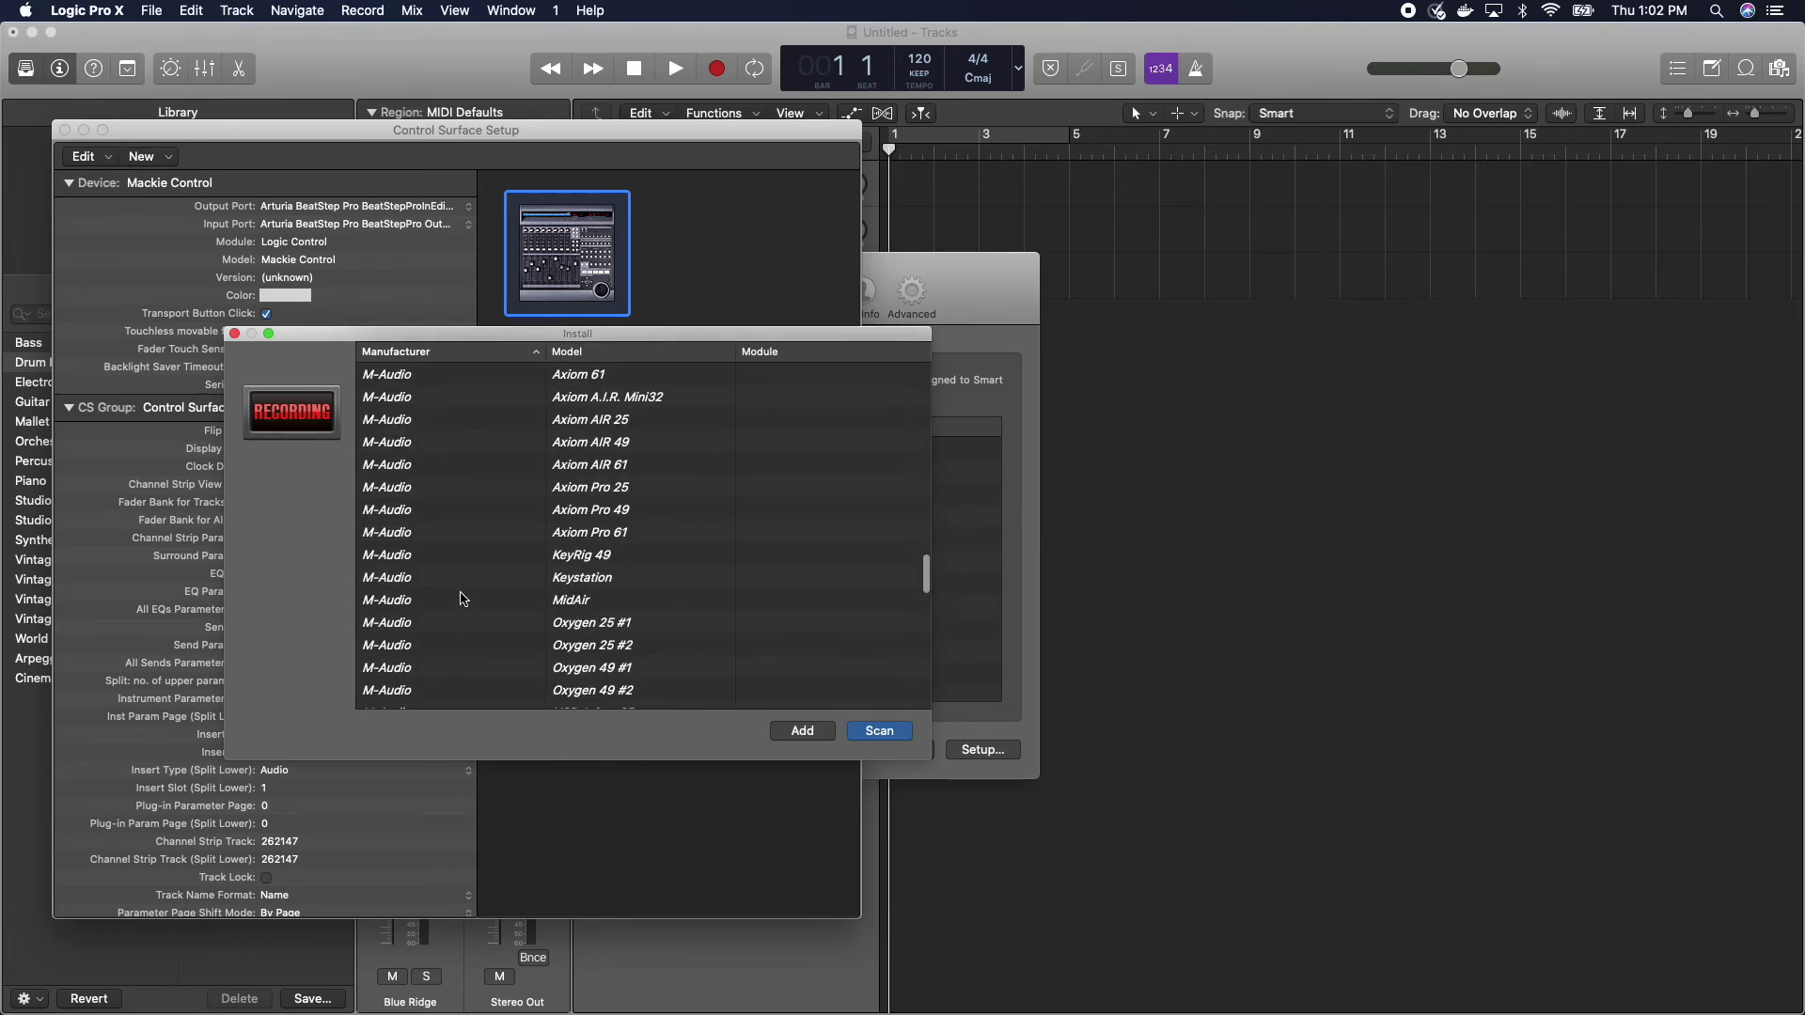
scroll(461, 599, down, 5)
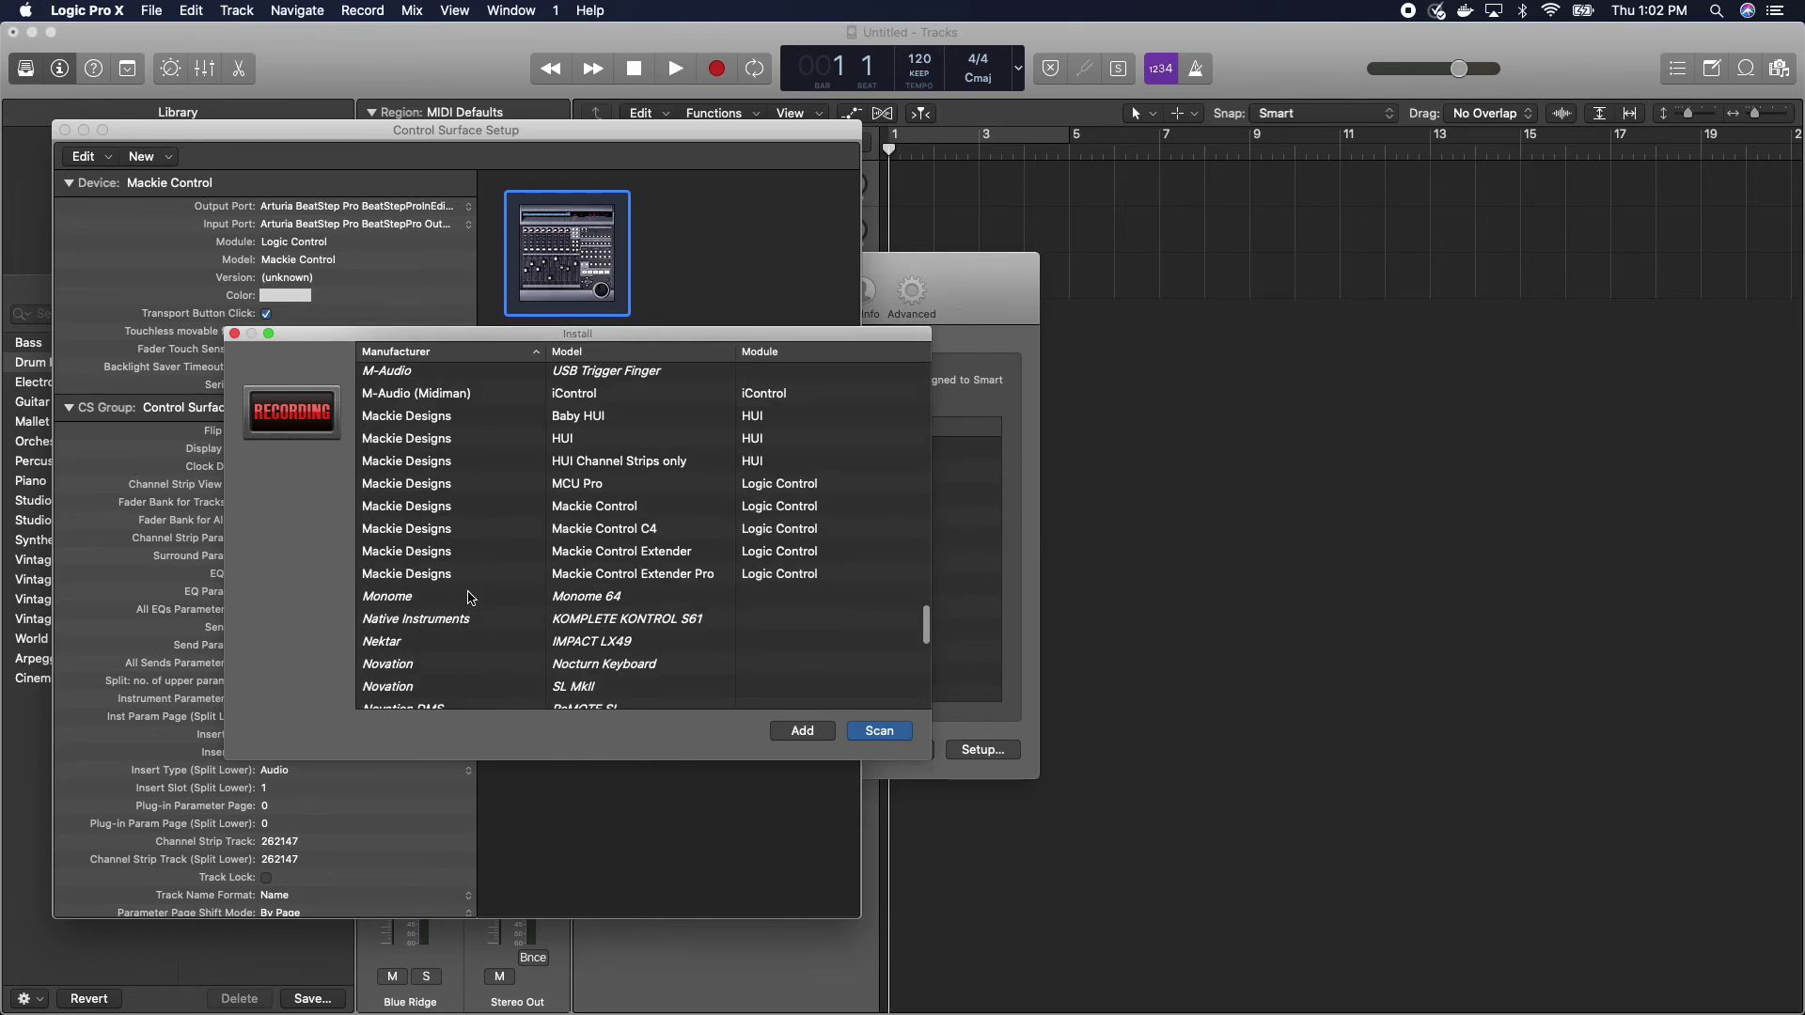
click(661, 503)
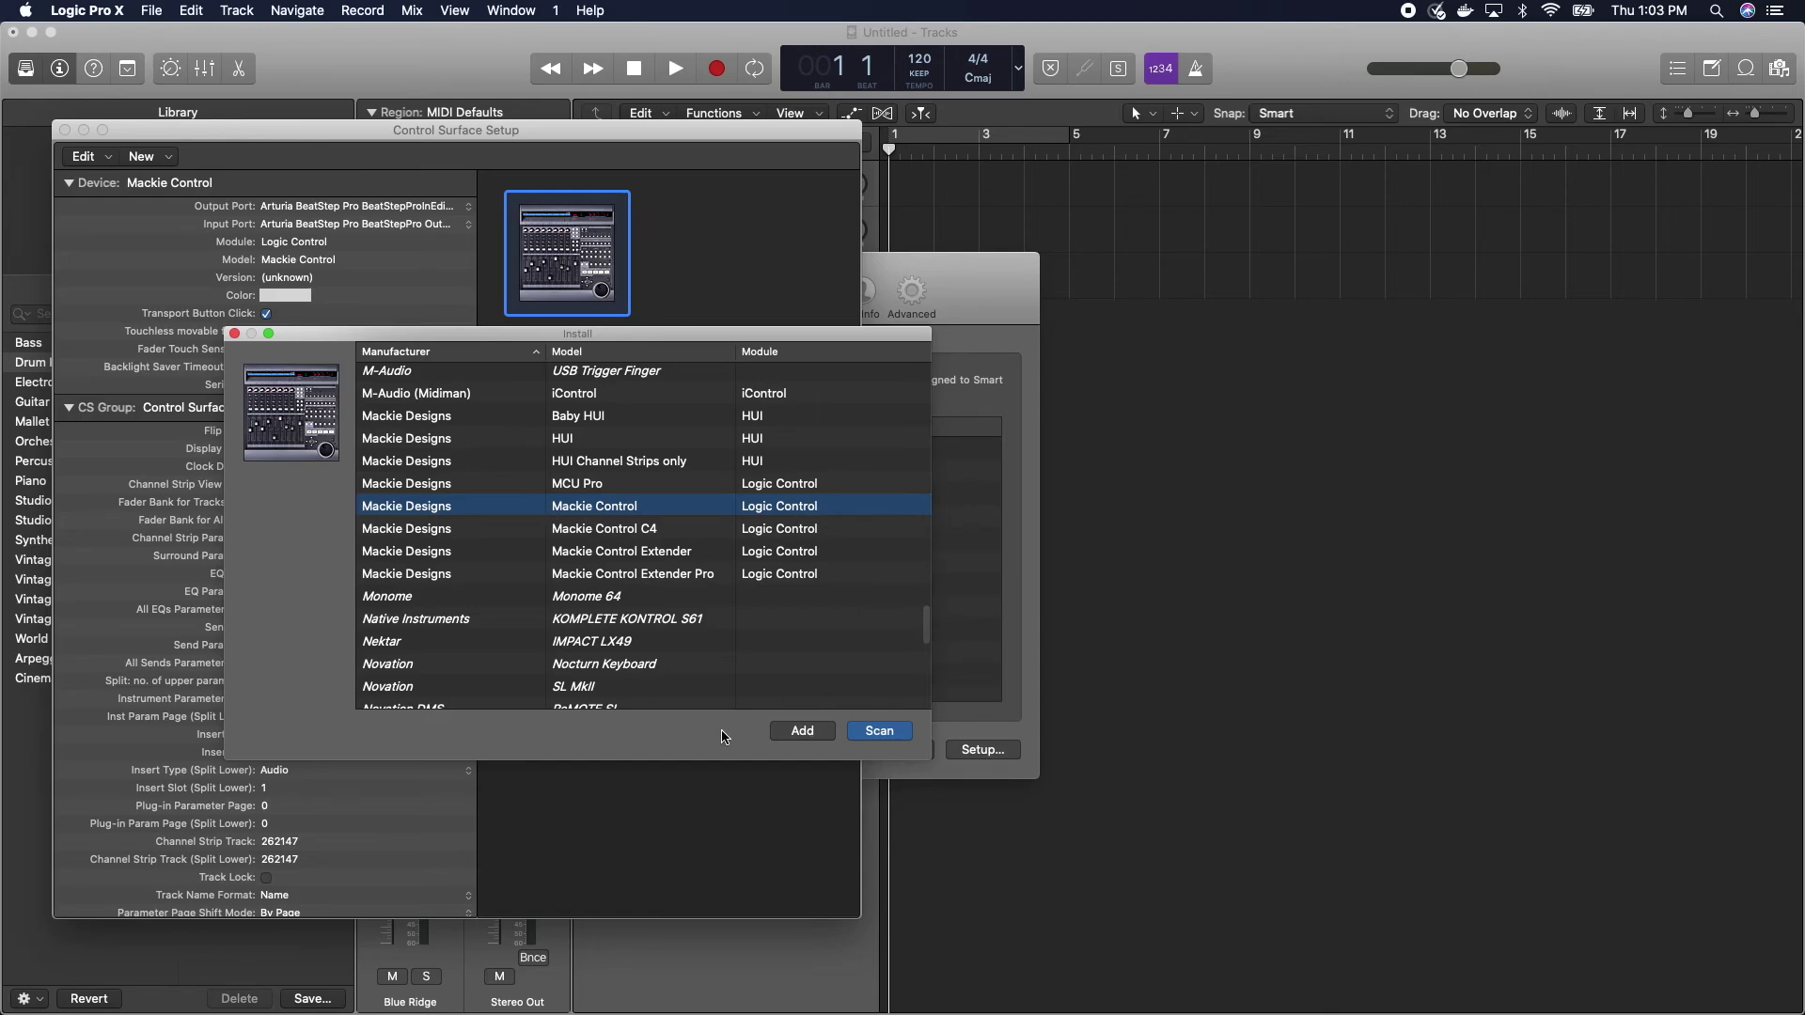
click(235, 334)
- Check the output port and input port choices of the Mackie Control device
click(783, 453)
click(583, 301)
click(401, 207)
click(341, 206)
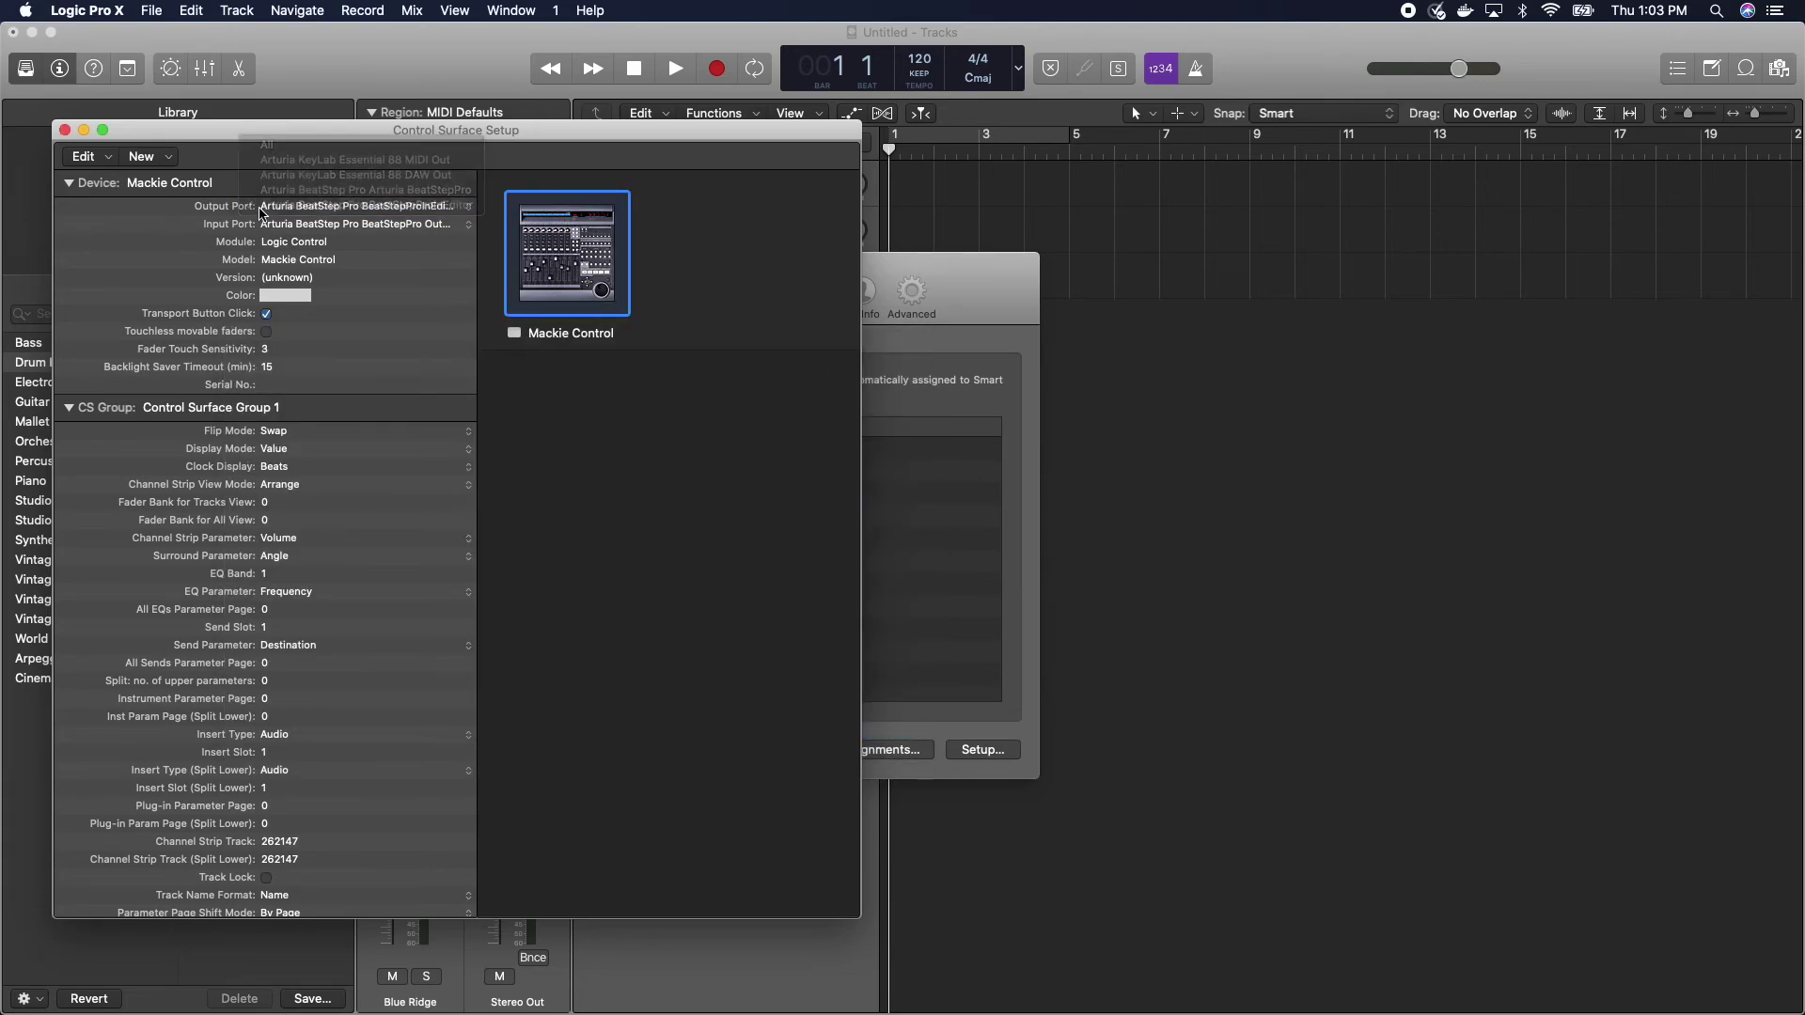
click(359, 209)
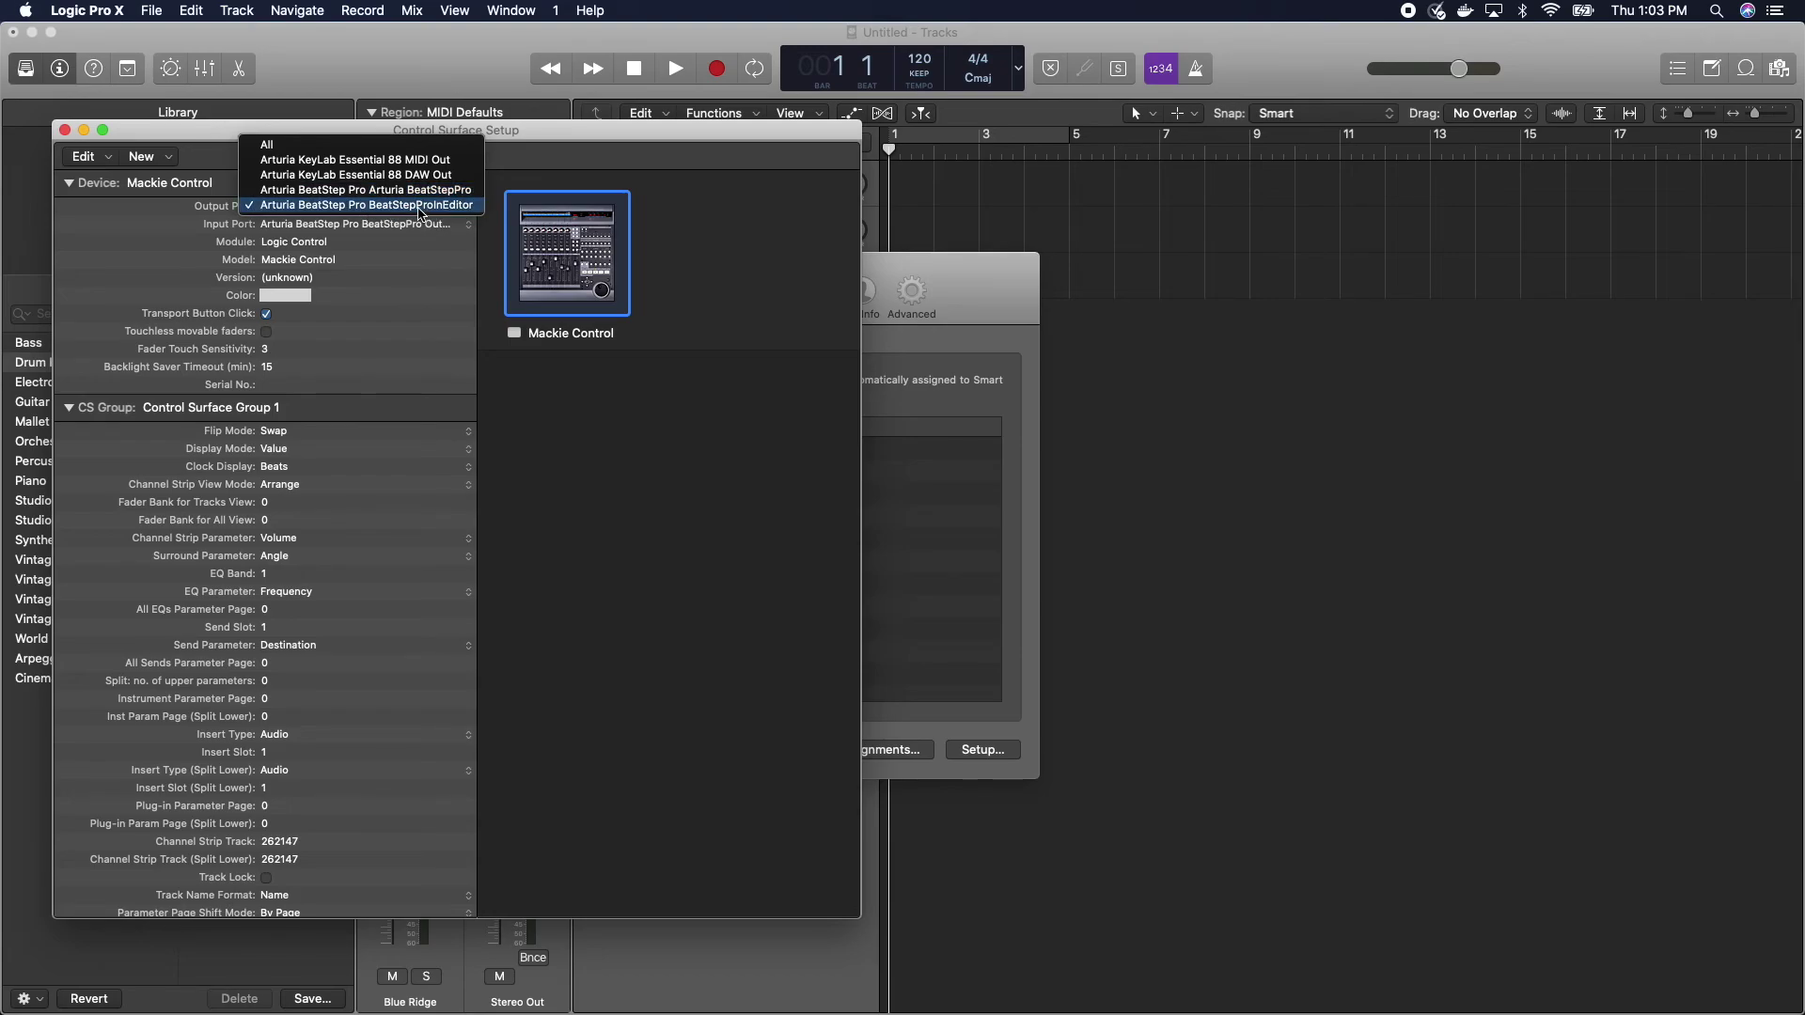
click(207, 222)
click(310, 224)
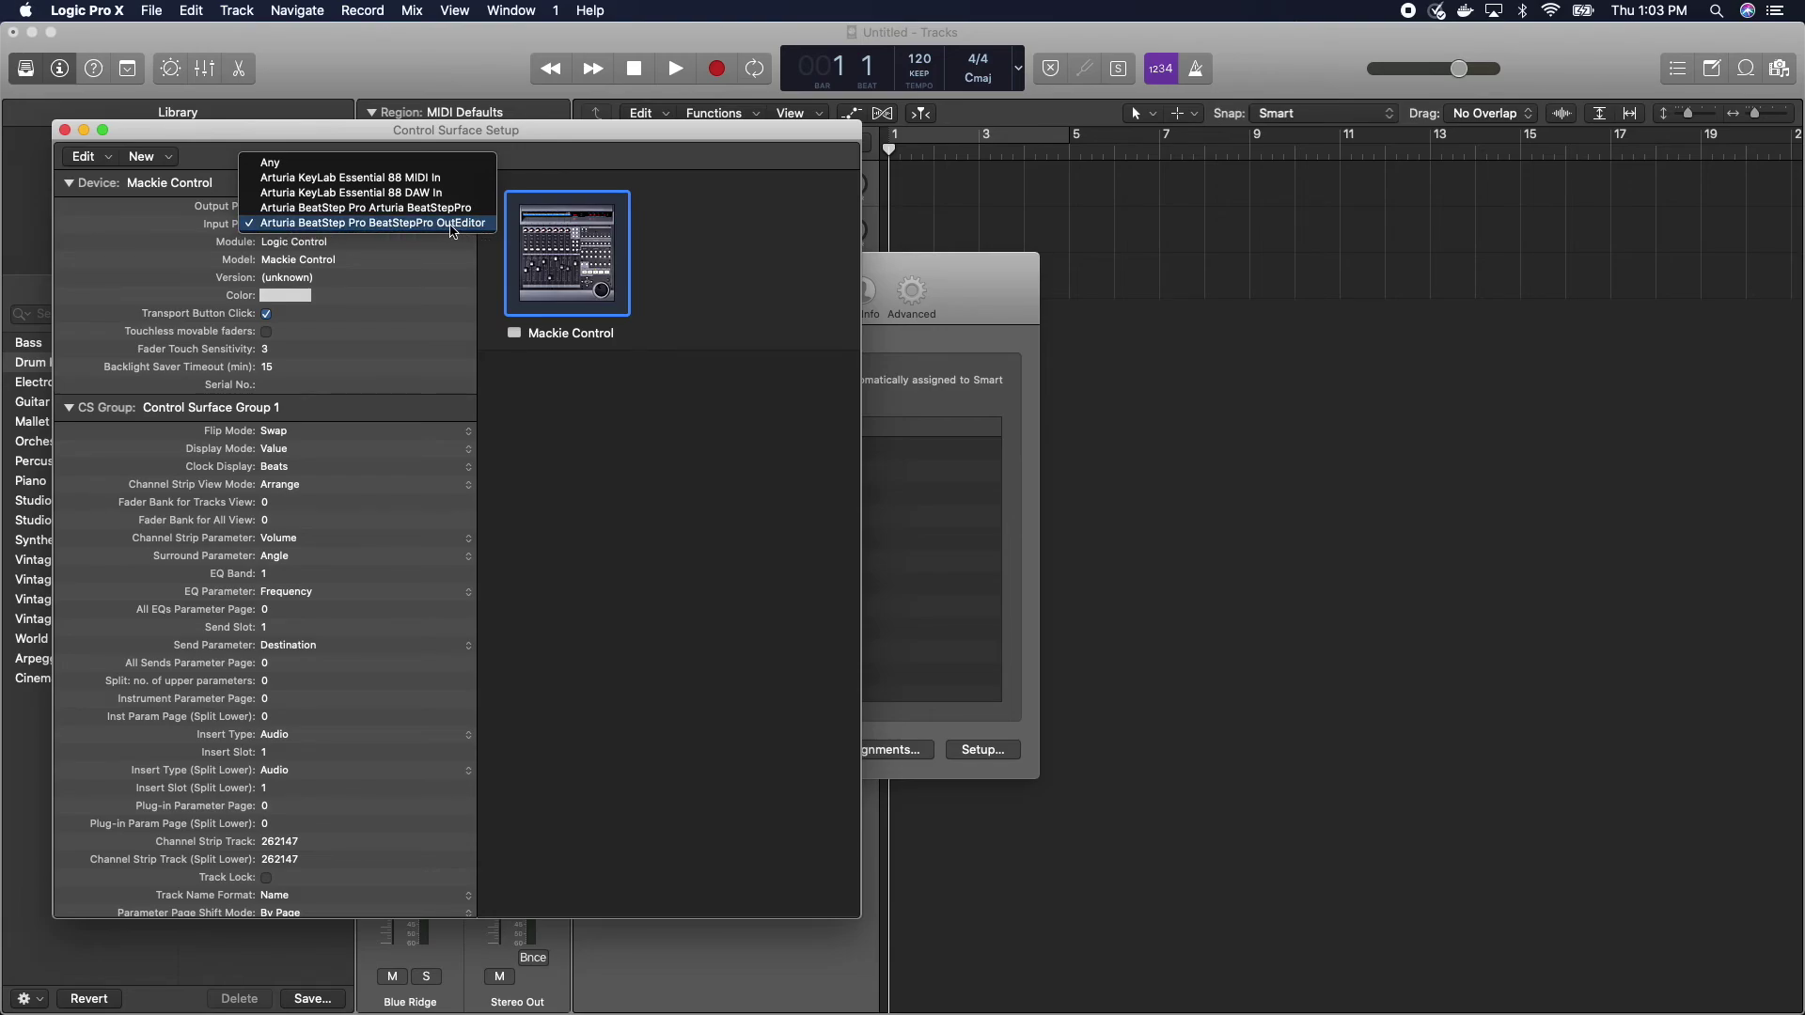
click(670, 438)
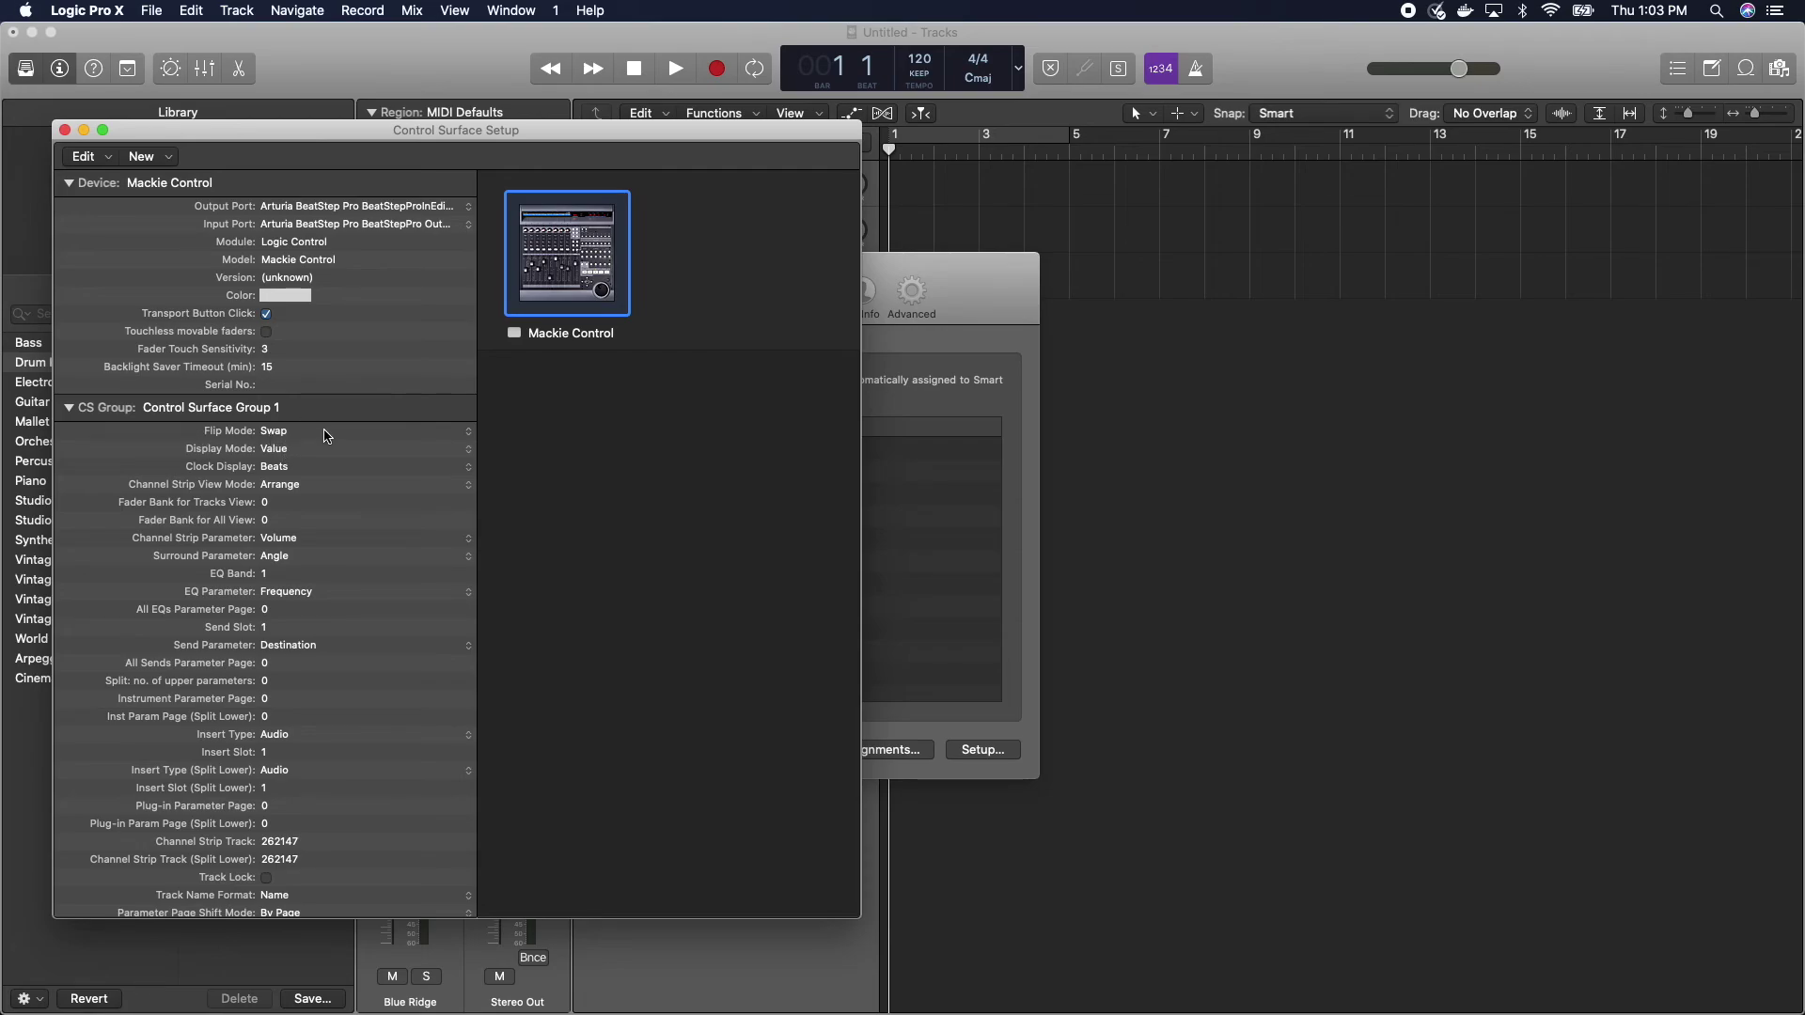
- Keep Control Surface Group 1's Flip Mode on Swap and close the Control Surface Setup and Preferences windows
click(324, 434)
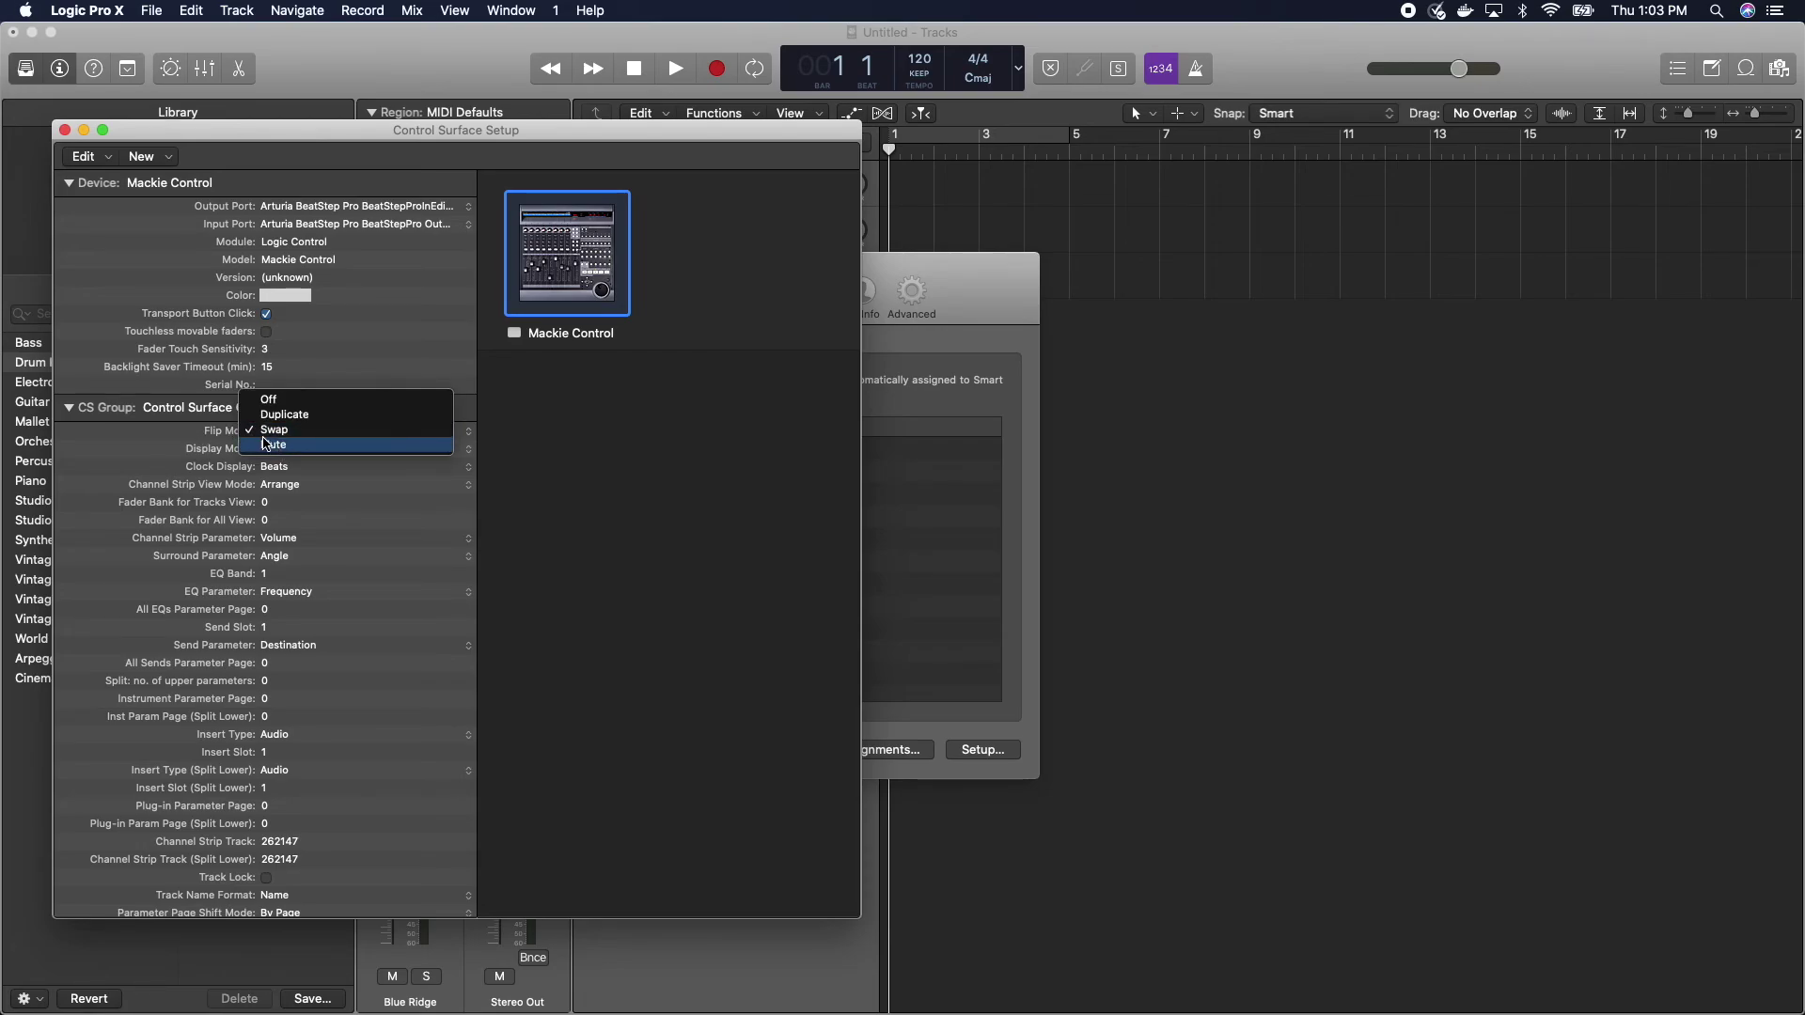
click(298, 433)
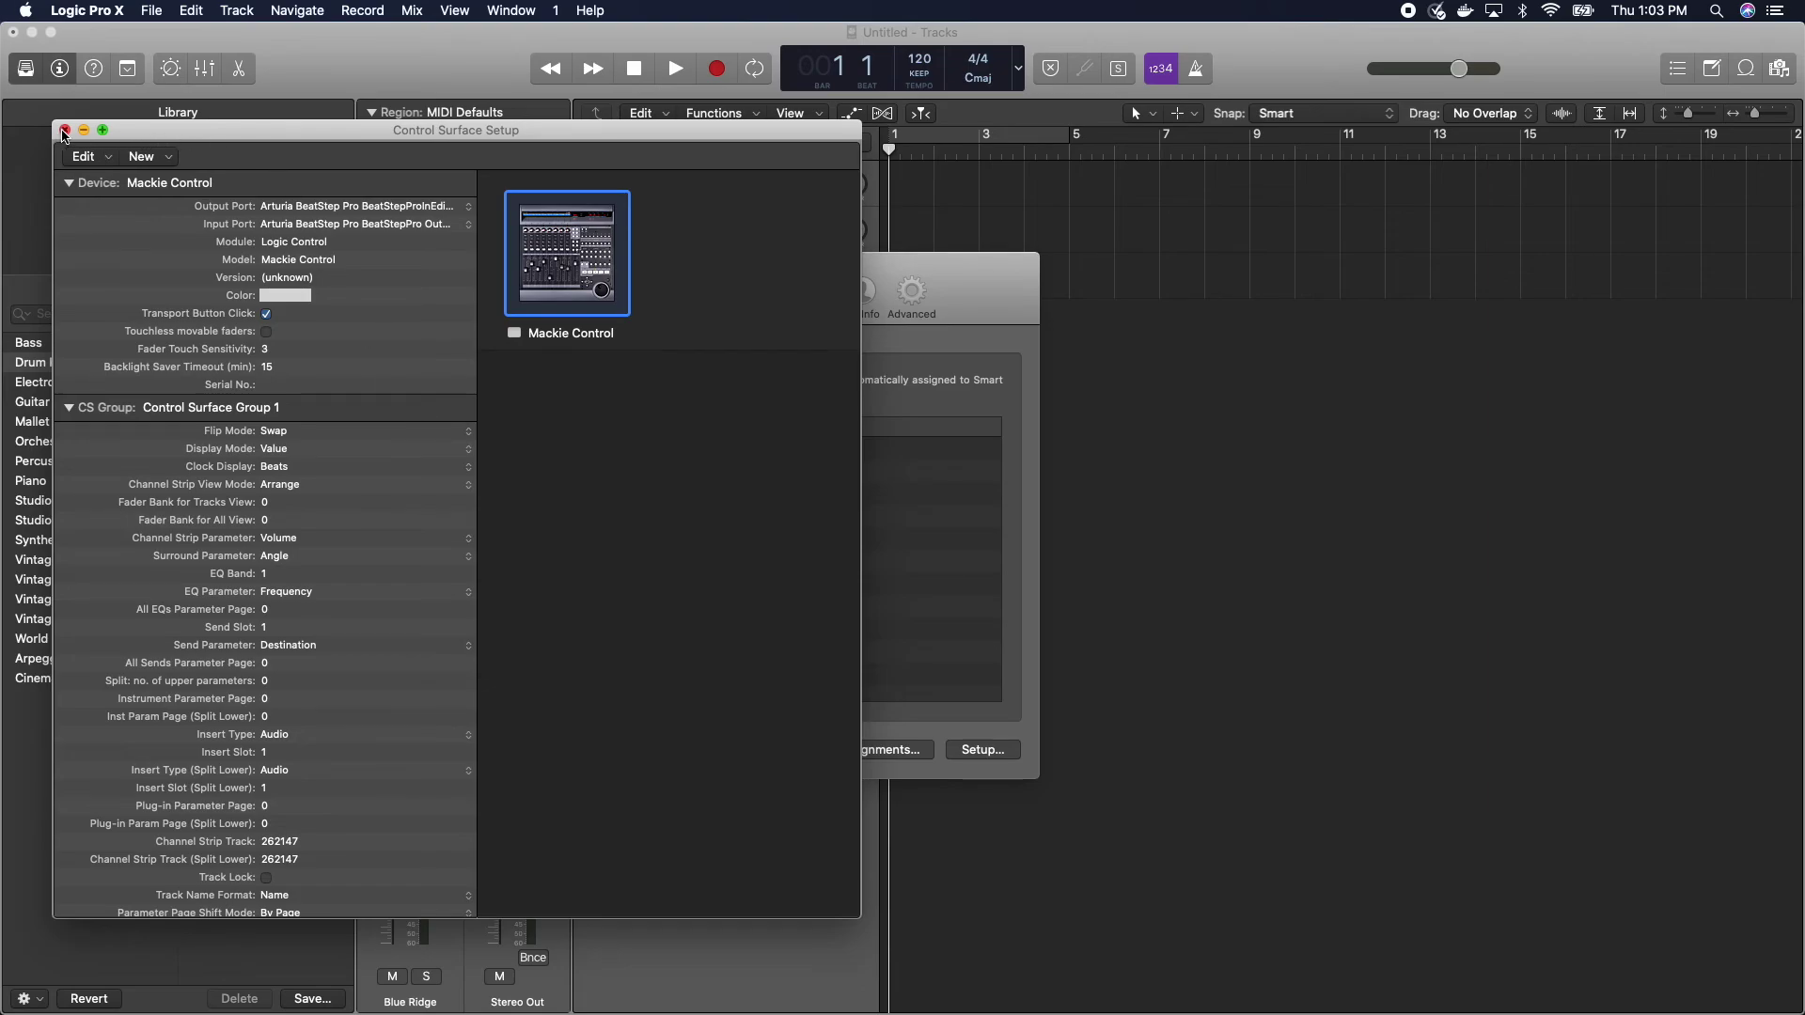
click(64, 131)
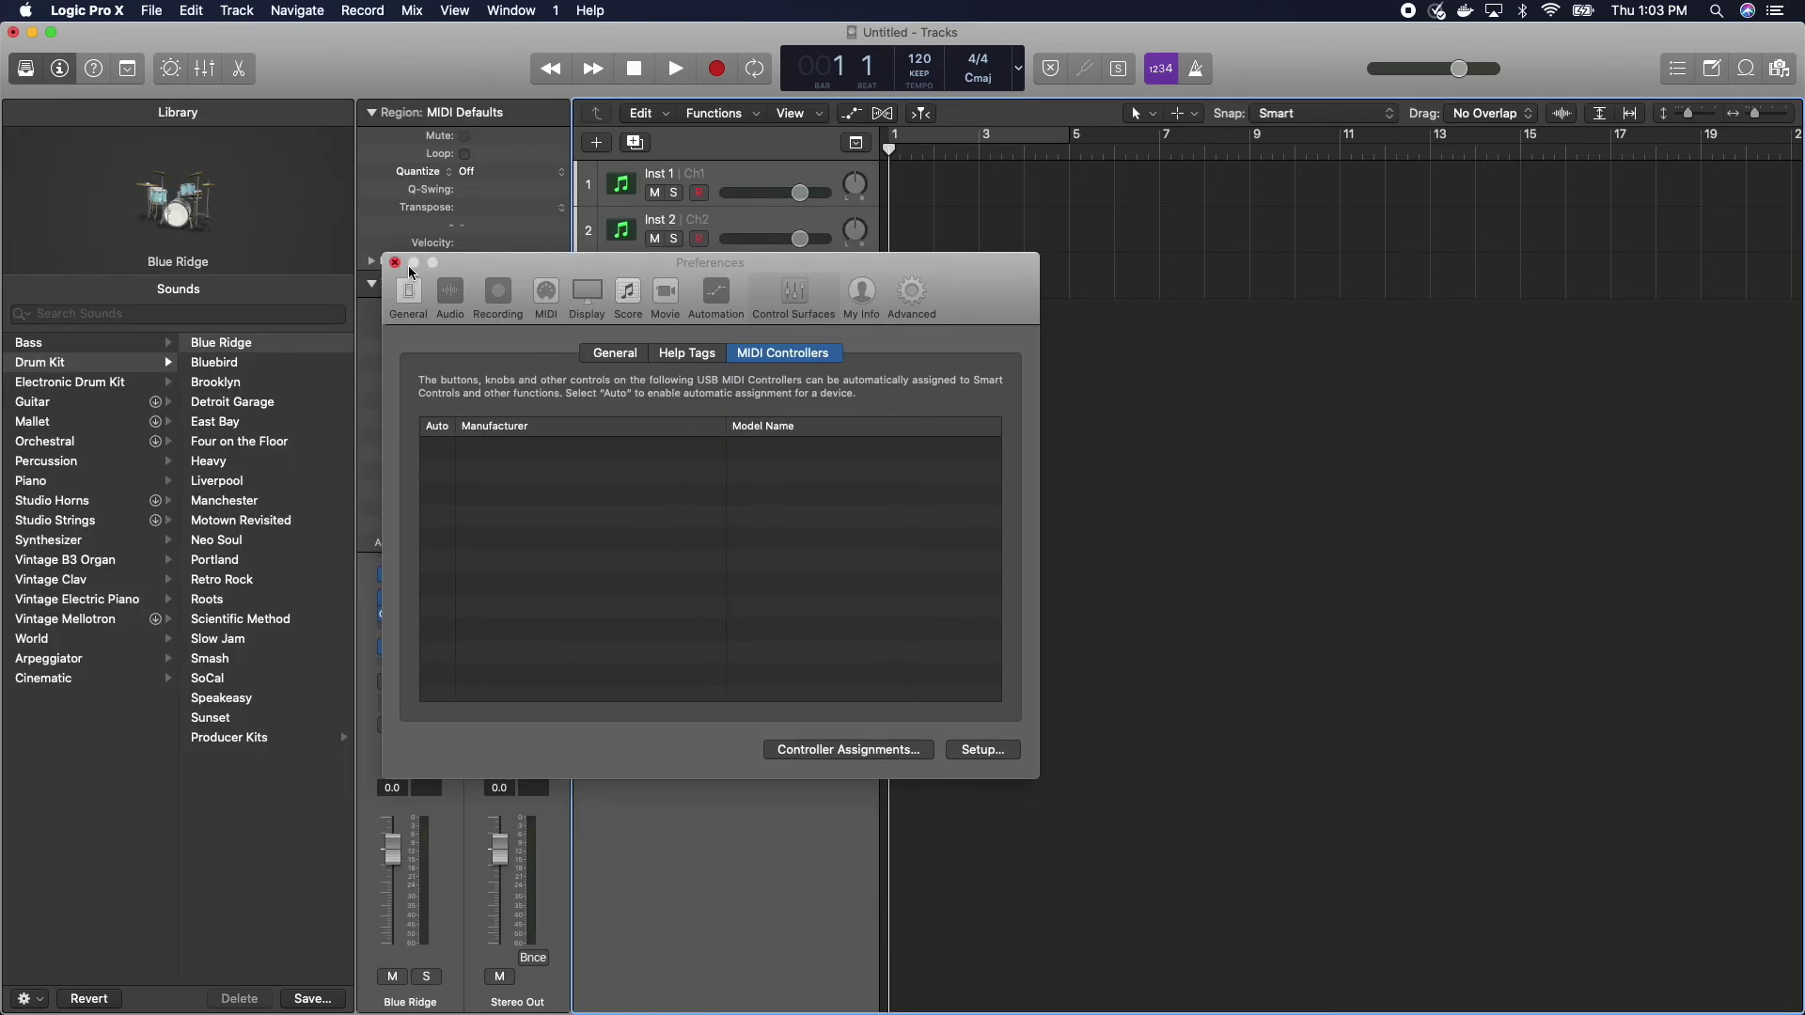
click(397, 264)
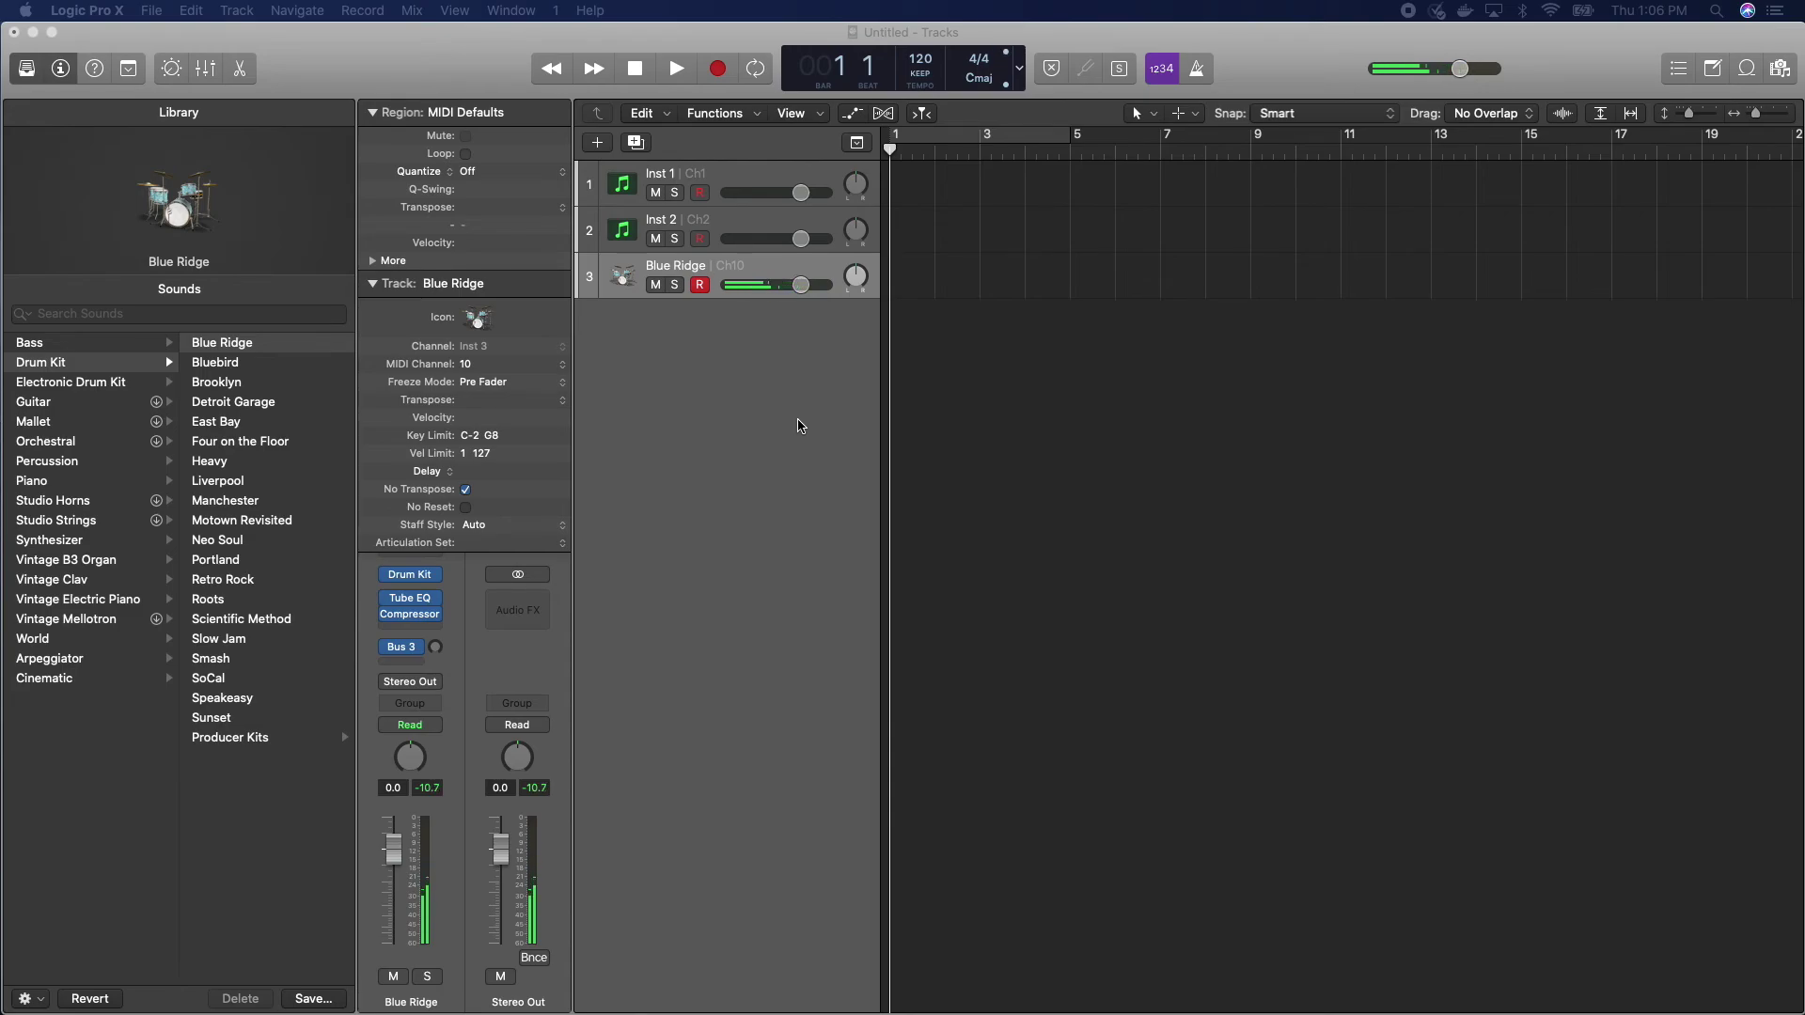
- Play the project with the Inst 1, Inst 2 and Blue Ridge tracks record-enabled to test the BeatStep Pro sync, and stop playback
key(space)
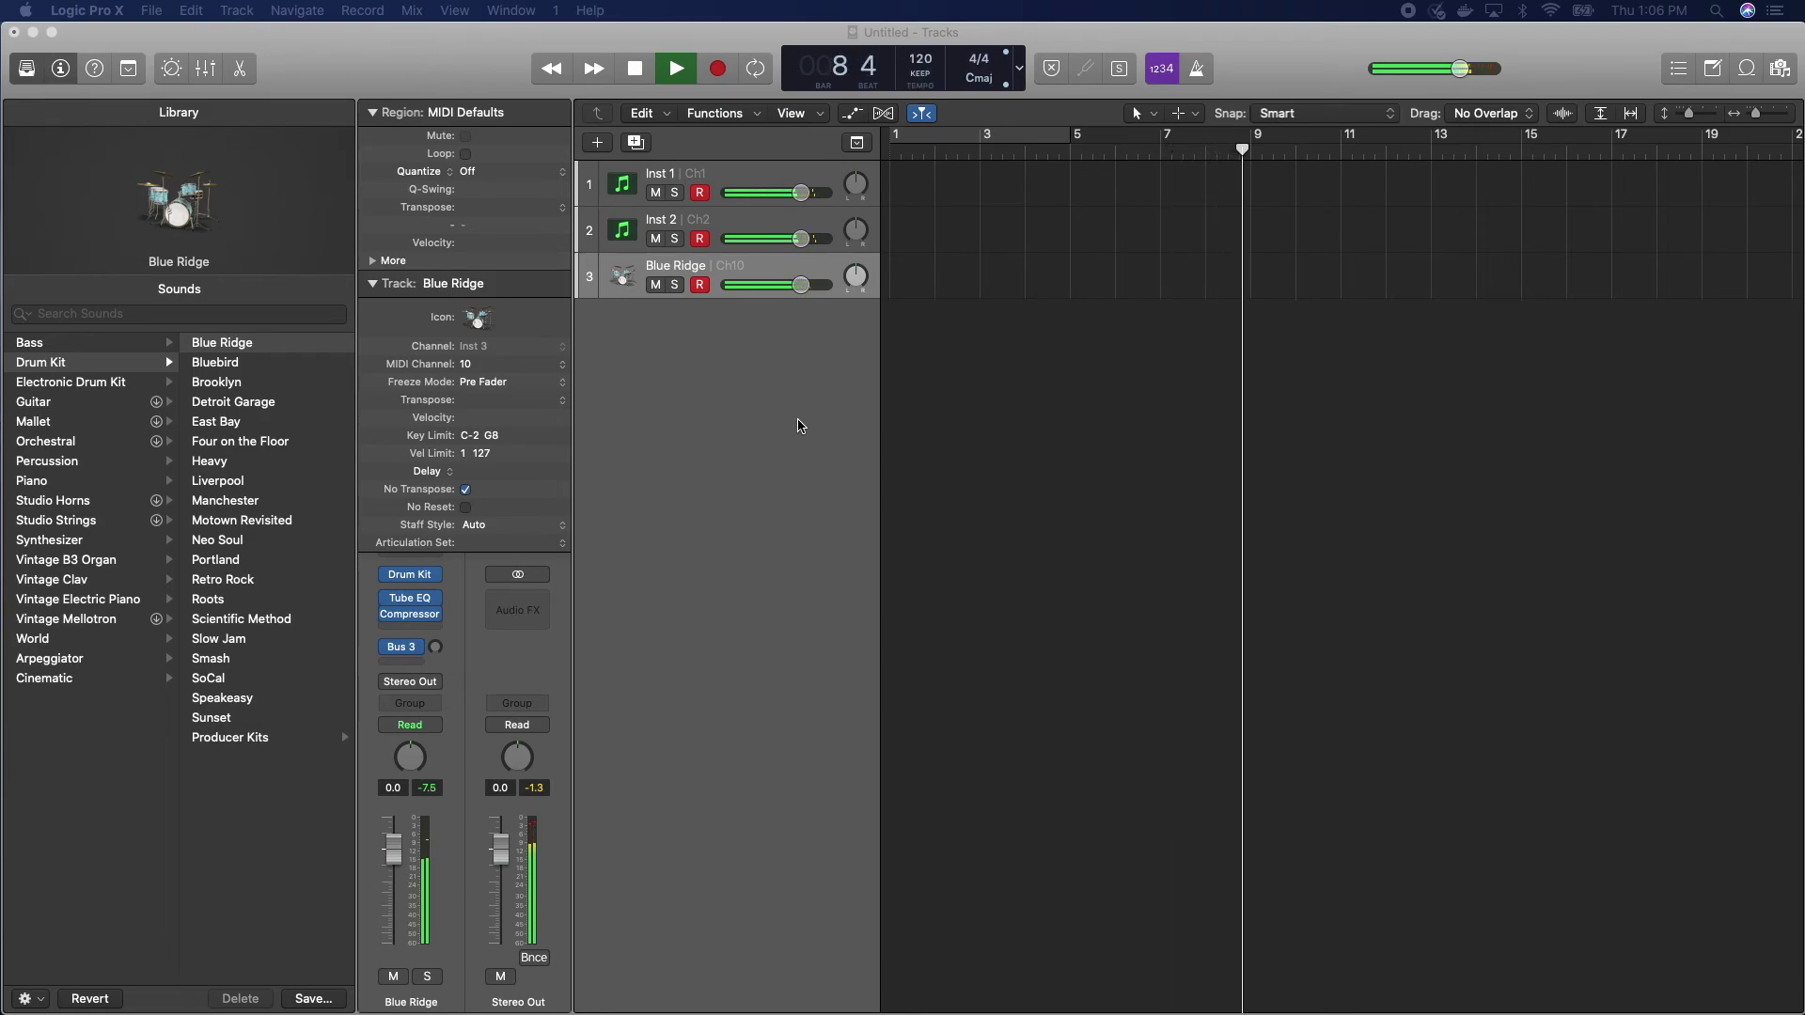
key(space)
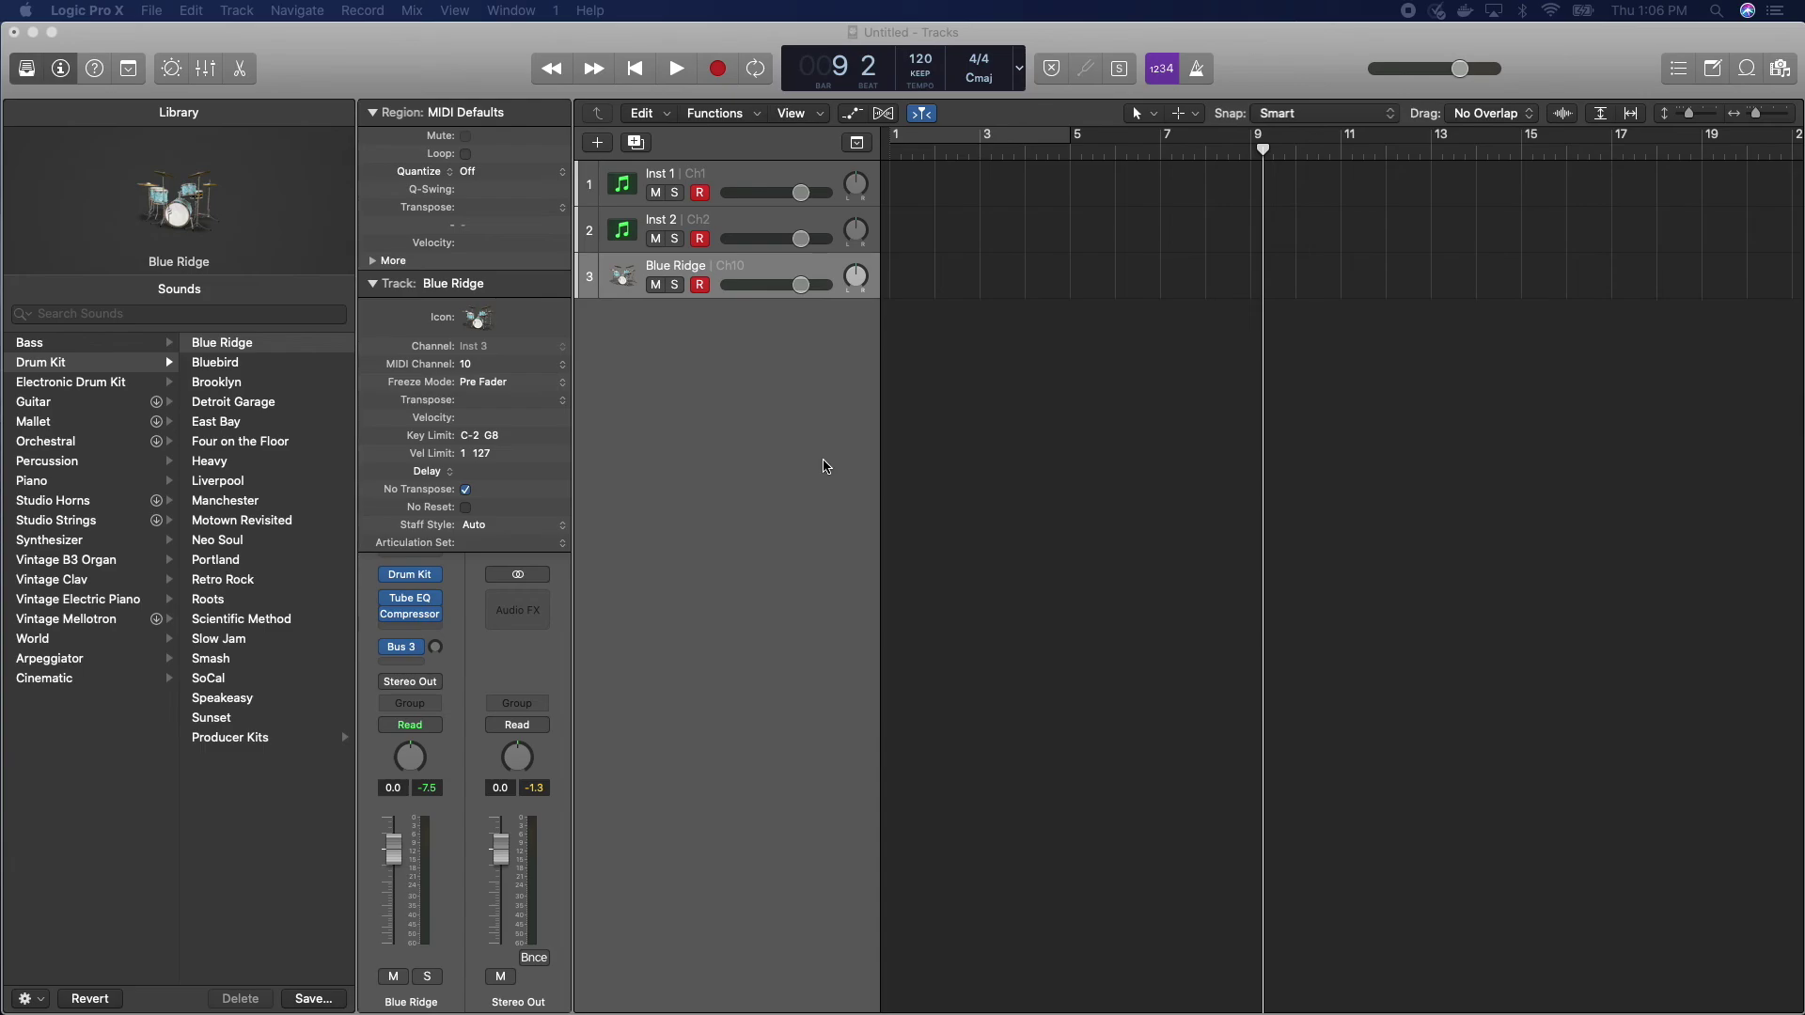
click(1336, 82)
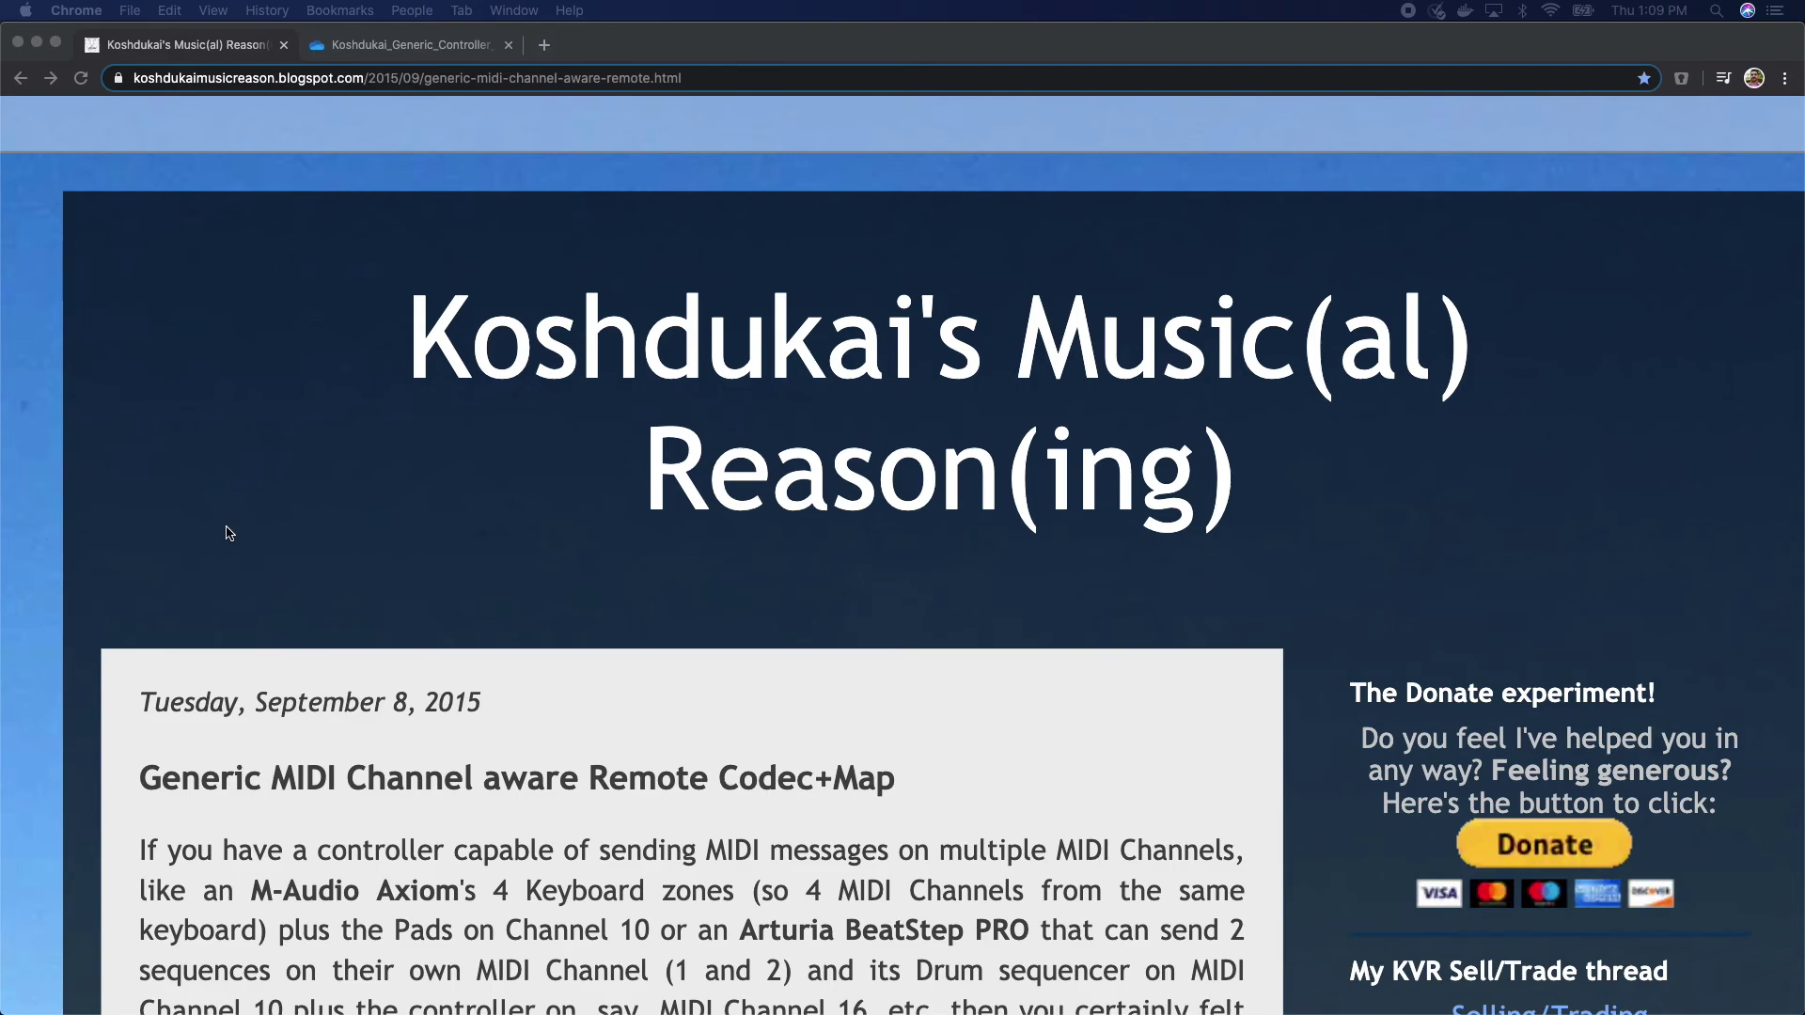
- In Chrome, read through Koshdukai's blog post on the Generic MIDI Channel aware Remote Codec+Map down to the download links
click(314, 357)
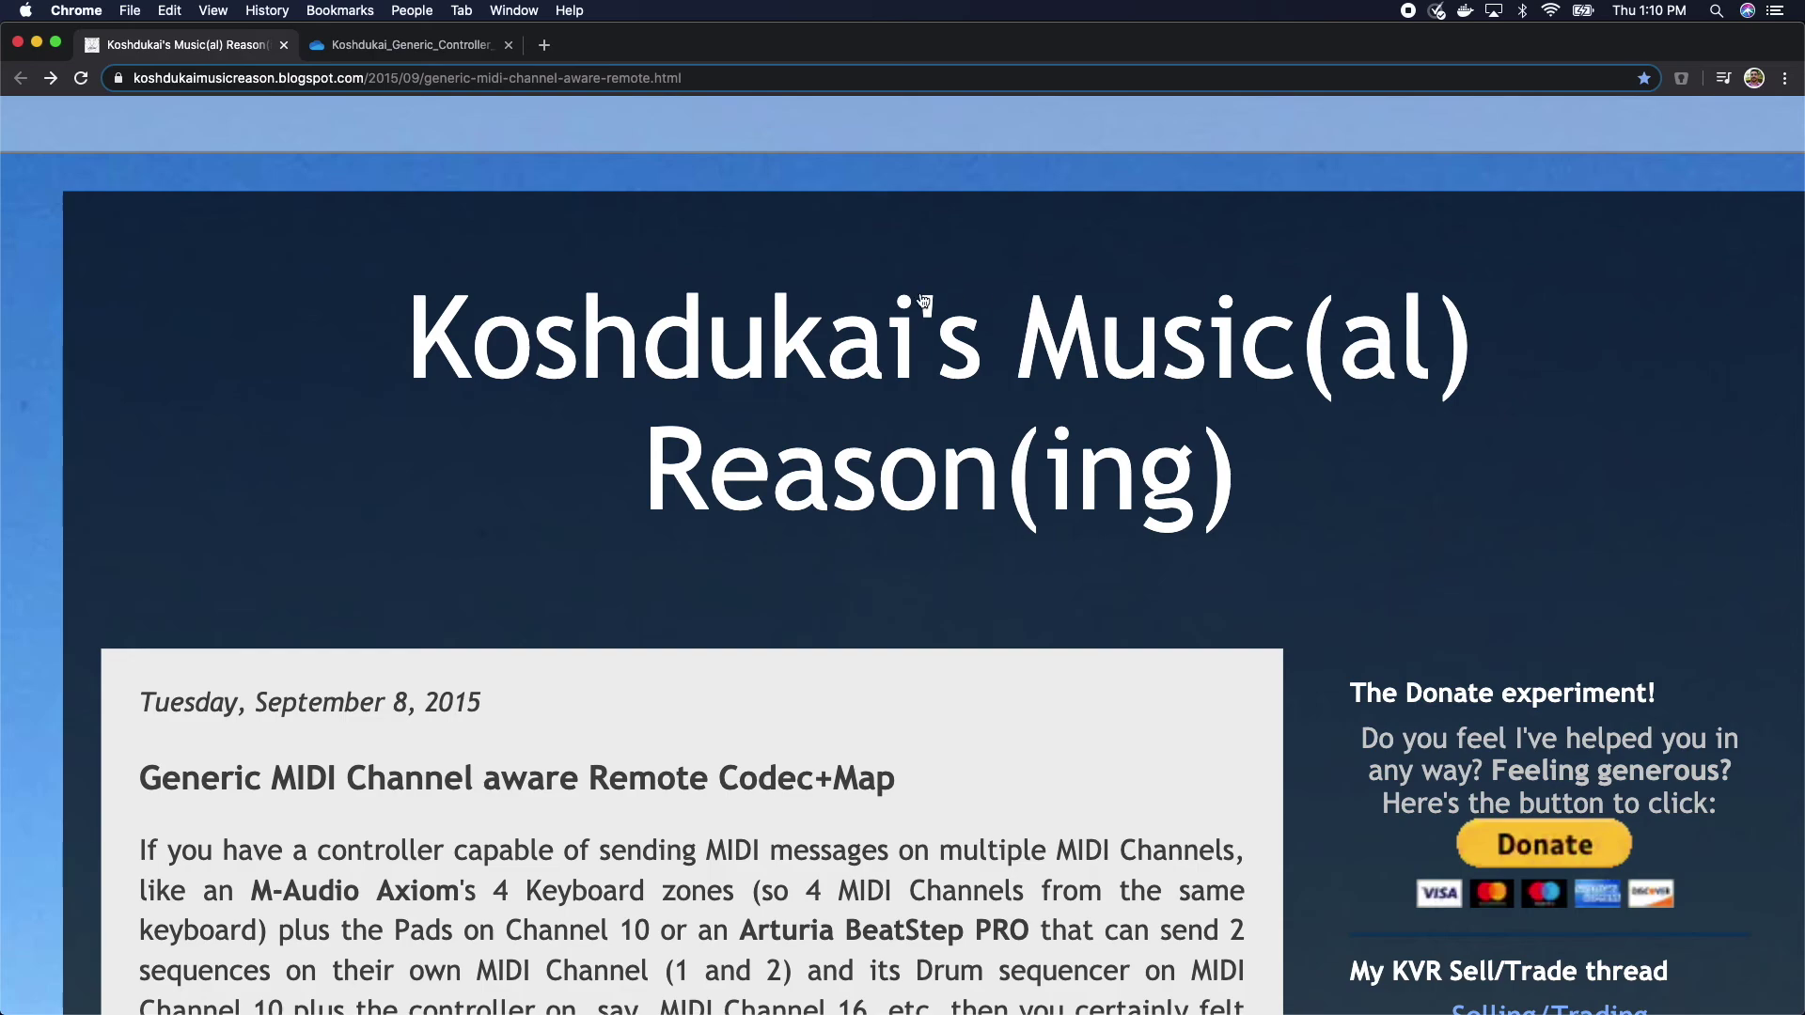
scroll(278, 390, down, 2)
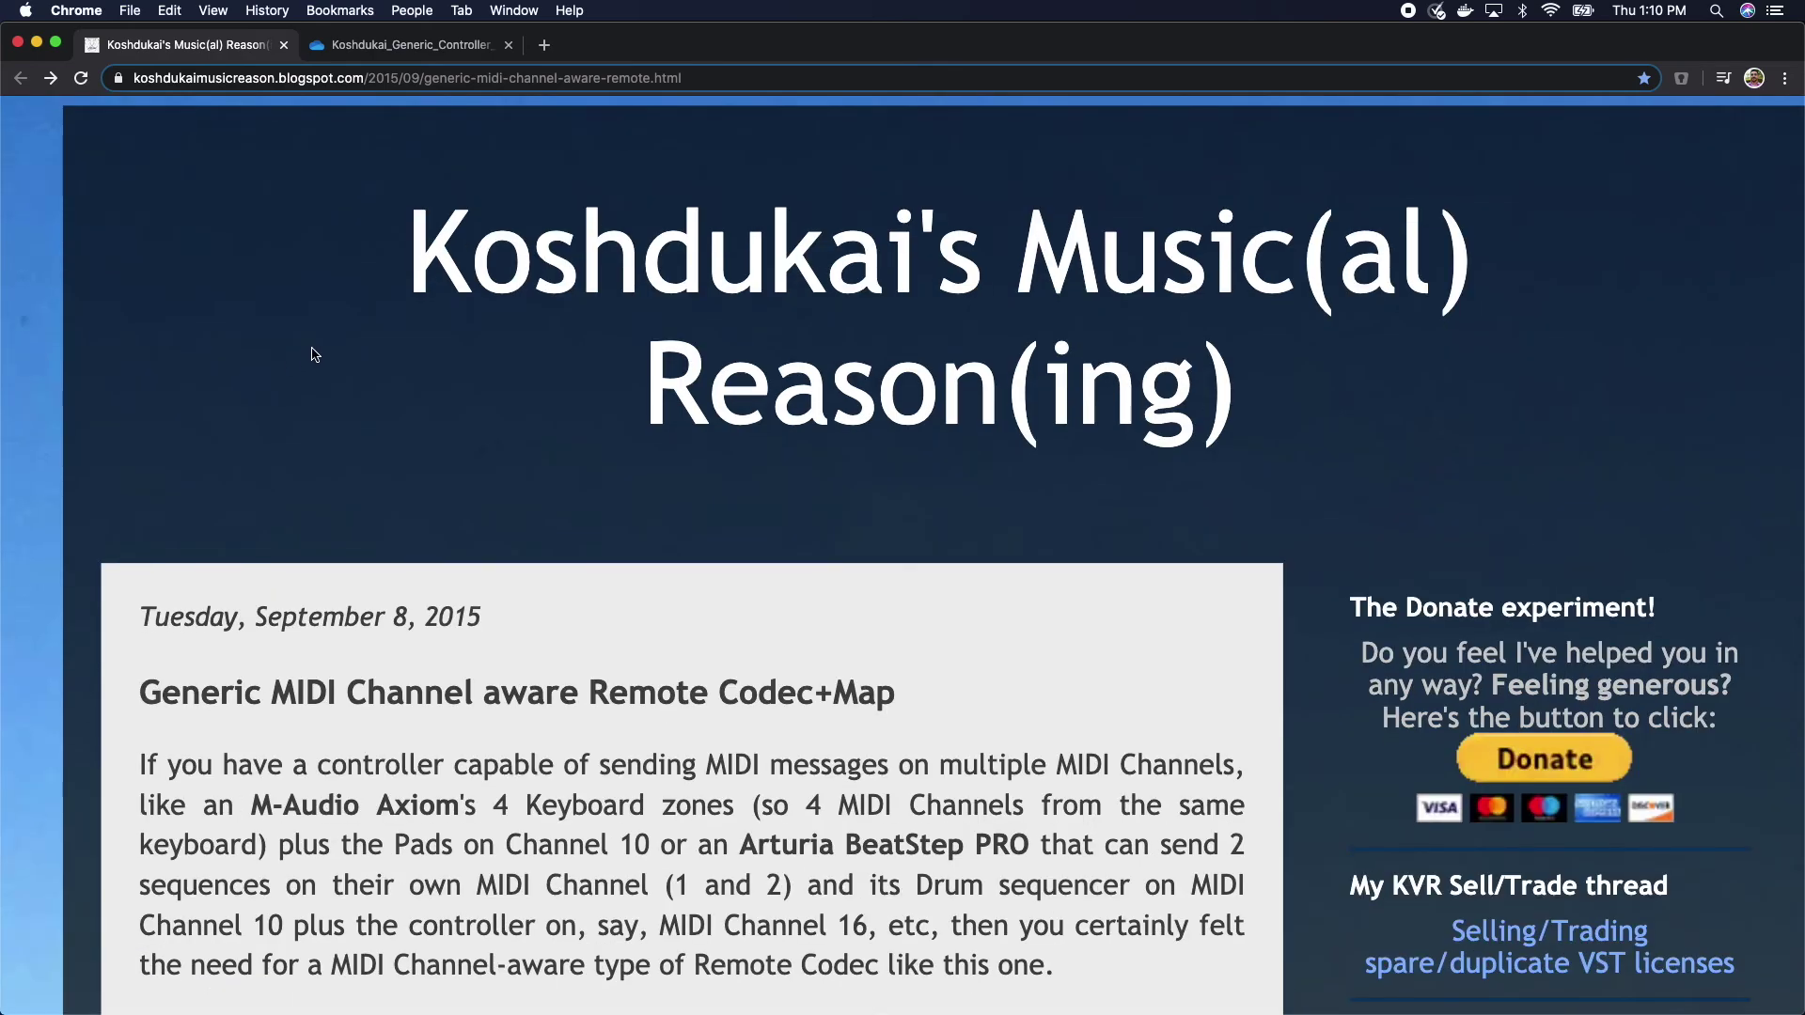
scroll(500, 385, down, 5)
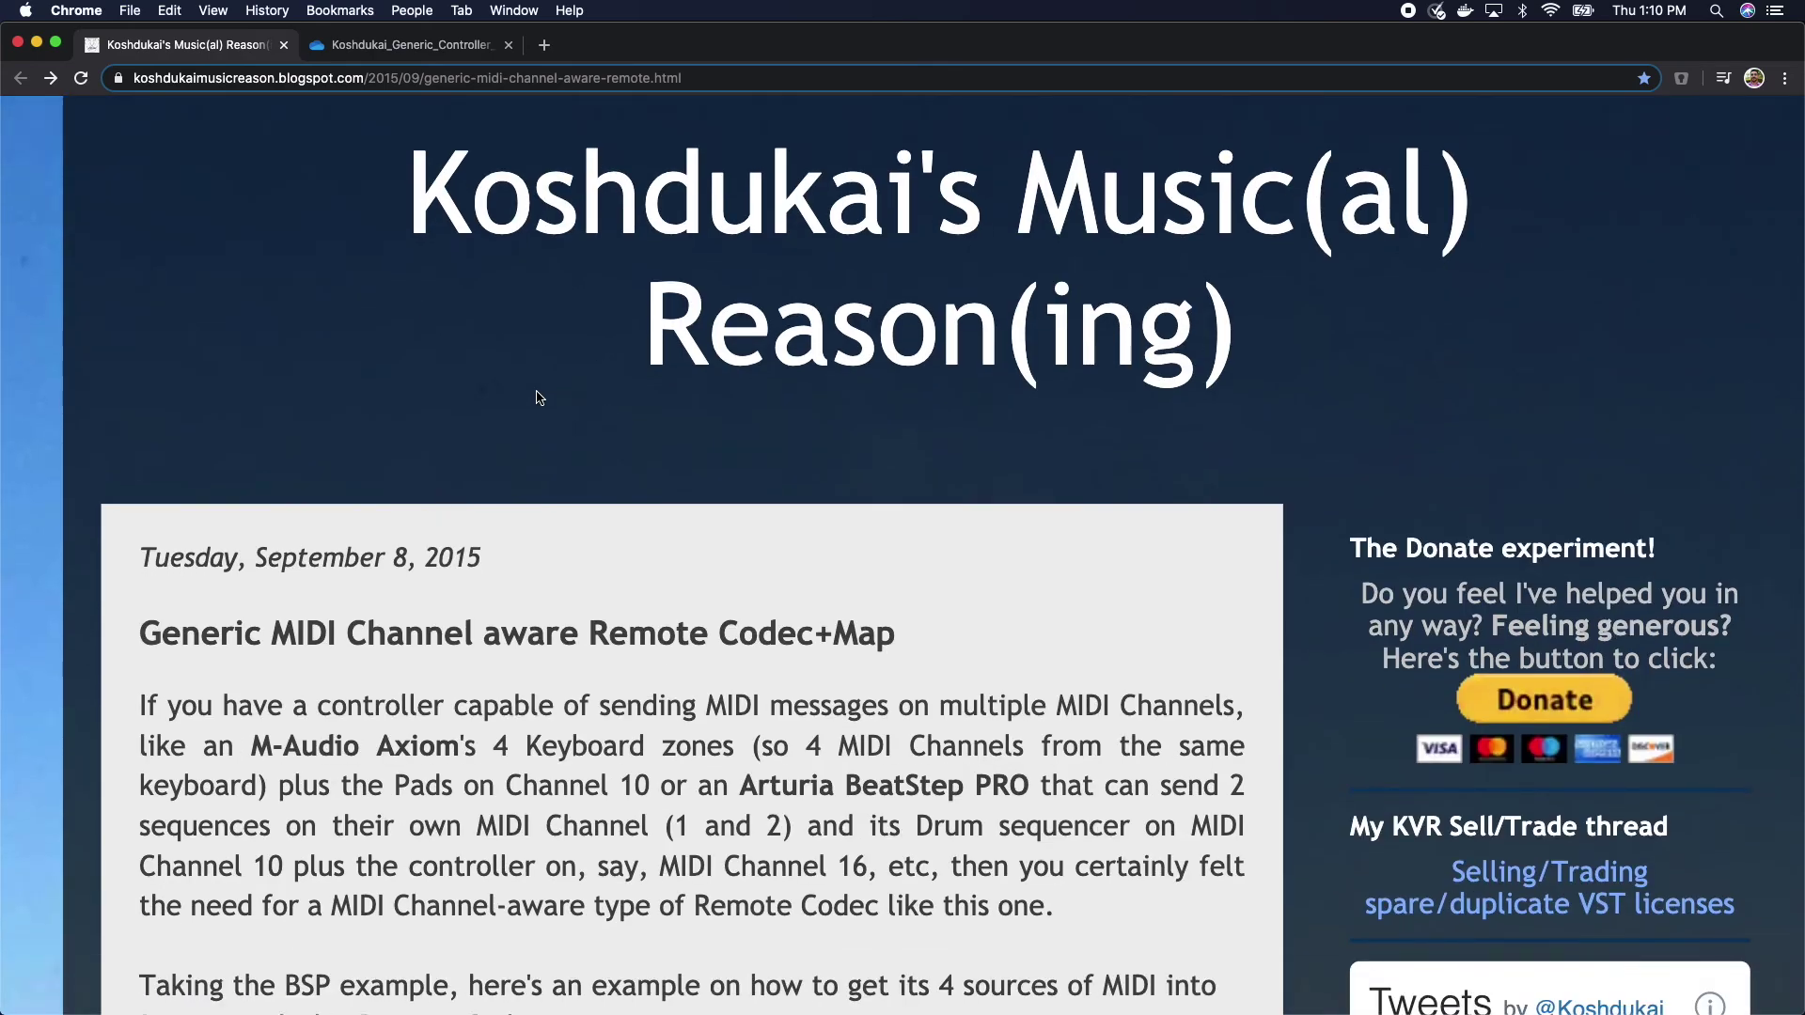
scroll(463, 388, down, 3)
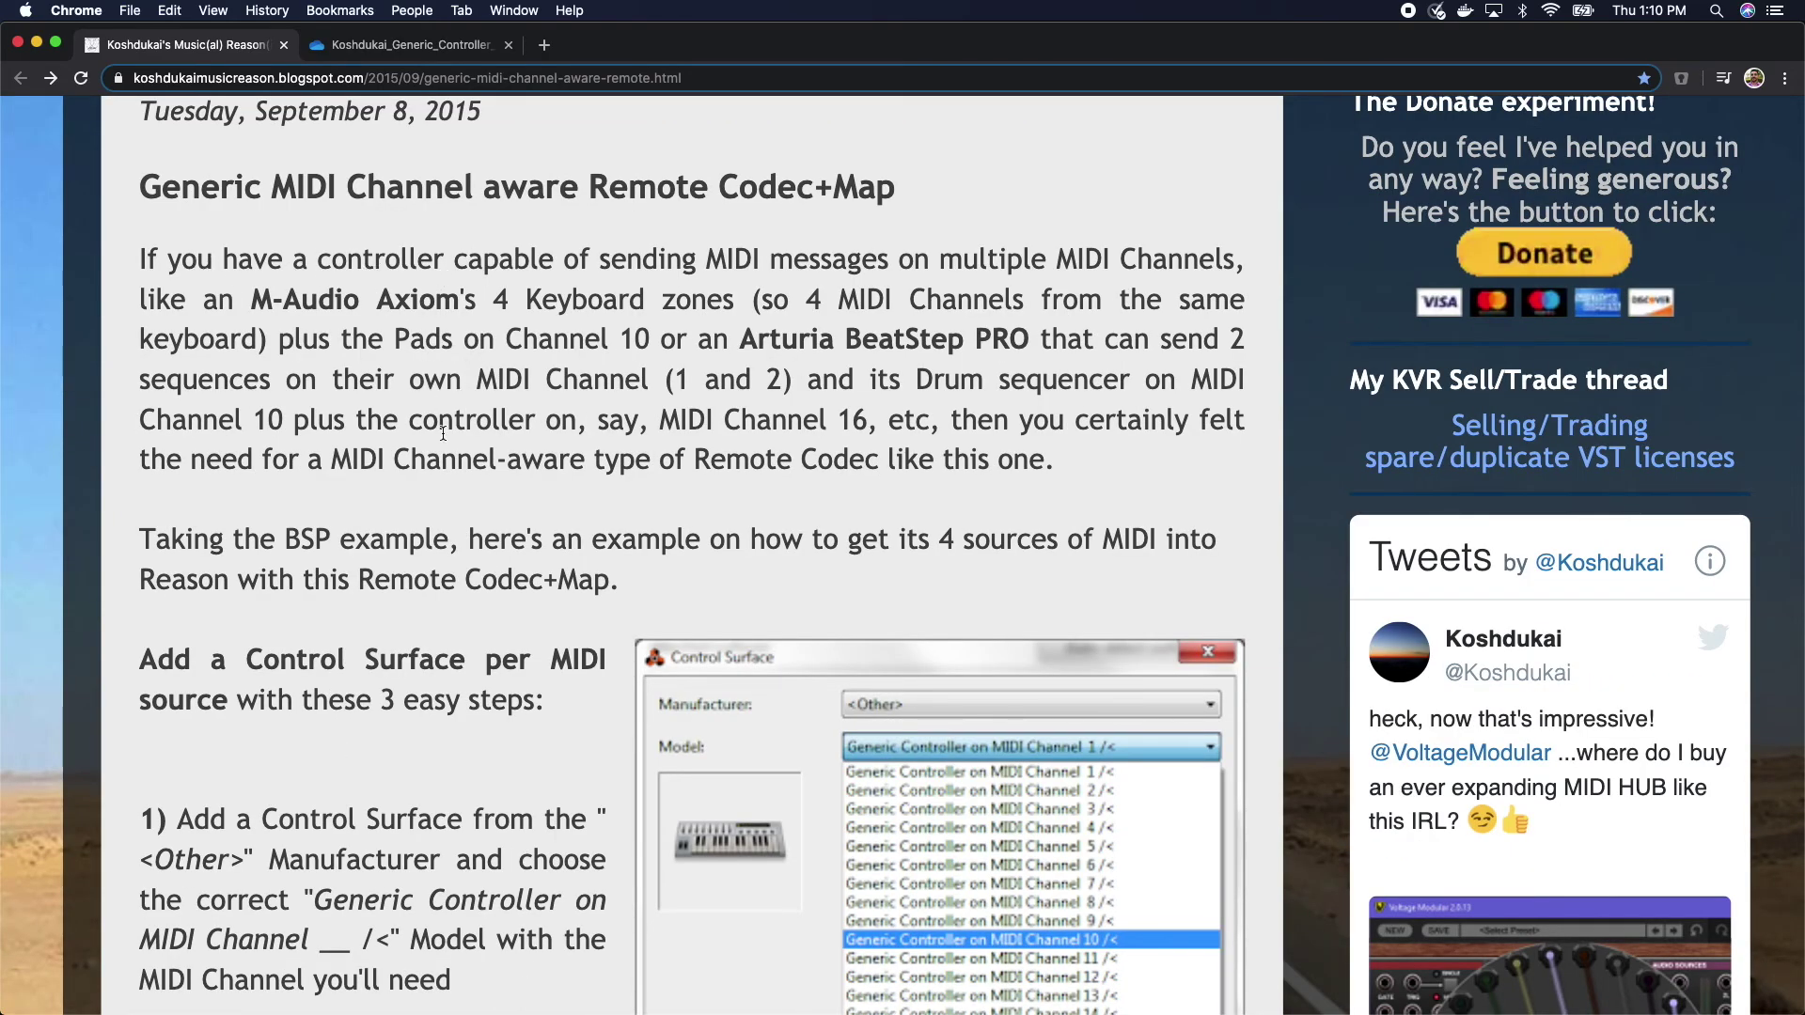
scroll(442, 432, down, 4)
scroll(404, 376, up, 14)
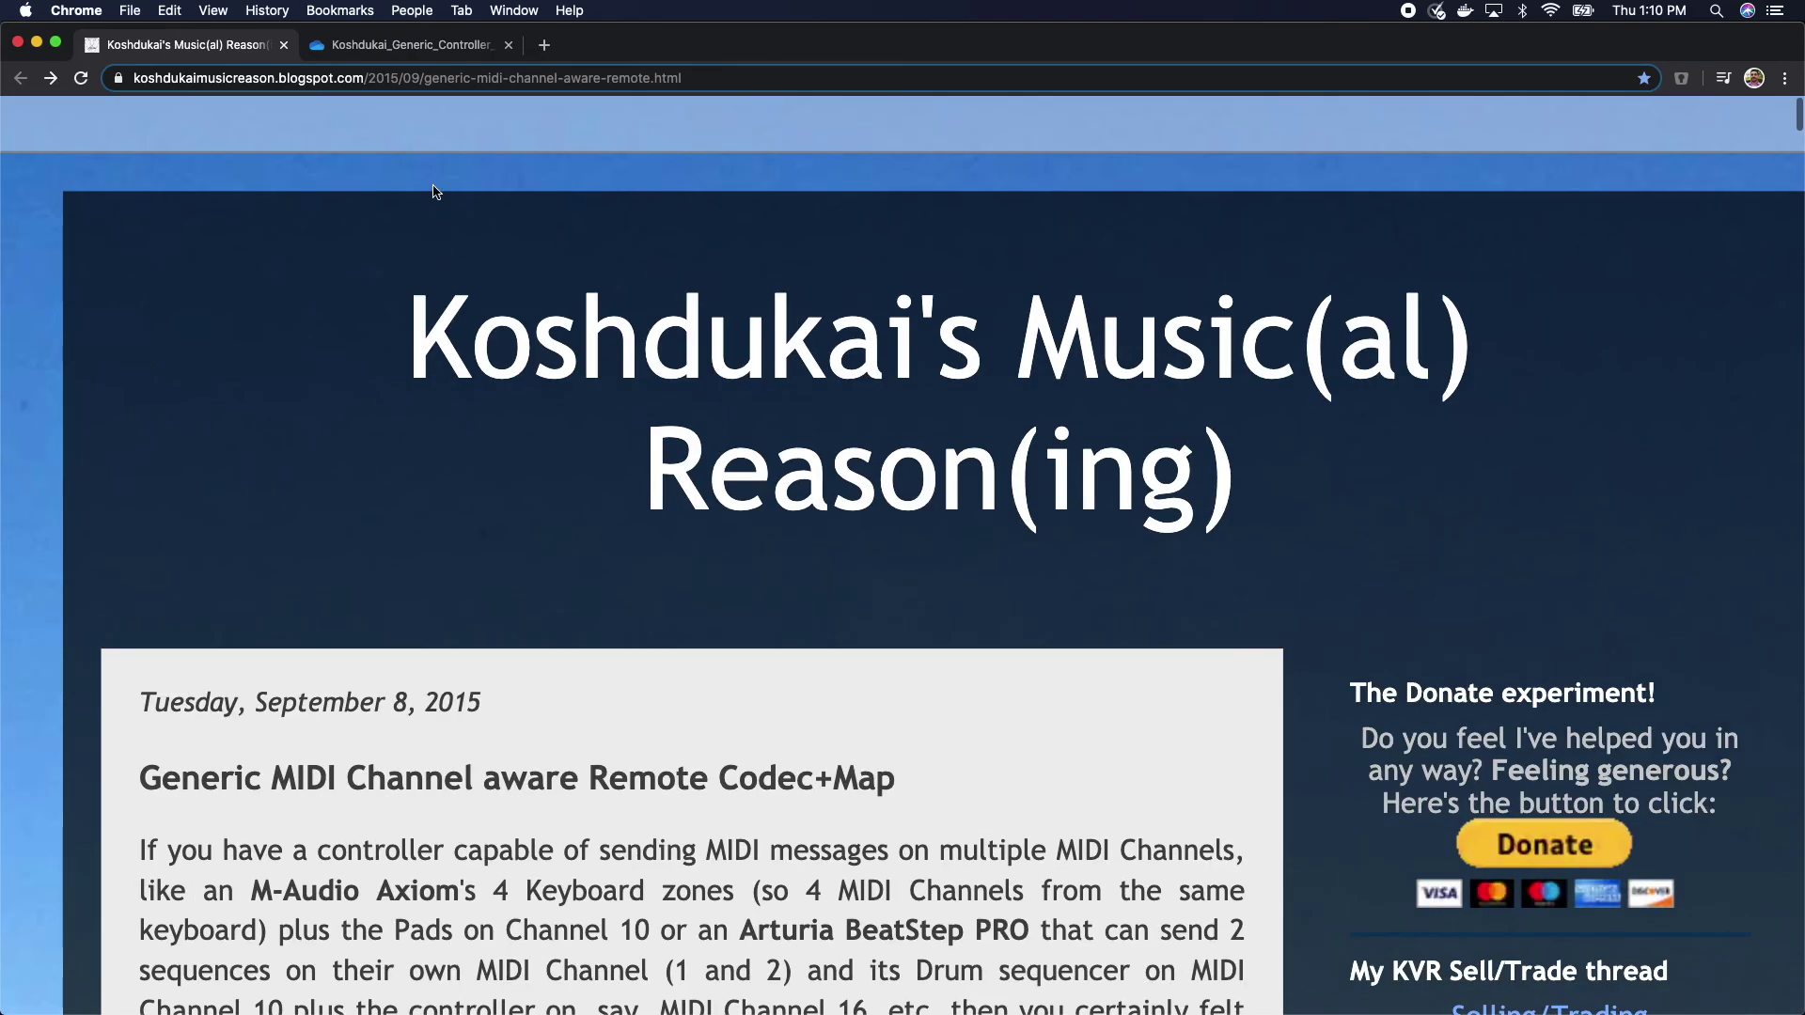
scroll(536, 474, down, 20)
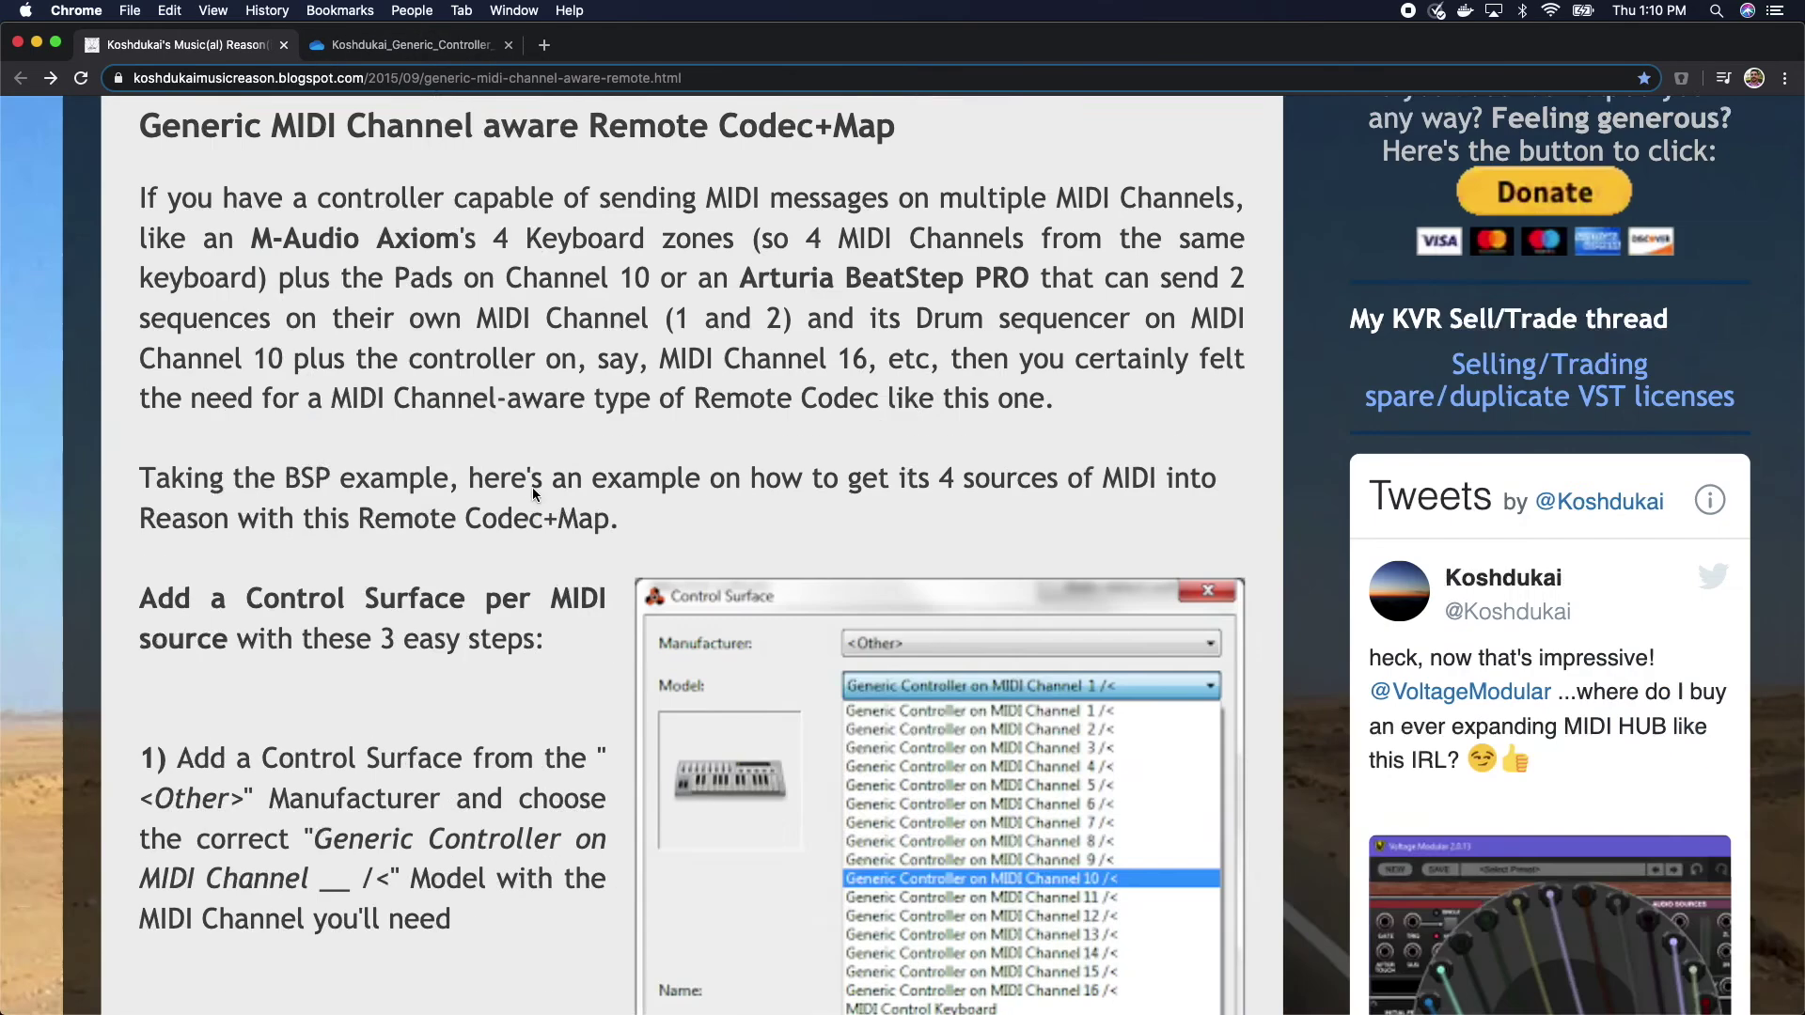
scroll(533, 496, down, 20)
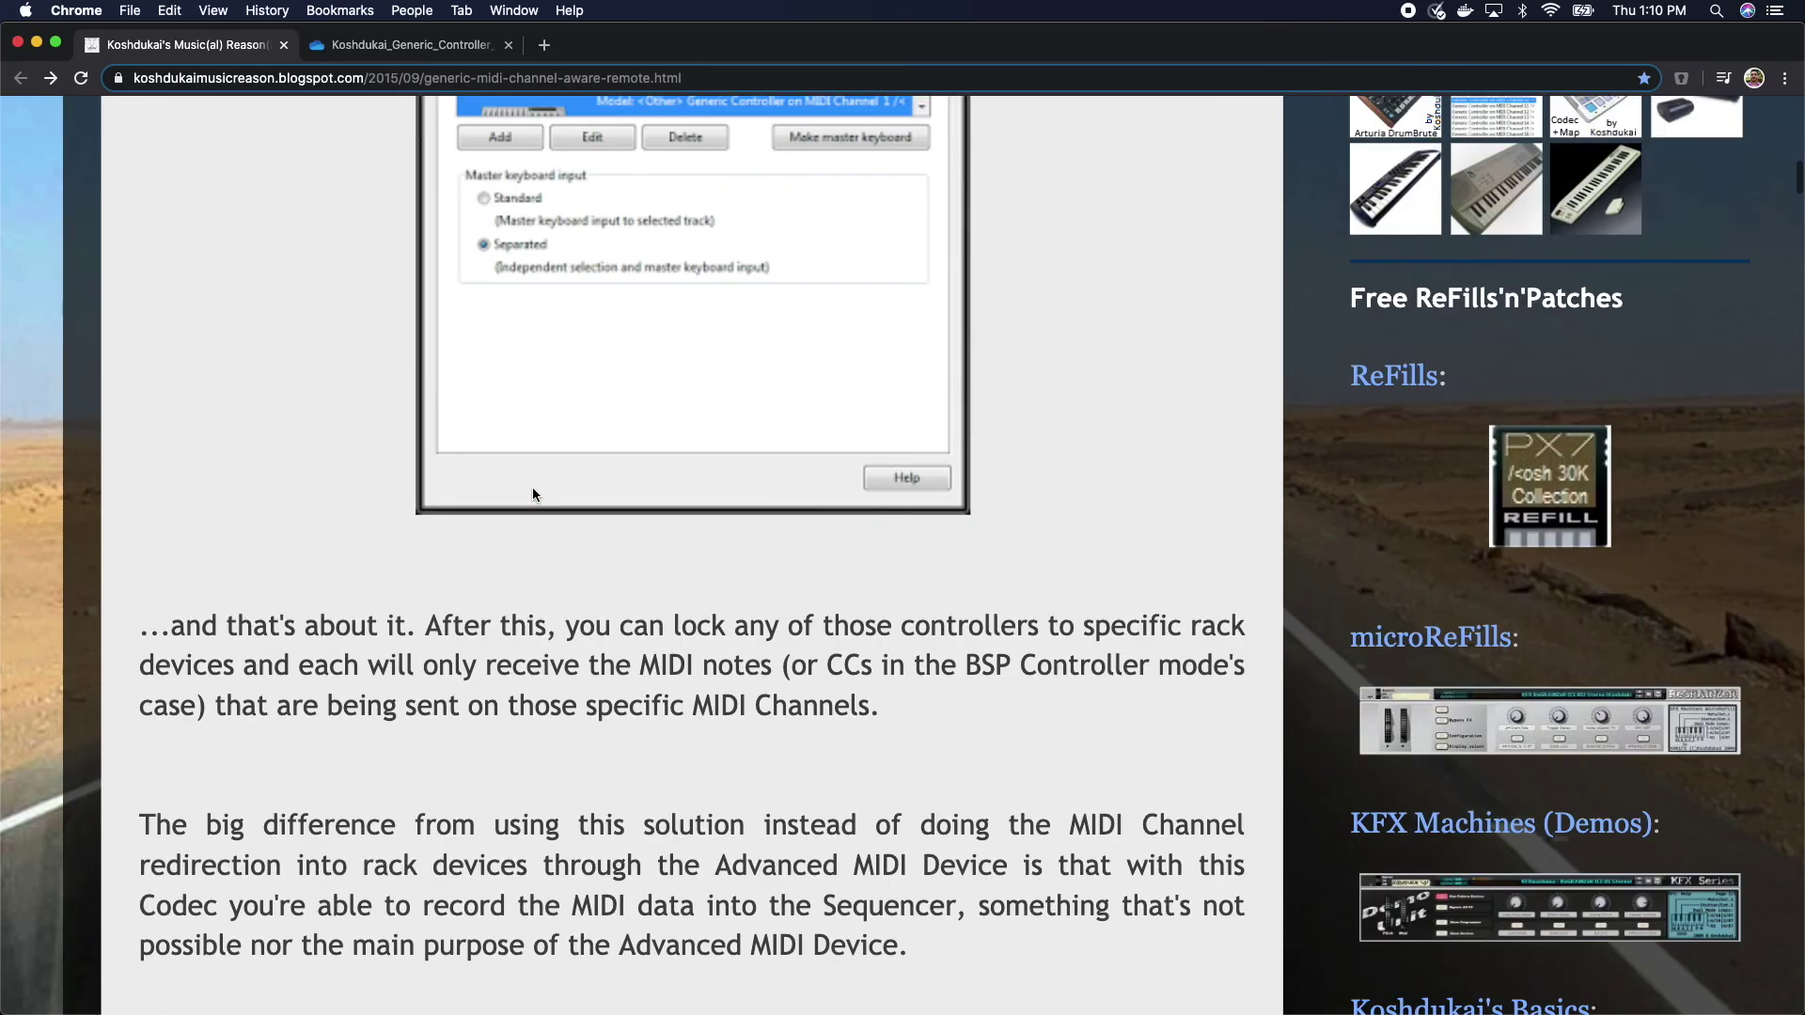
scroll(414, 461, up, 1)
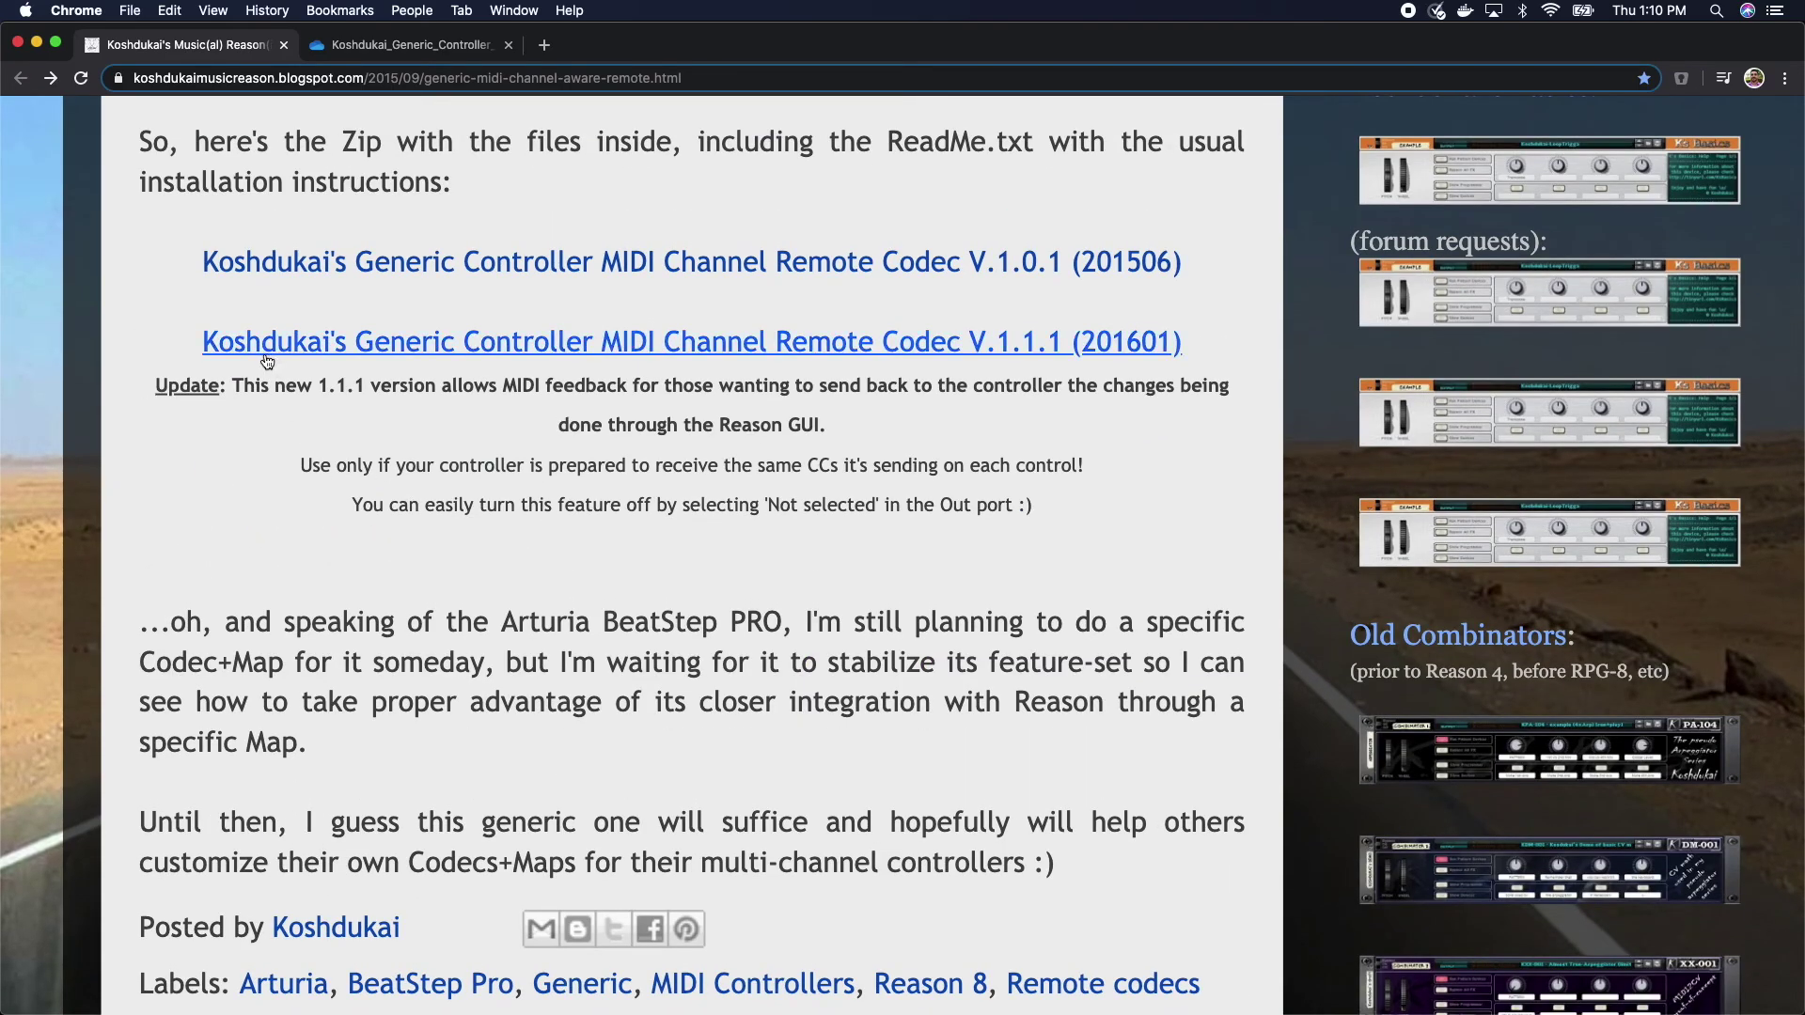
- Download the Koshdukai Generic Controller MIDI Channel Remote Codec V.1.1.1 (201601) zip and extract it in the Downloads folder
click(703, 355)
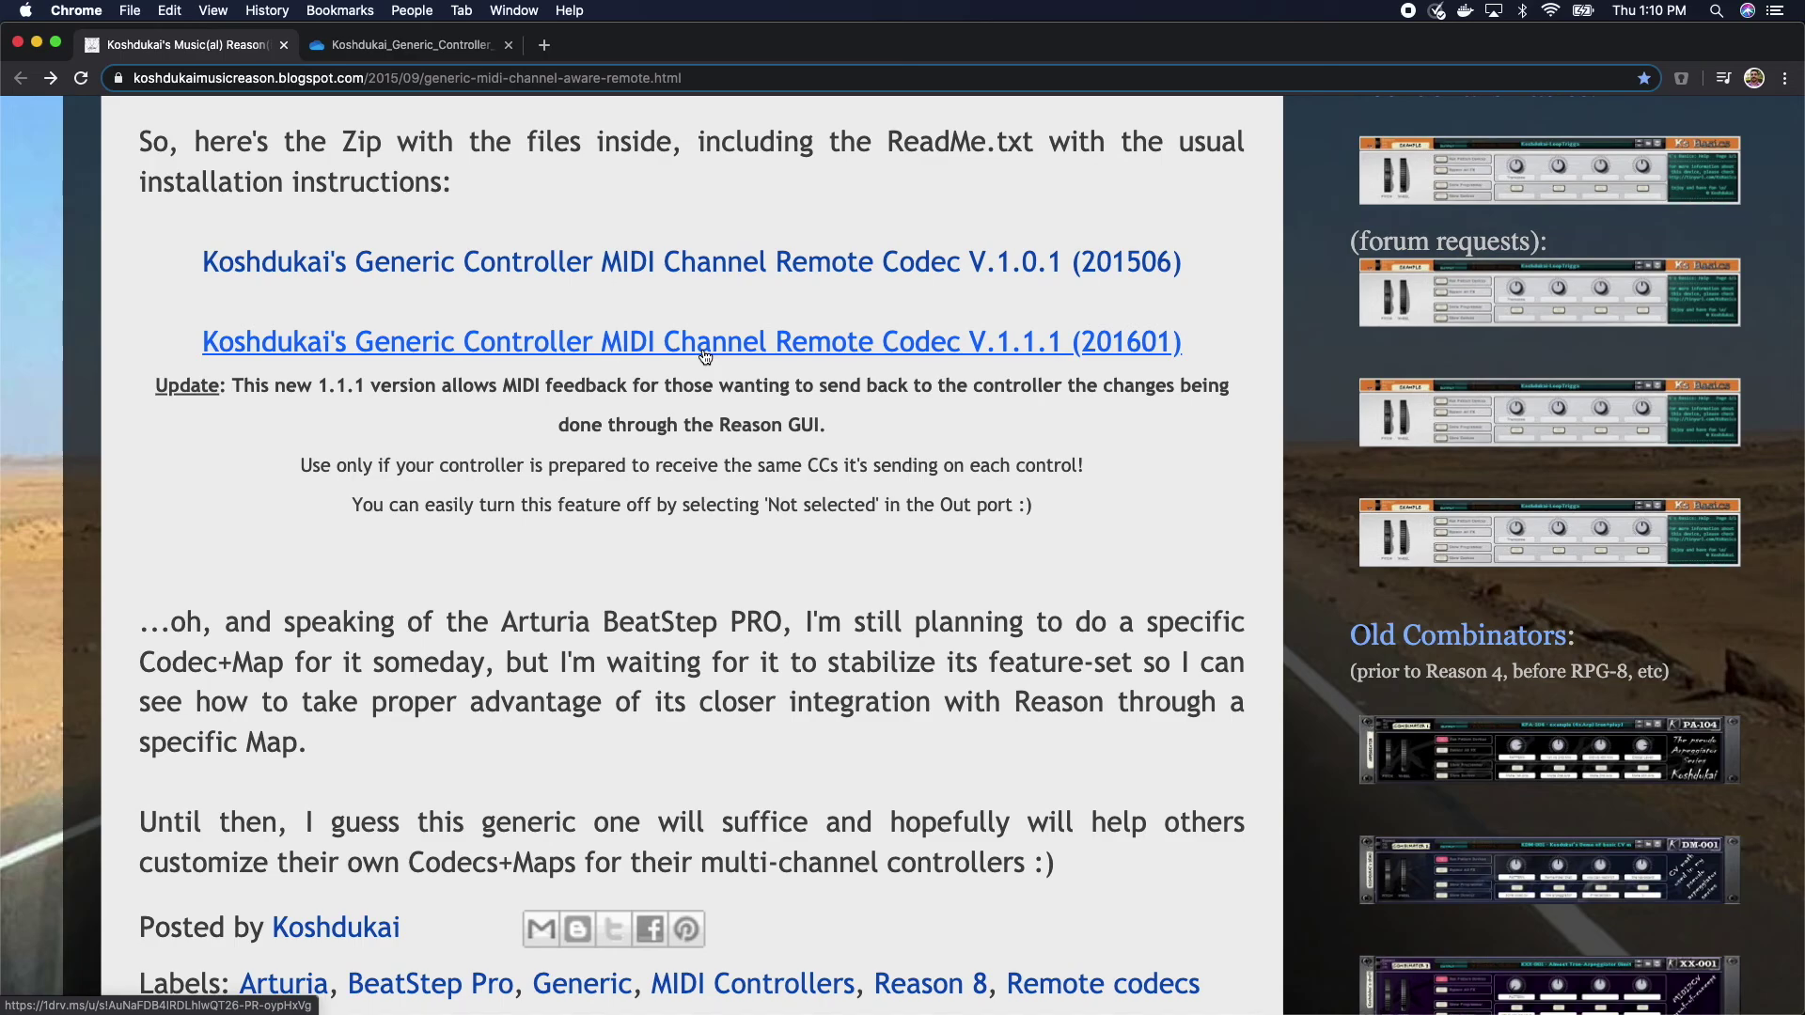
click(707, 355)
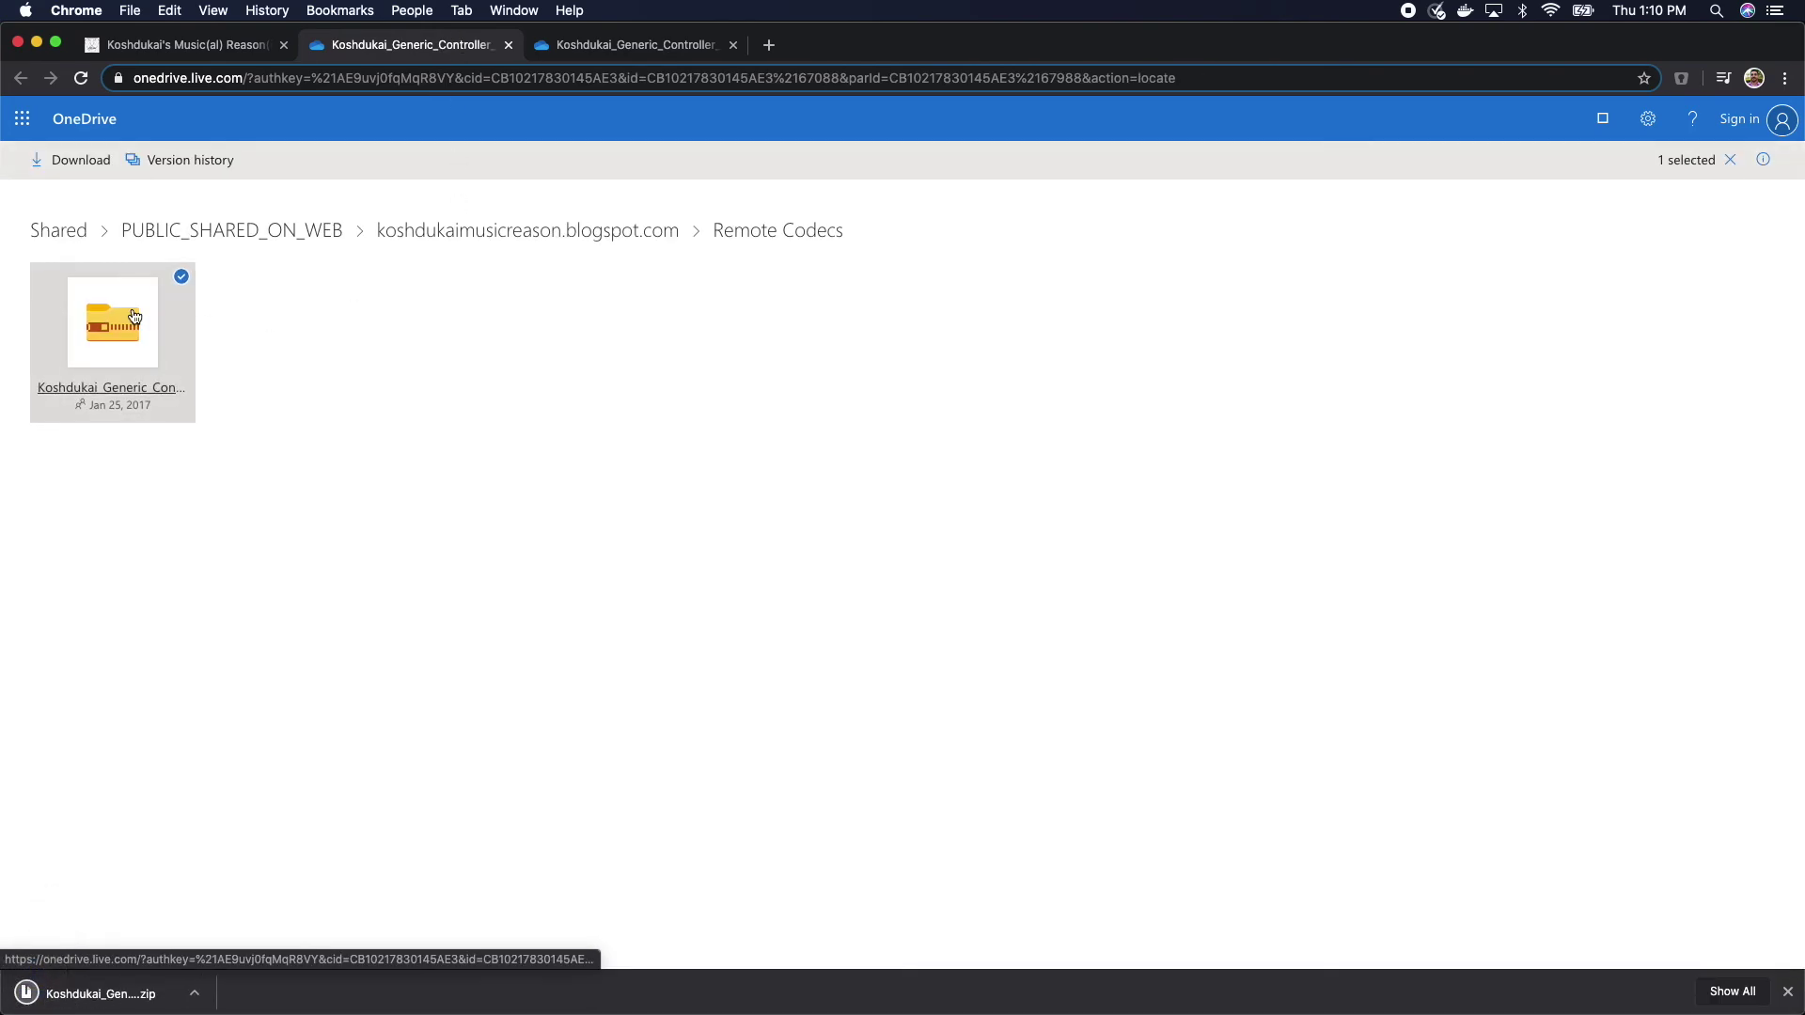
click(113, 993)
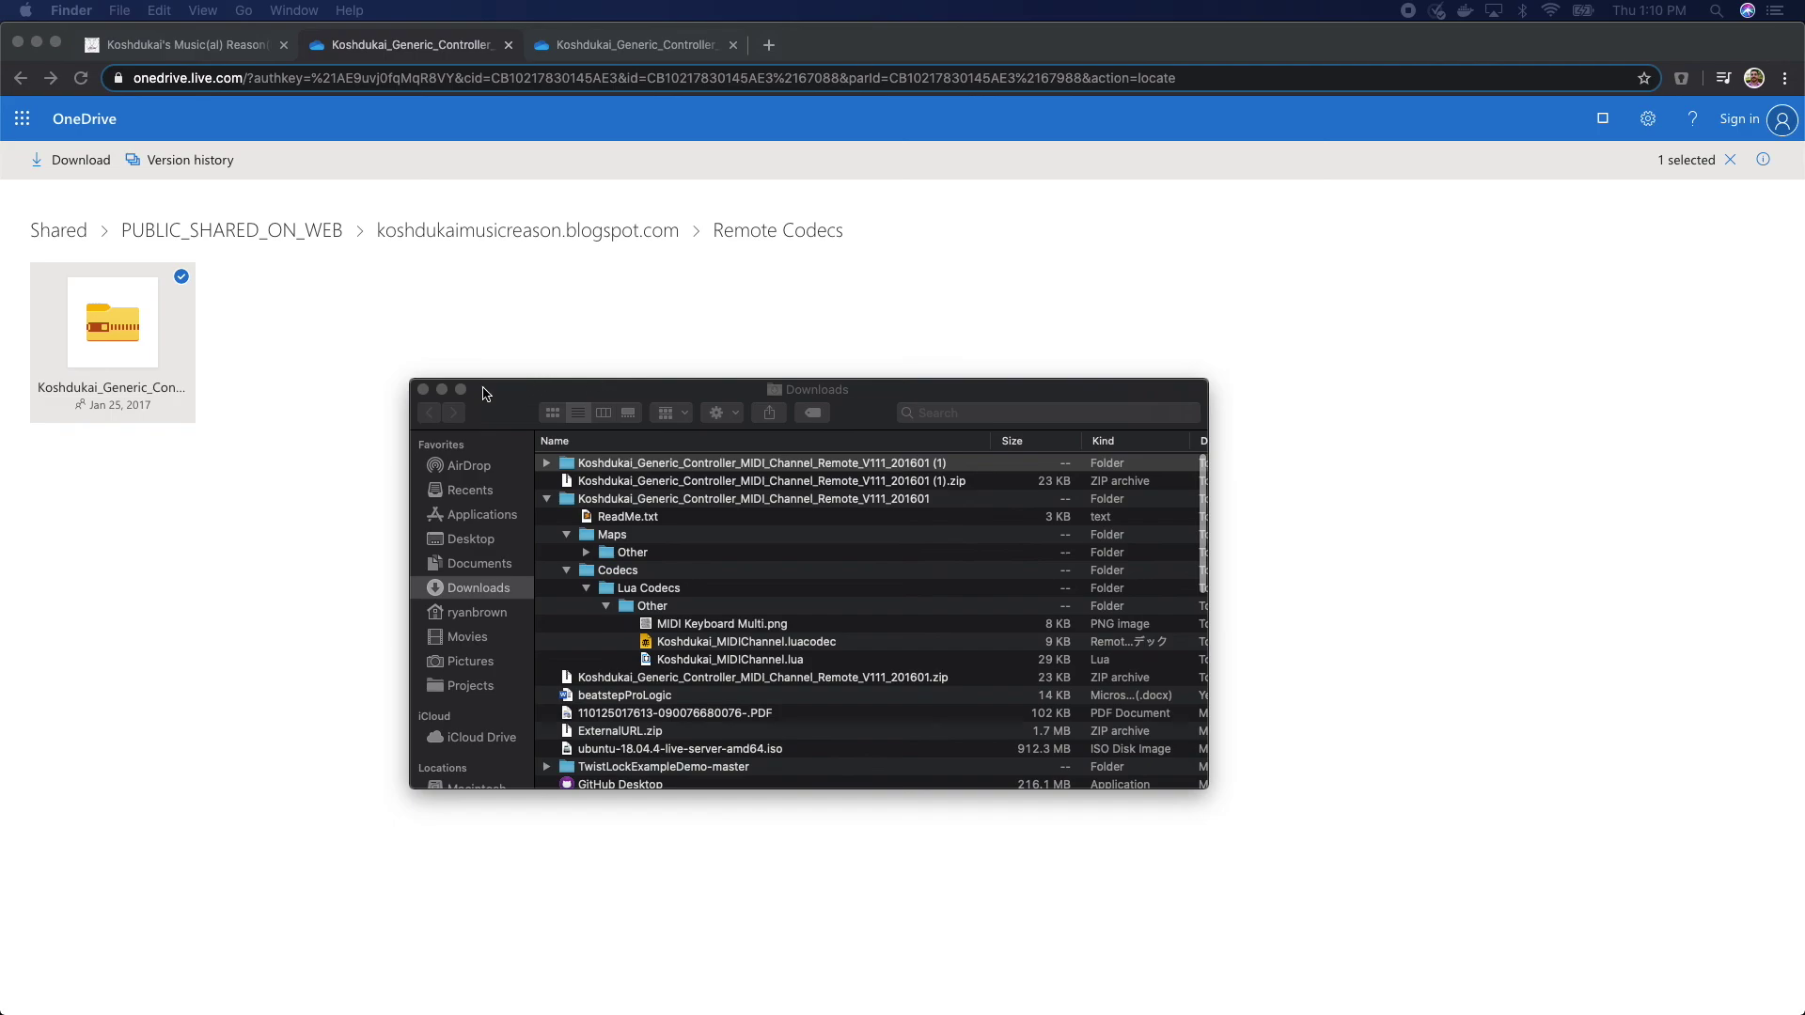
- Close the Downloads window, open the user Library folder in Finder and expand its Application Support folder
key(super+w)
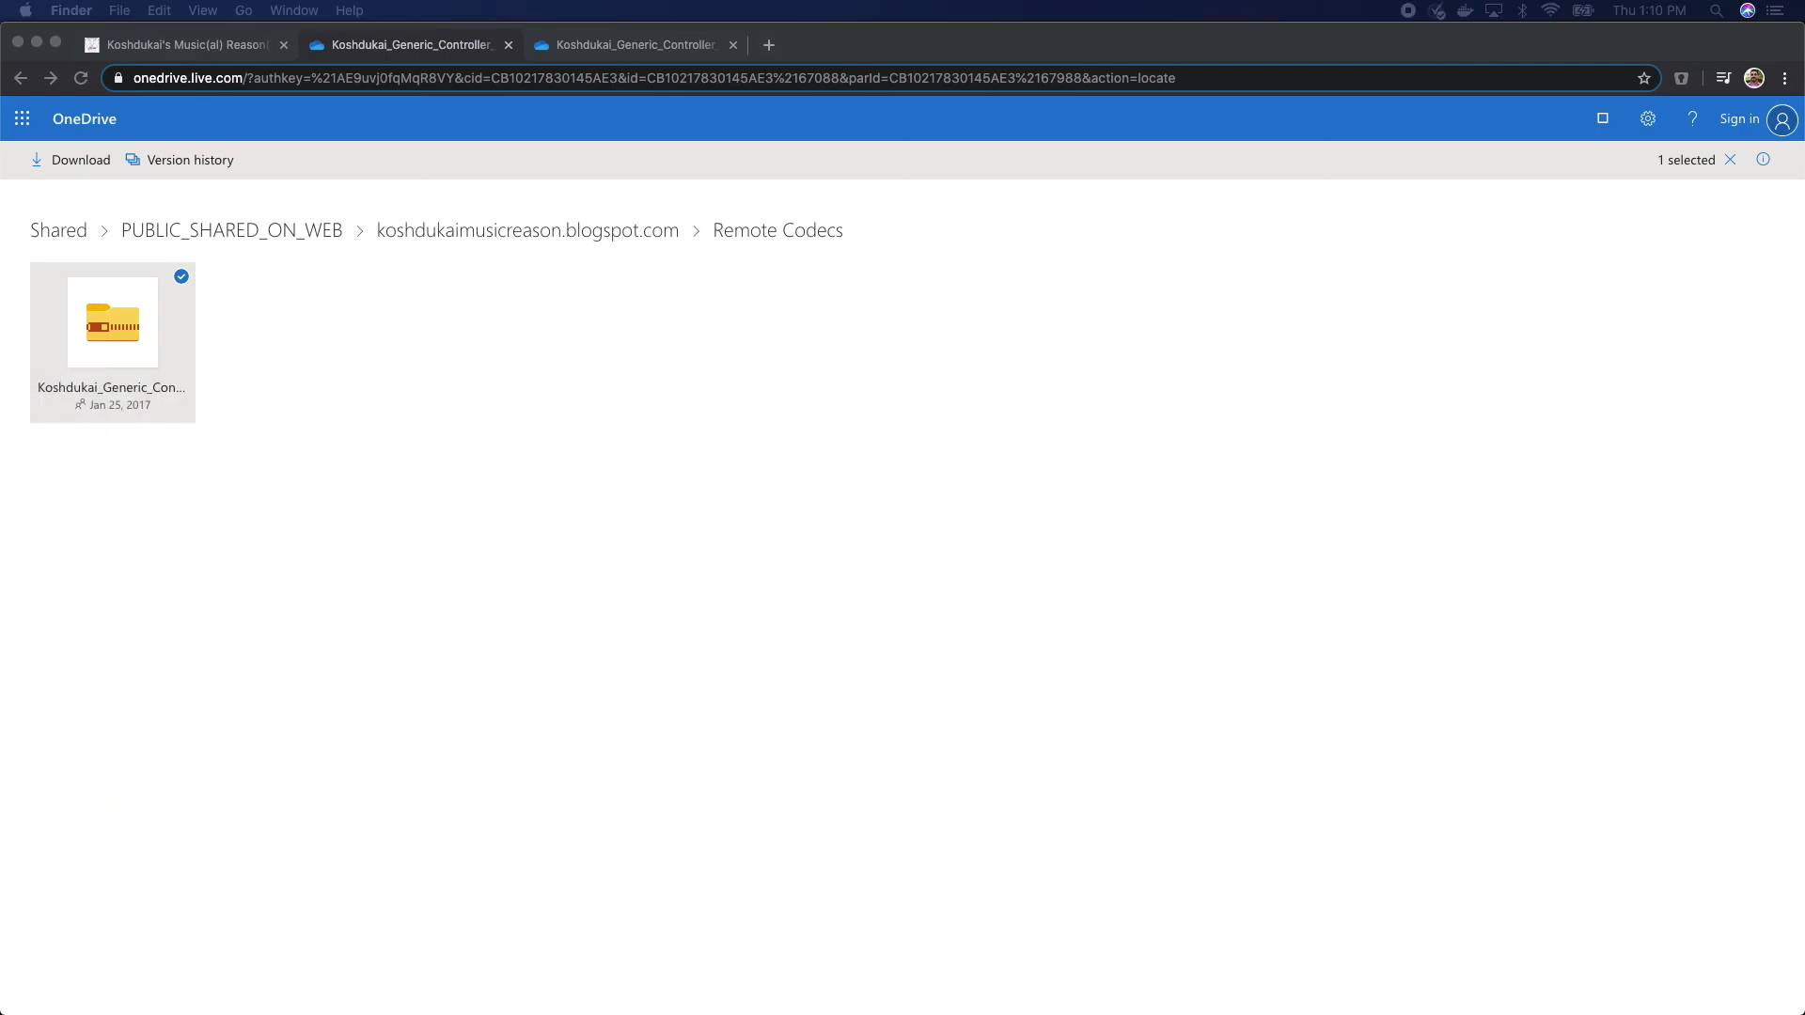
key(super+shift+l)
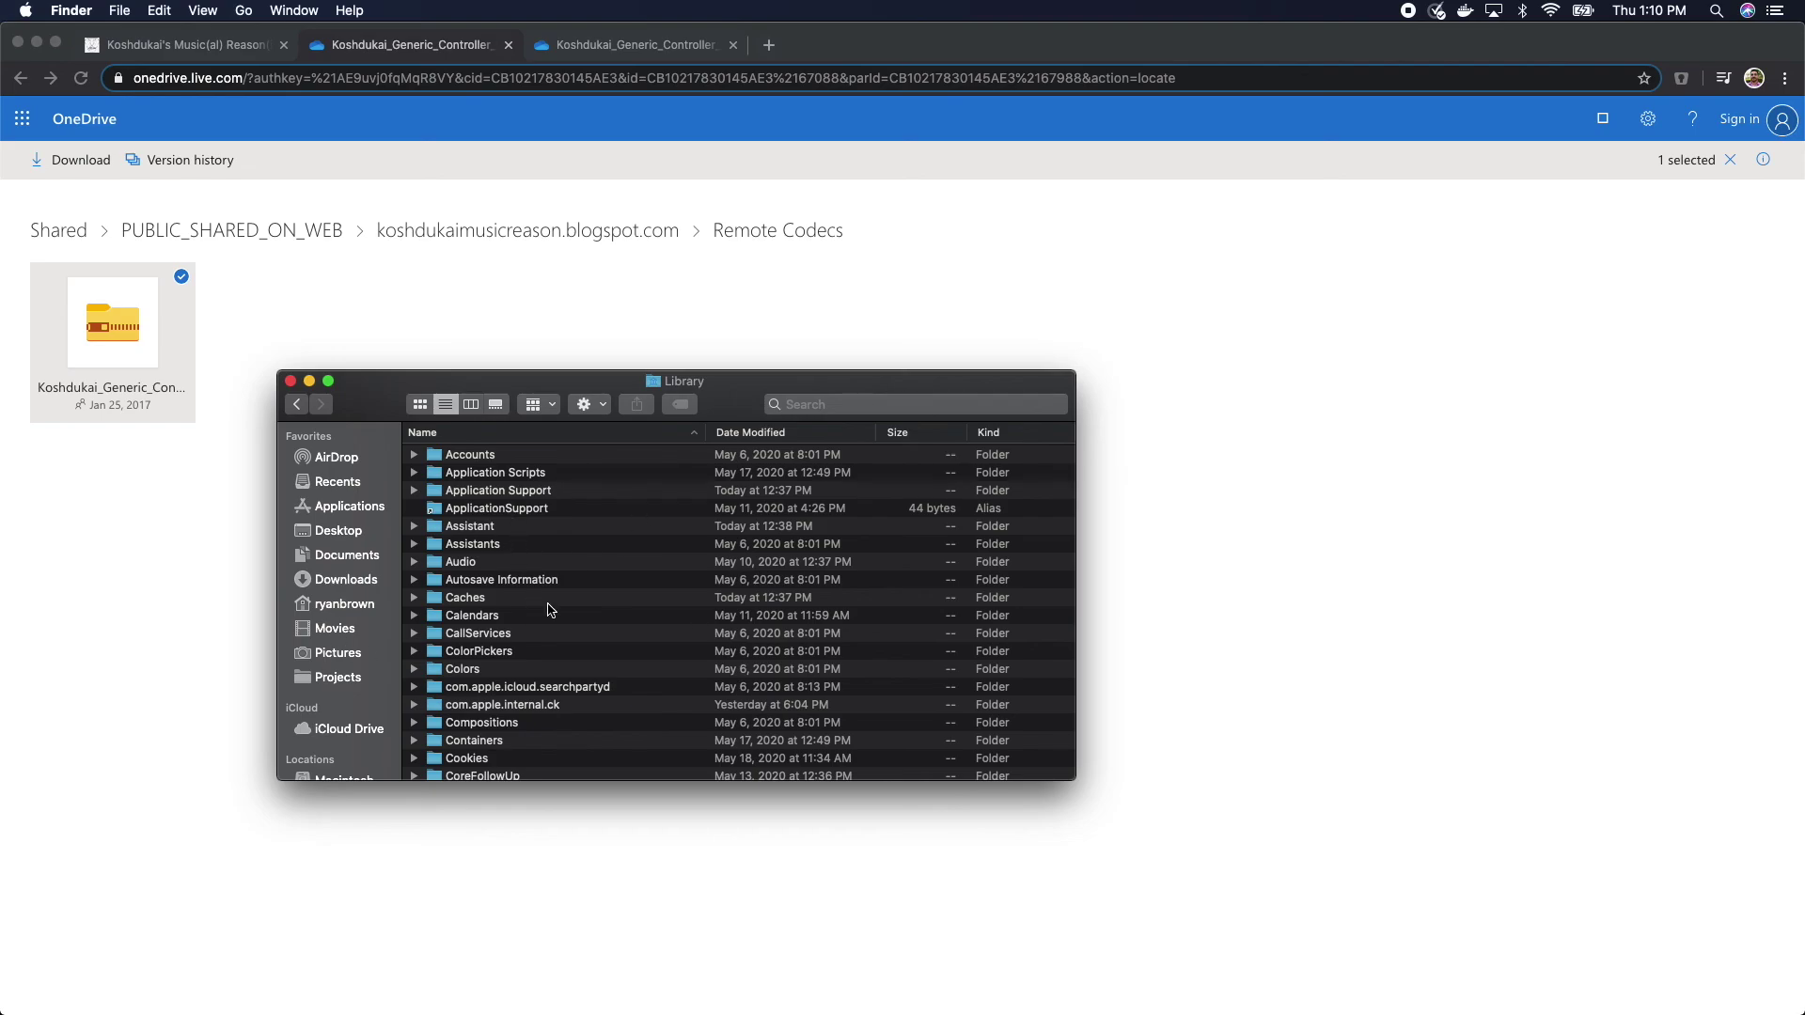
click(506, 495)
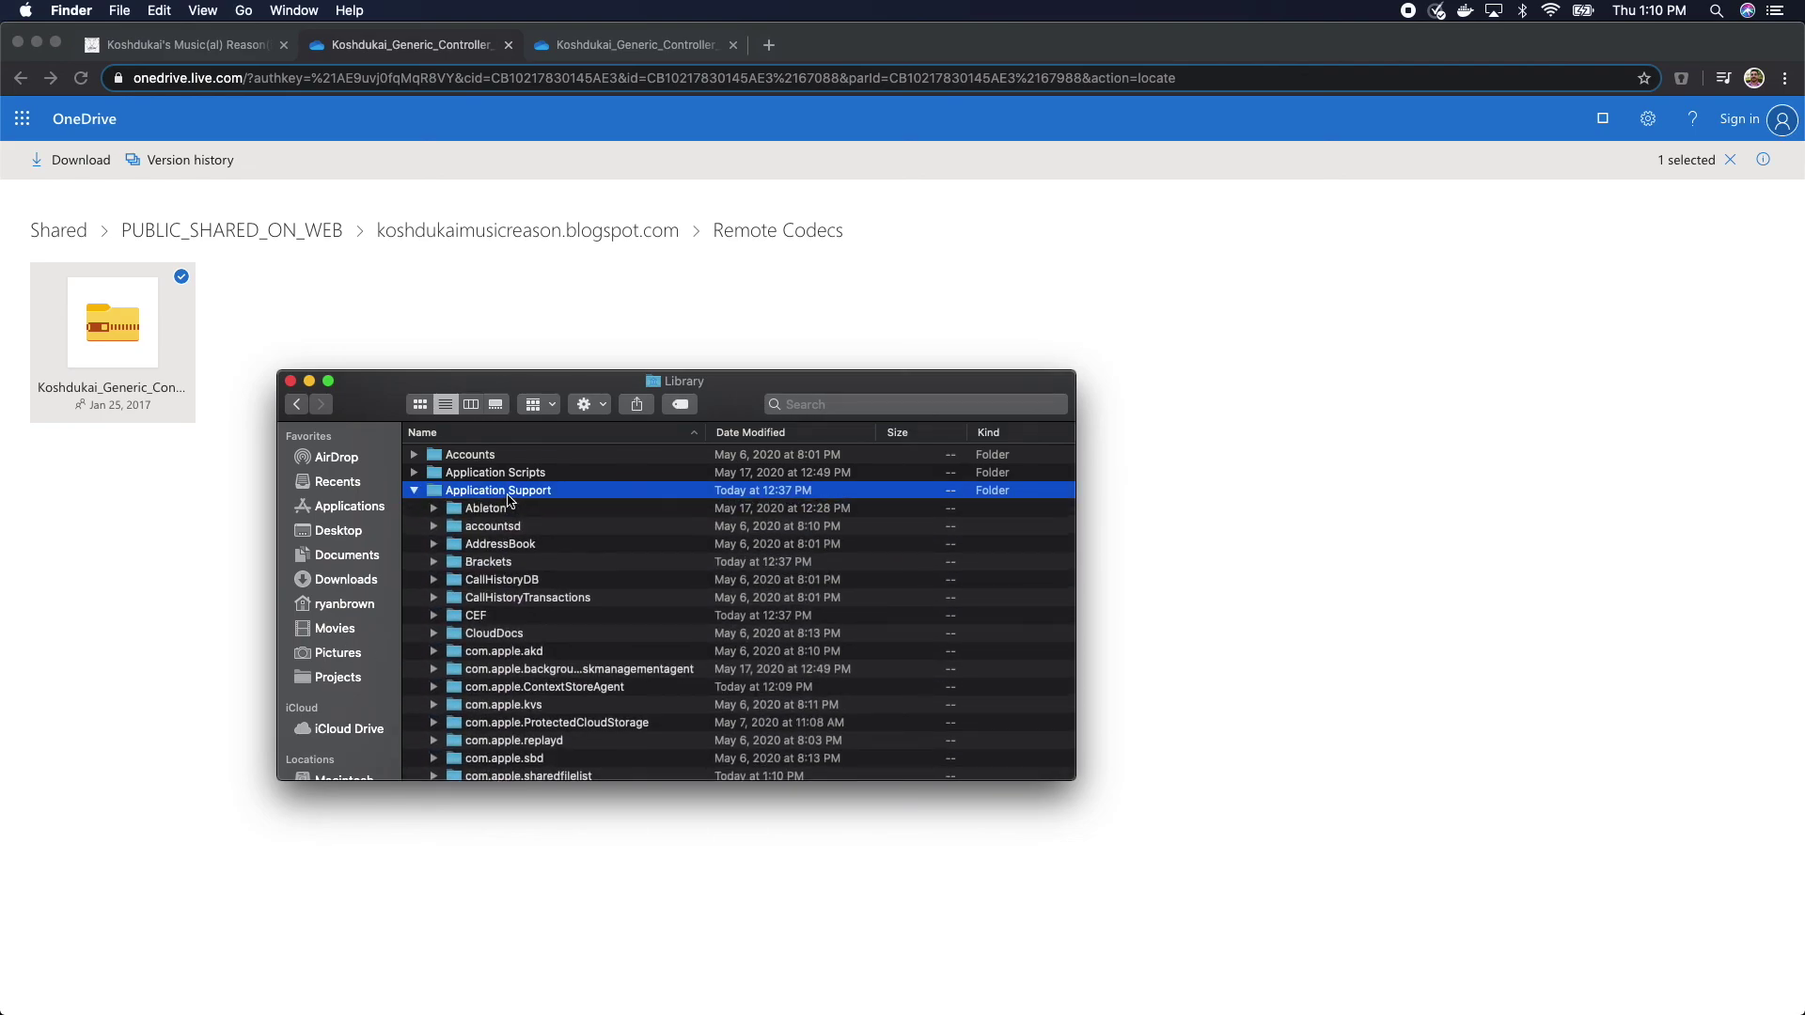
- Locate the Propellerhead Software folder in Application Support, open its Remote subfolder and select the Codecs folder
scroll(612, 697, down, 5)
scroll(612, 697, down, 10)
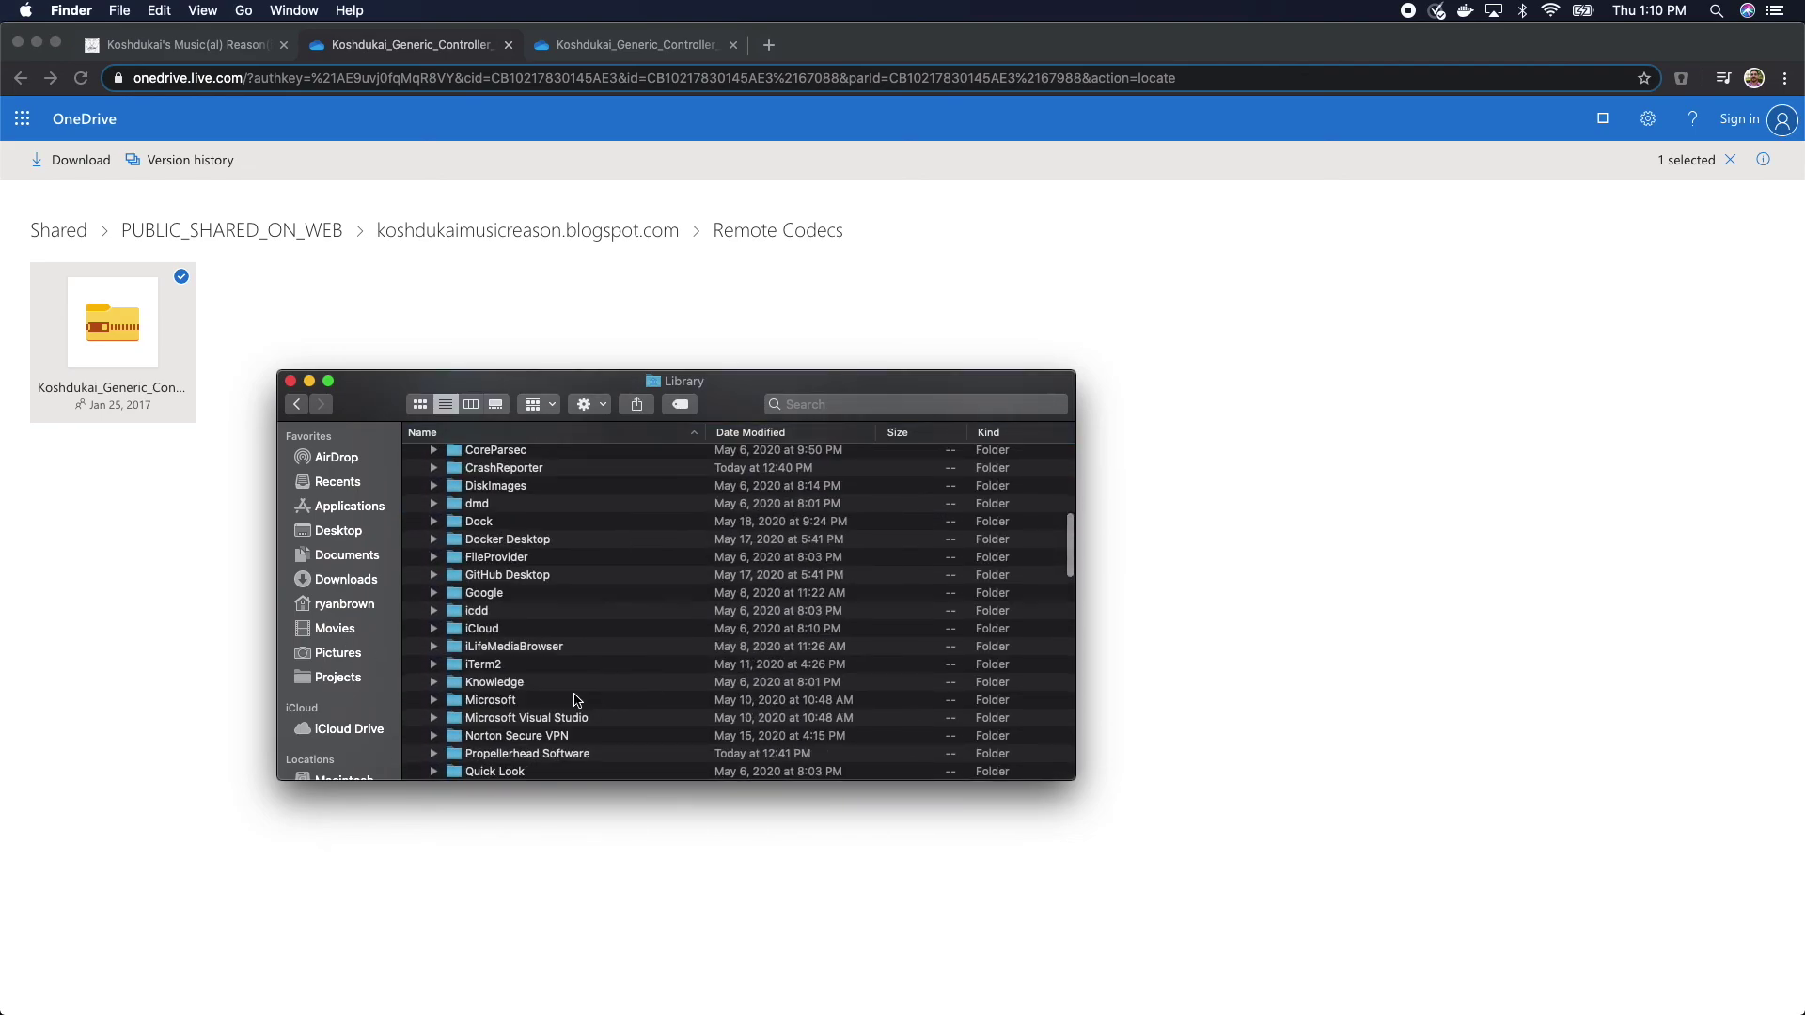
click(542, 609)
scroll(541, 616, up, 4)
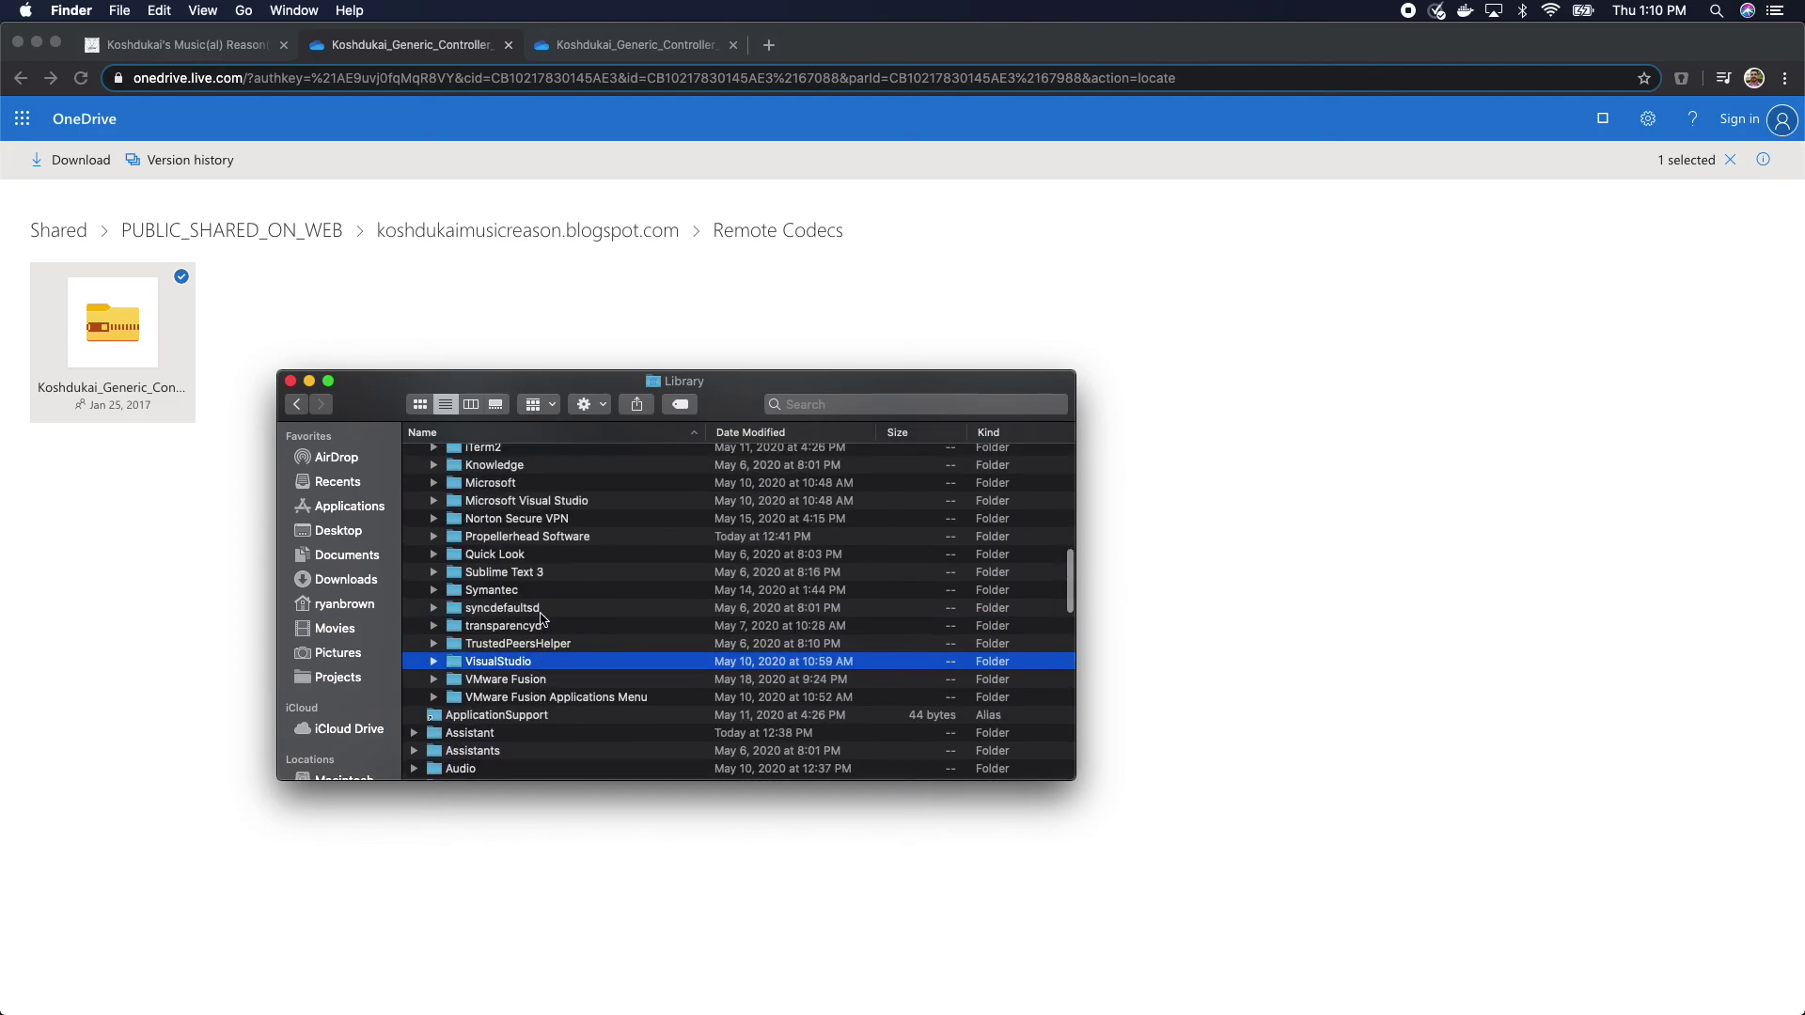
click(543, 673)
click(541, 655)
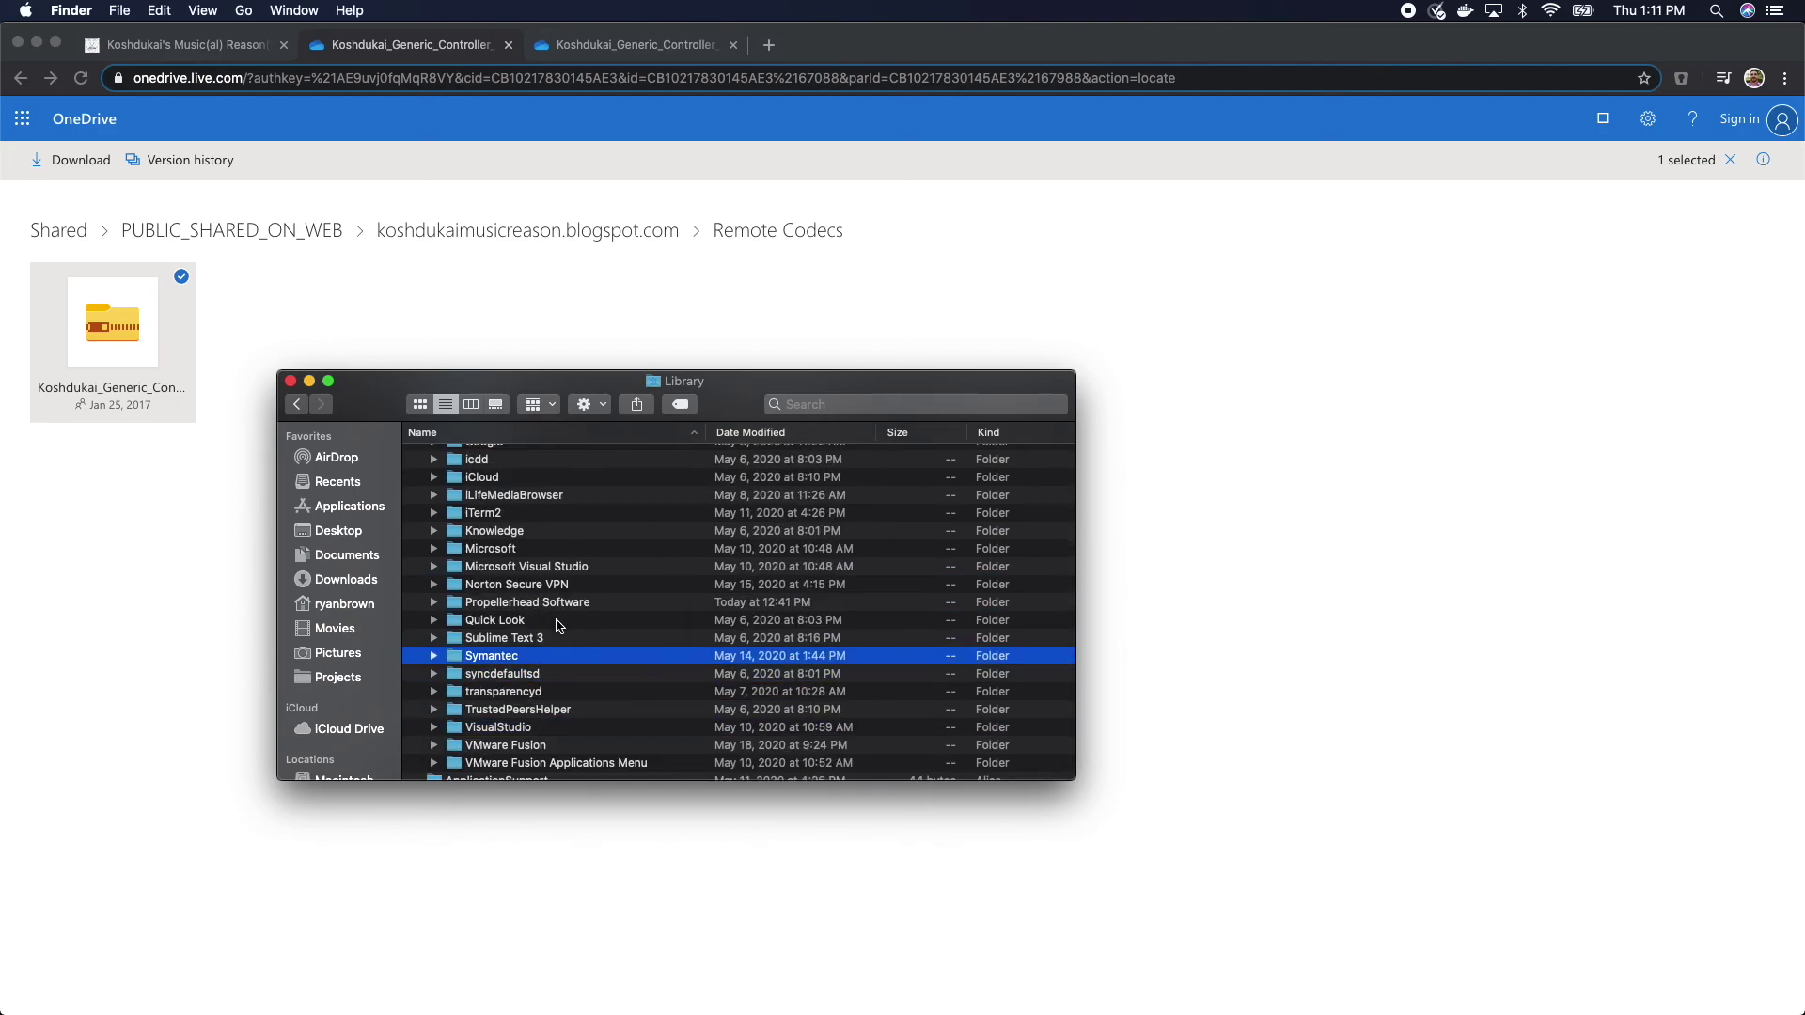
double_click(565, 607)
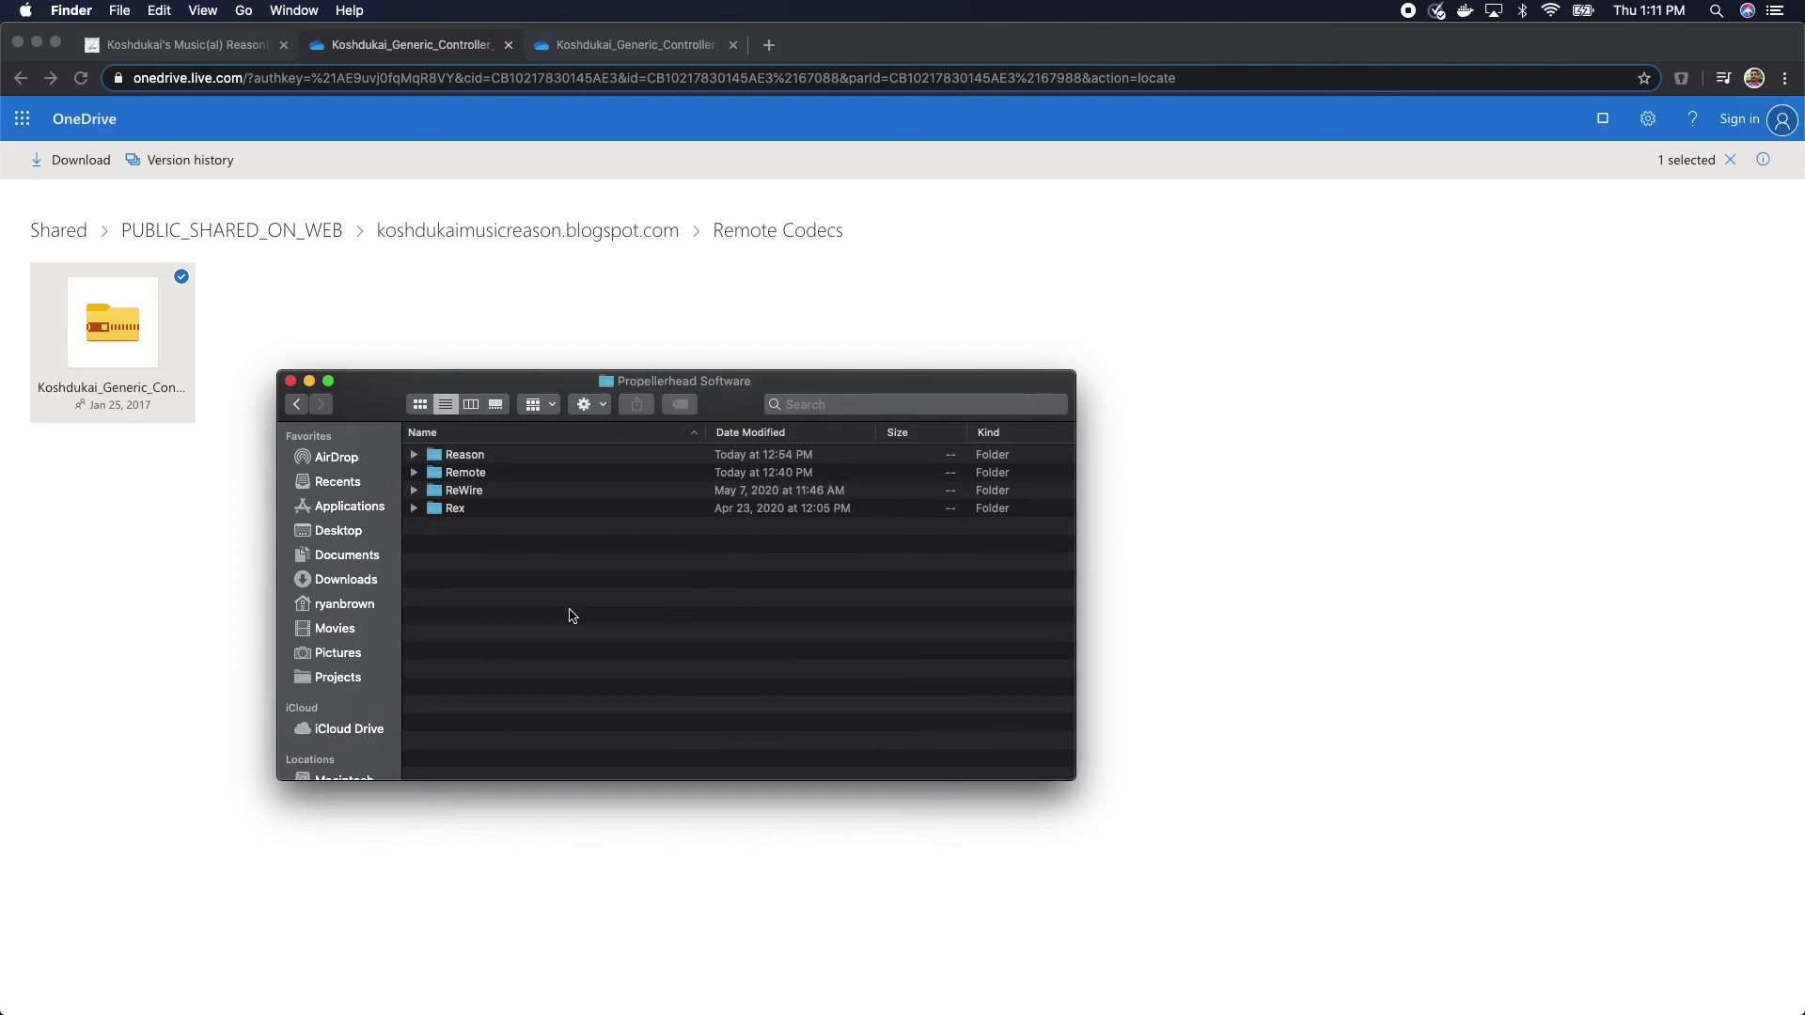
click(551, 473)
double_click(525, 473)
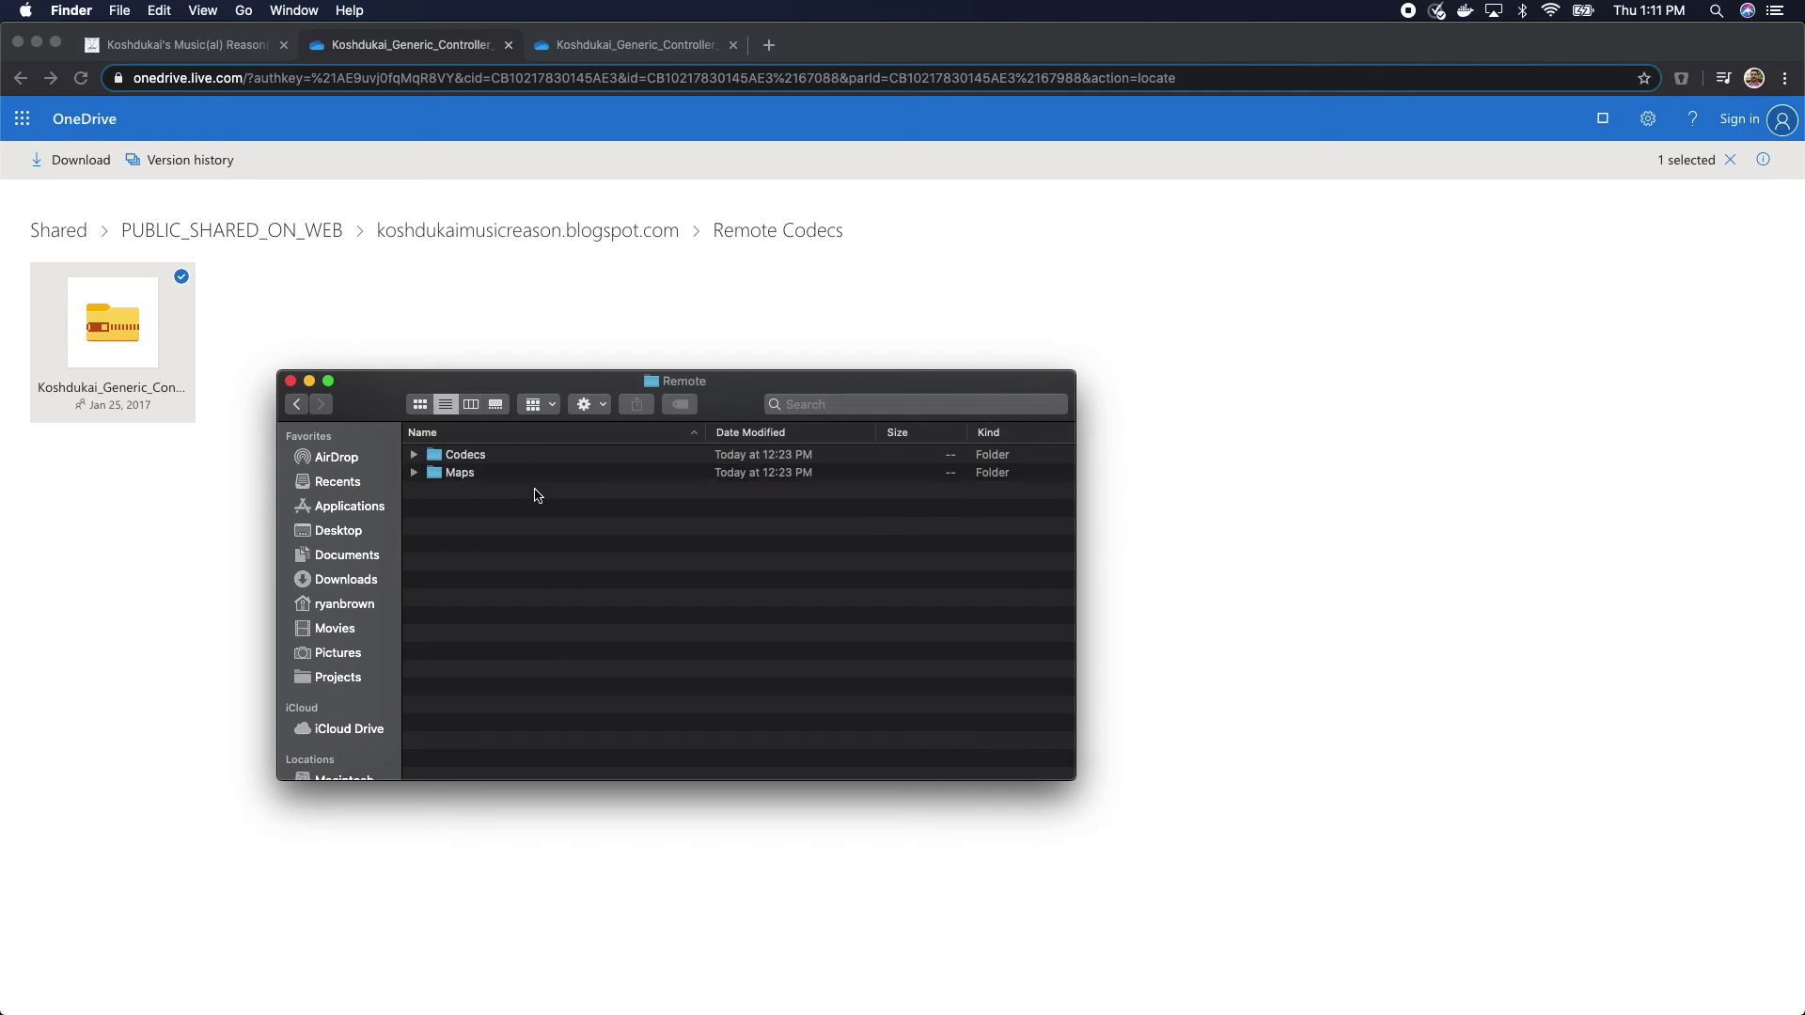
click(523, 454)
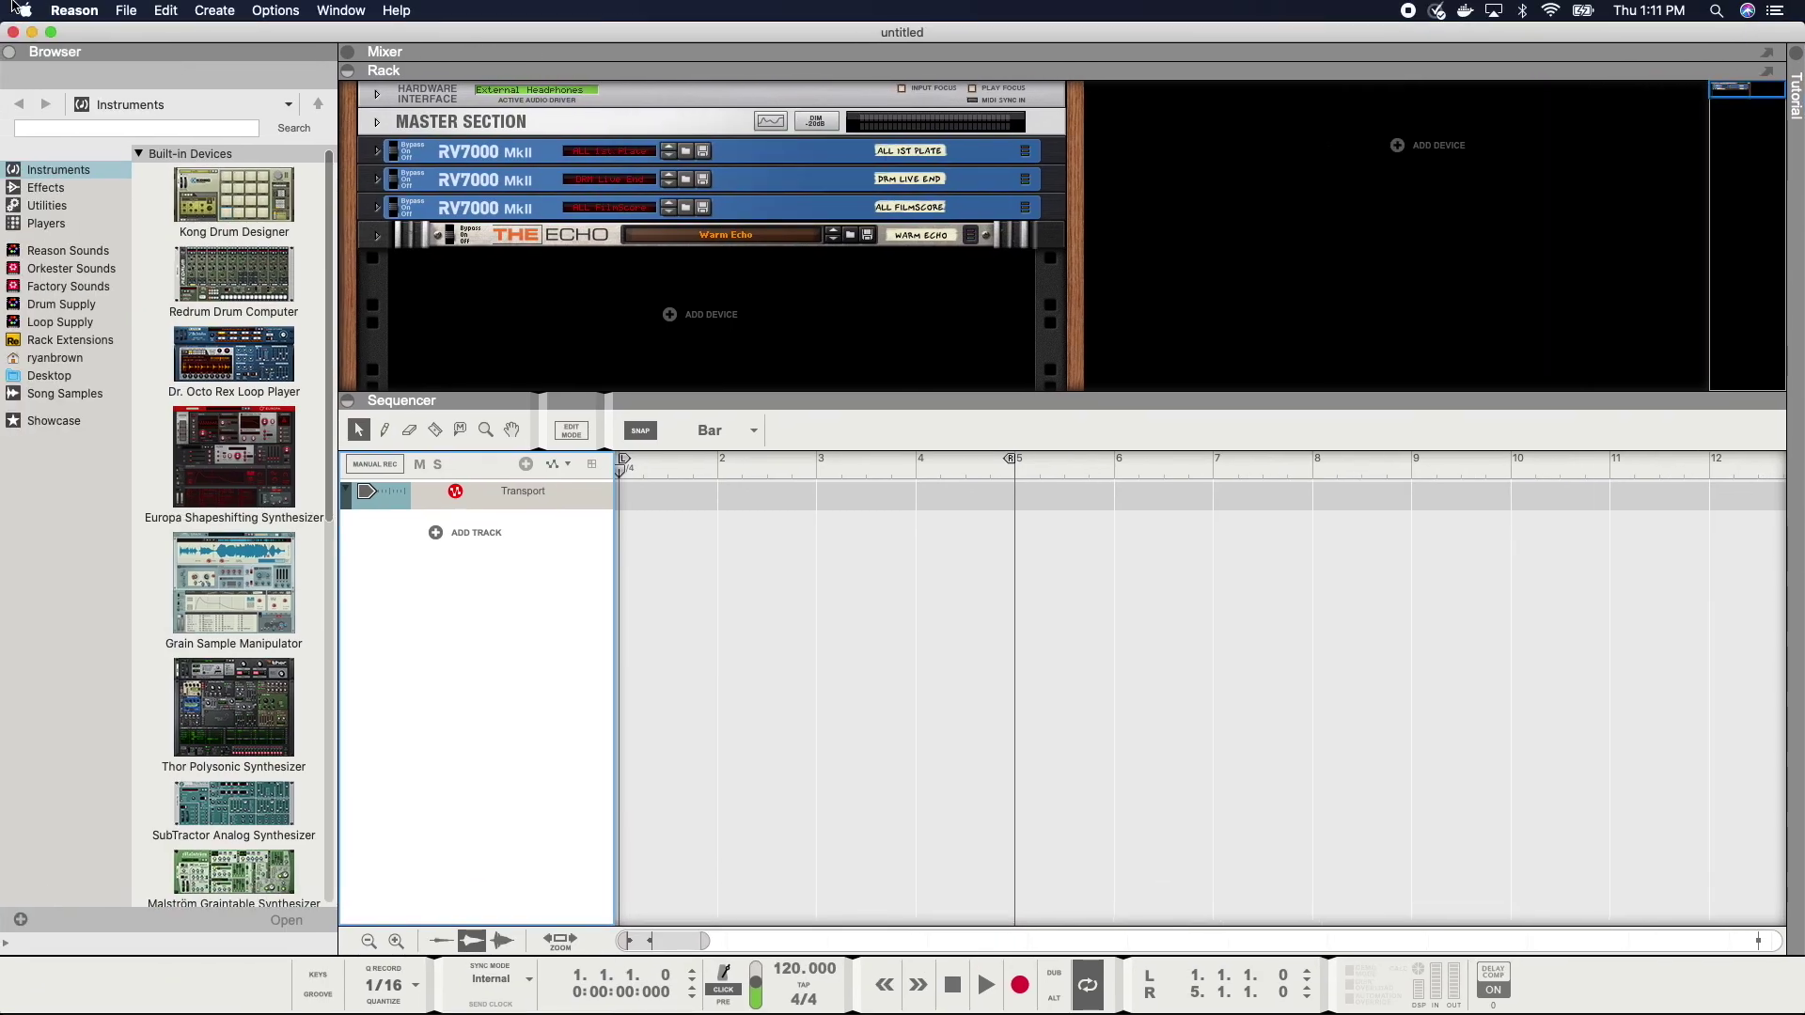
- Switch to Reason and open the Control Surfaces preferences
click(75, 10)
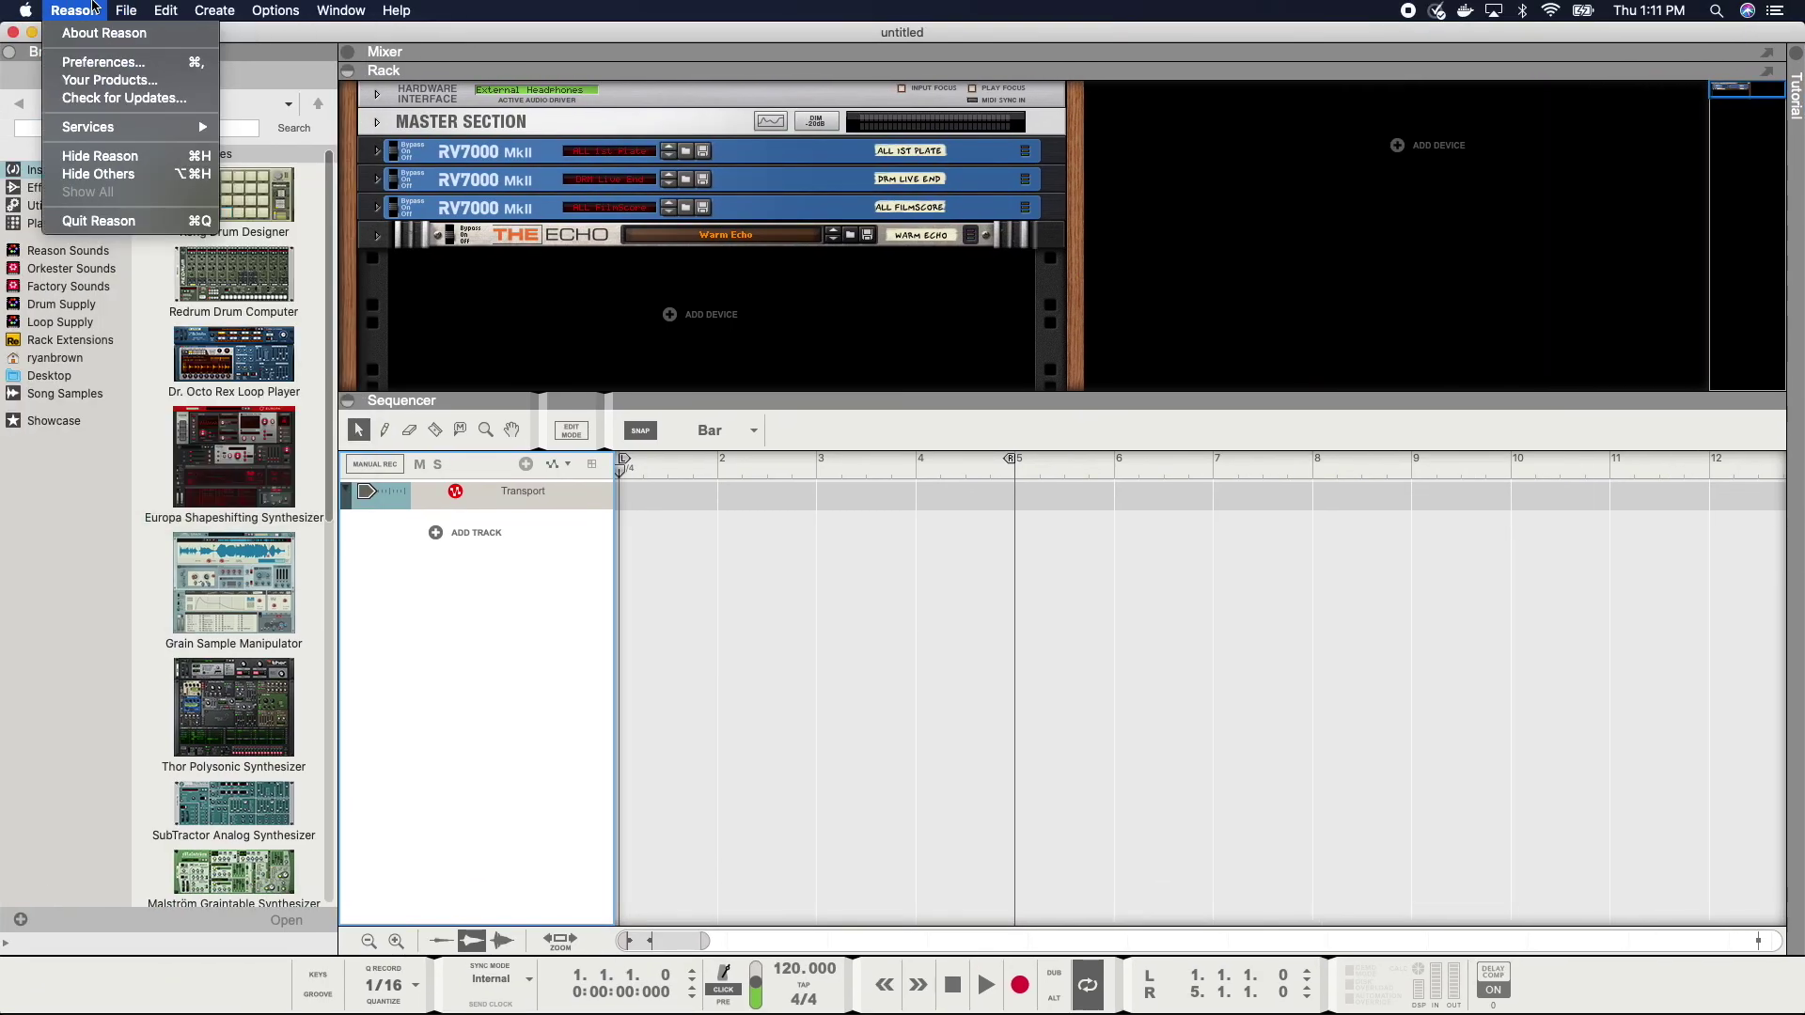
click(103, 62)
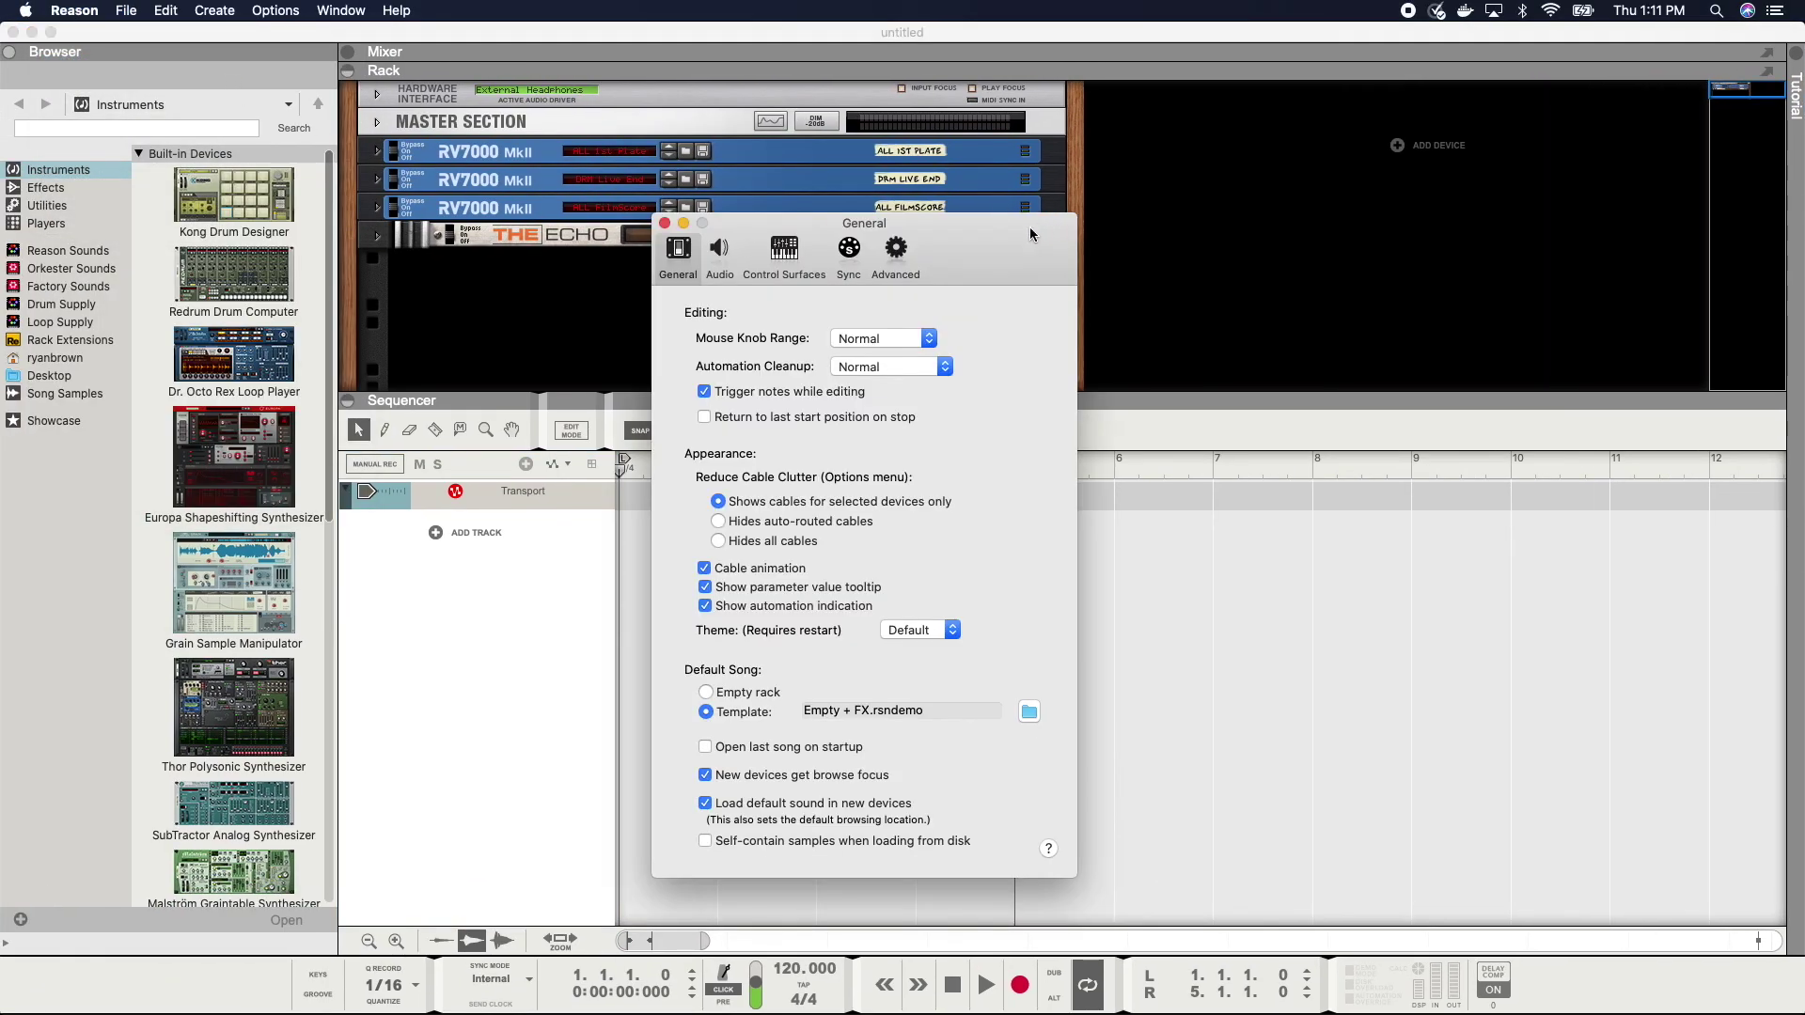
click(658, 242)
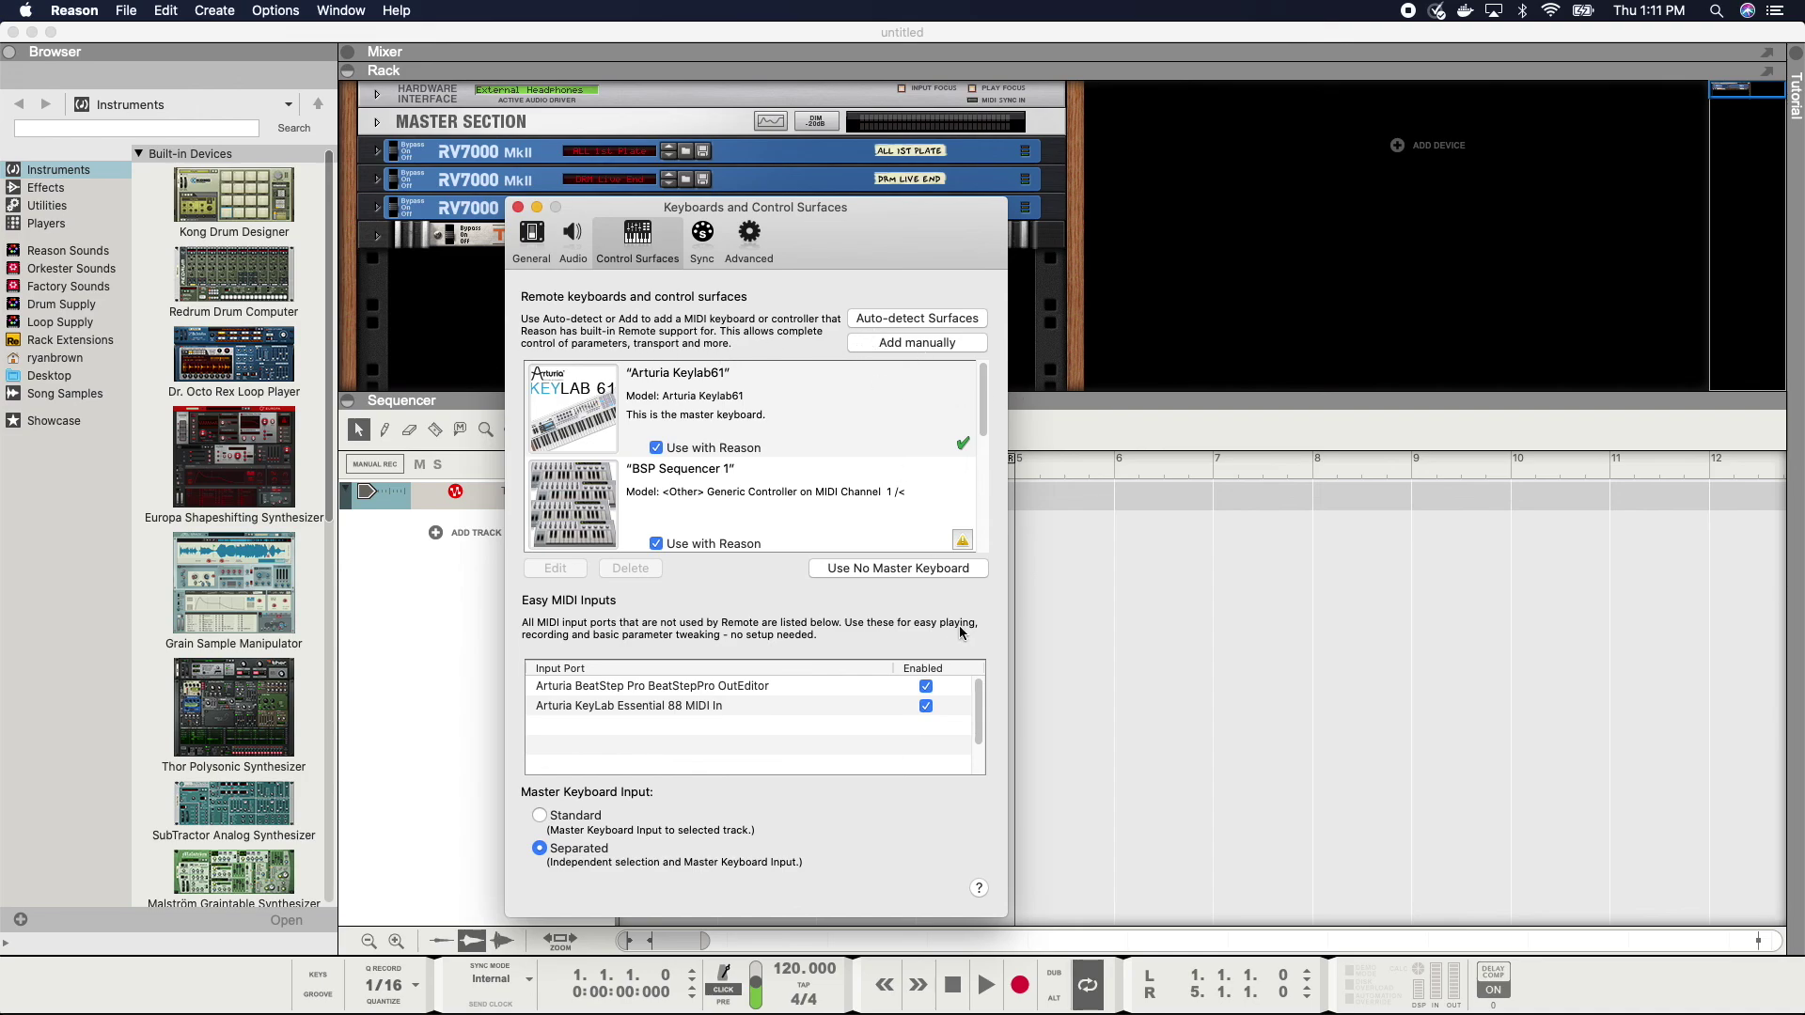
- Manually add an <Other> Generic Controller on MIDI Channel 1 with In Port Arturia BeatStep Pro Arturia BeatStepPro, leaving the Out Port not selected
click(889, 343)
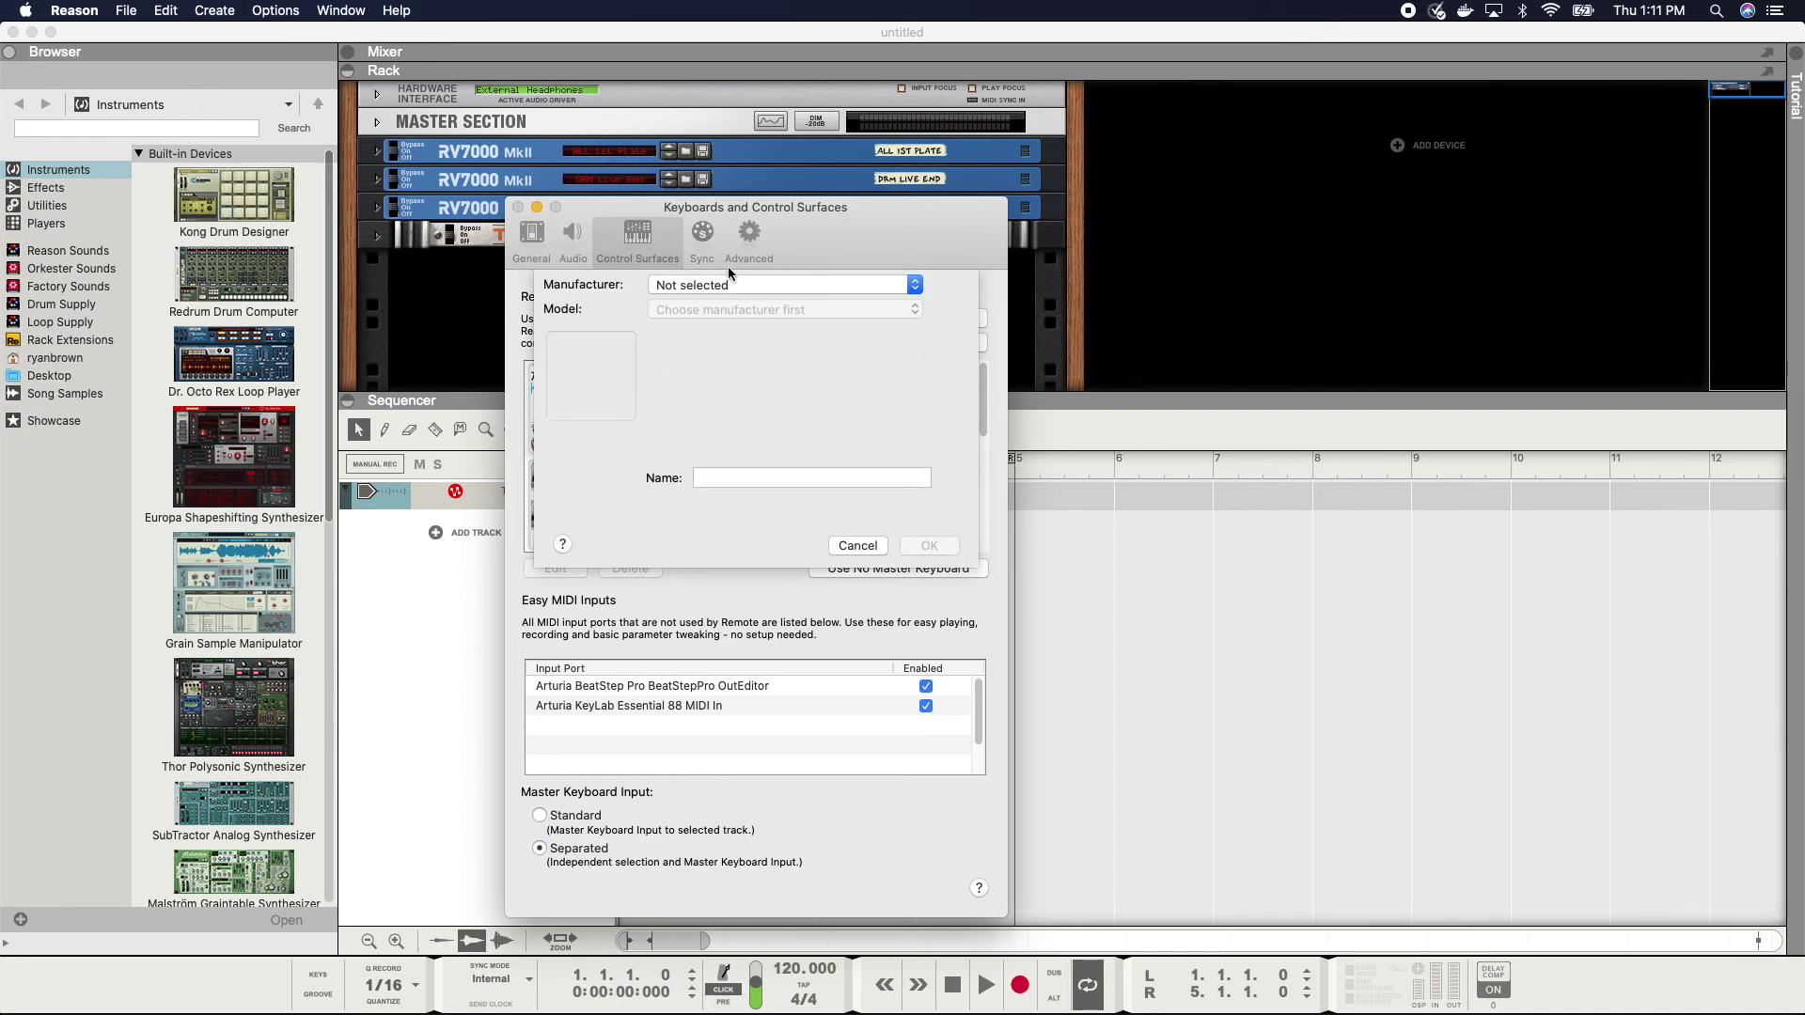
click(749, 282)
click(765, 304)
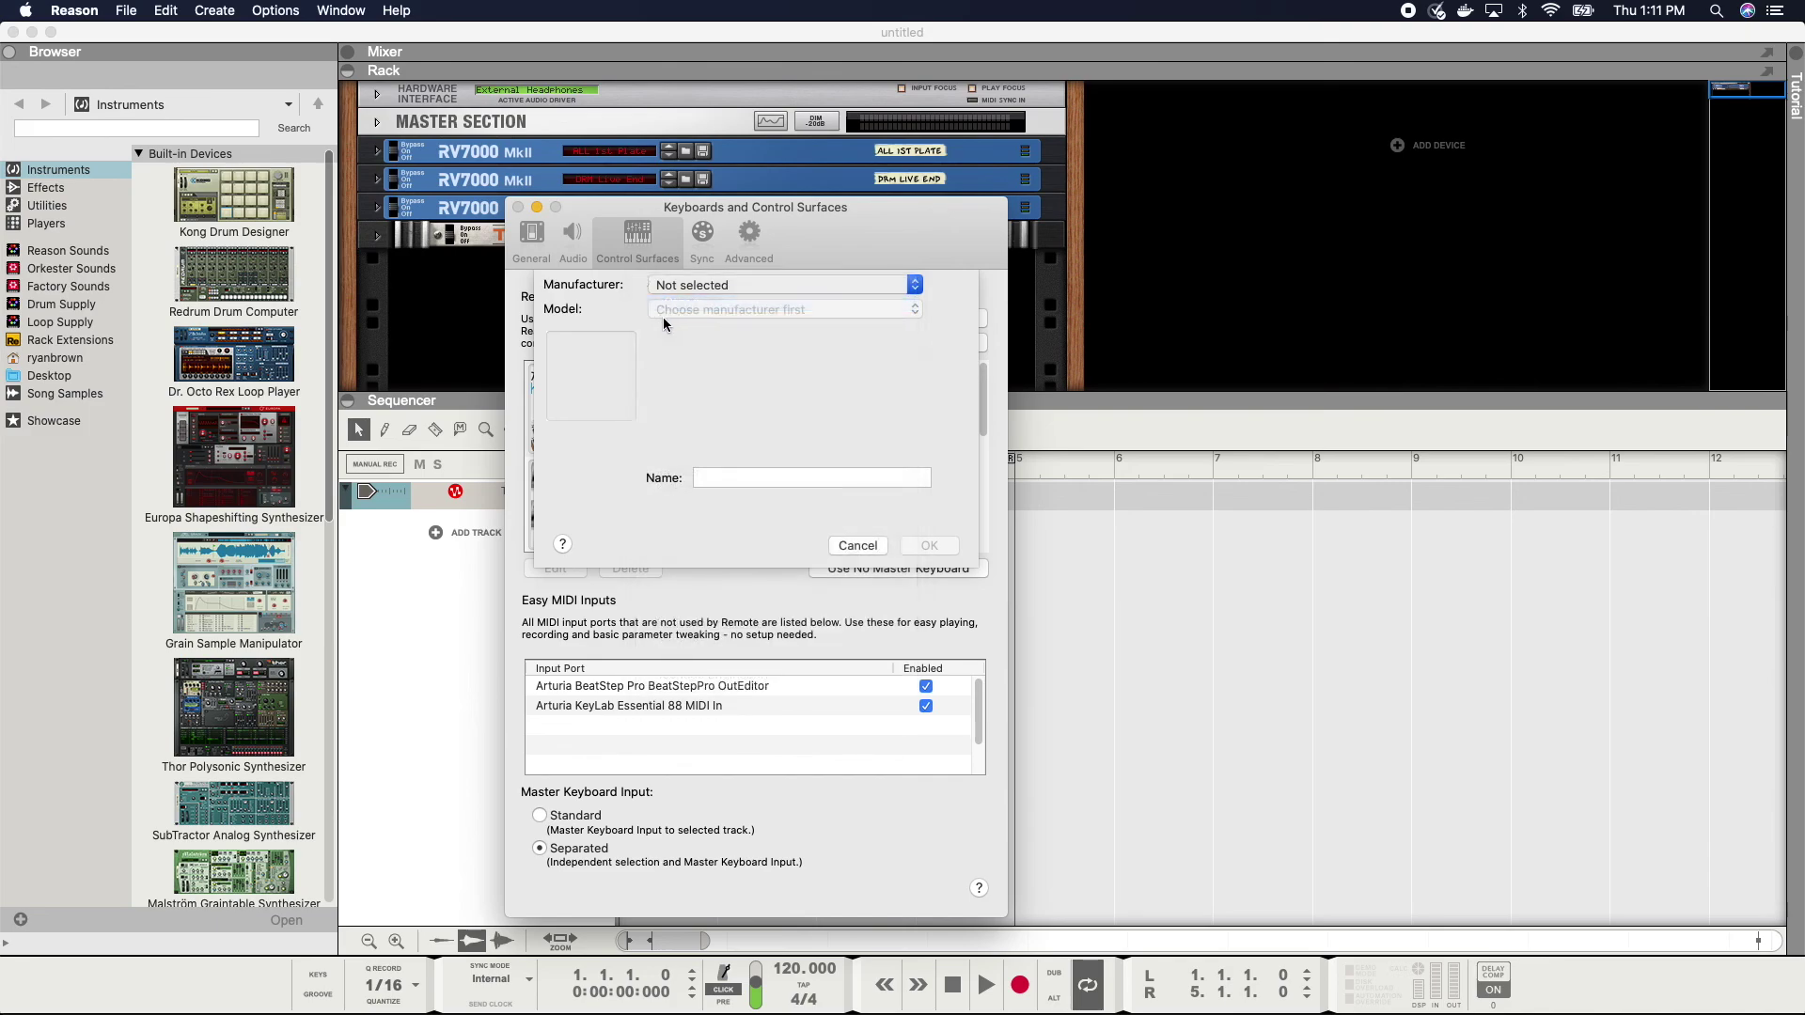
click(752, 313)
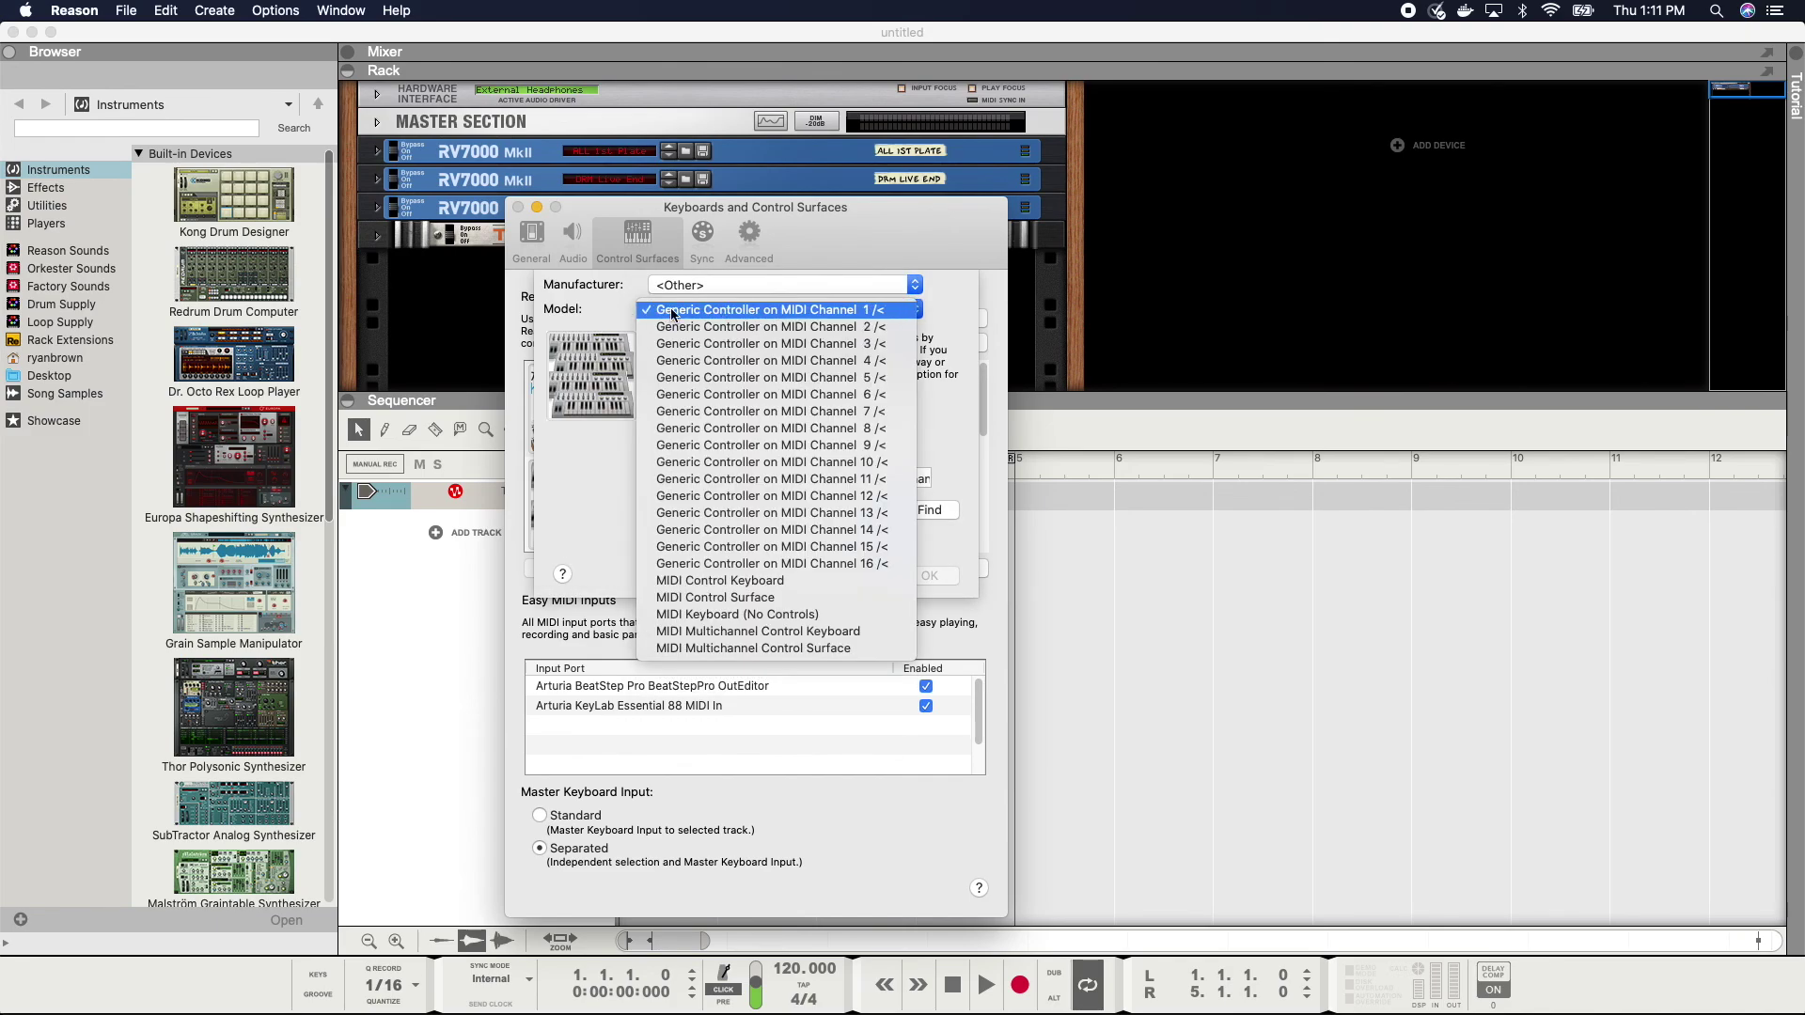
click(889, 314)
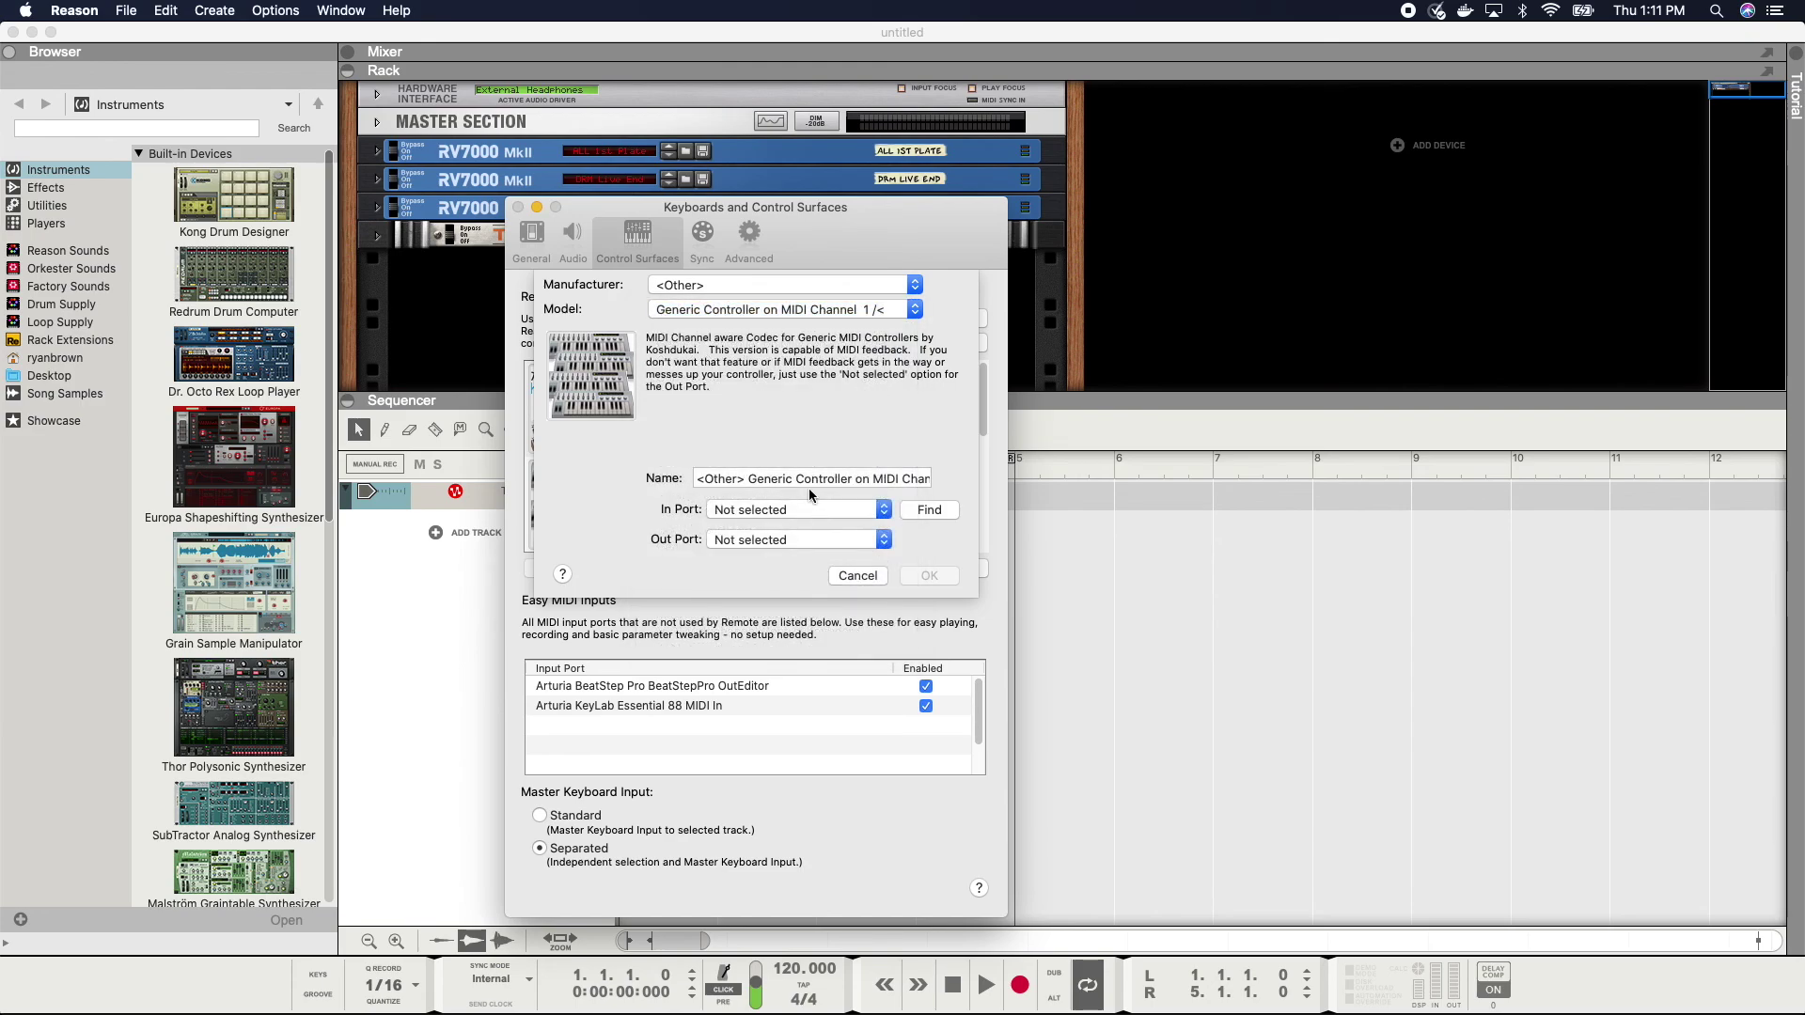
click(820, 478)
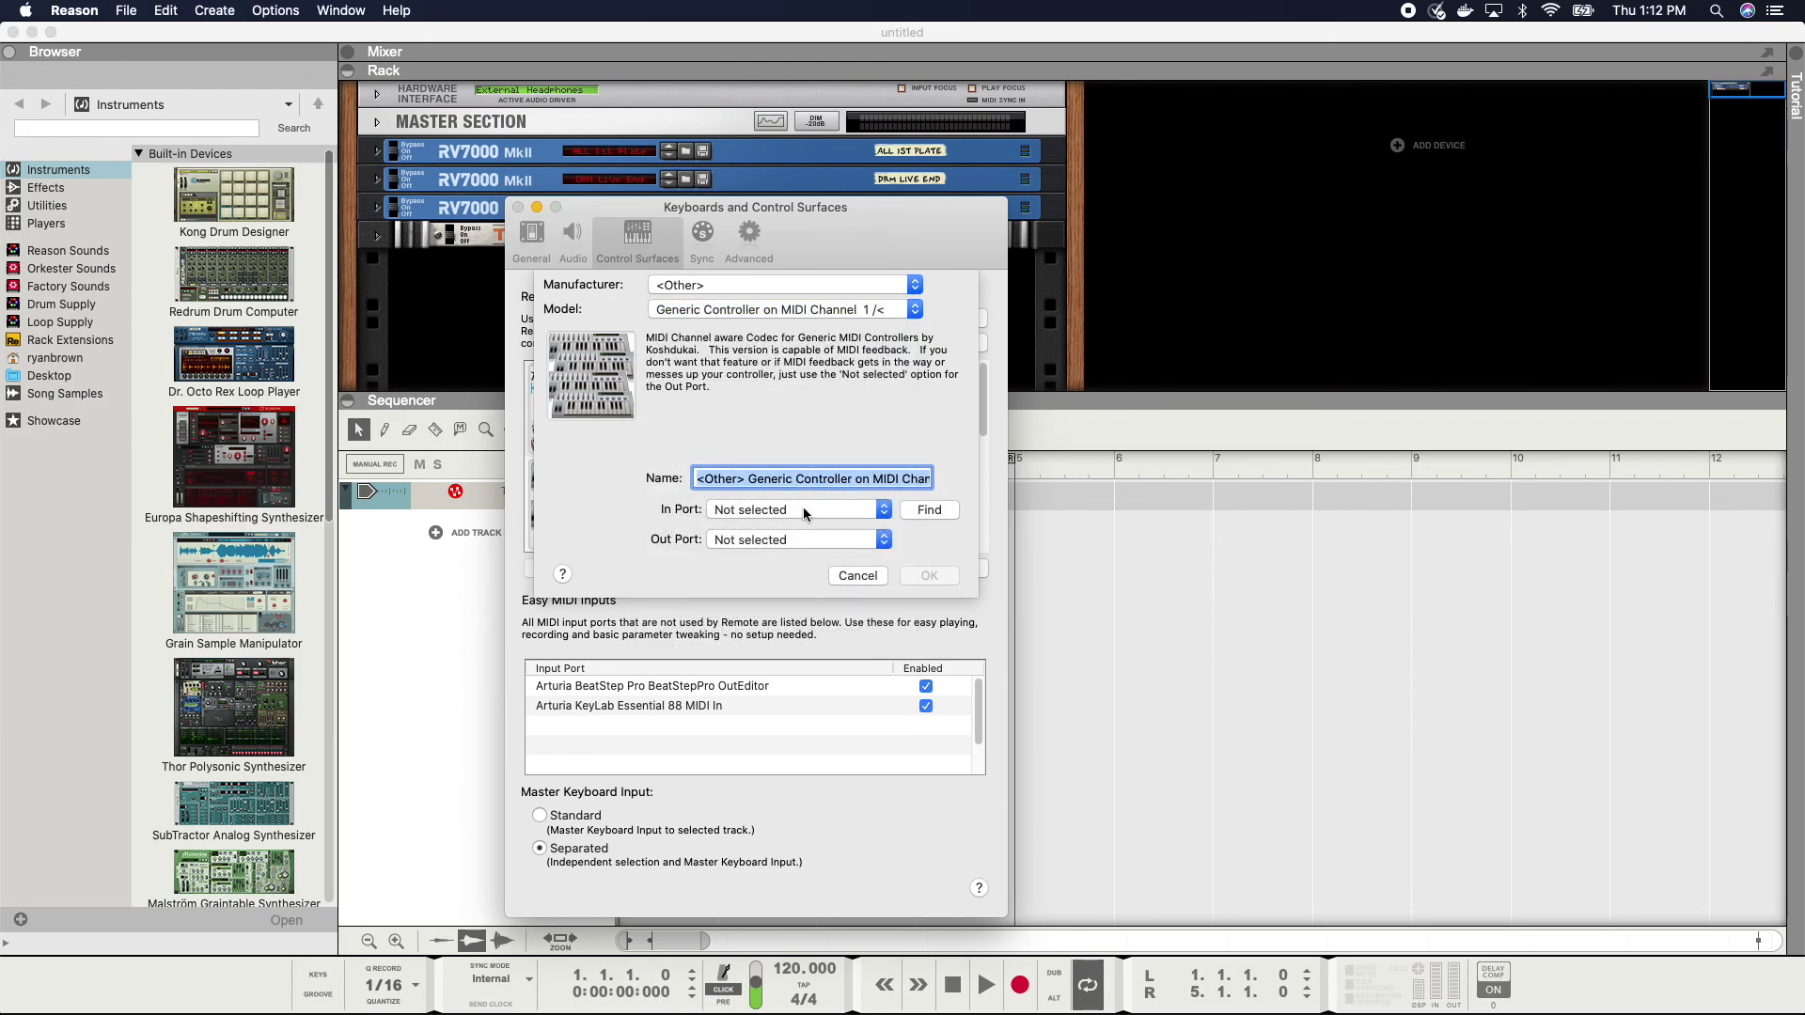
click(804, 513)
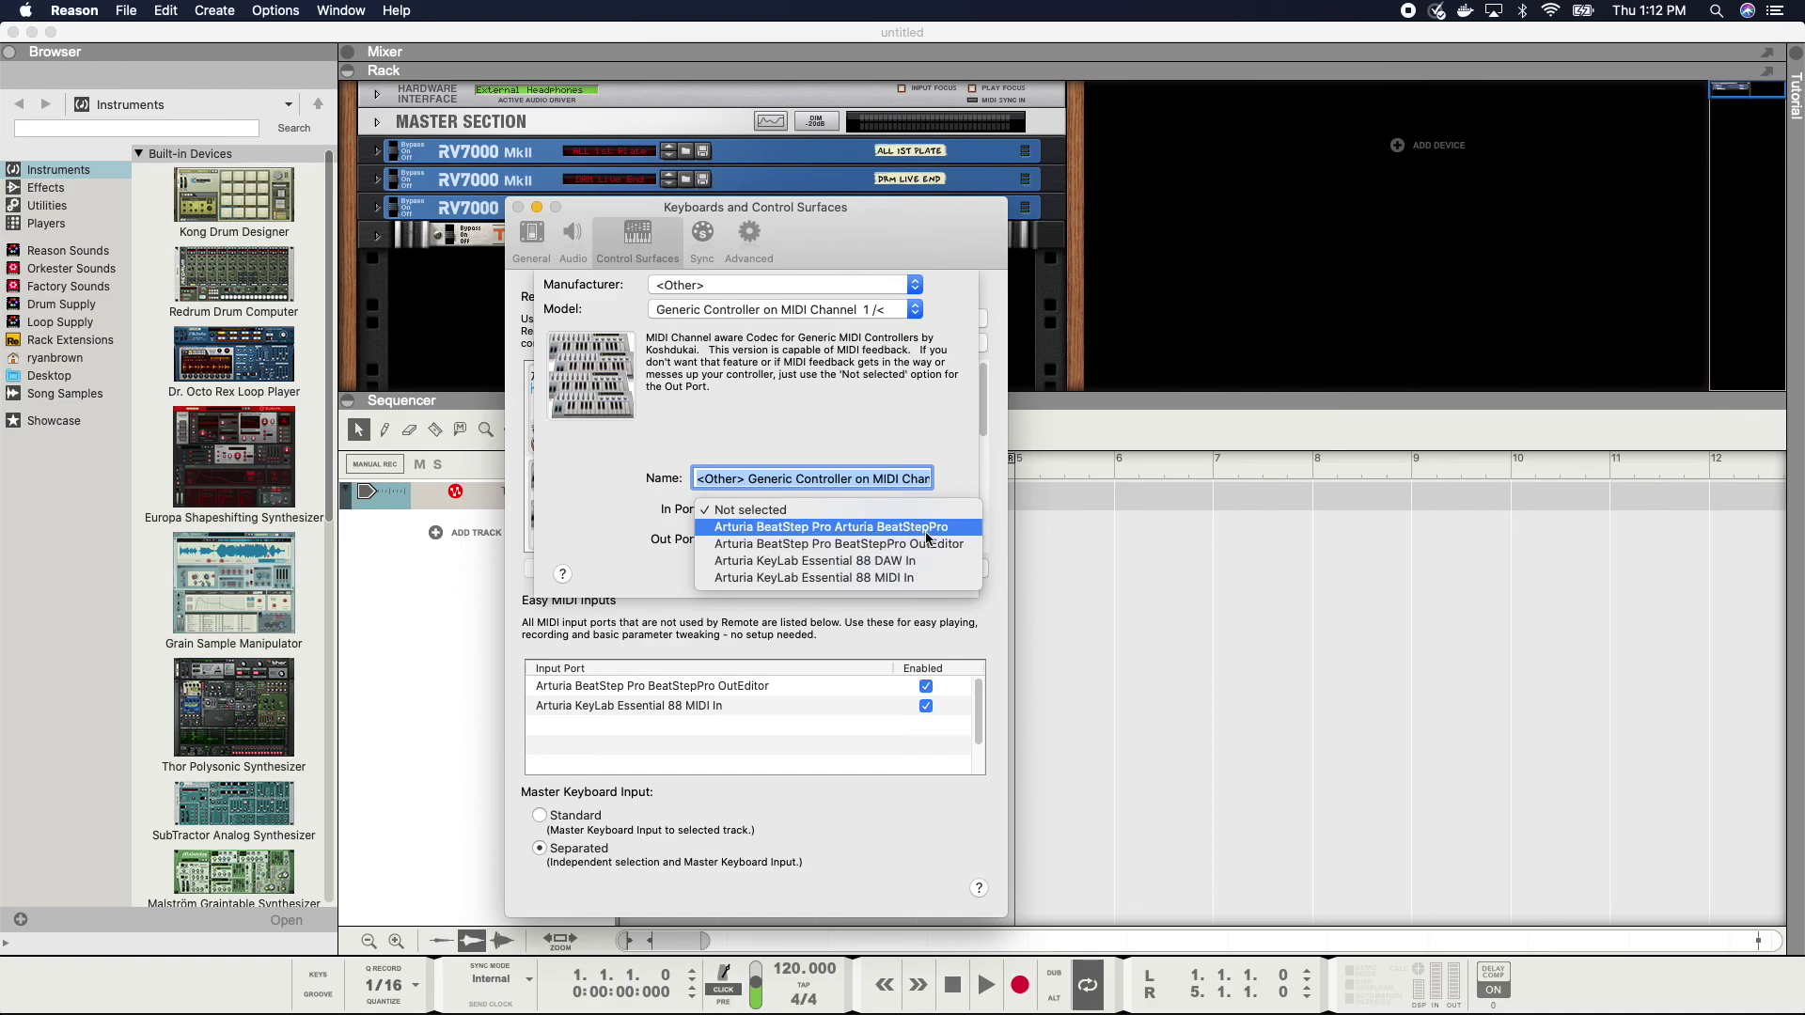
click(785, 529)
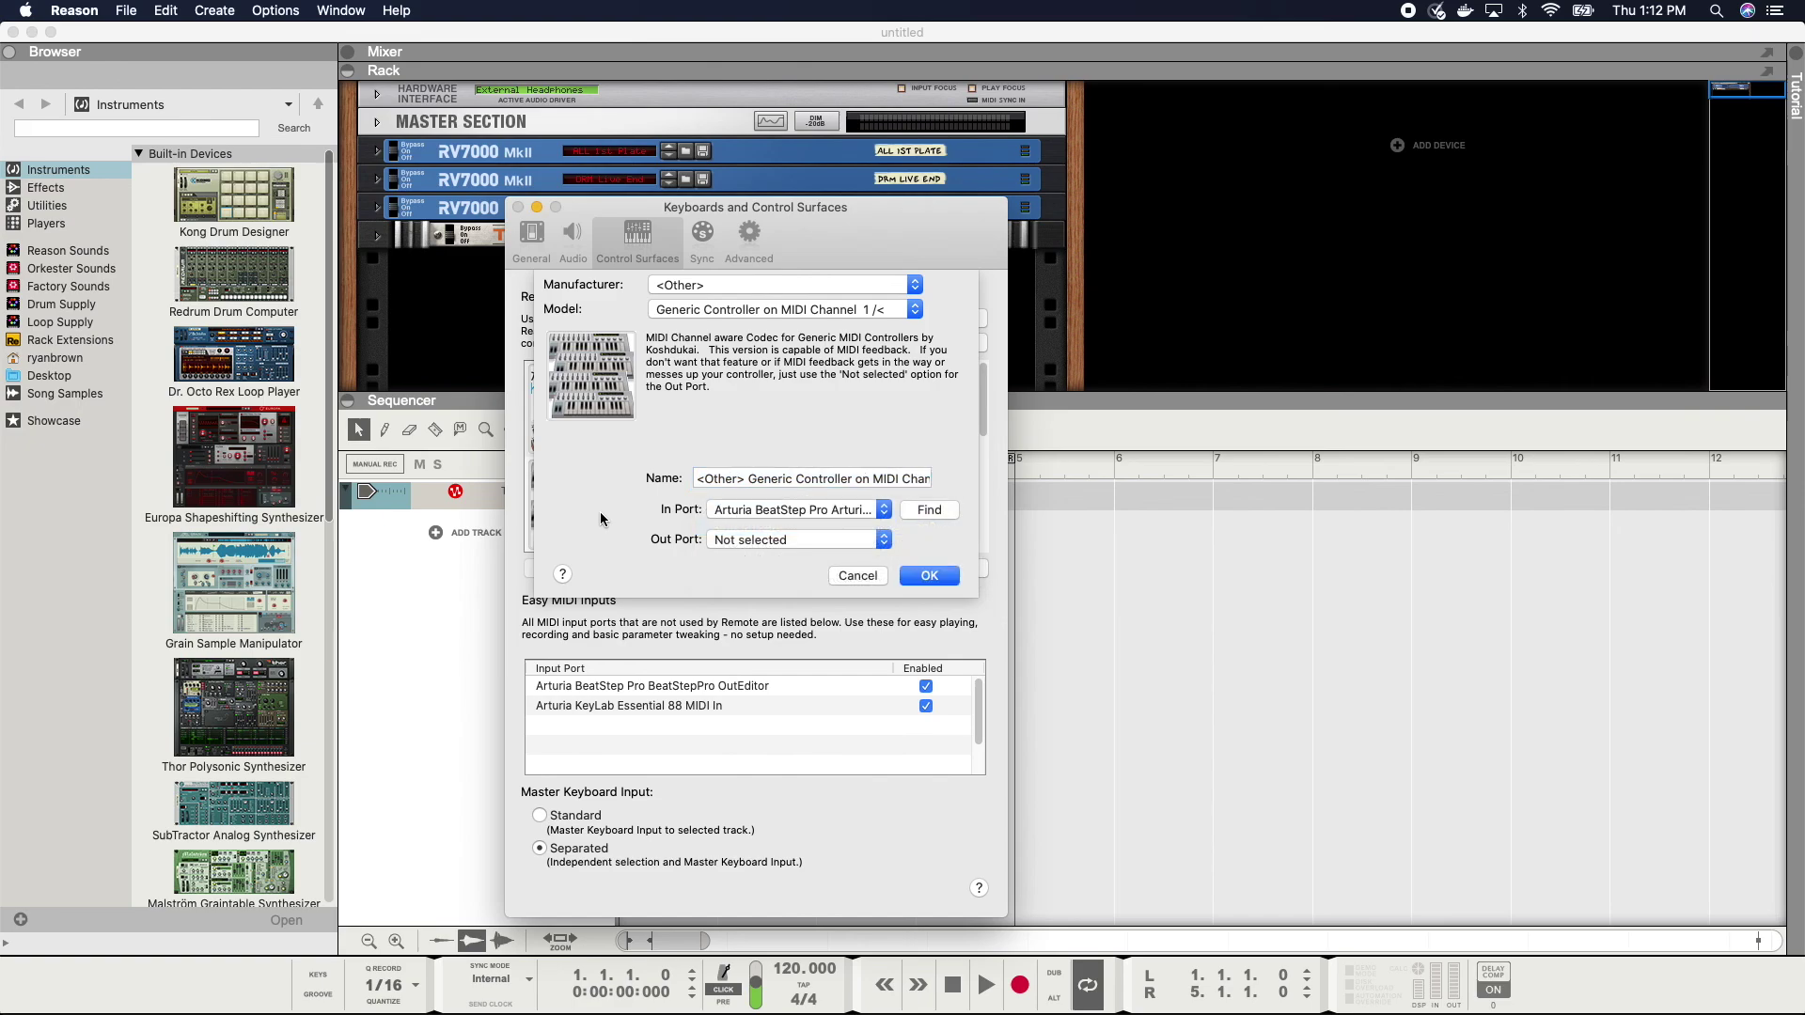
click(930, 576)
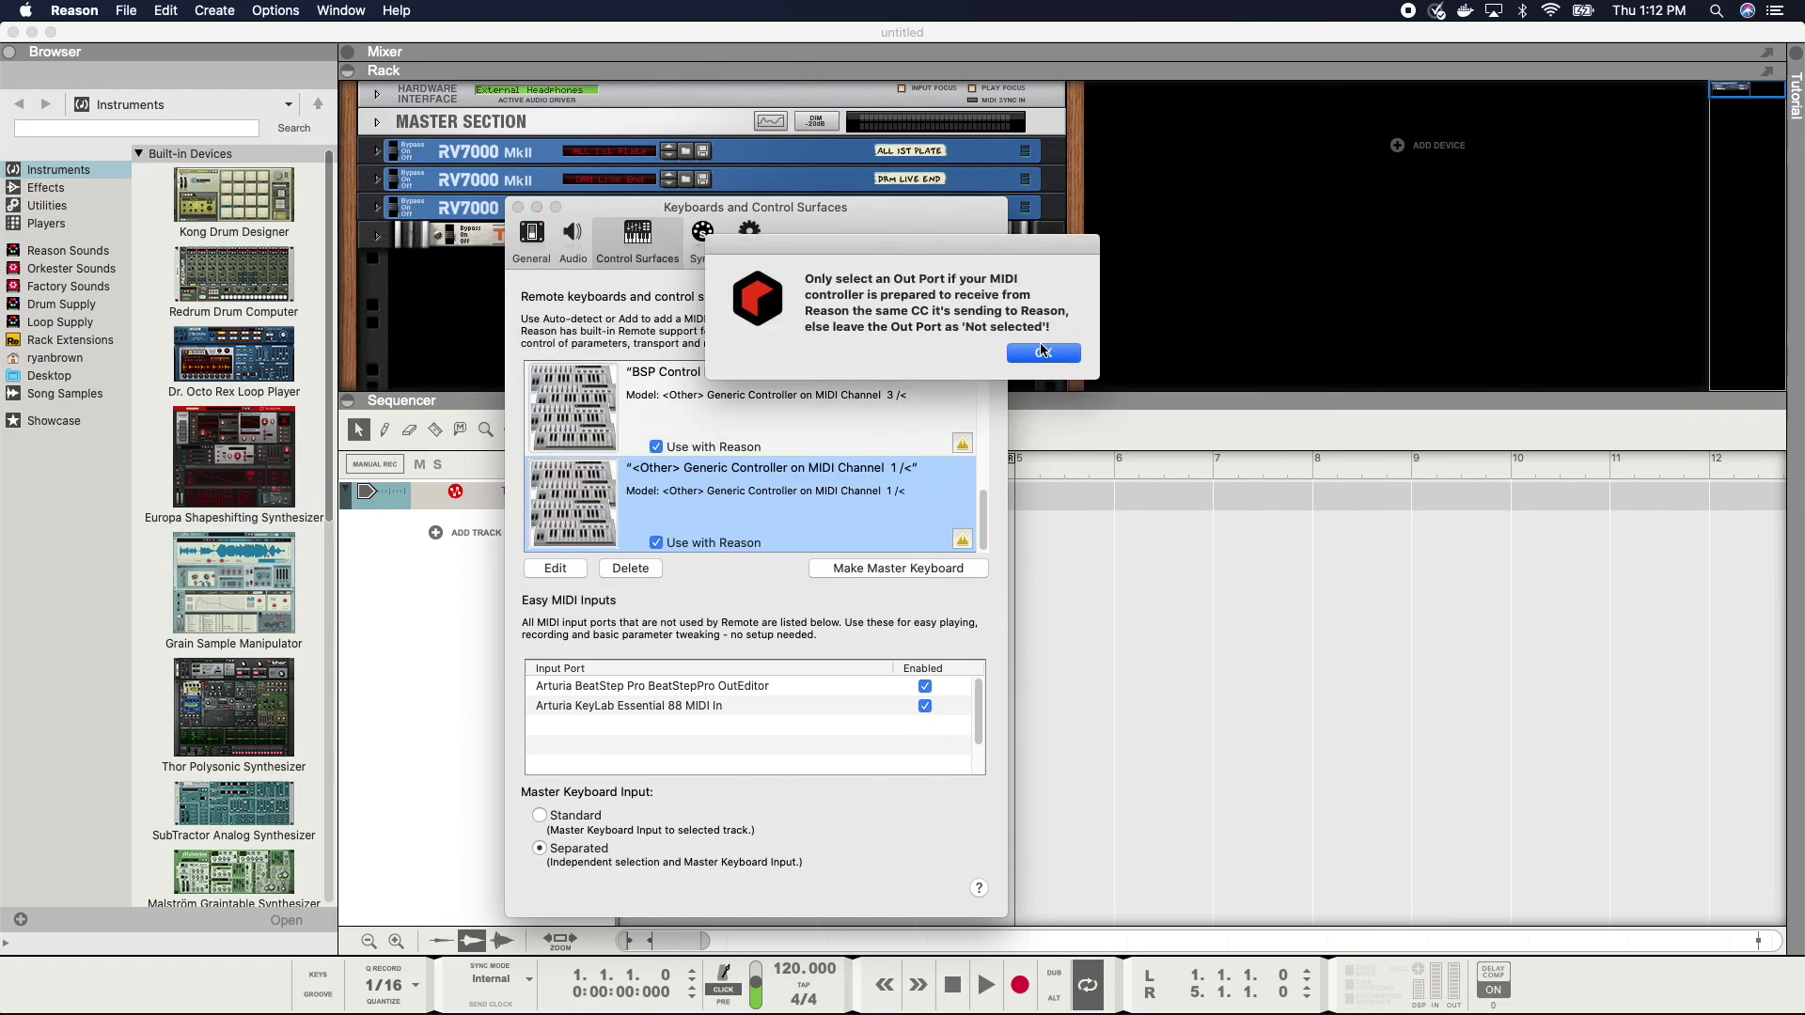
click(1041, 351)
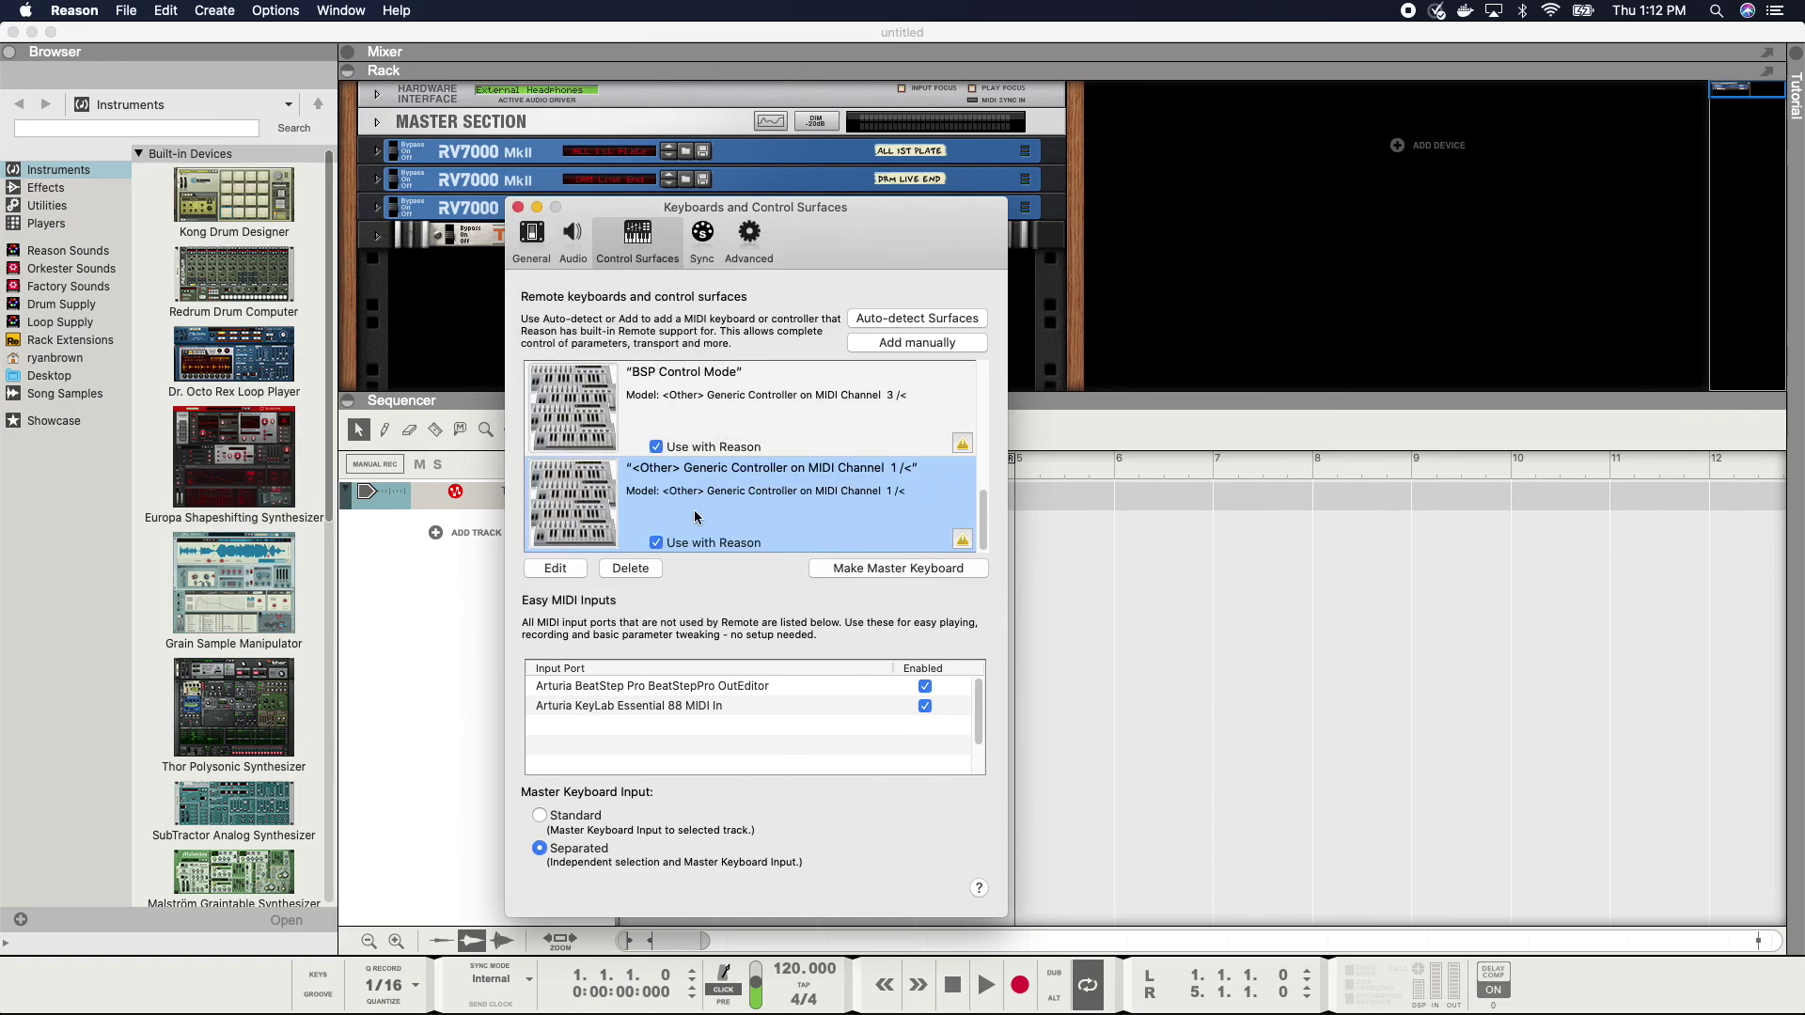
- Delete the selected "<Other> Generic Controller on MIDI Channel 1" control surface
click(629, 570)
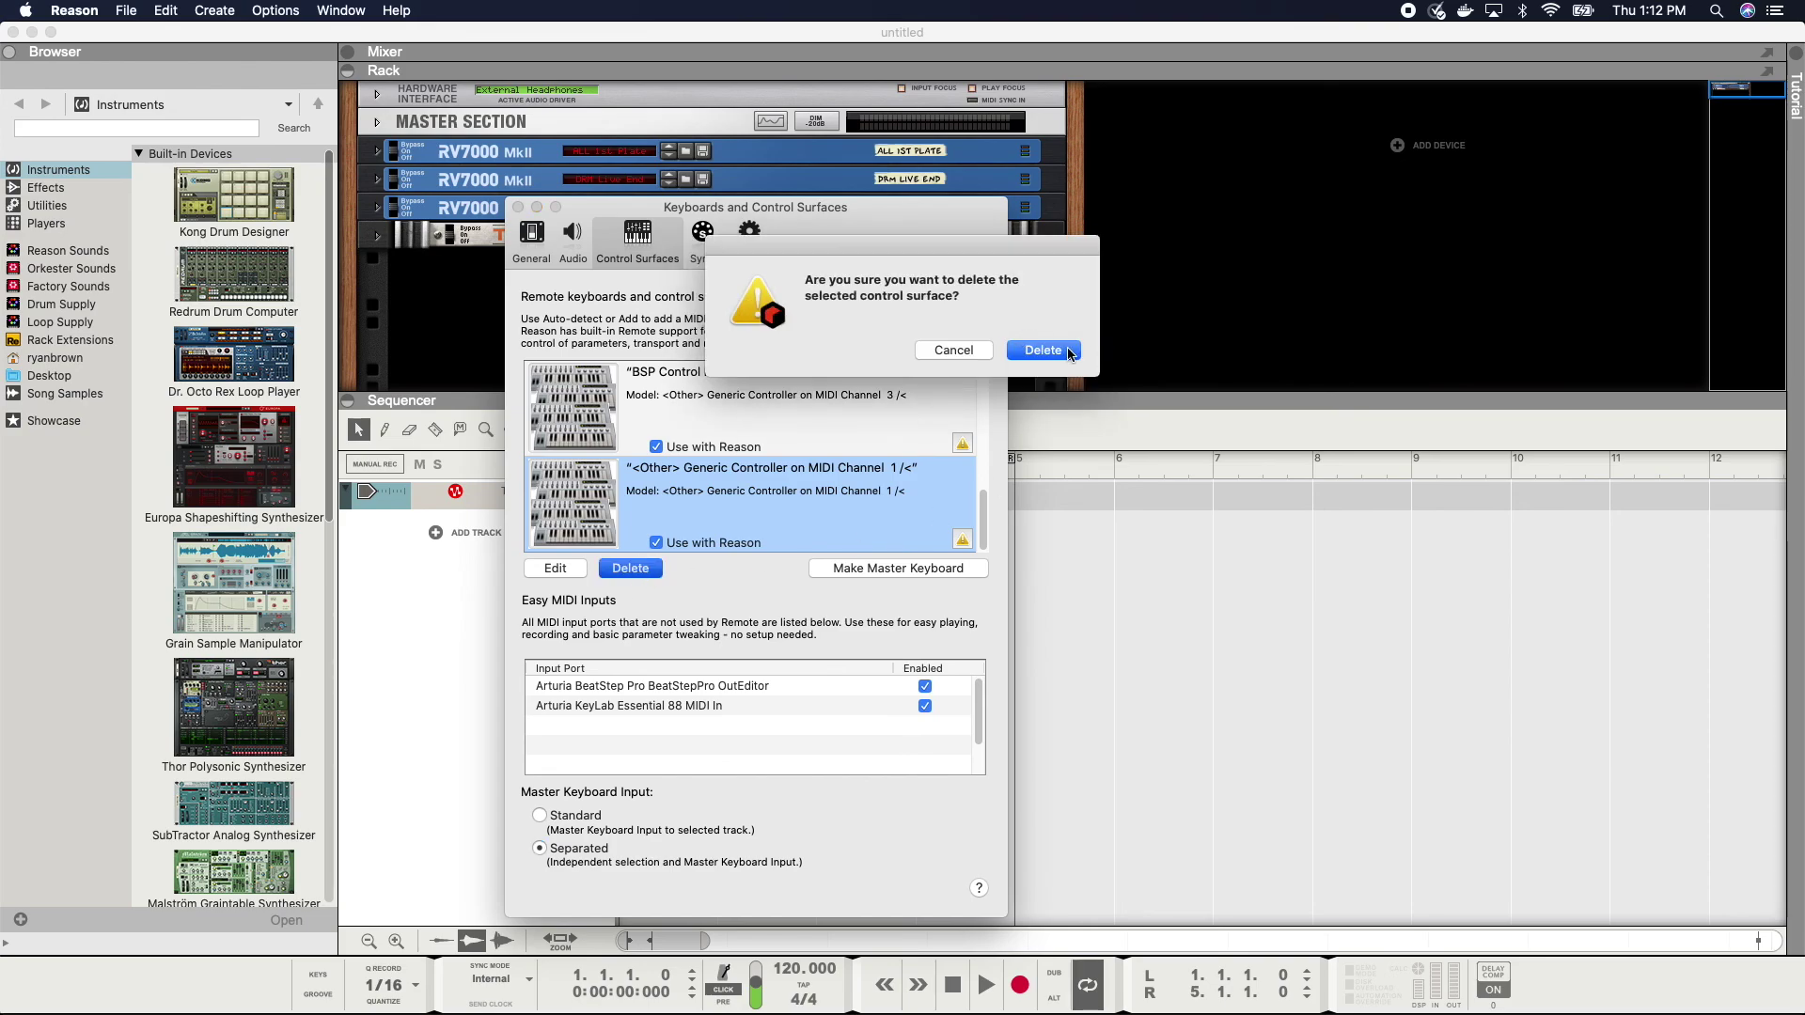
click(1066, 351)
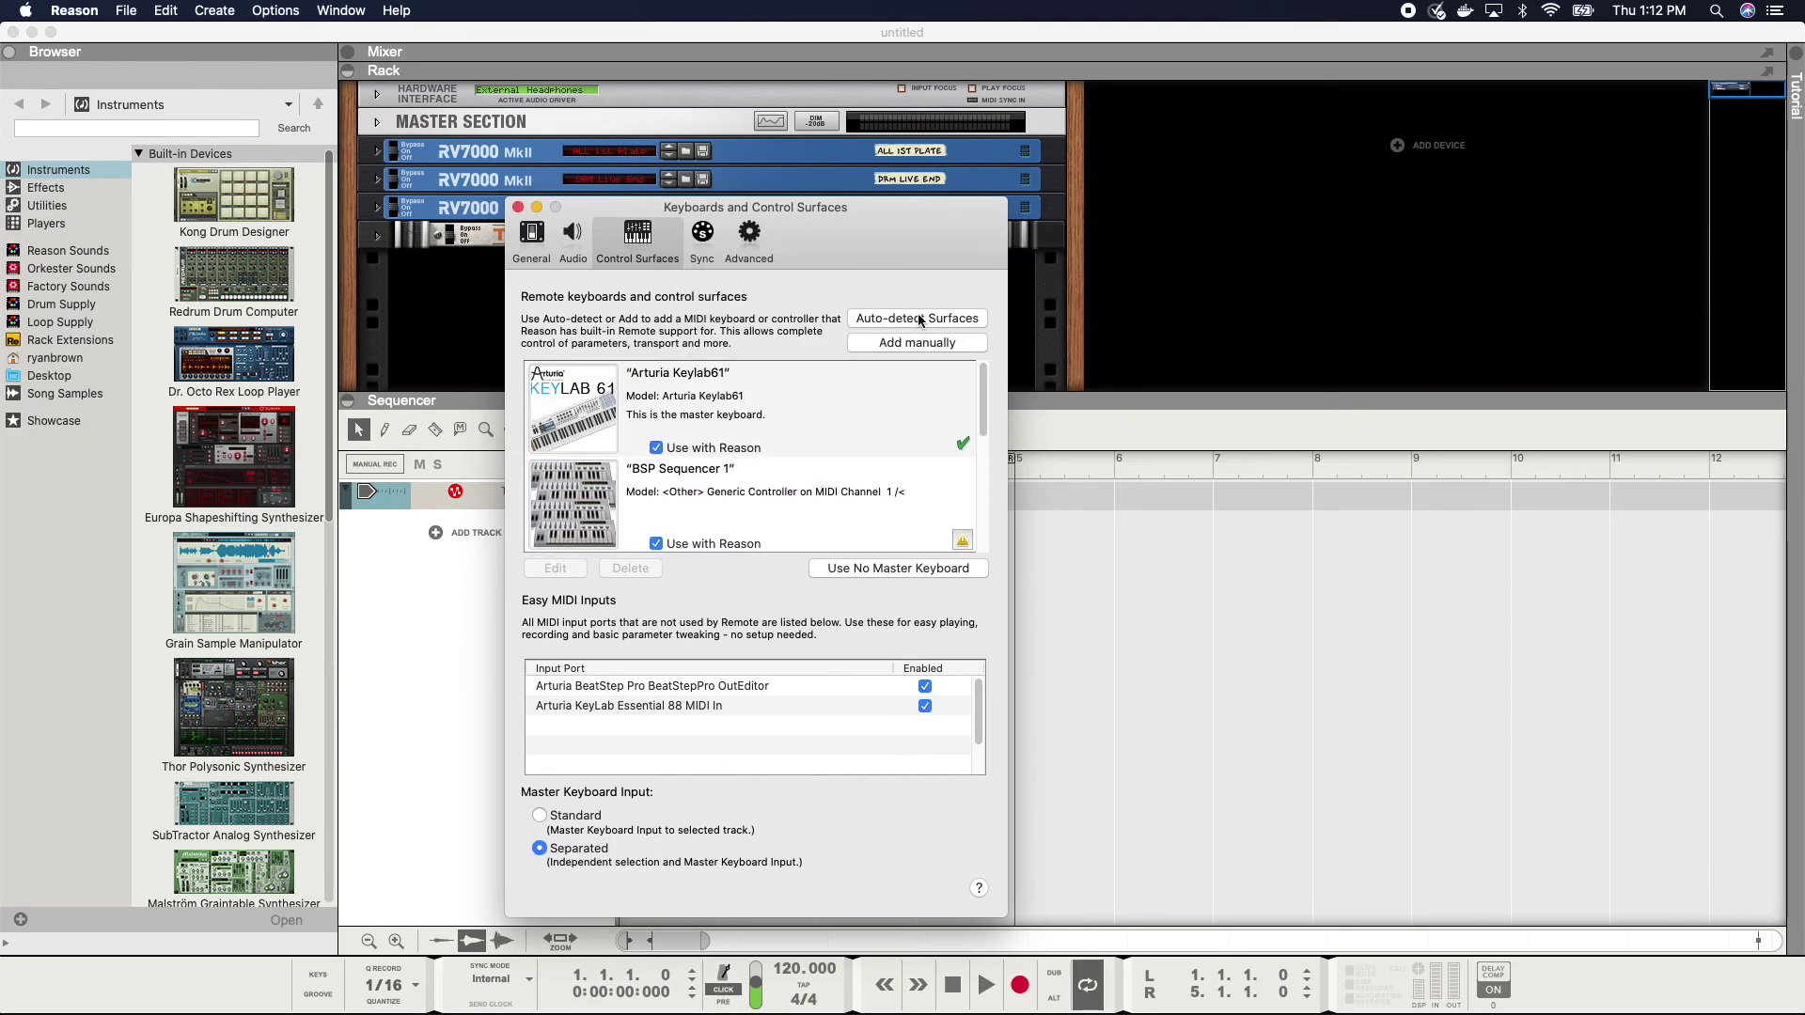
- Fill in a manual control surface as <Other> Generic Controller on MIDI Channel 2 with In Port Arturia BeatStep Pro Arturia BeatStepPro, and cancel it
click(929, 345)
click(786, 288)
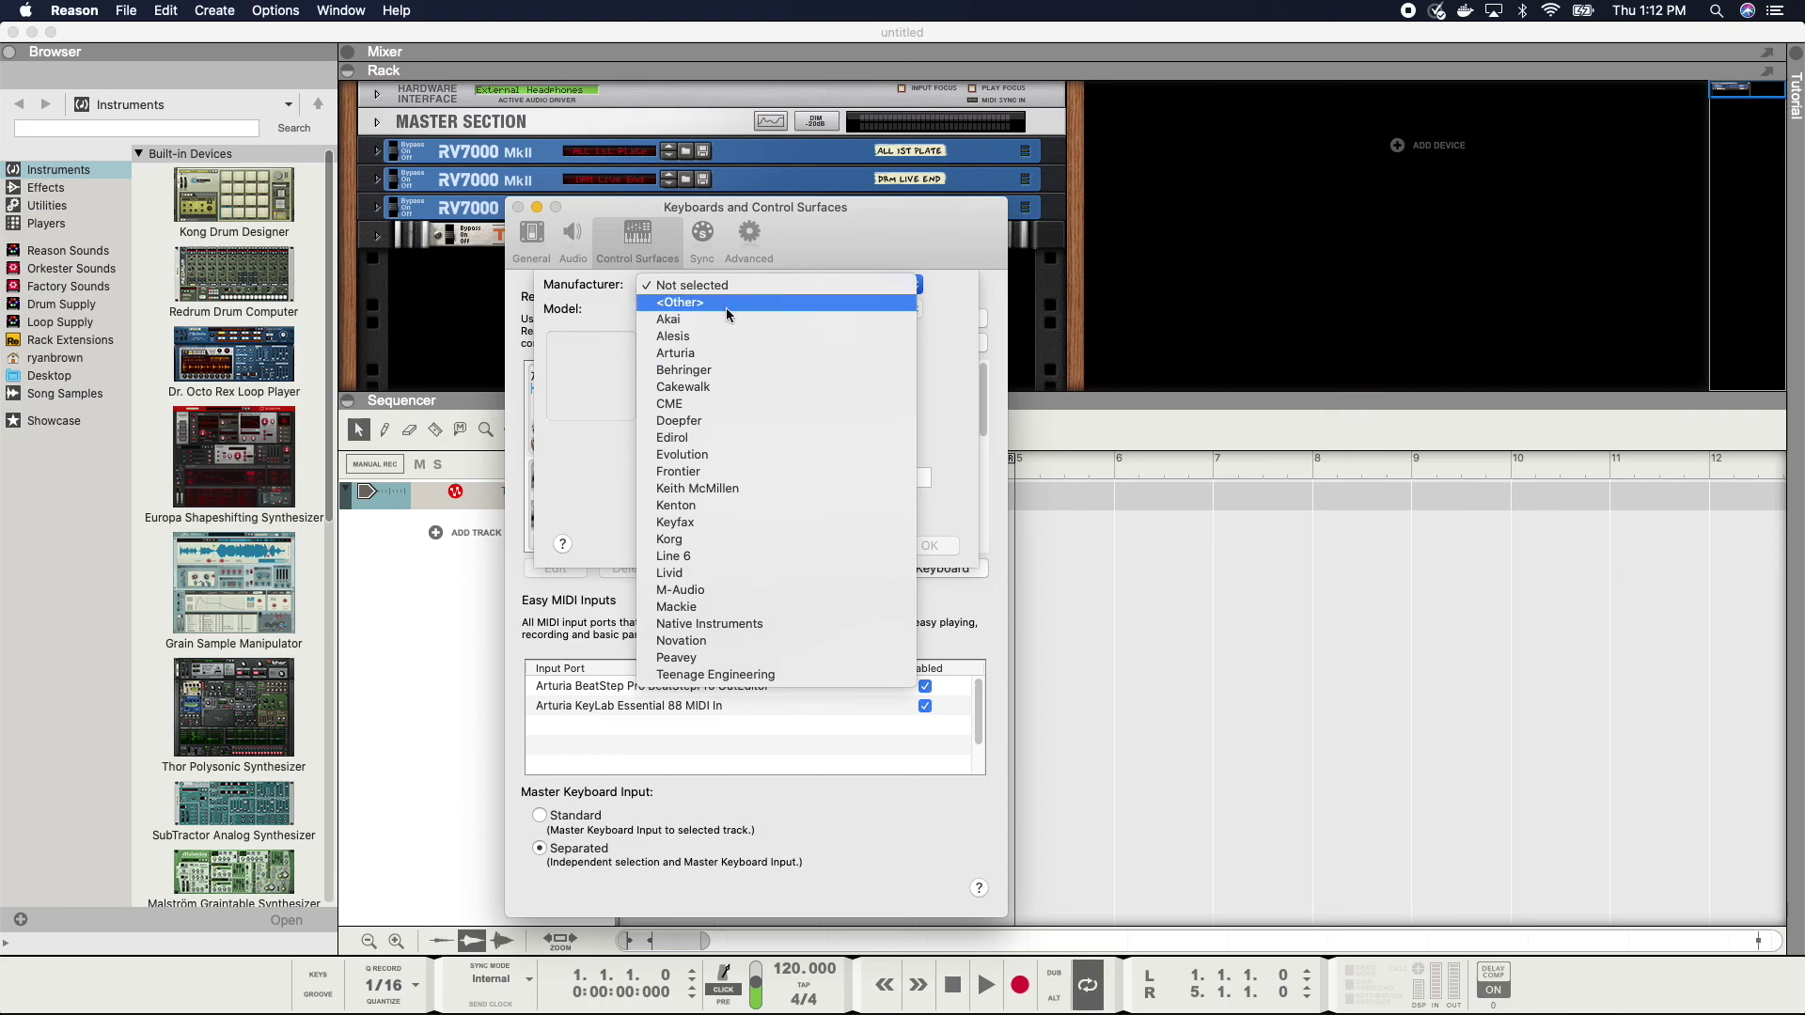
click(732, 301)
click(748, 308)
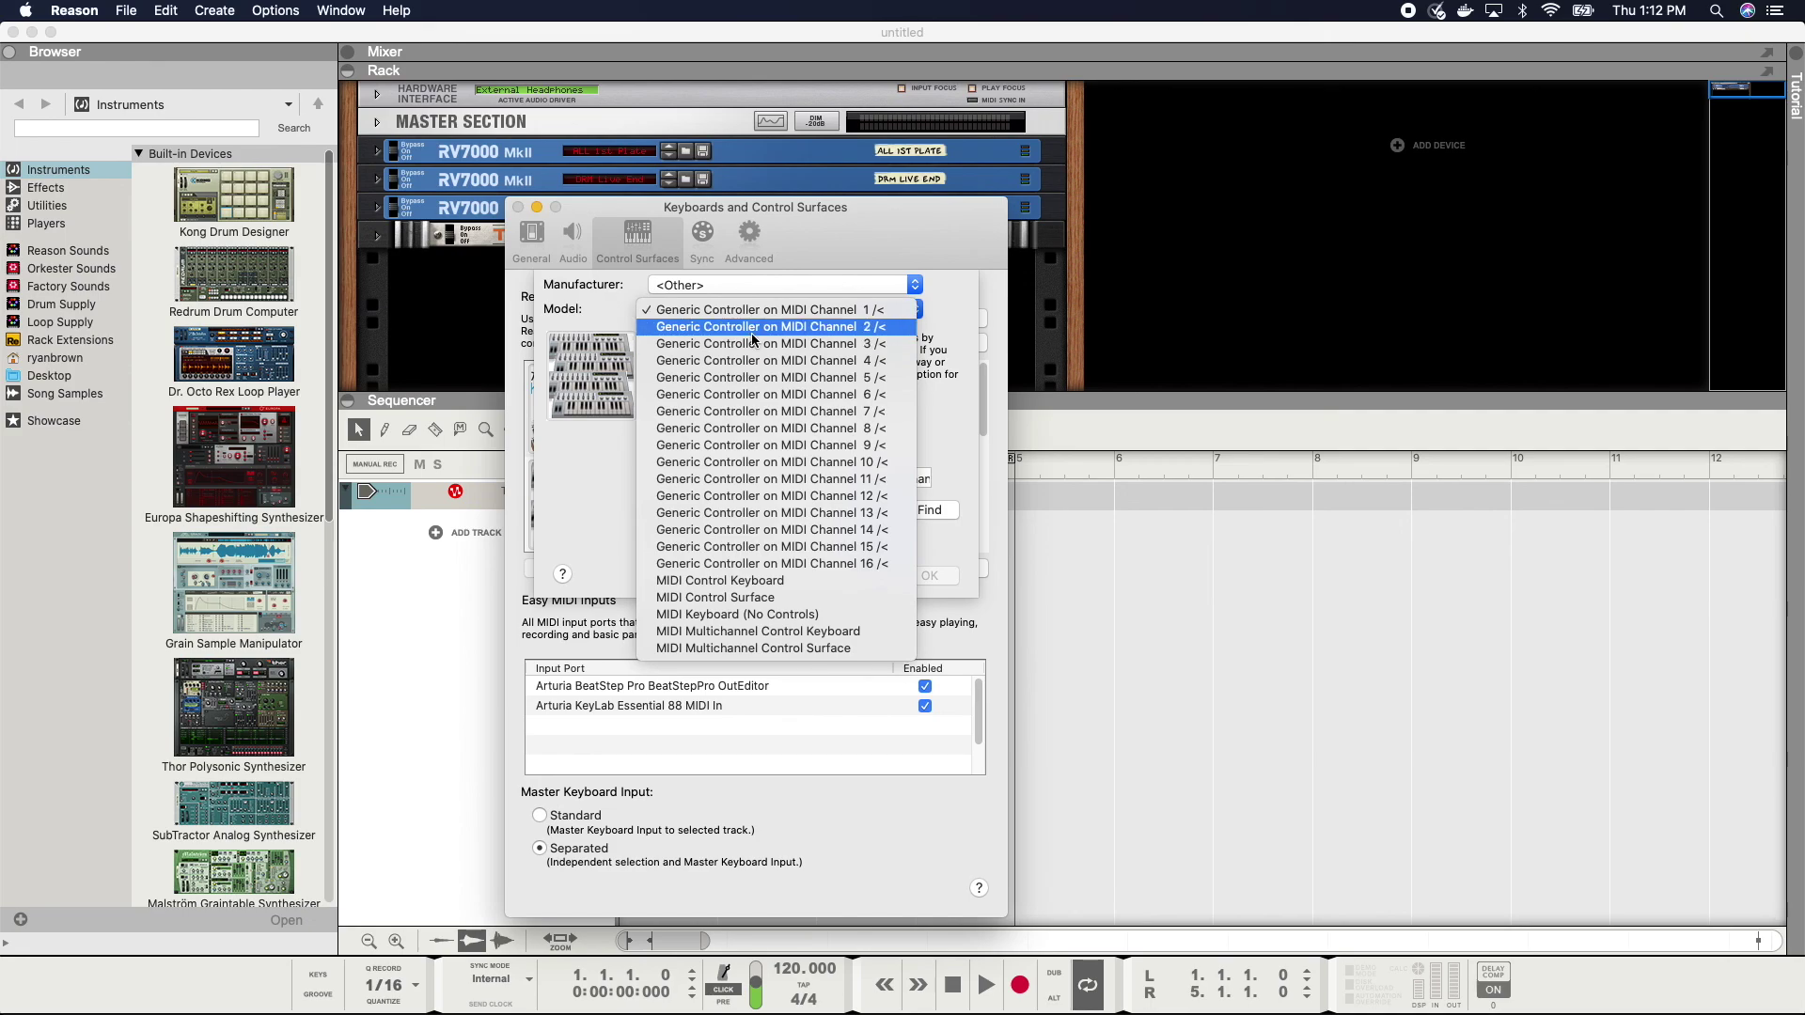
click(720, 328)
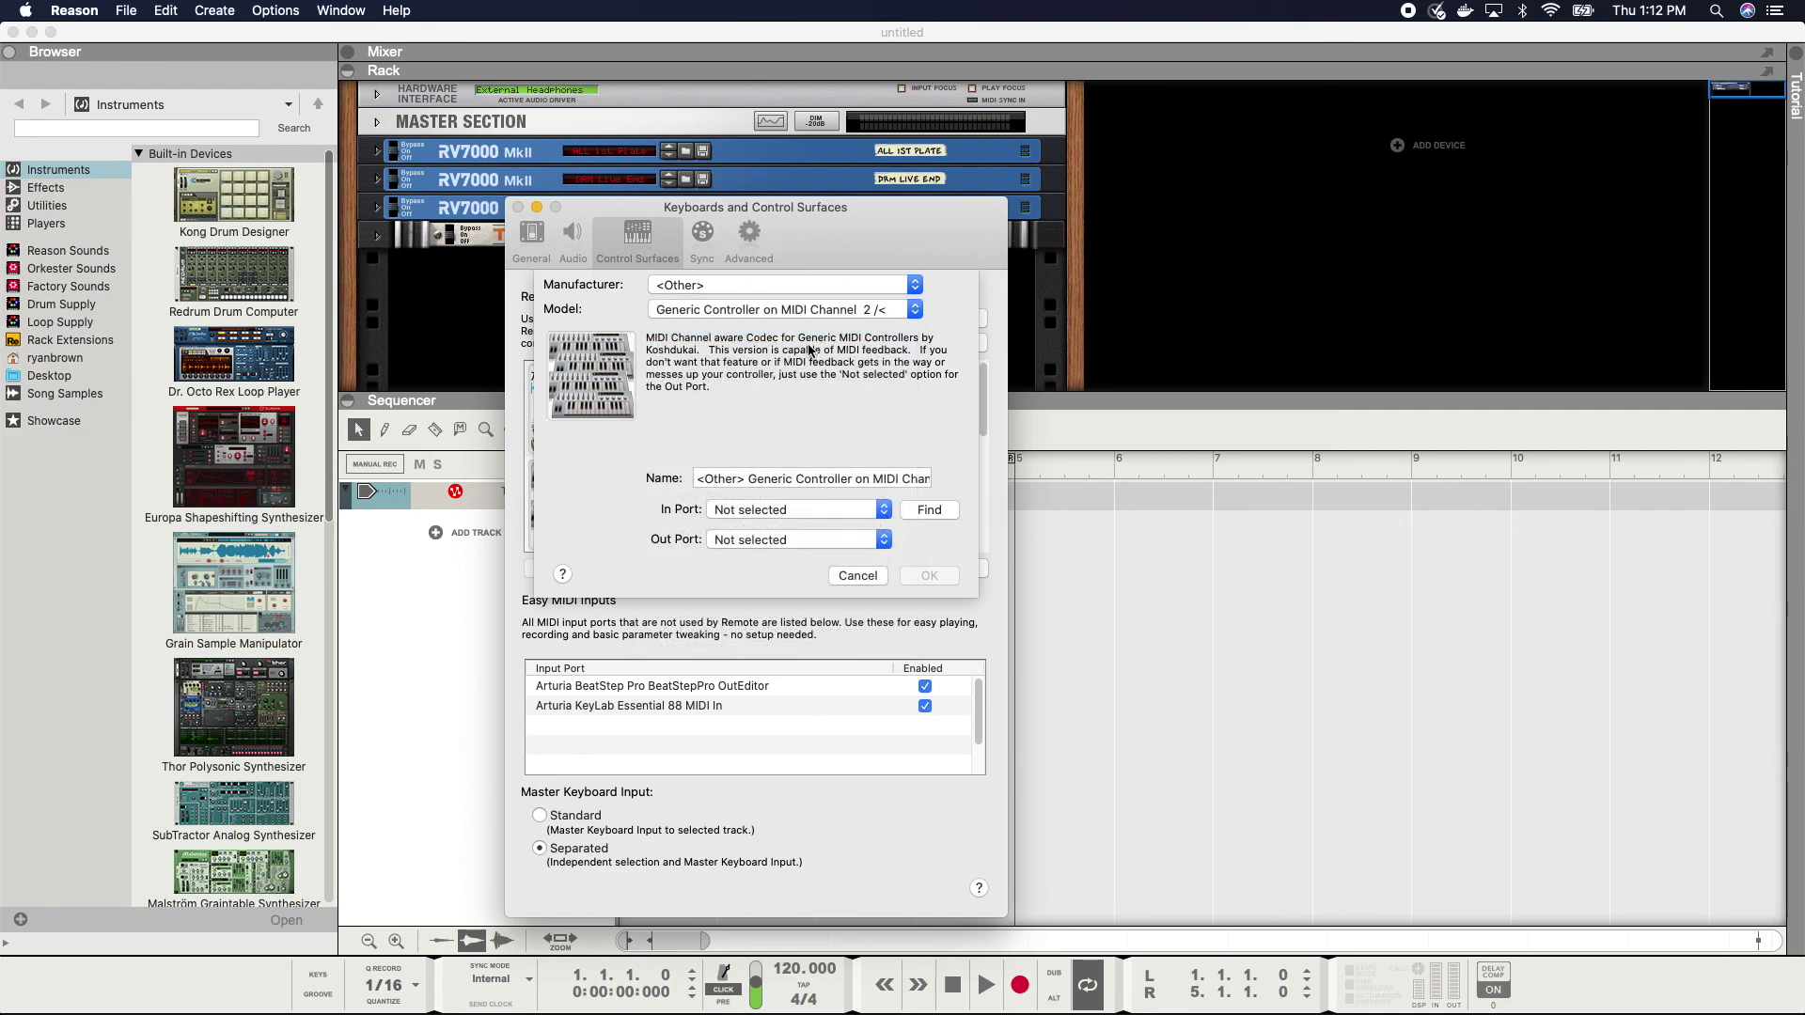
click(839, 518)
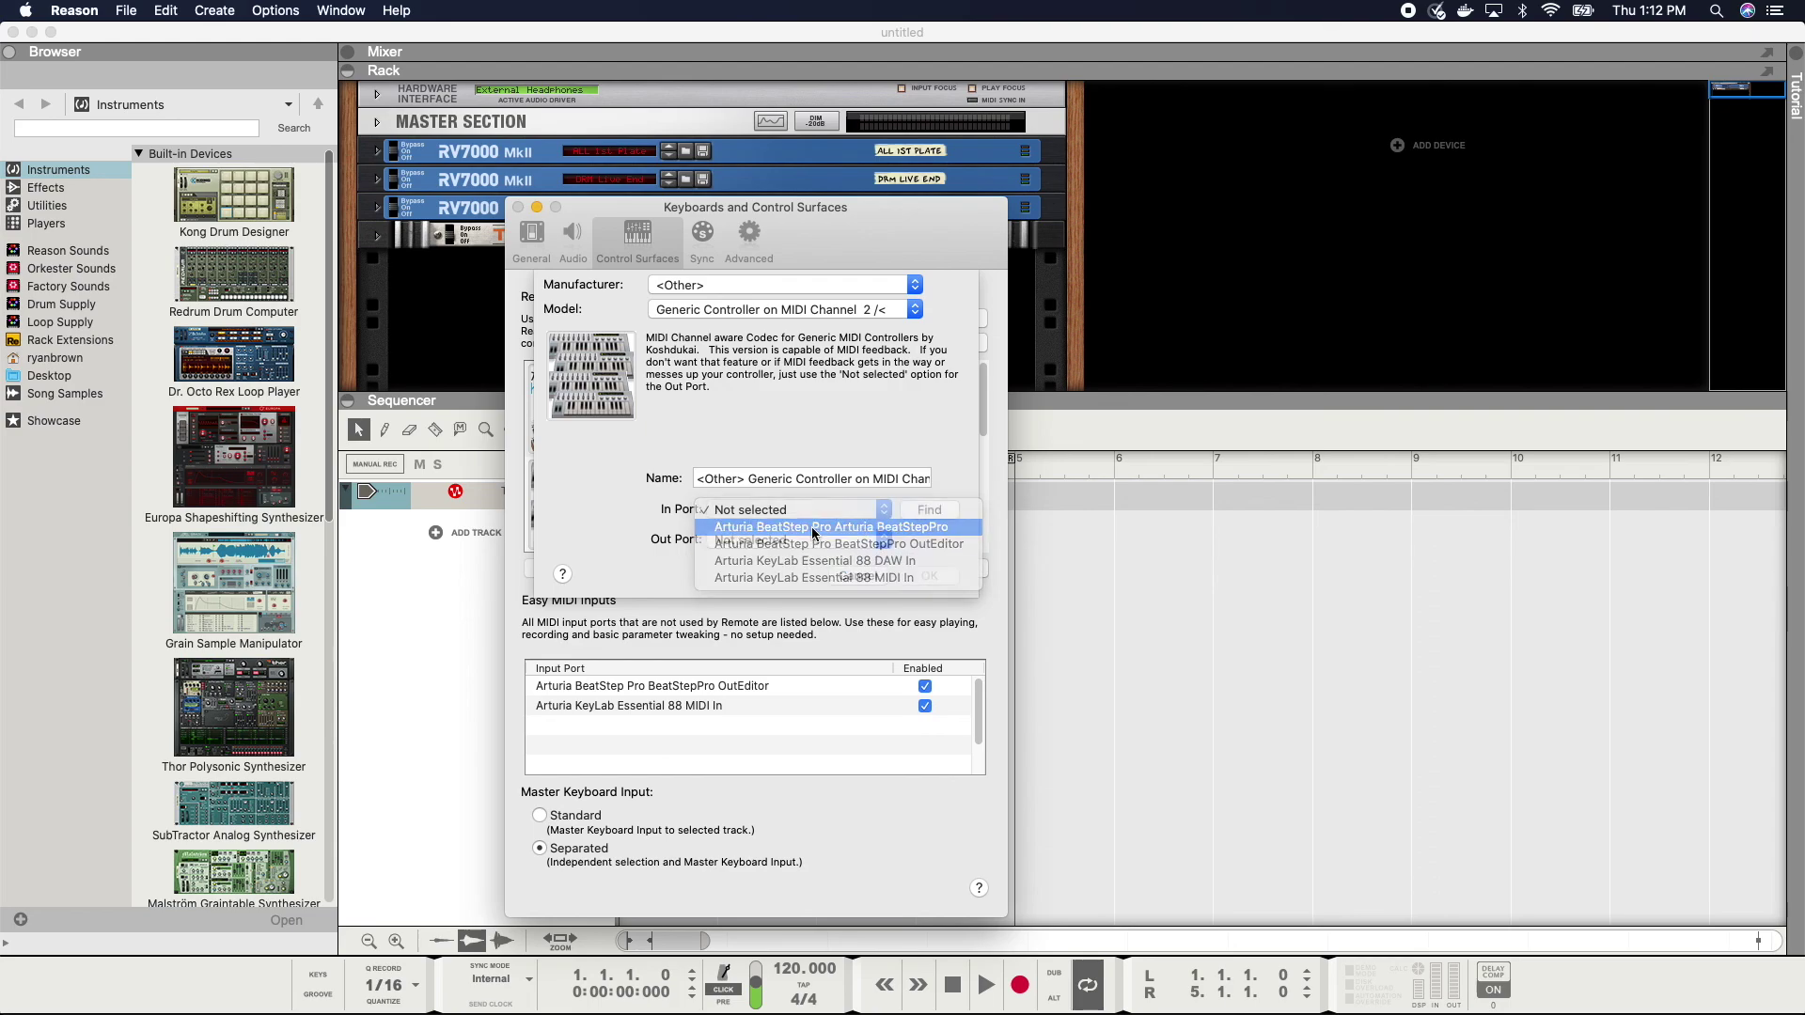
click(814, 528)
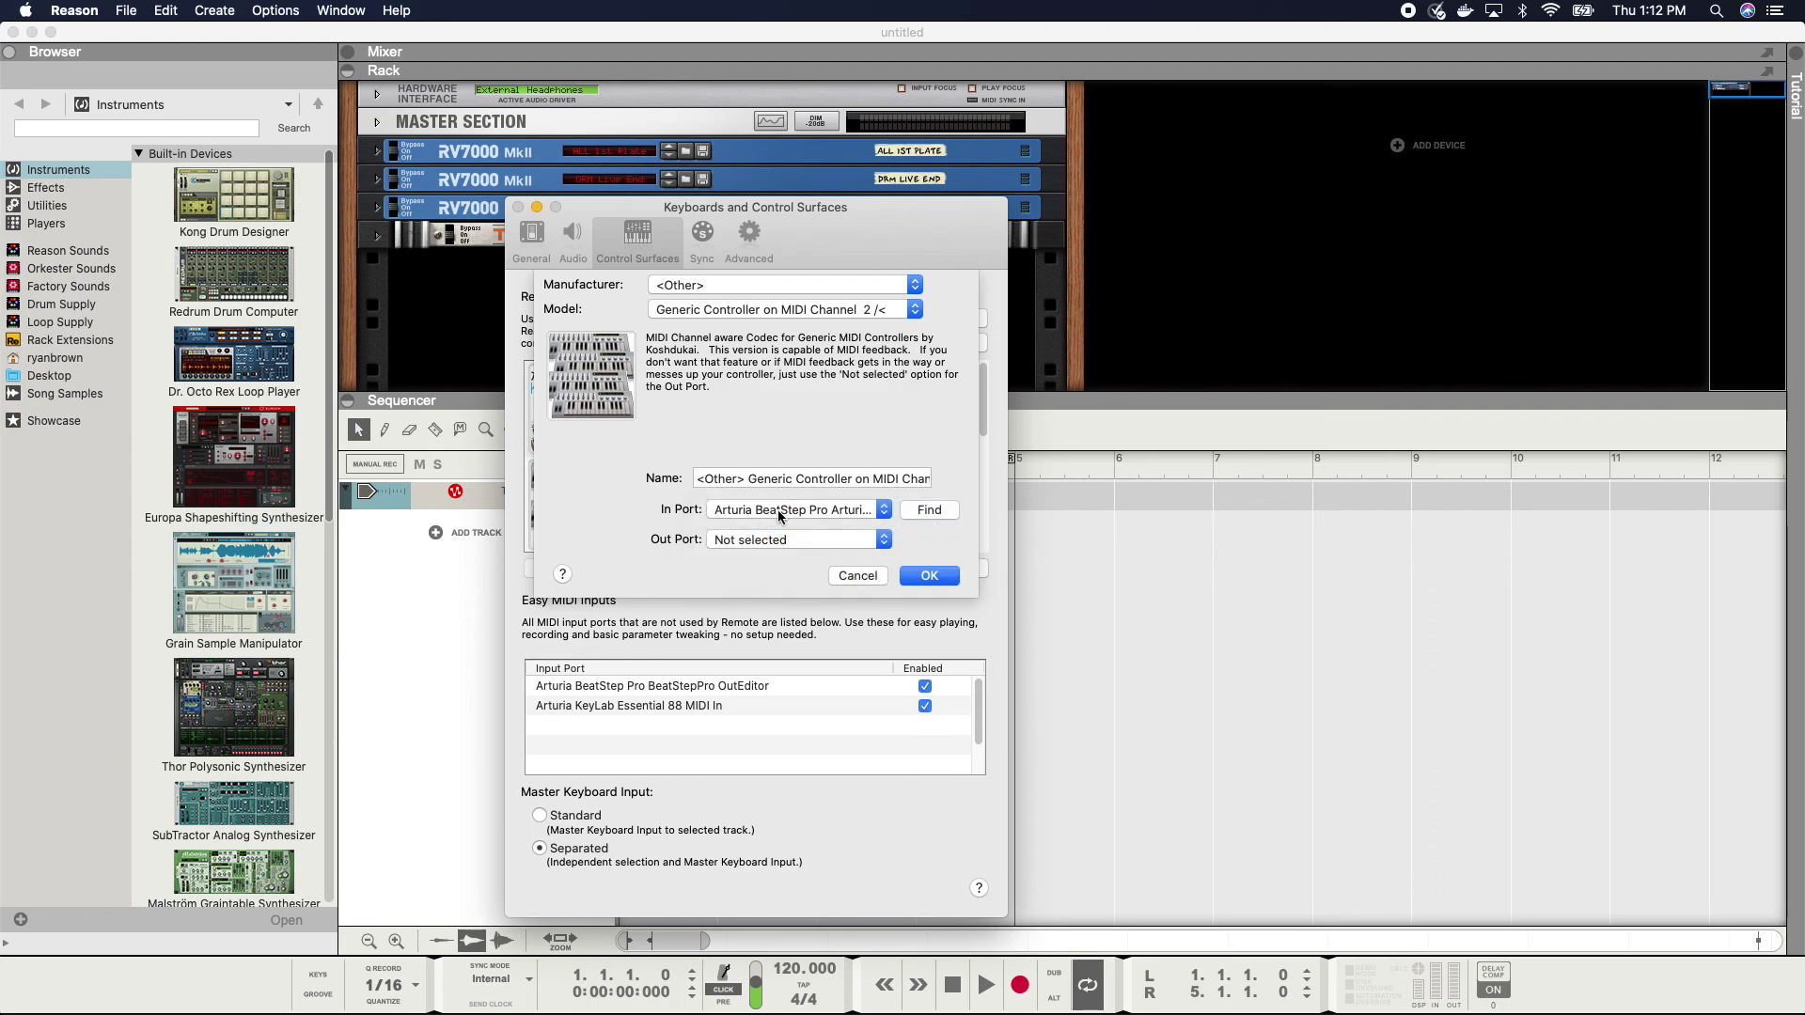
click(858, 577)
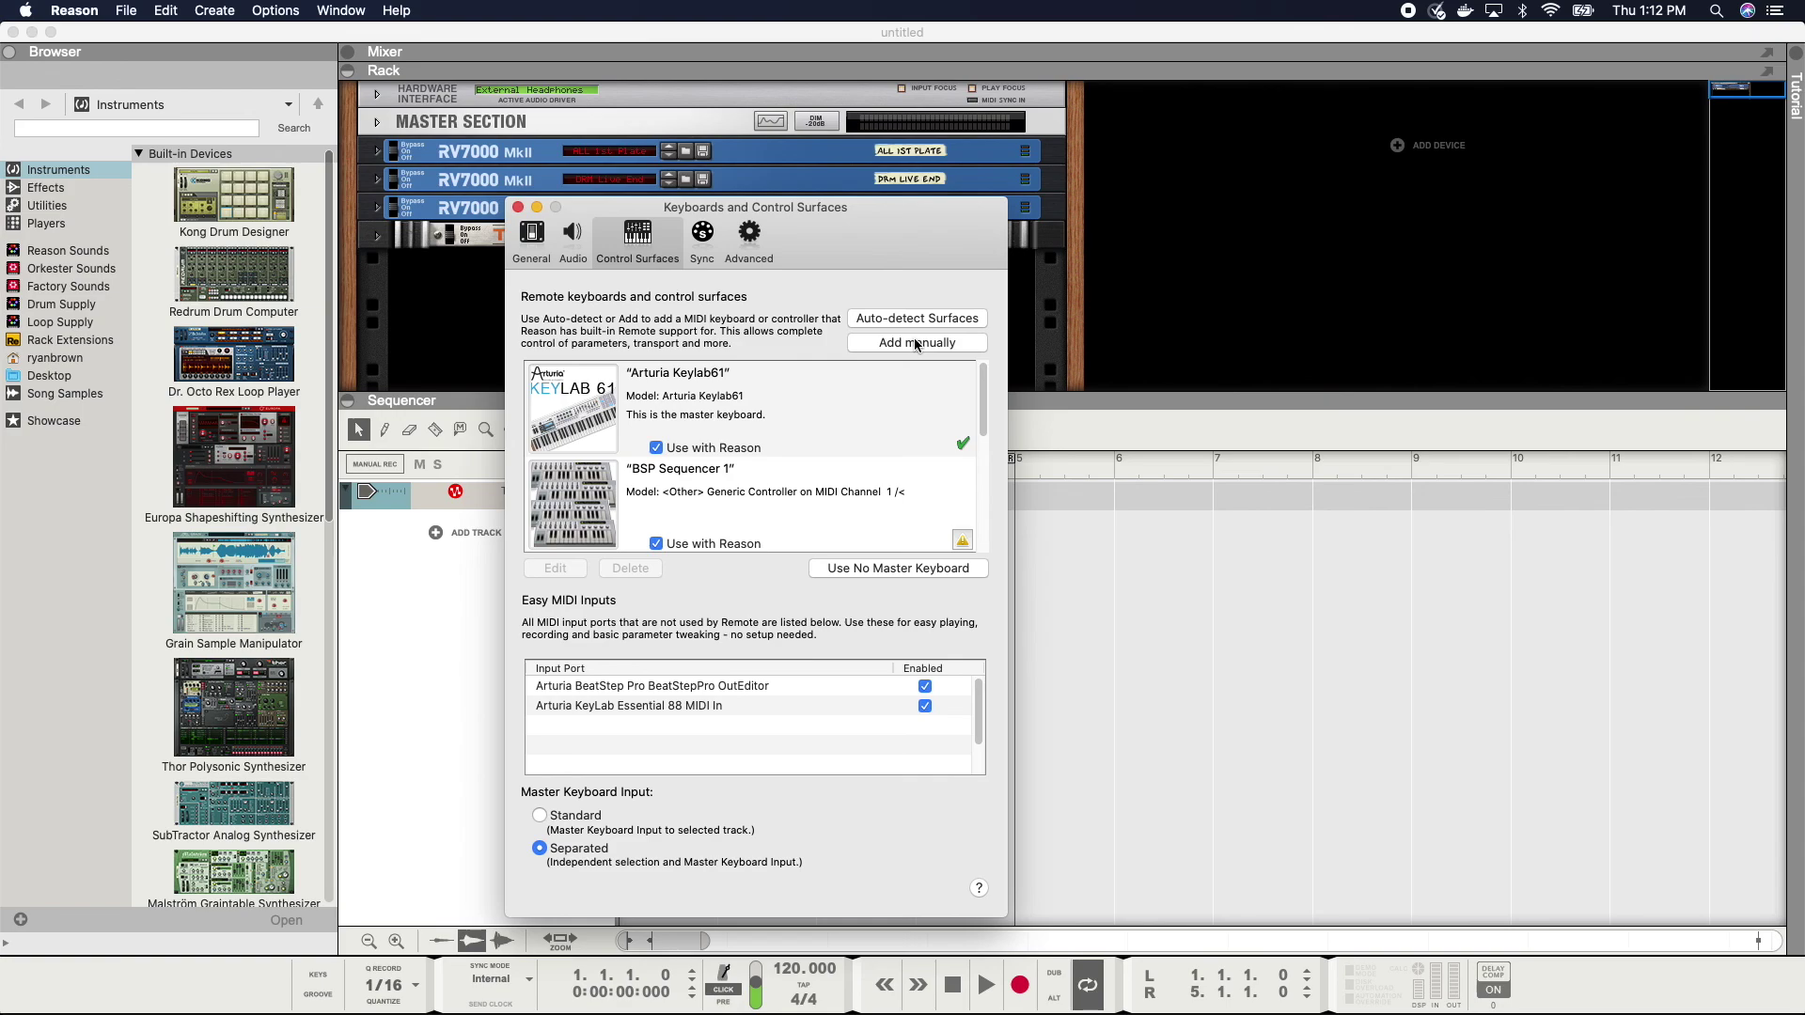
- Set up a manual control surface as <Other> Generic Controller on MIDI Channel 10, show its In Port choices, and cancel it
click(913, 342)
click(782, 287)
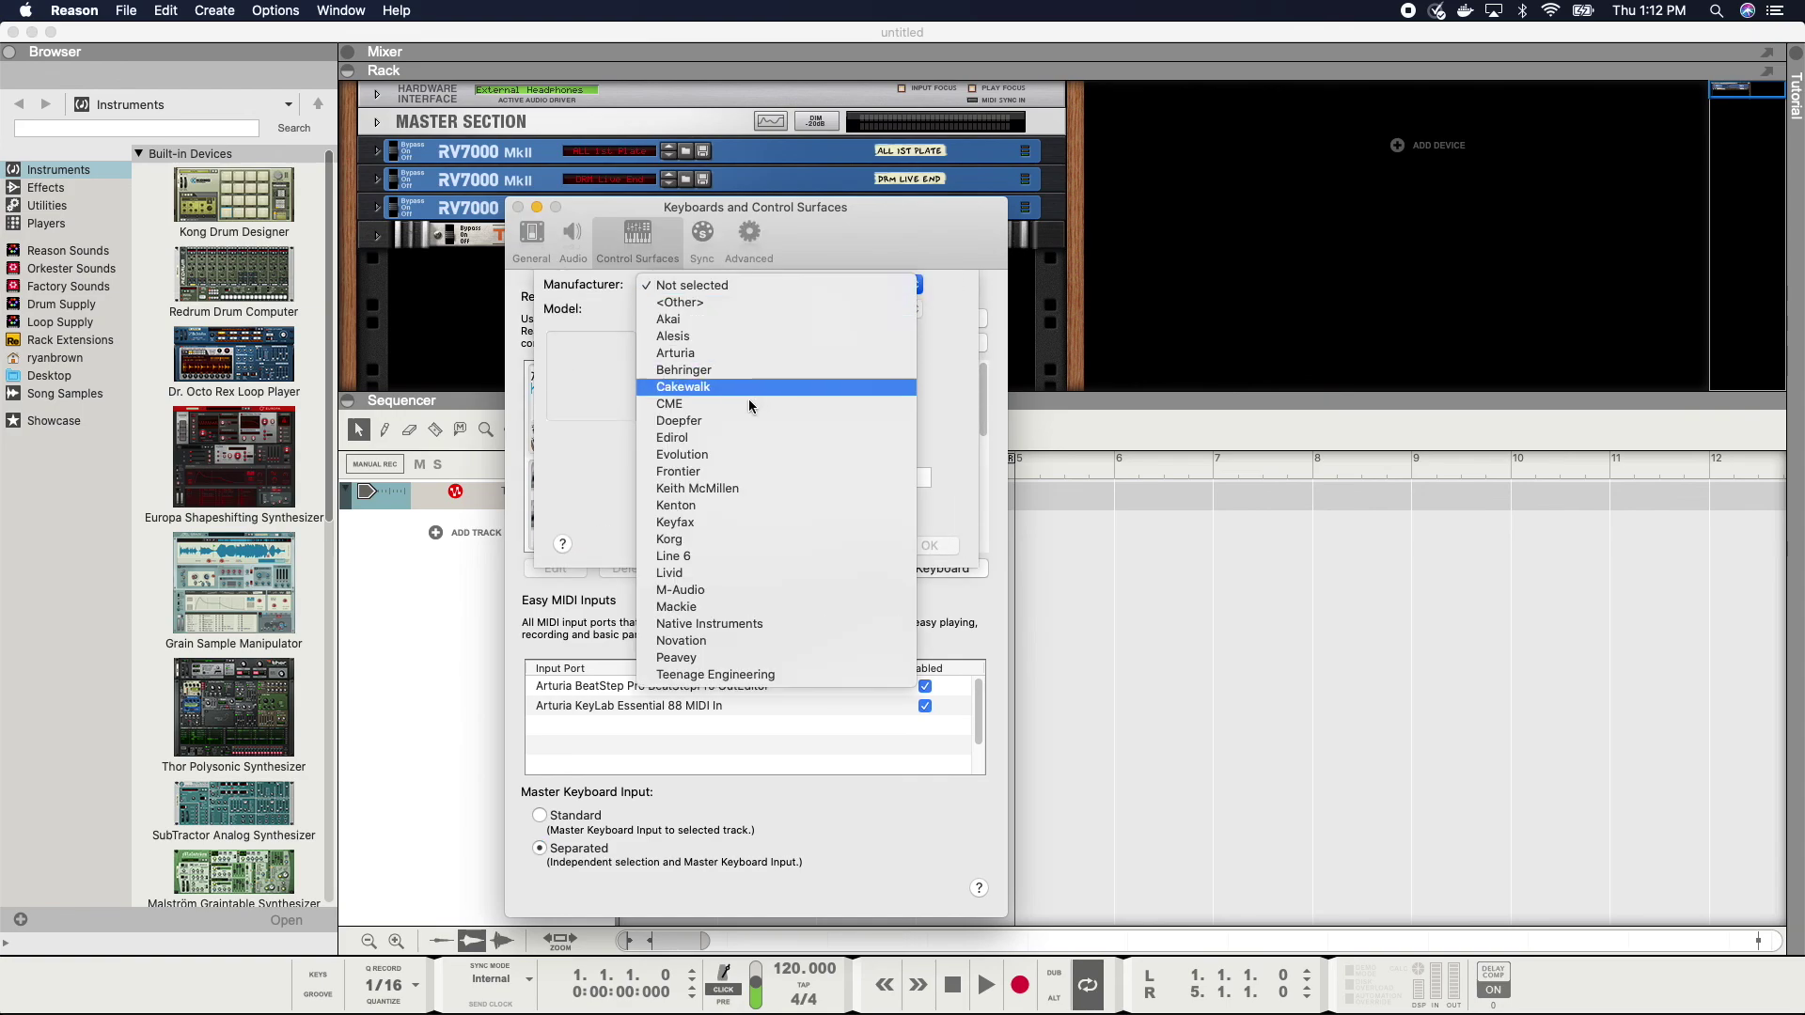
click(763, 302)
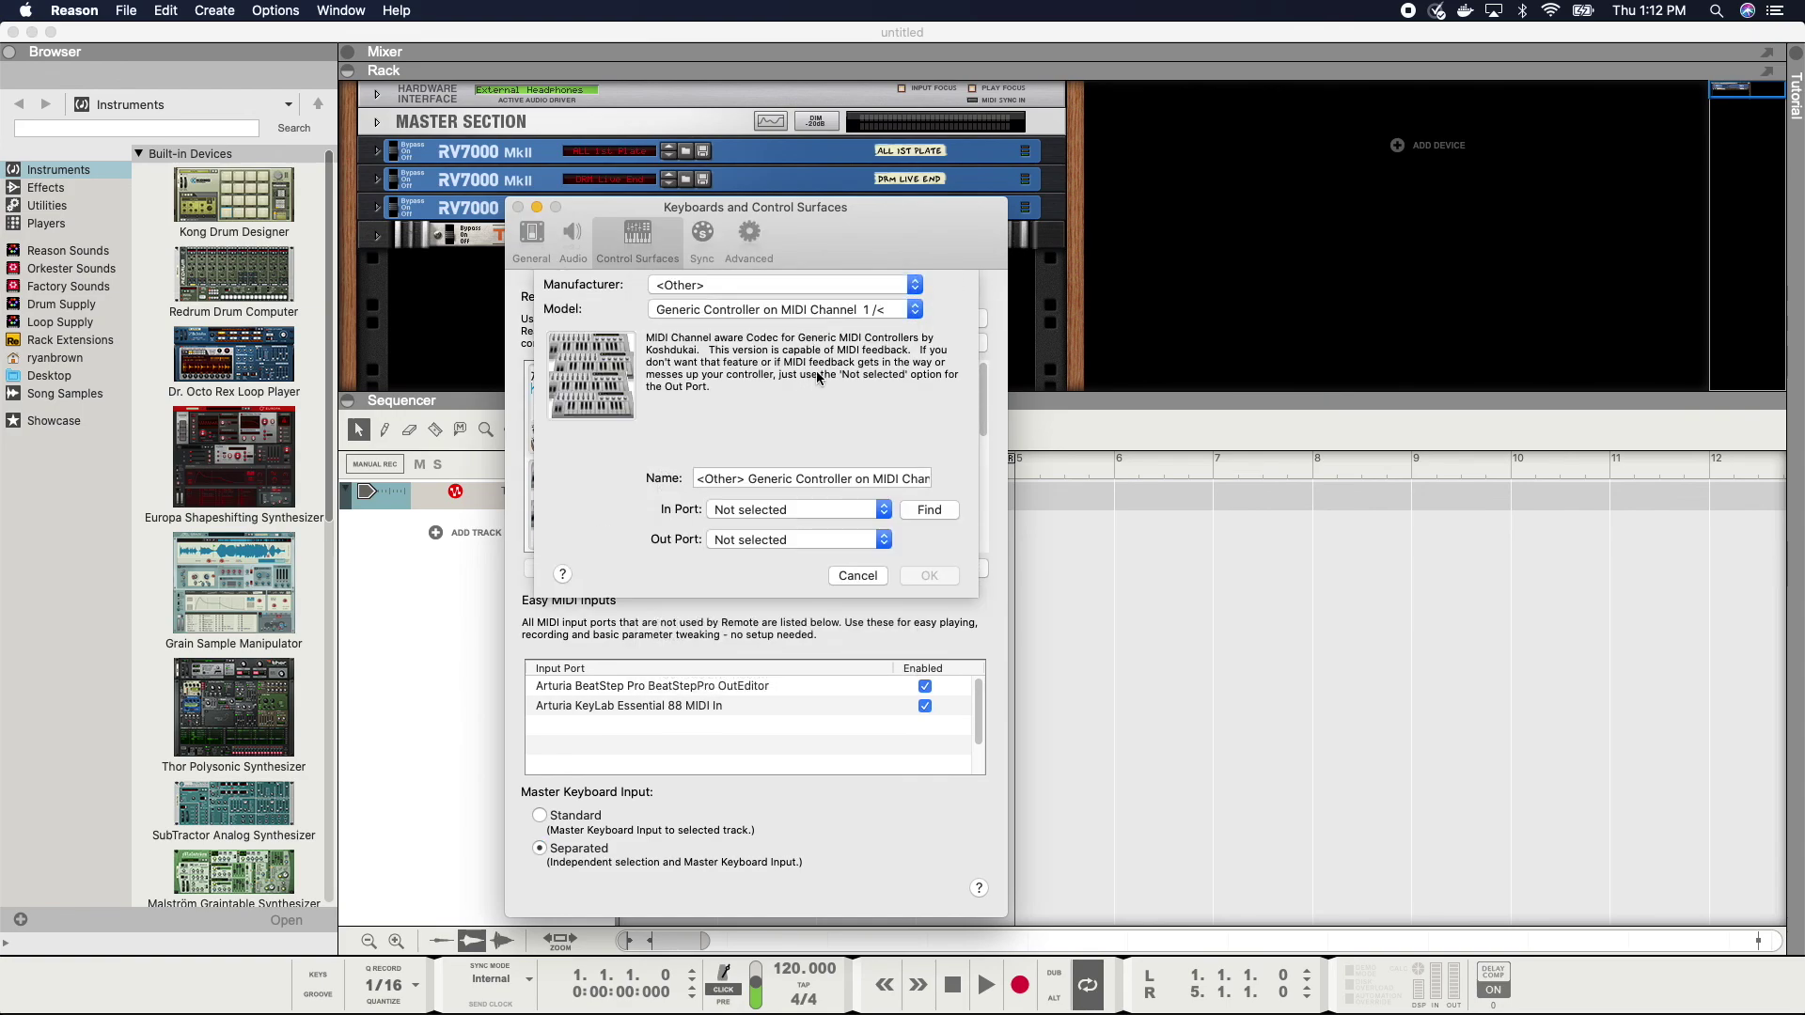
click(825, 311)
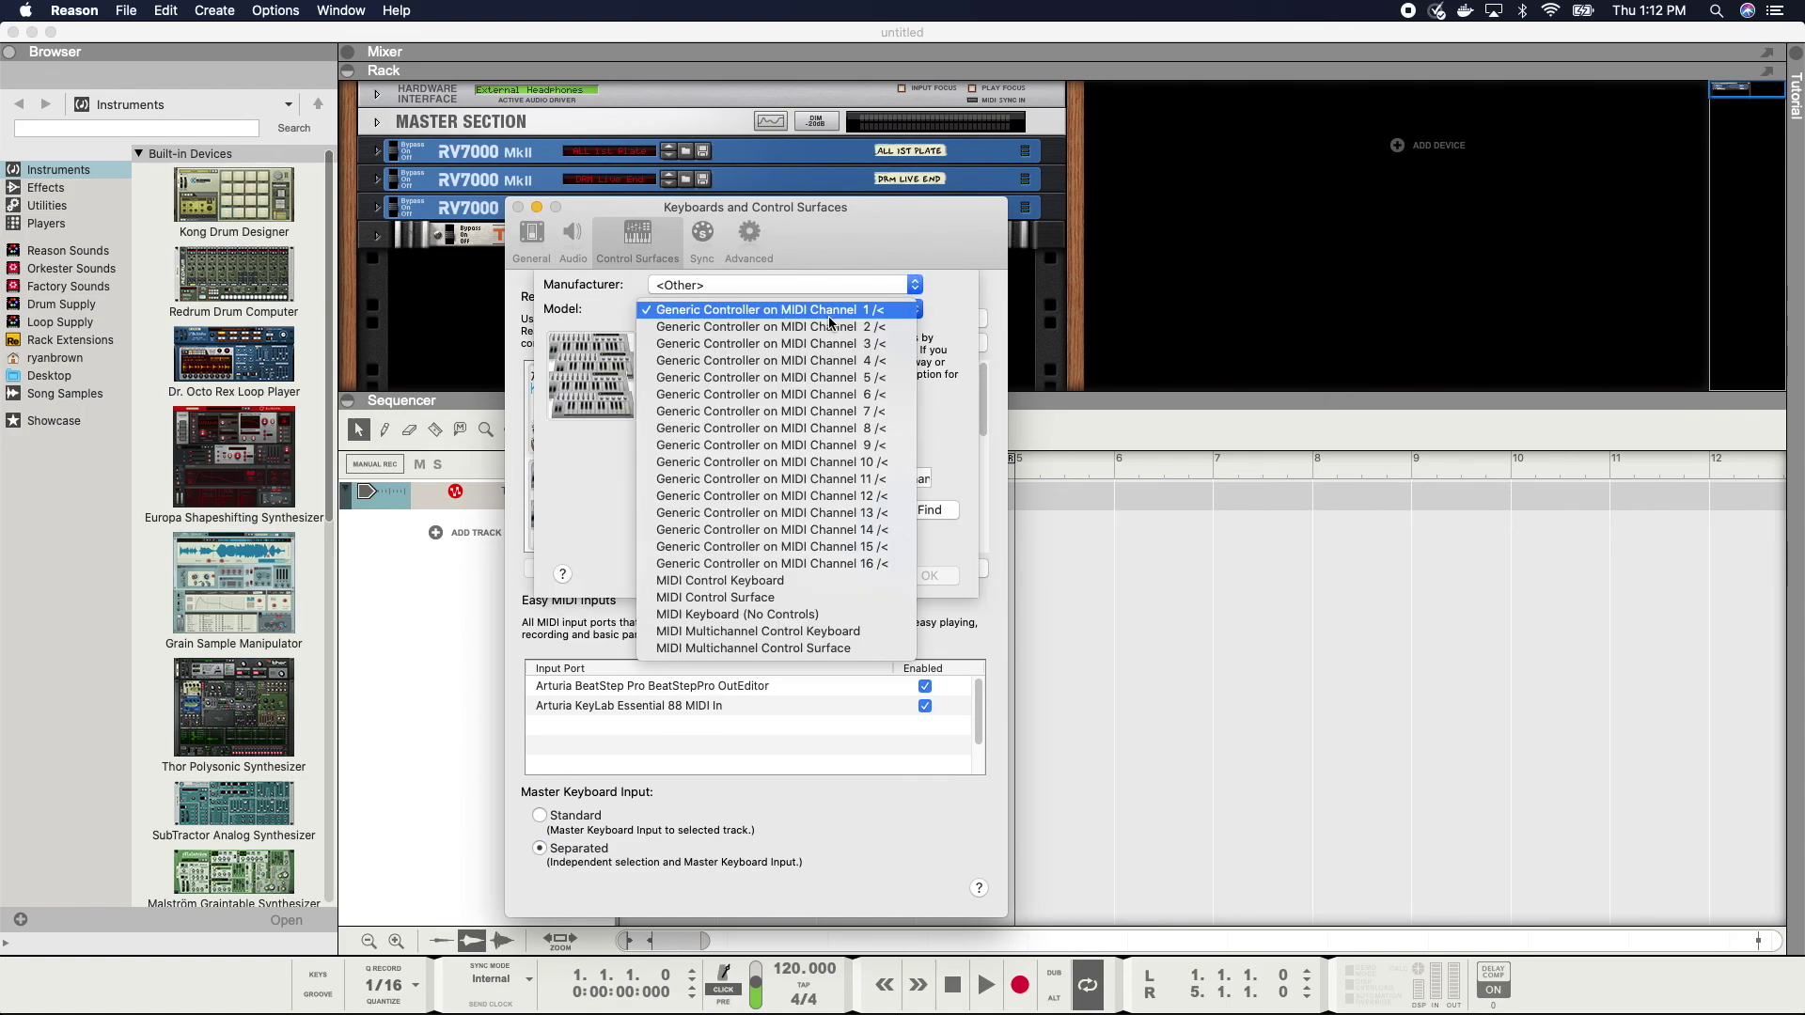
click(818, 462)
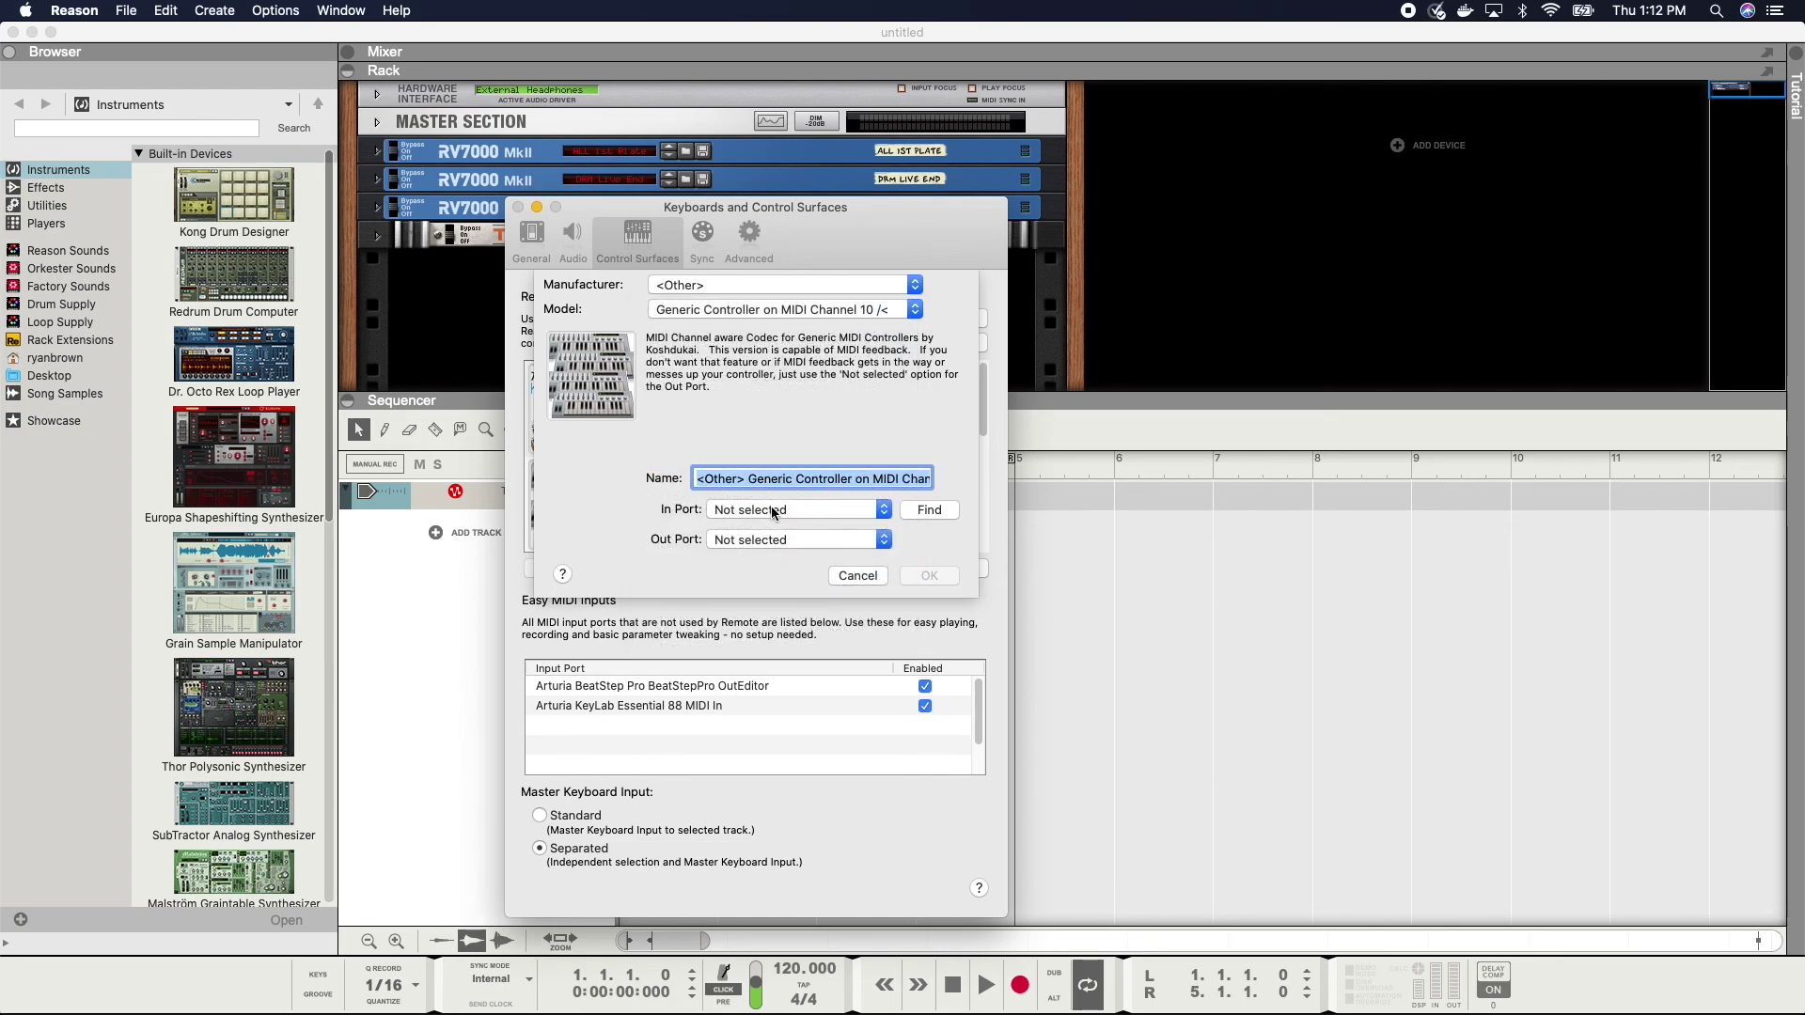
click(882, 510)
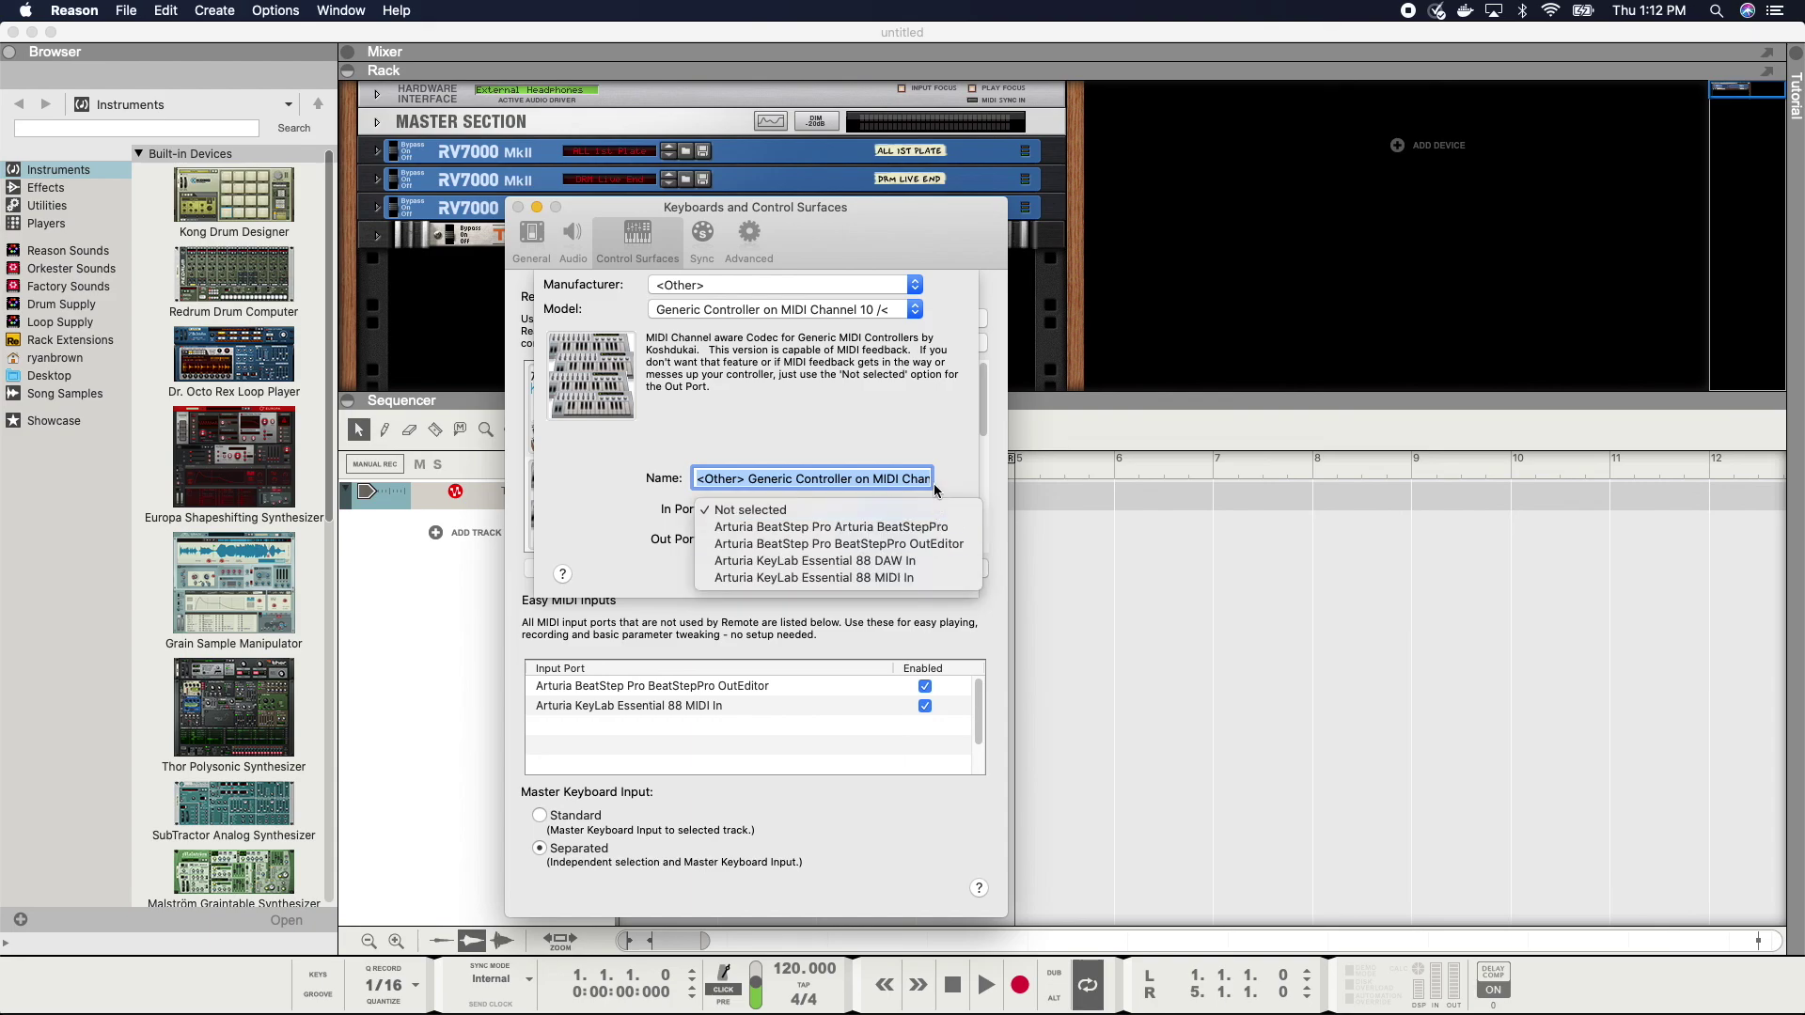
click(891, 411)
click(867, 576)
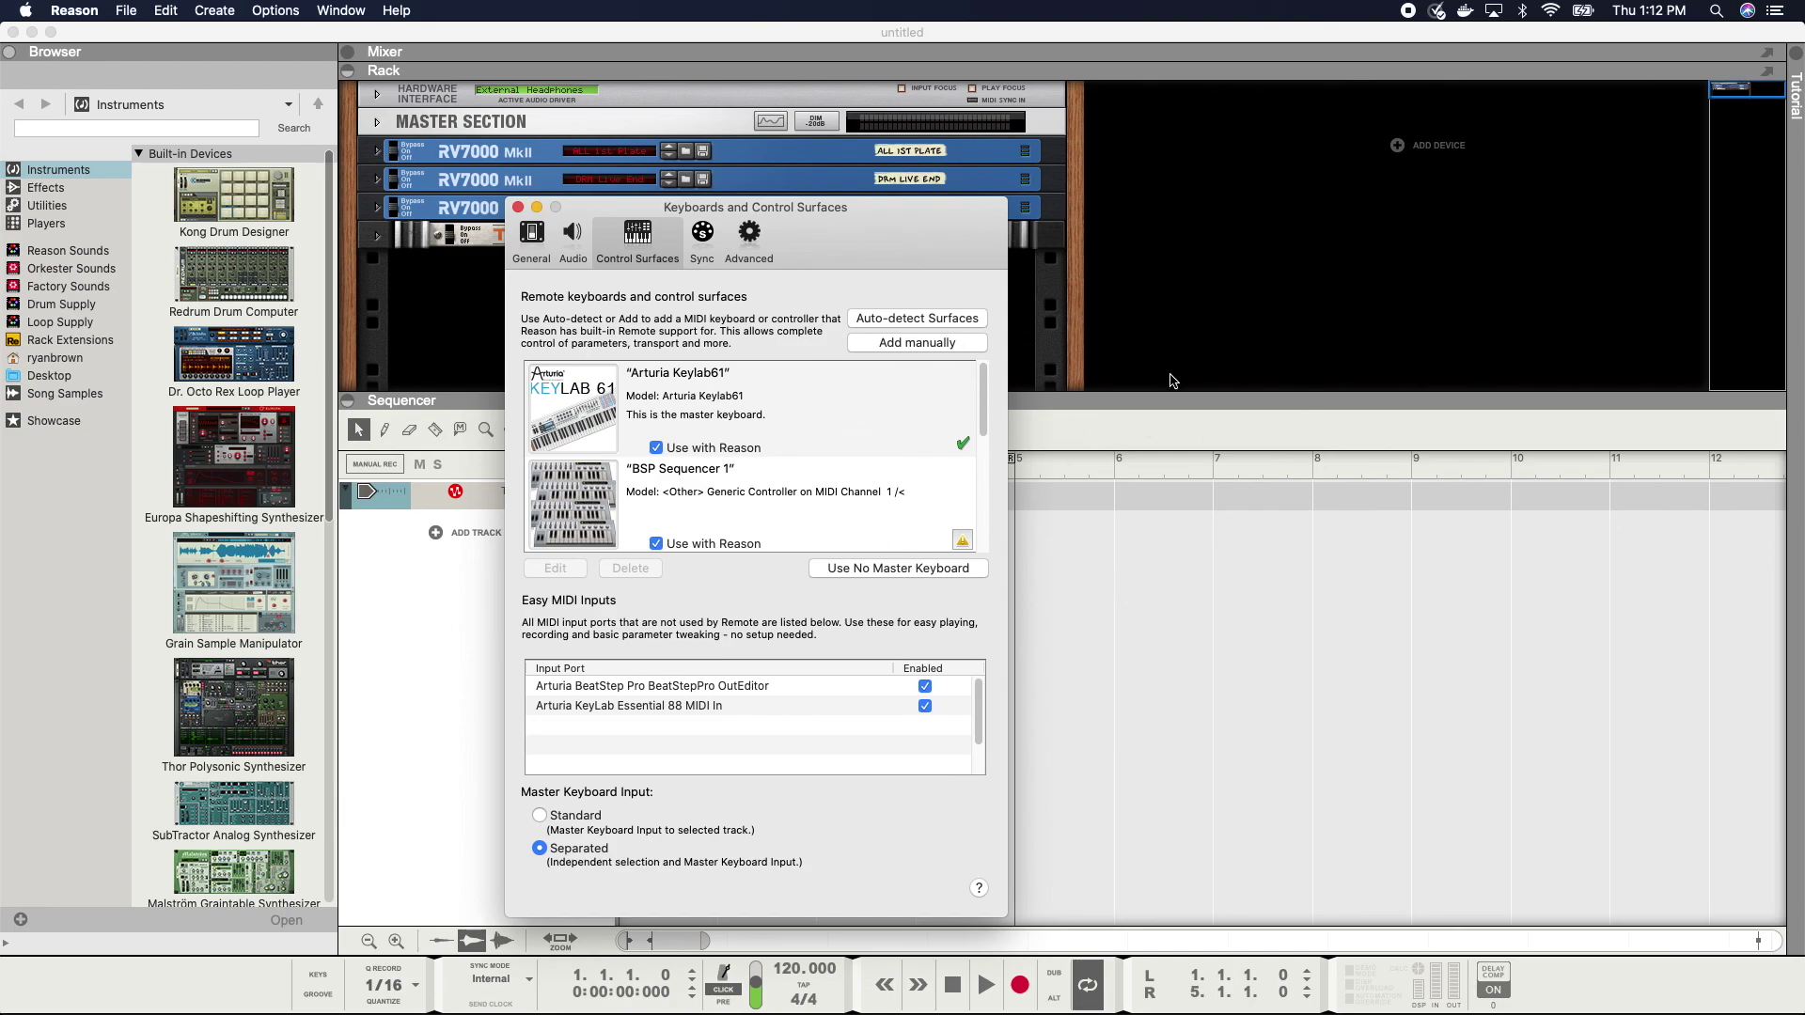
- Start a manual control surface with manufacturer <Other> and model Generic Controller on MIDI Channel 3
click(937, 342)
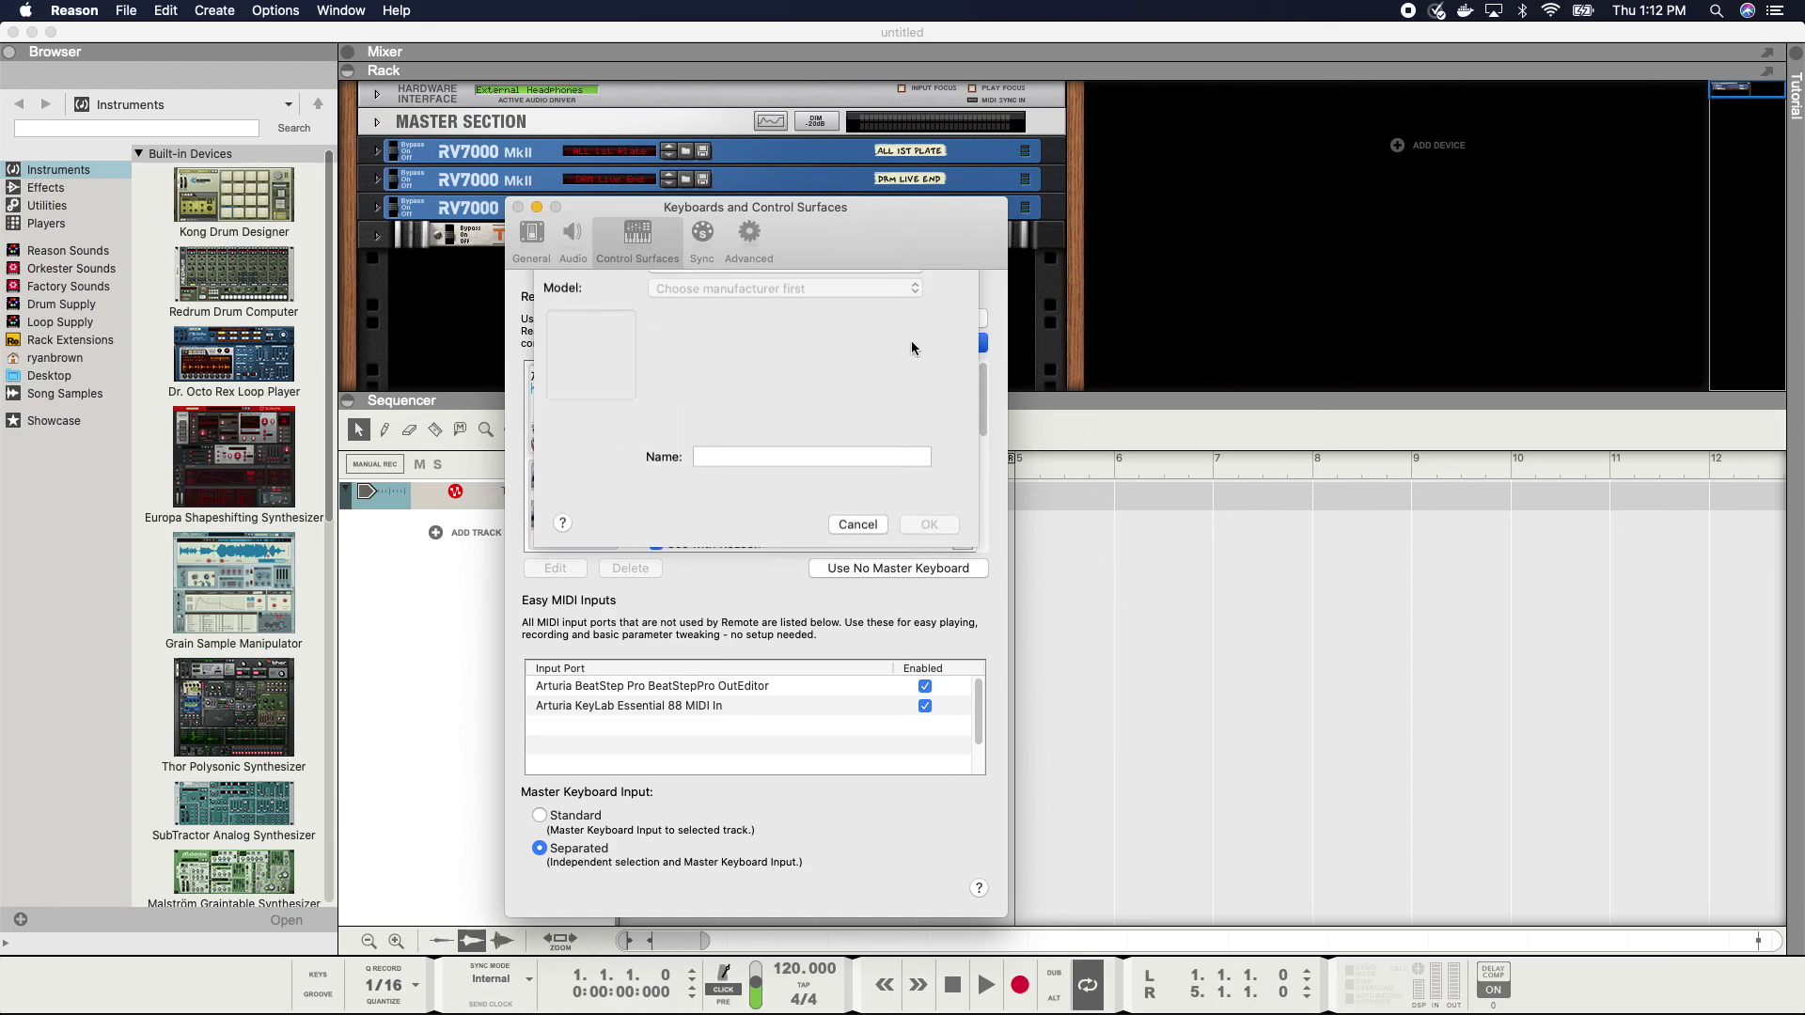
click(759, 286)
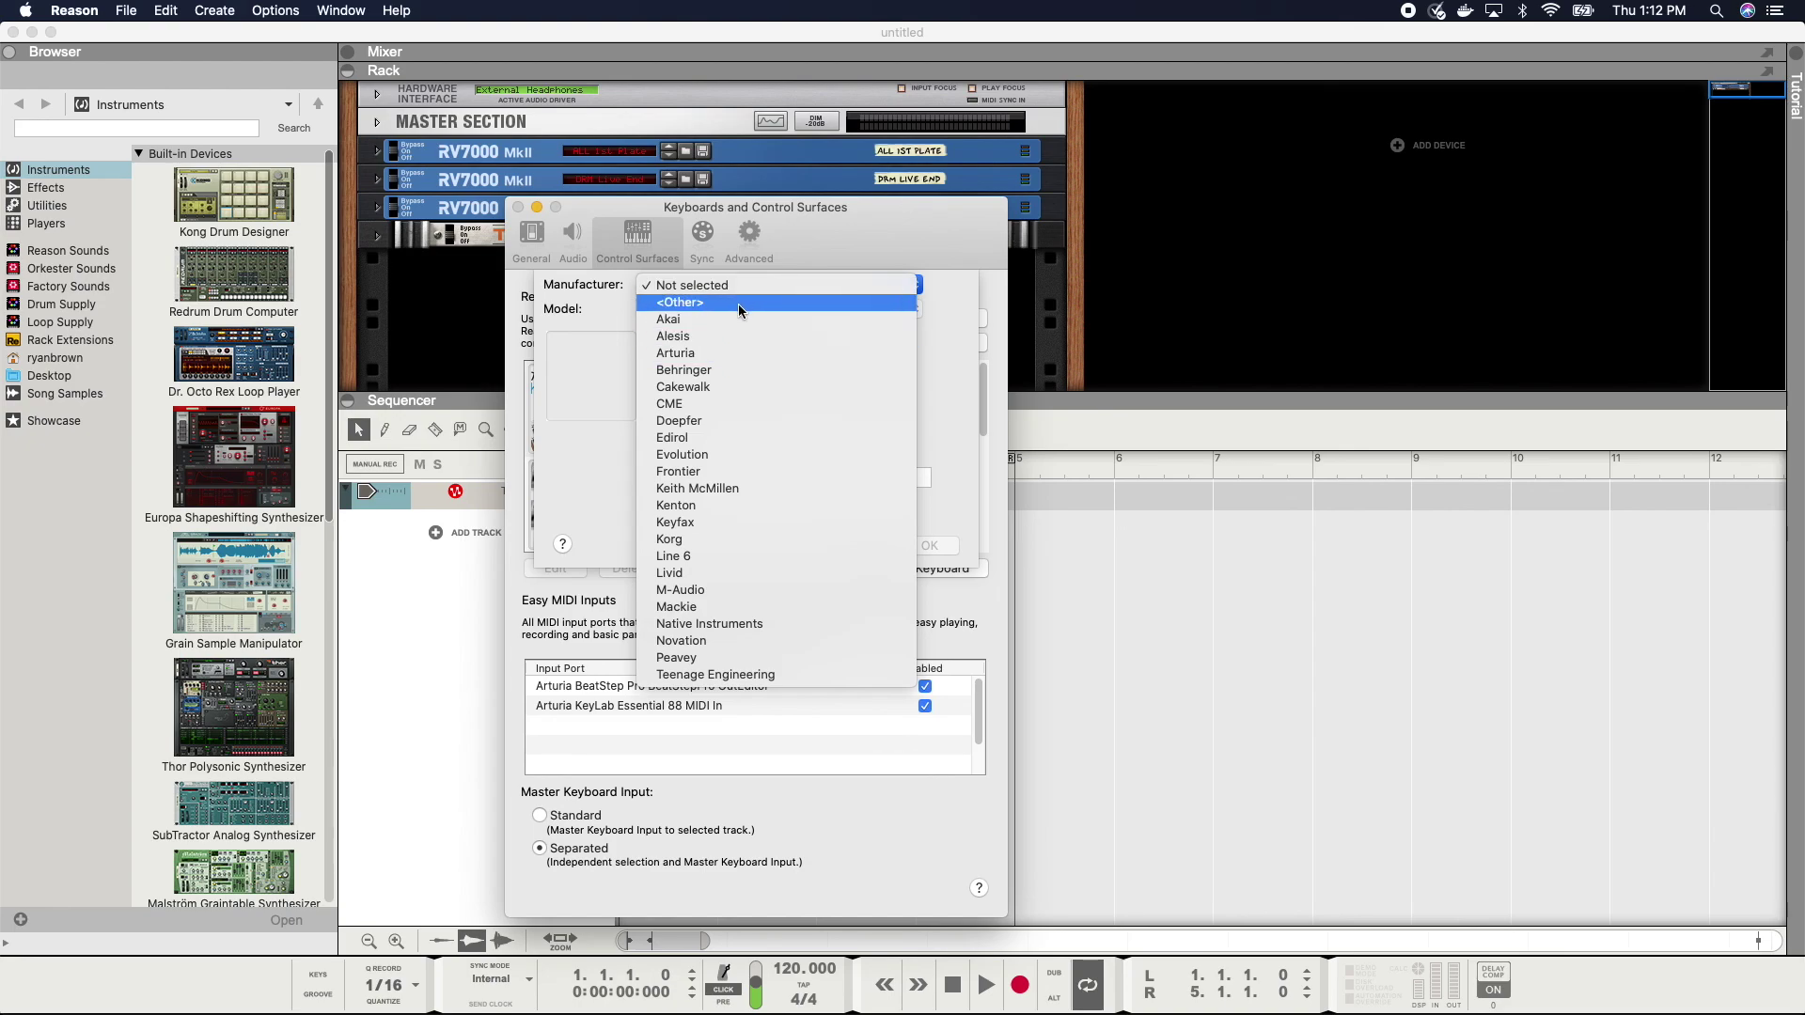
click(739, 303)
click(760, 310)
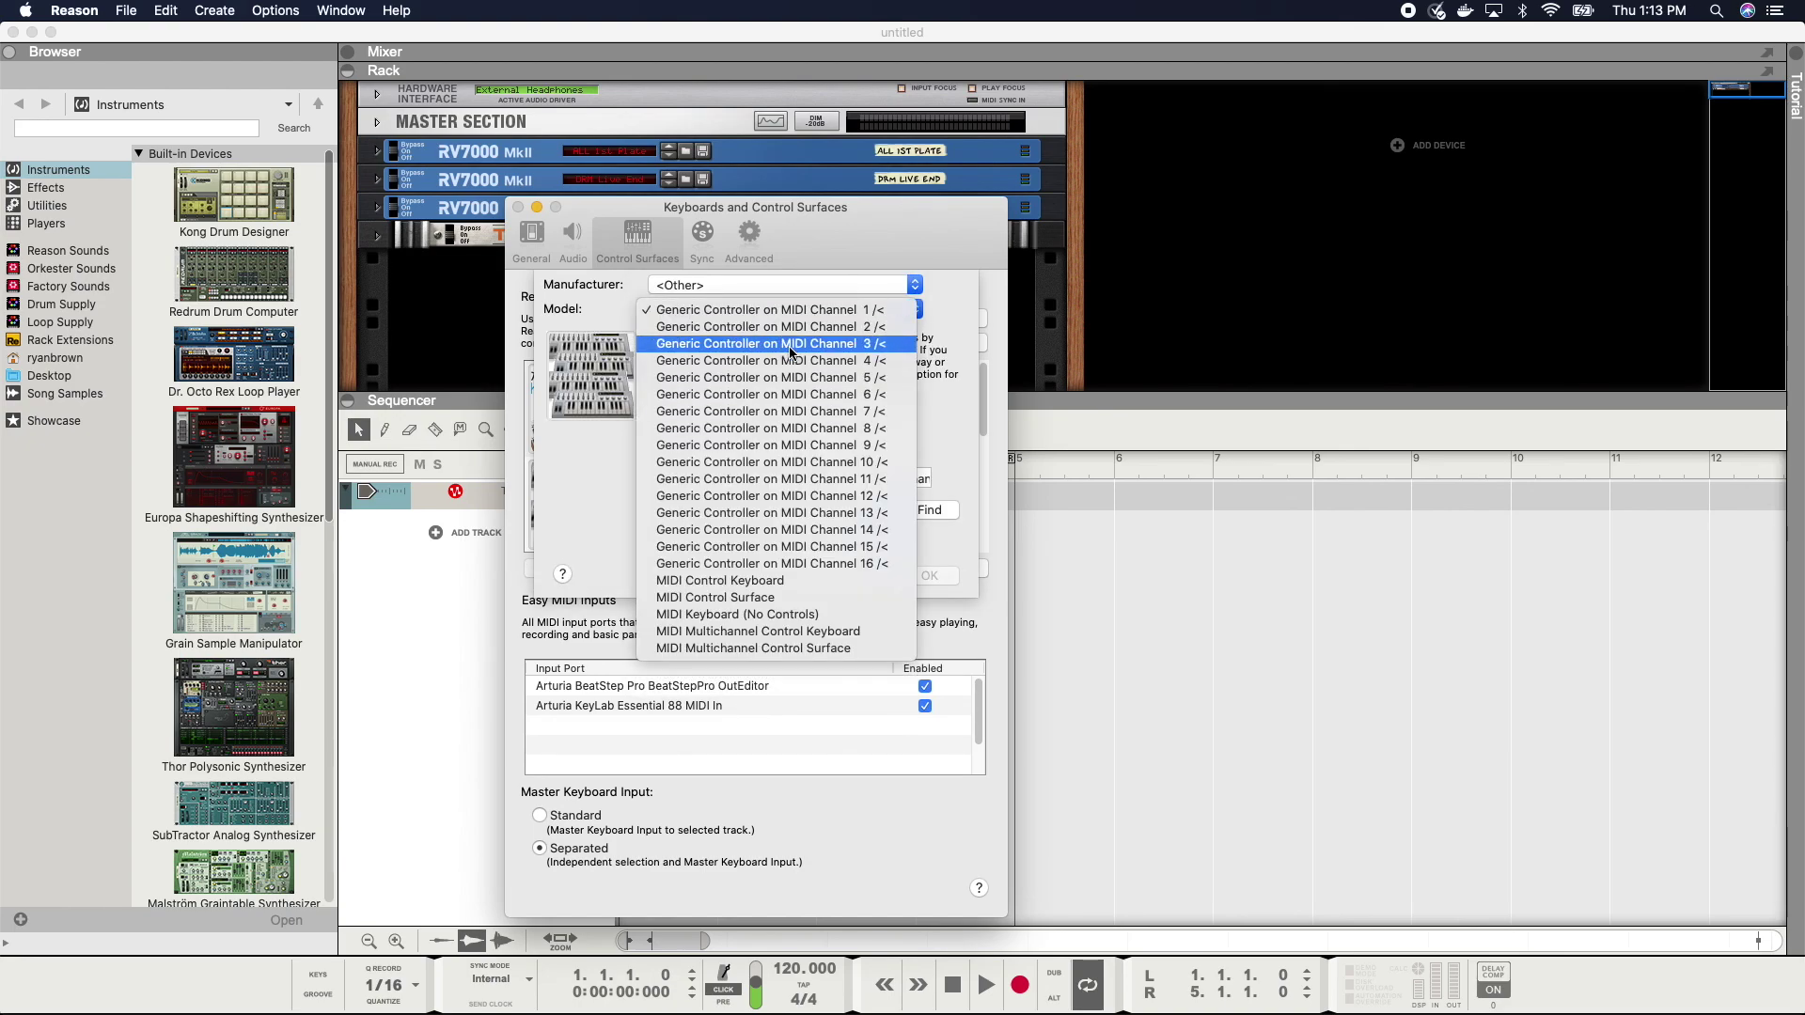
click(786, 346)
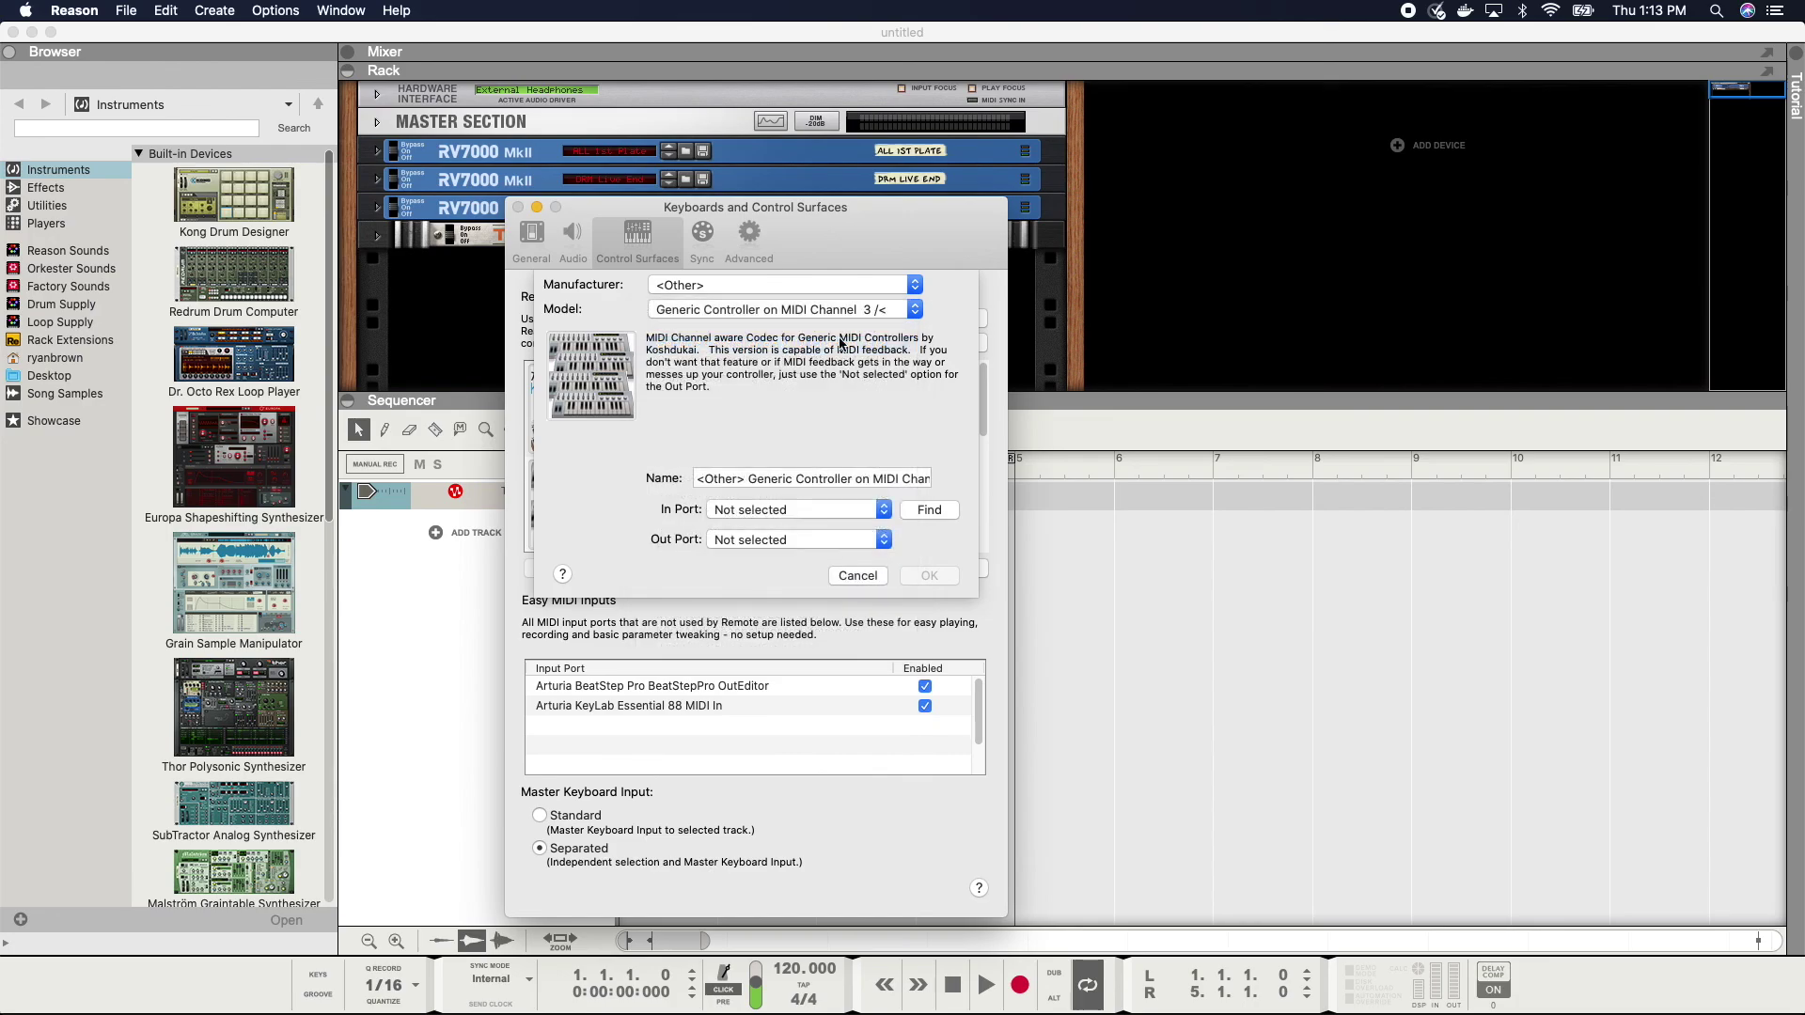
- Name the control surface BSP Control Mode, choose its In Port, and add it; review the surface list and close the preferences
click(821, 480)
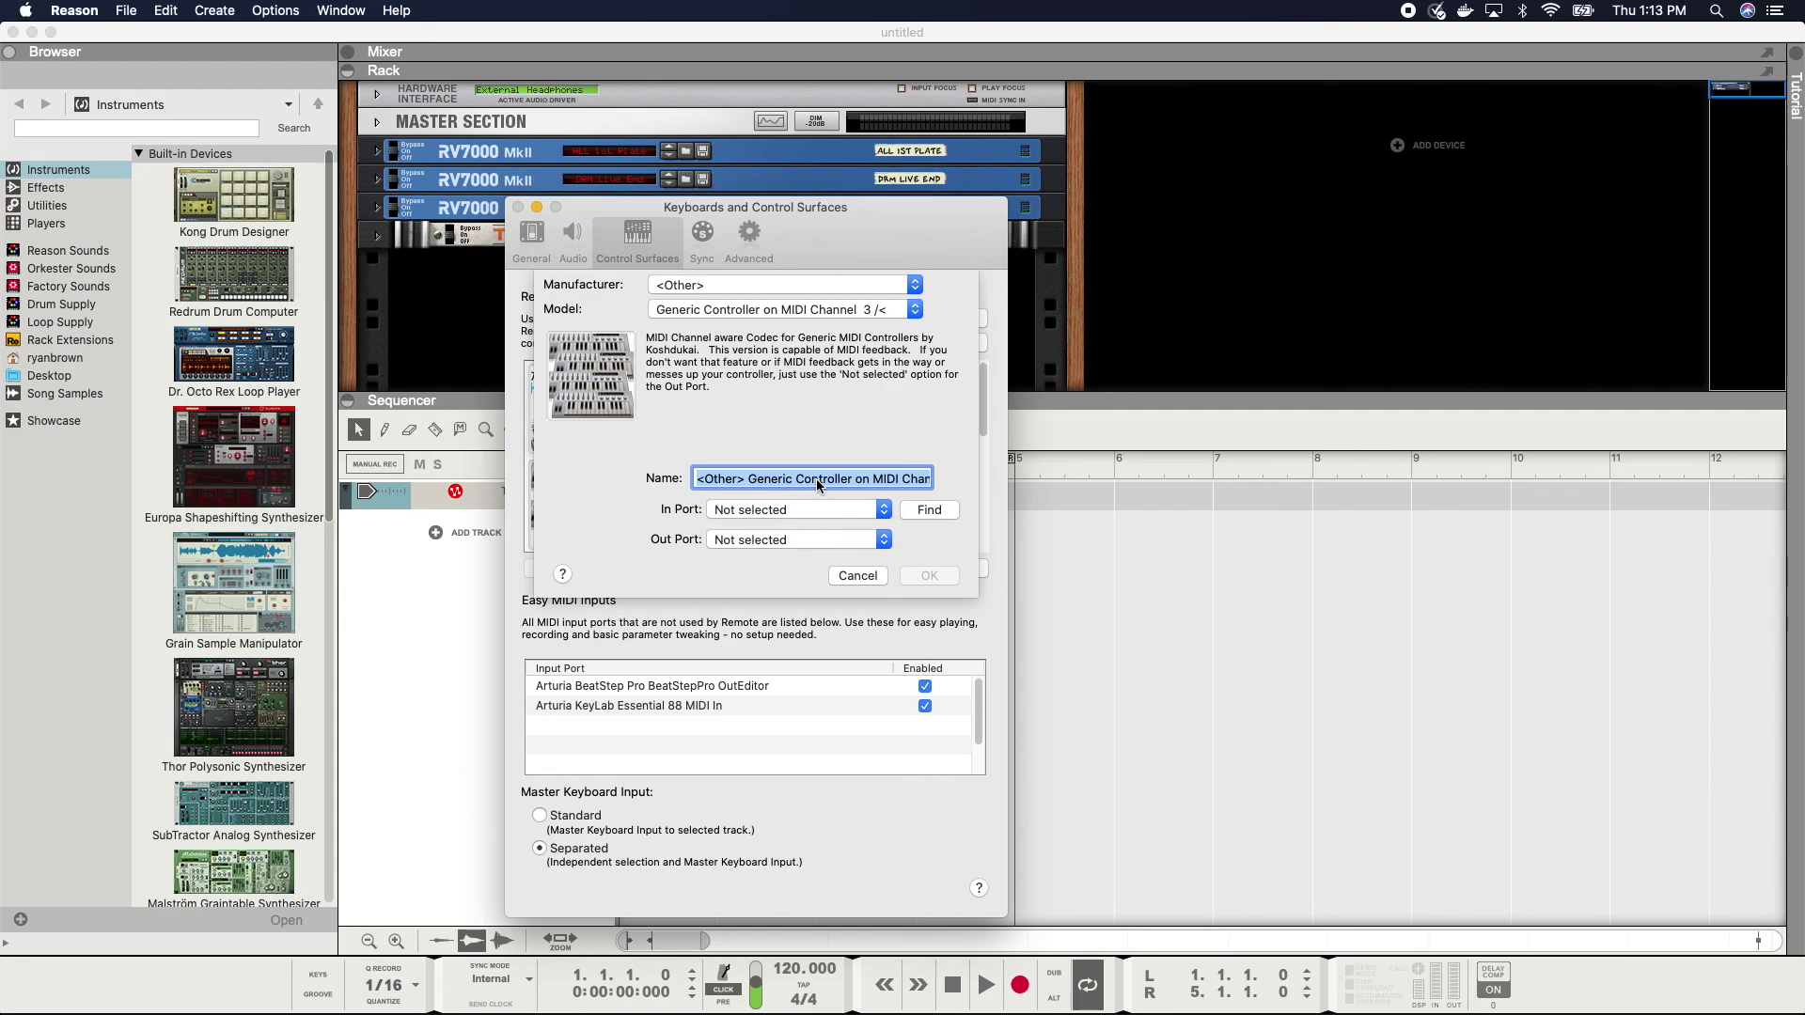
text(BSO)
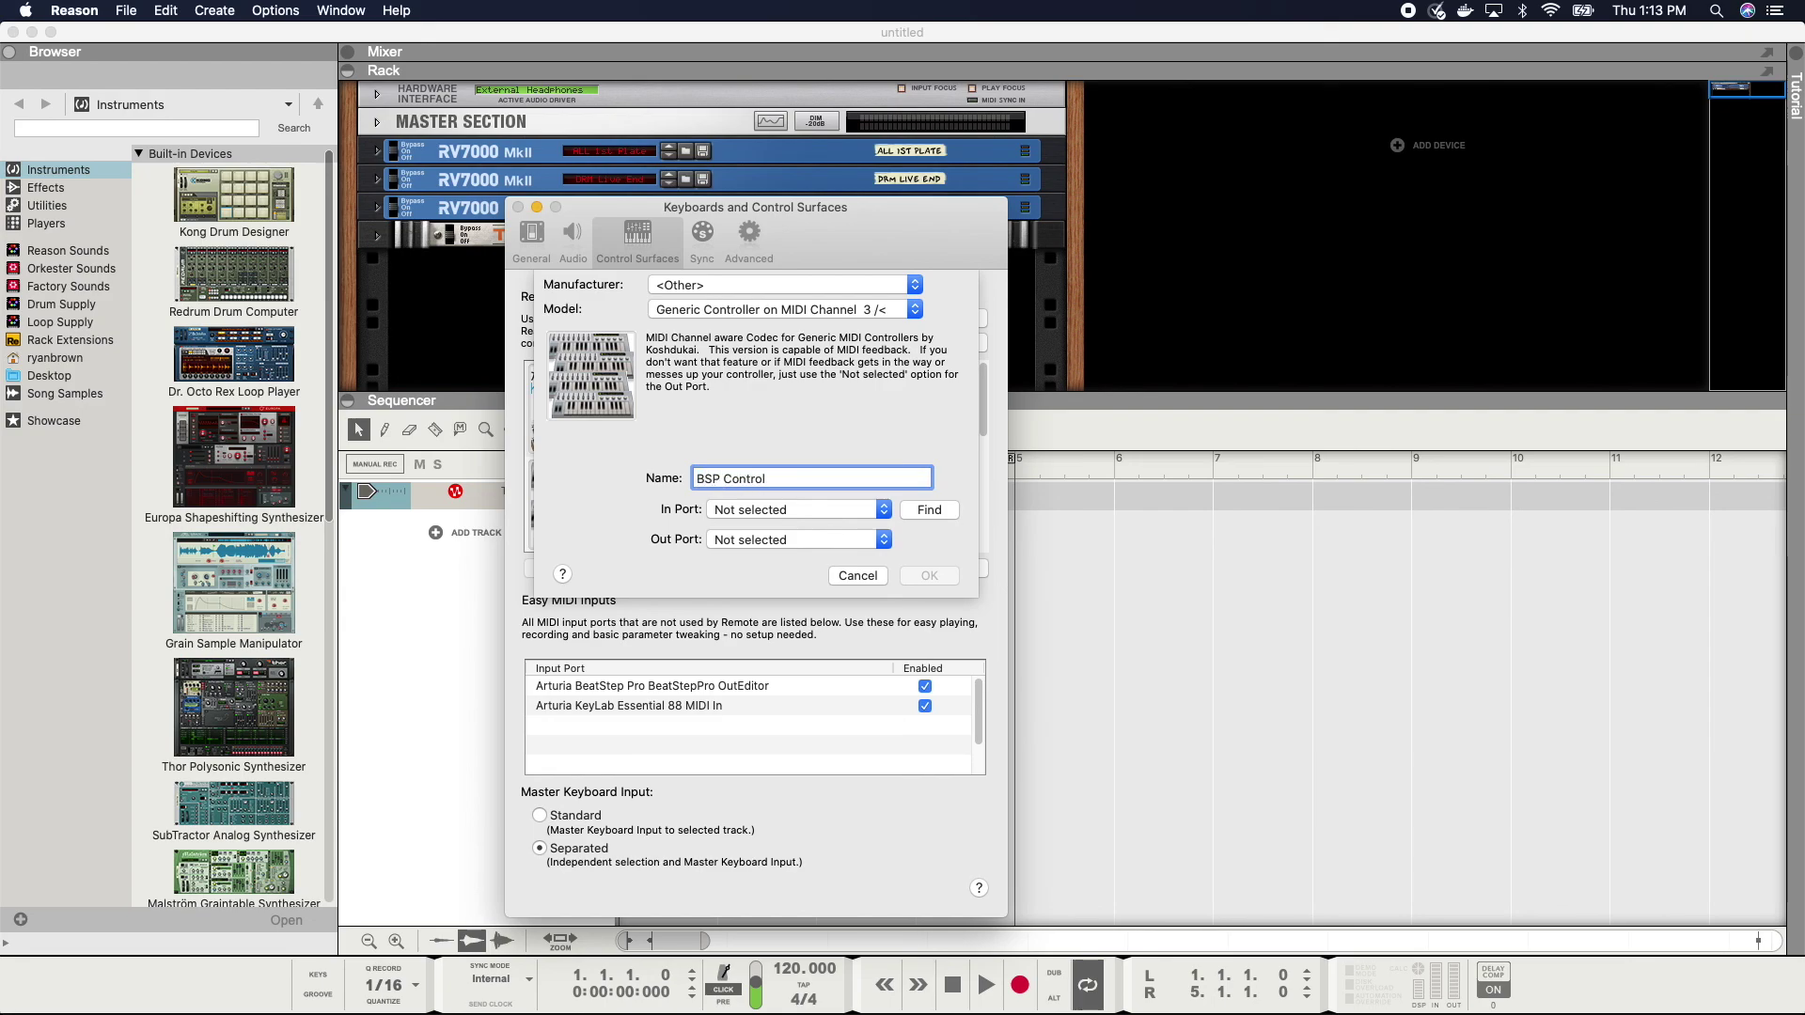
click(881, 507)
click(846, 633)
text(Mode)
click(929, 575)
scroll(639, 403, down, 3)
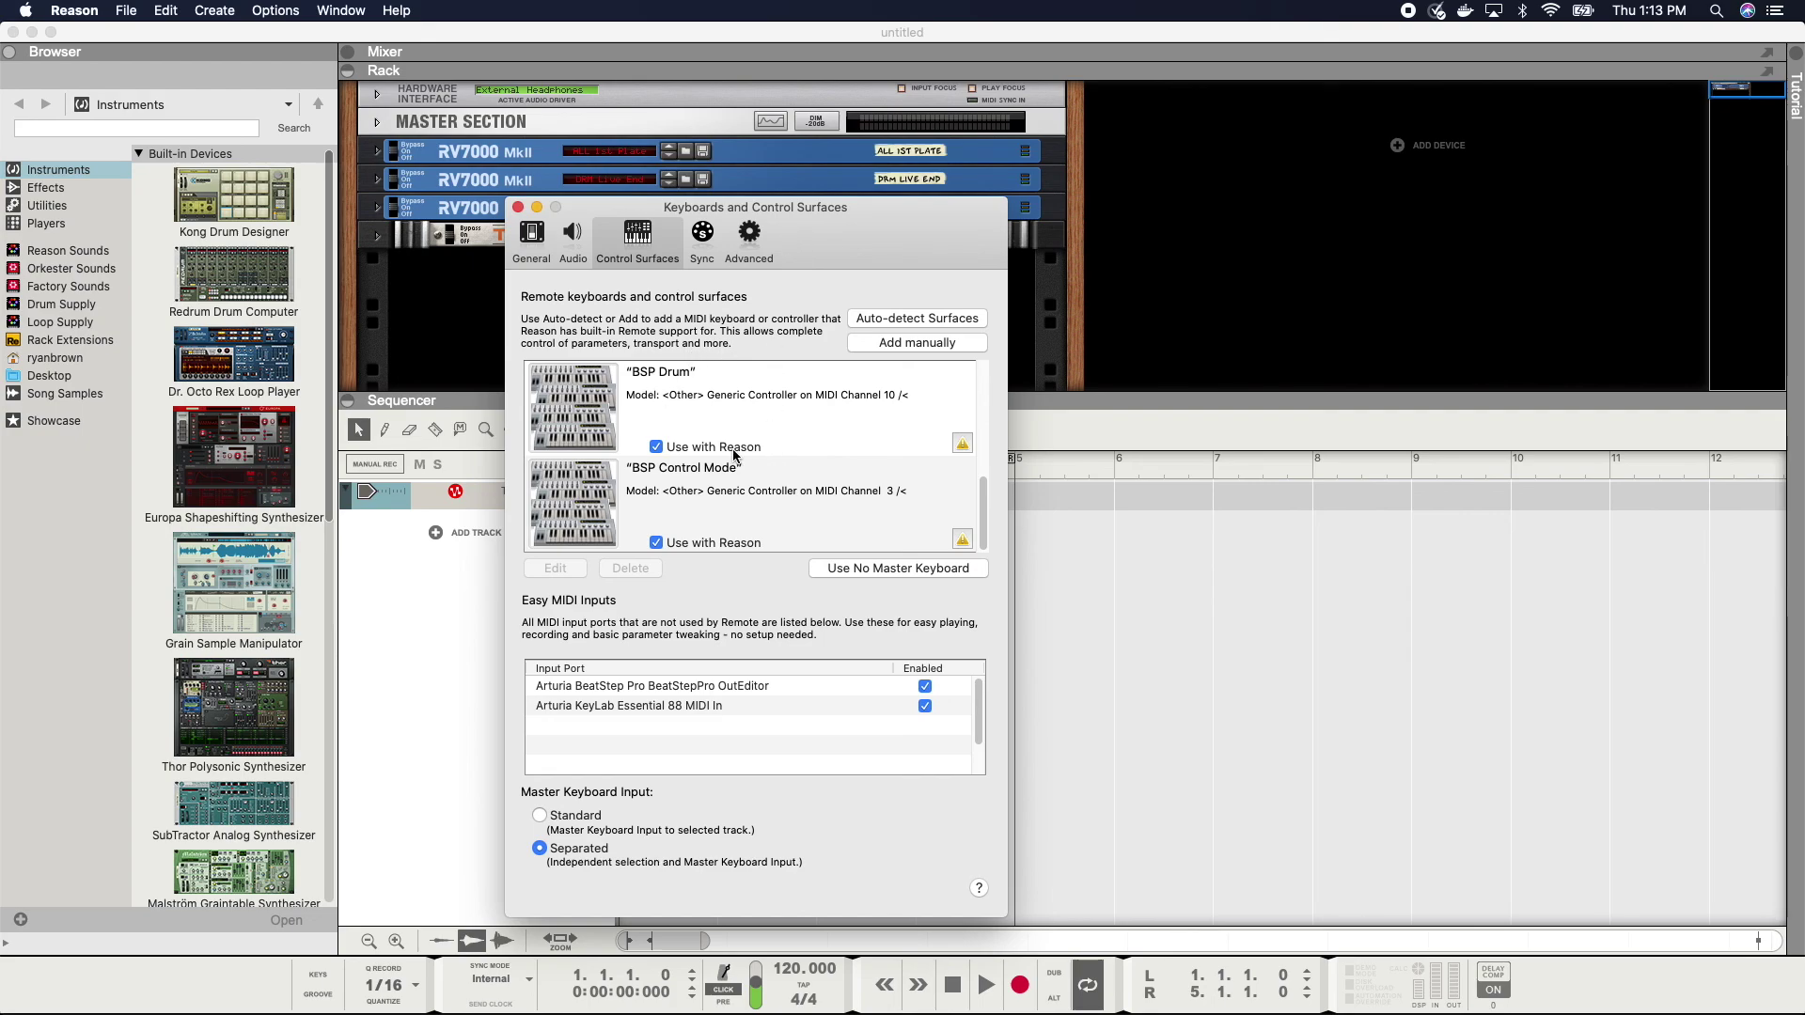
scroll(735, 456, up, 5)
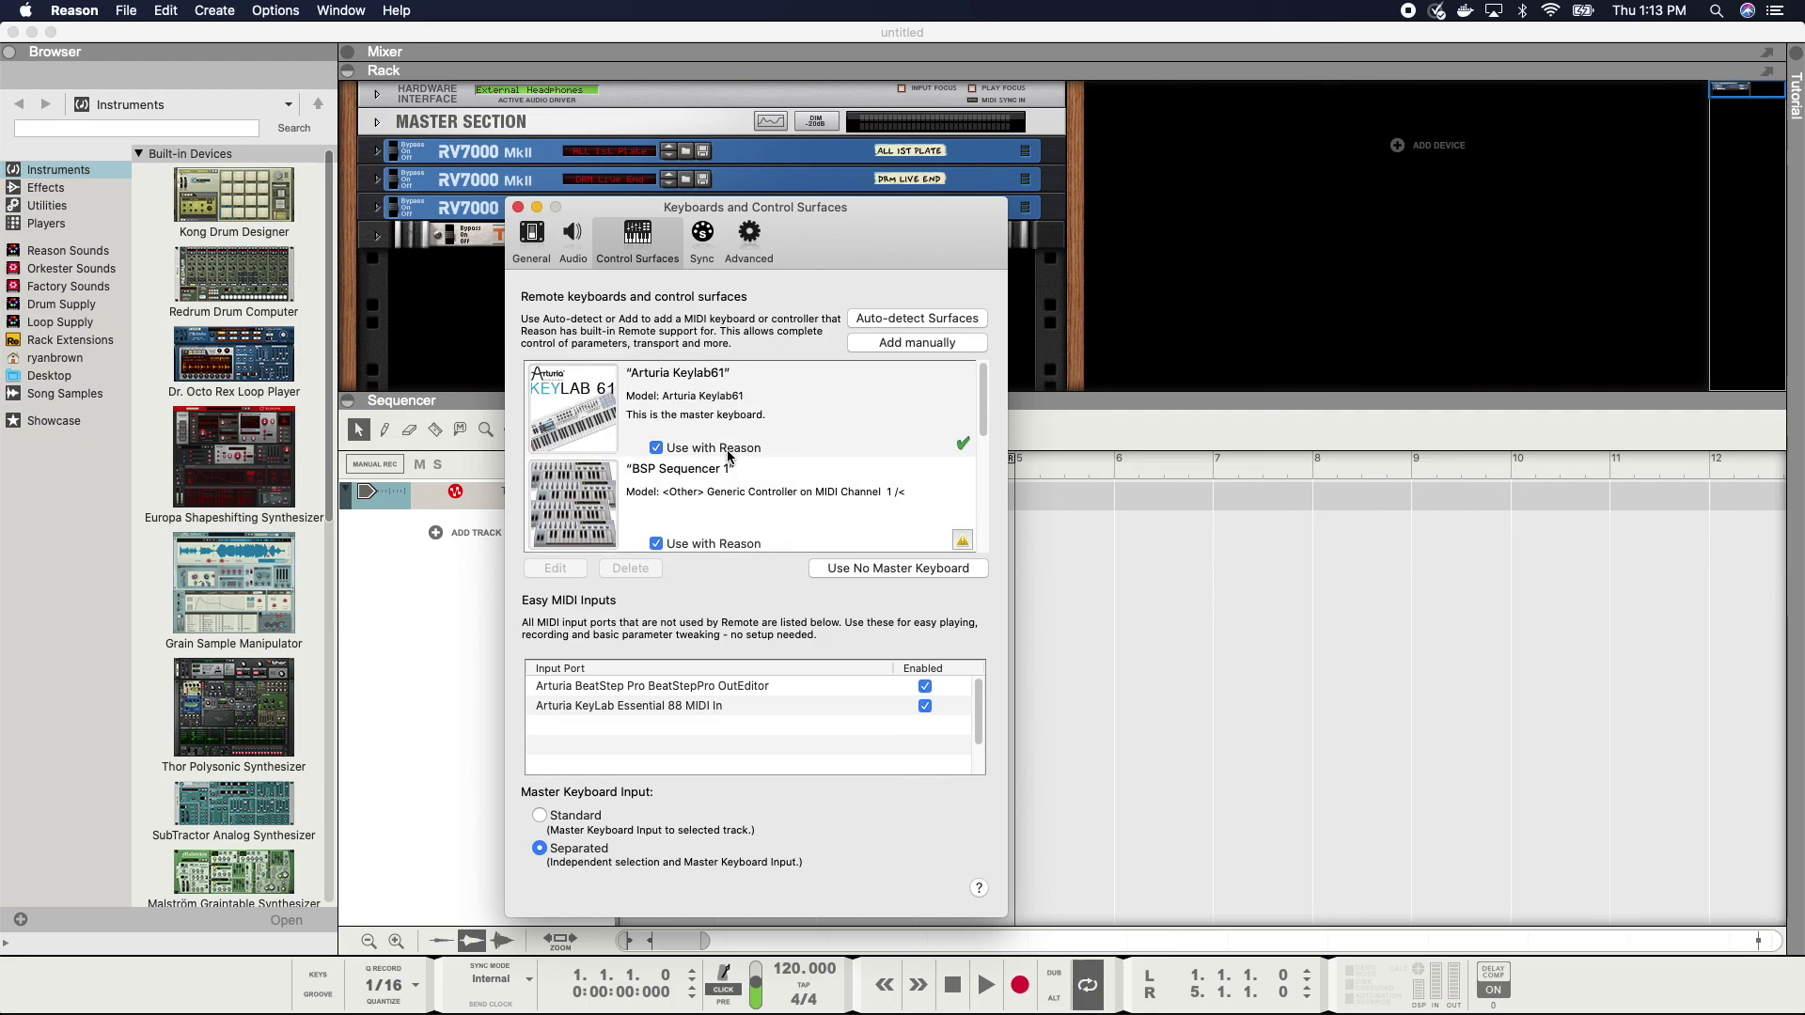
click(518, 208)
- Add a Redrum Drum Computer to the rack below the existing effects
click(236, 208)
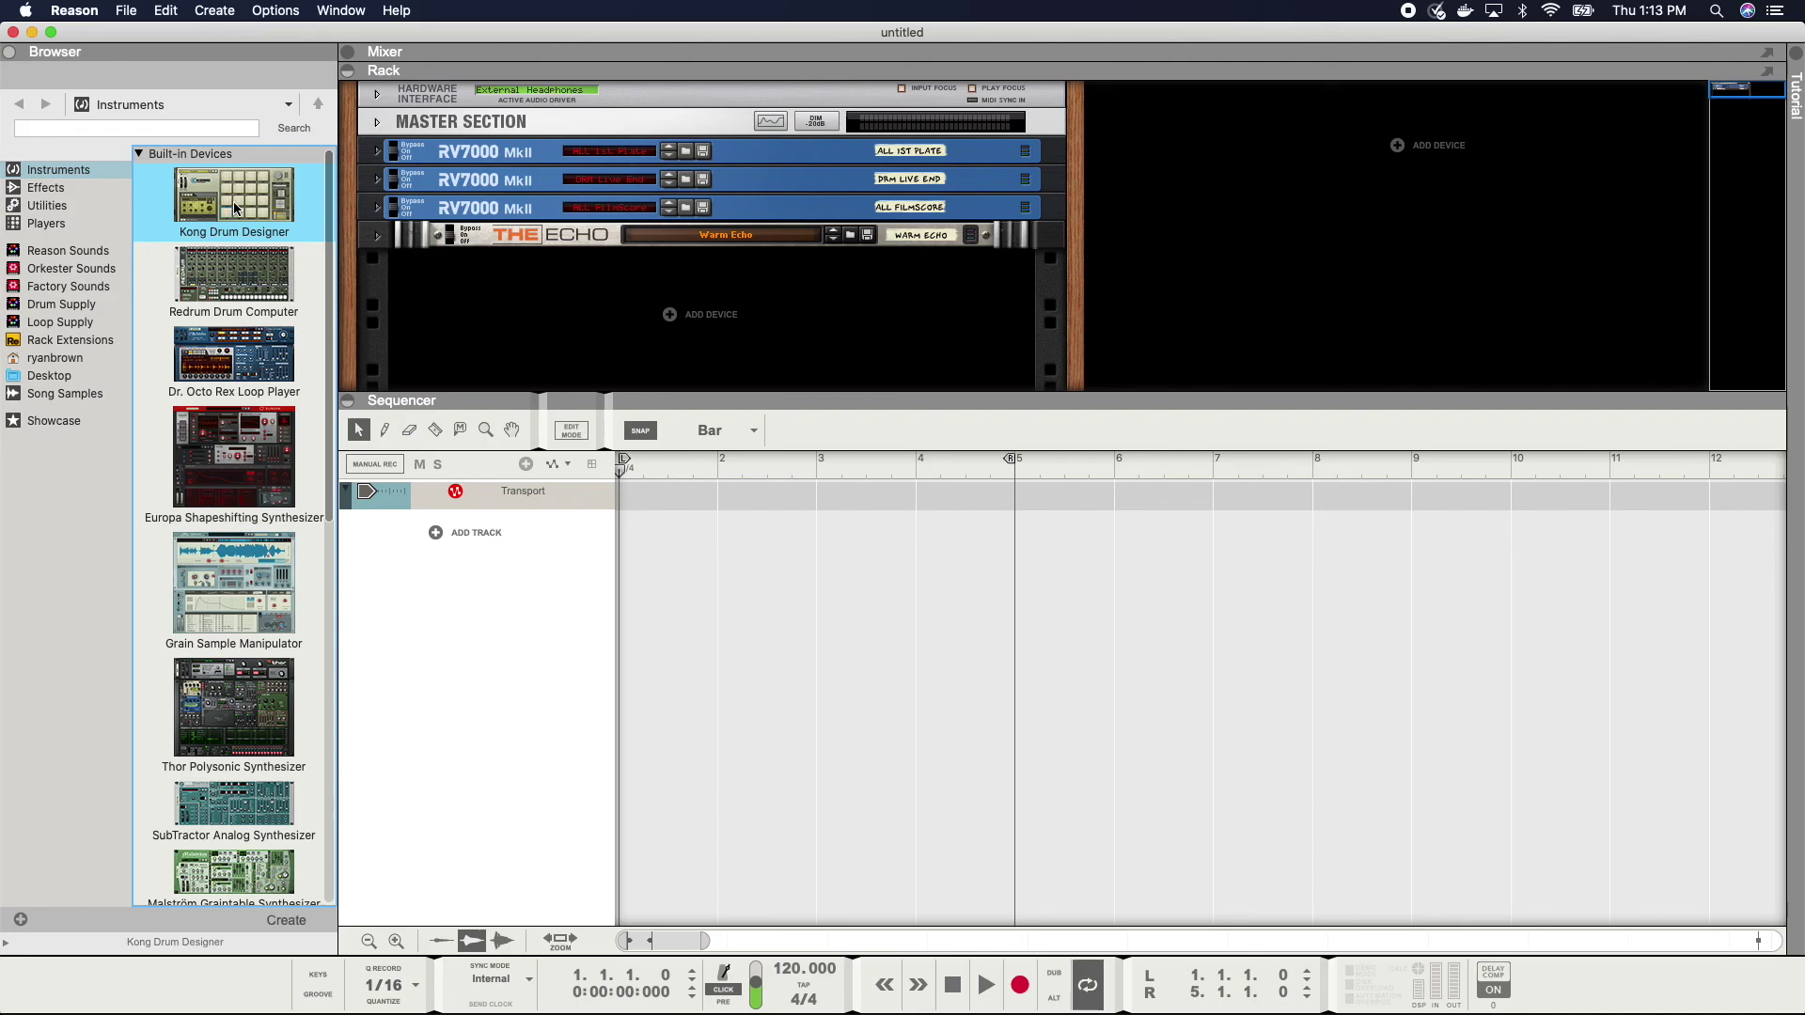
drag(236, 278, 696, 348)
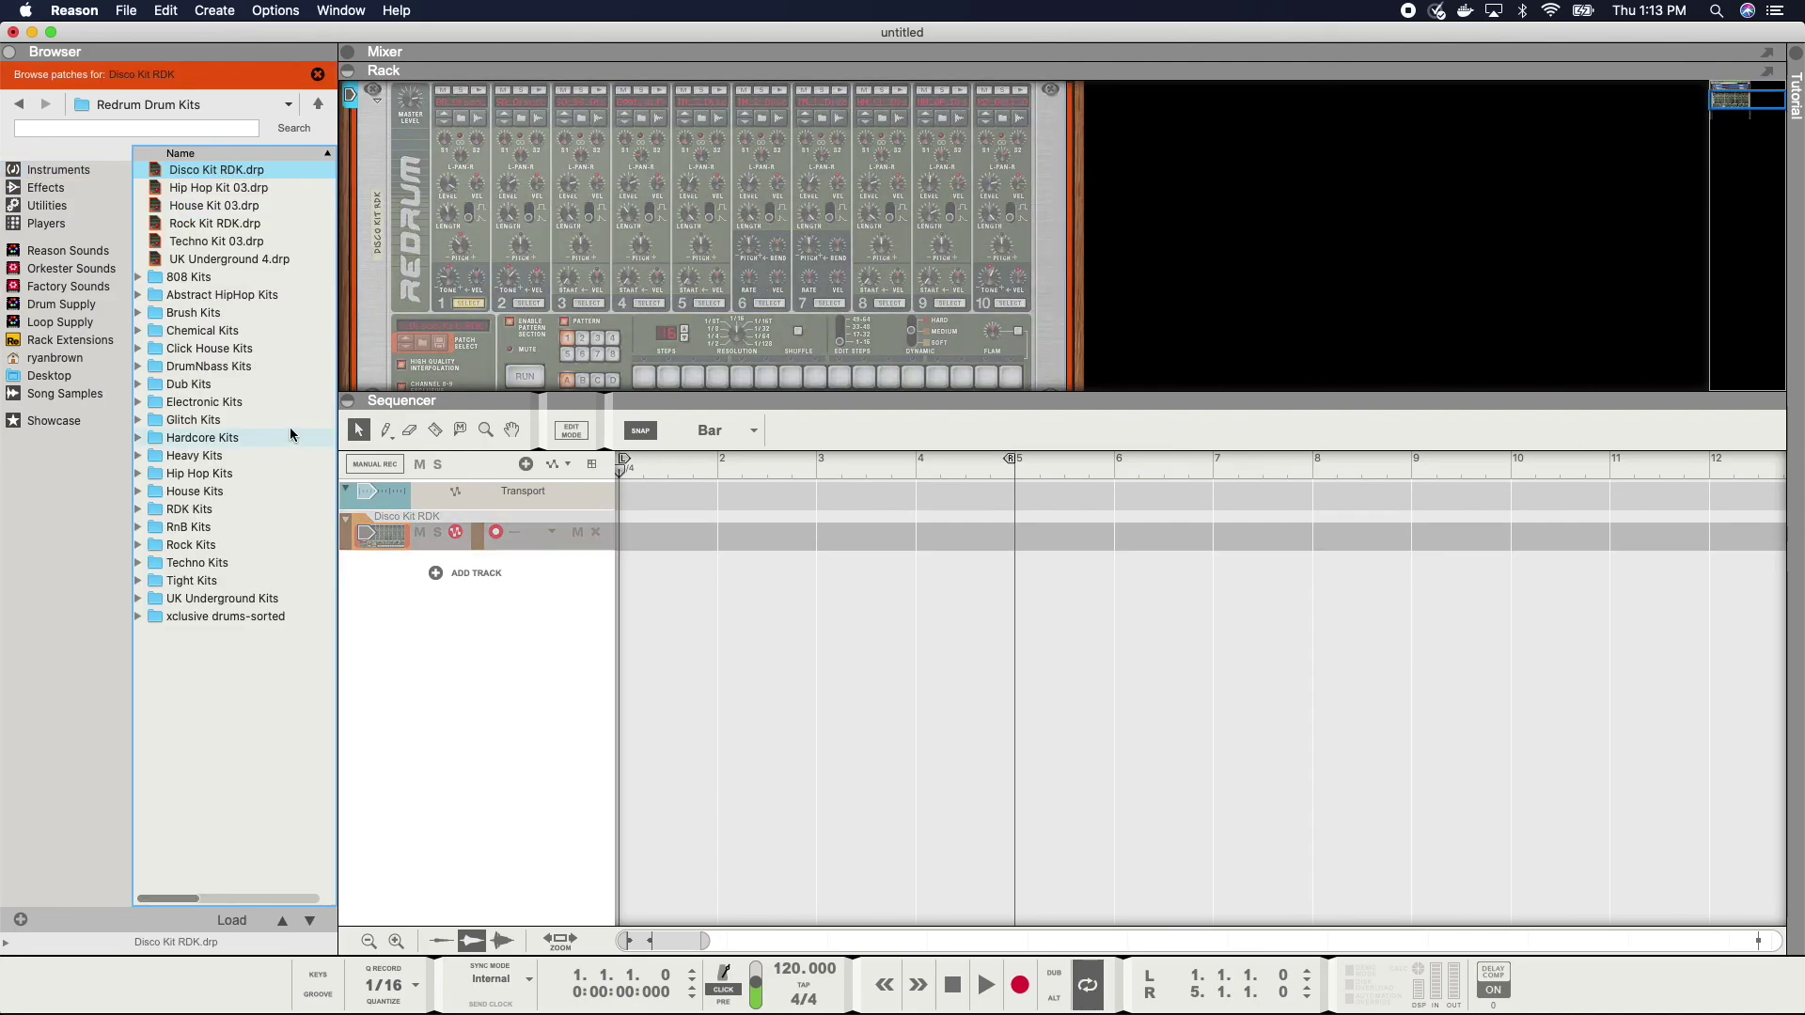
- Try adding a second Redrum Drum Computer to the rack, and undo it
click(66, 170)
drag(233, 277, 691, 287)
key(super+z)
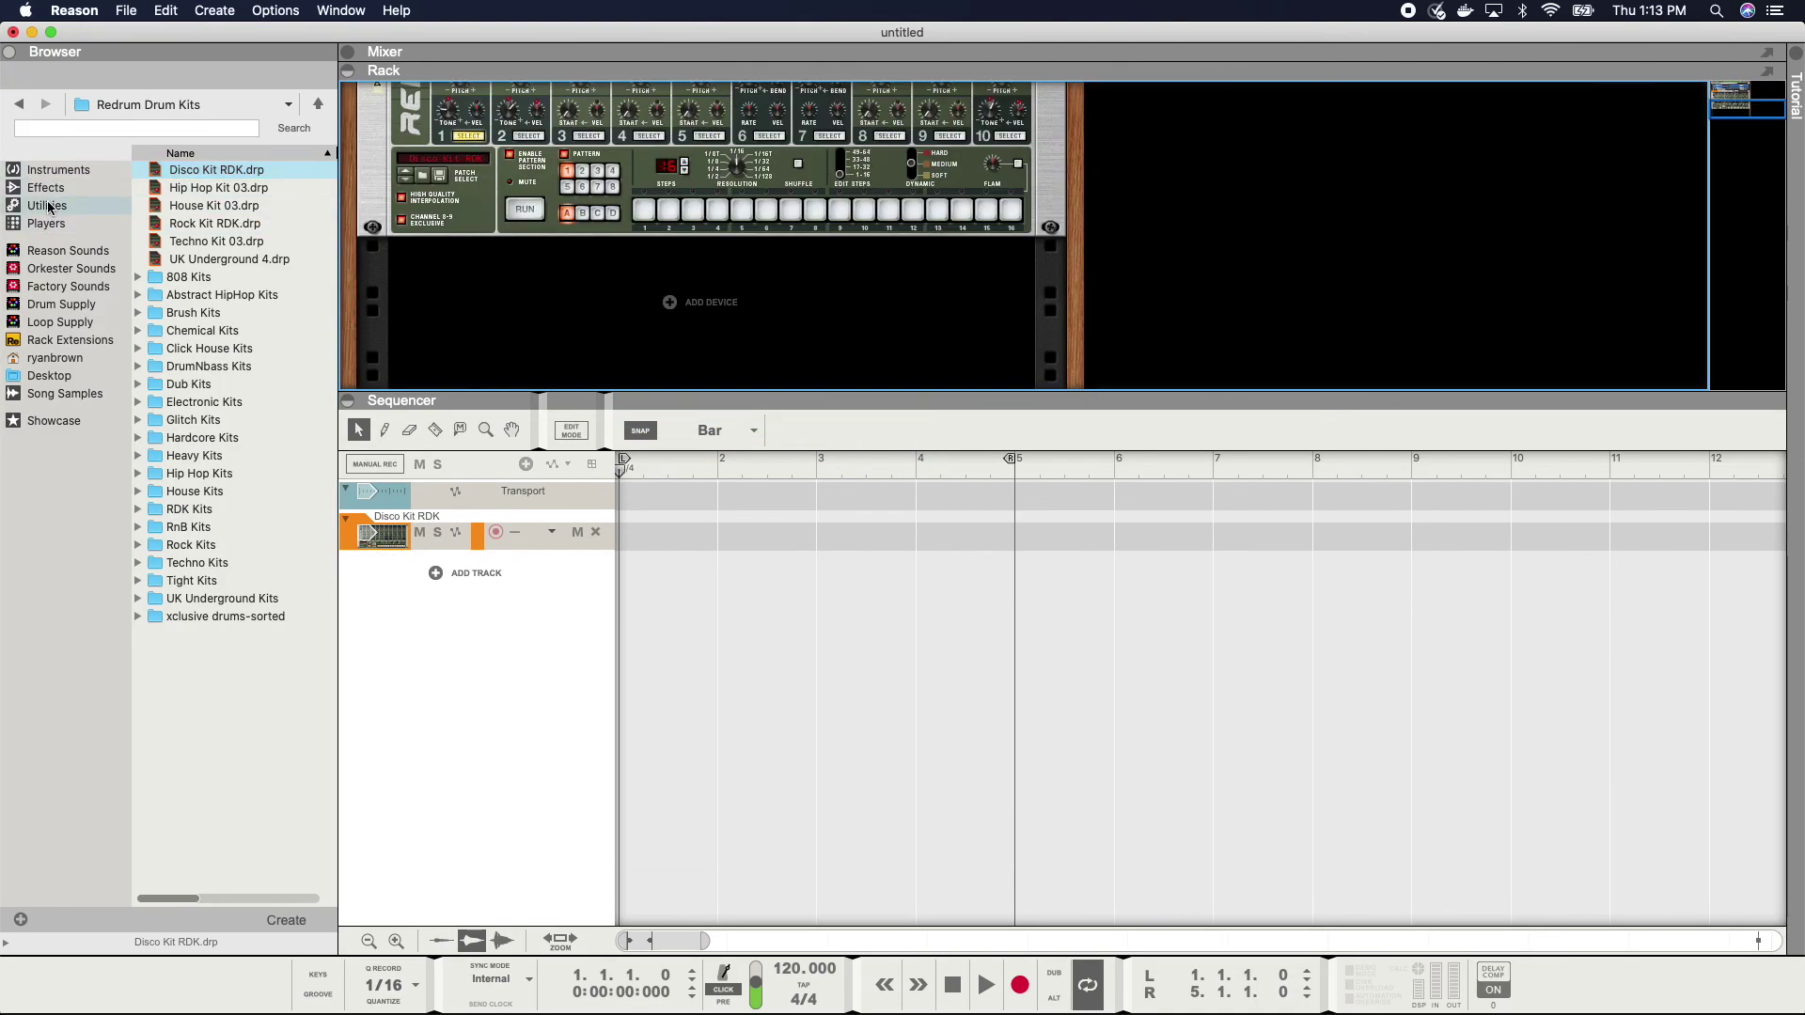
- Add a Europa Shapeshifting Synthesizer to the rack below the Redrum
click(52, 170)
click(235, 489)
drag(235, 489, 714, 310)
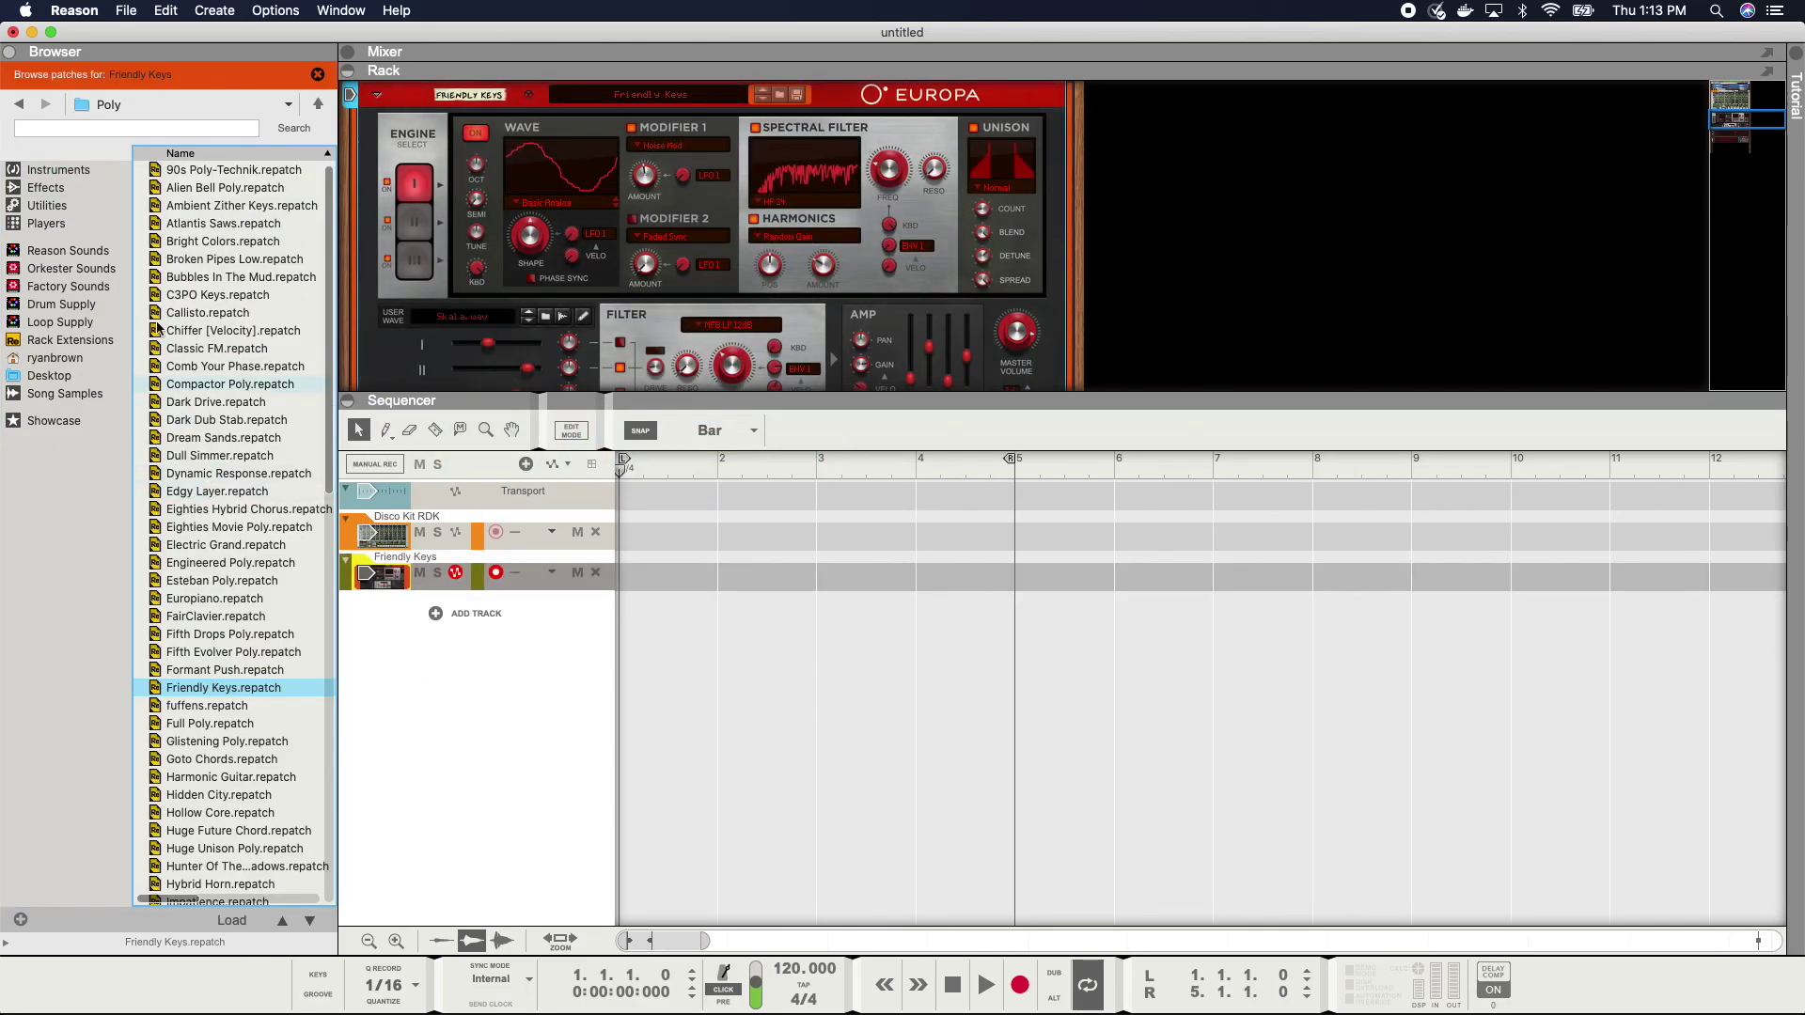
- Add a SubTractor Analog Synthesizer in the empty rack column beside the other devices
click(52, 170)
scroll(235, 564, down, 3)
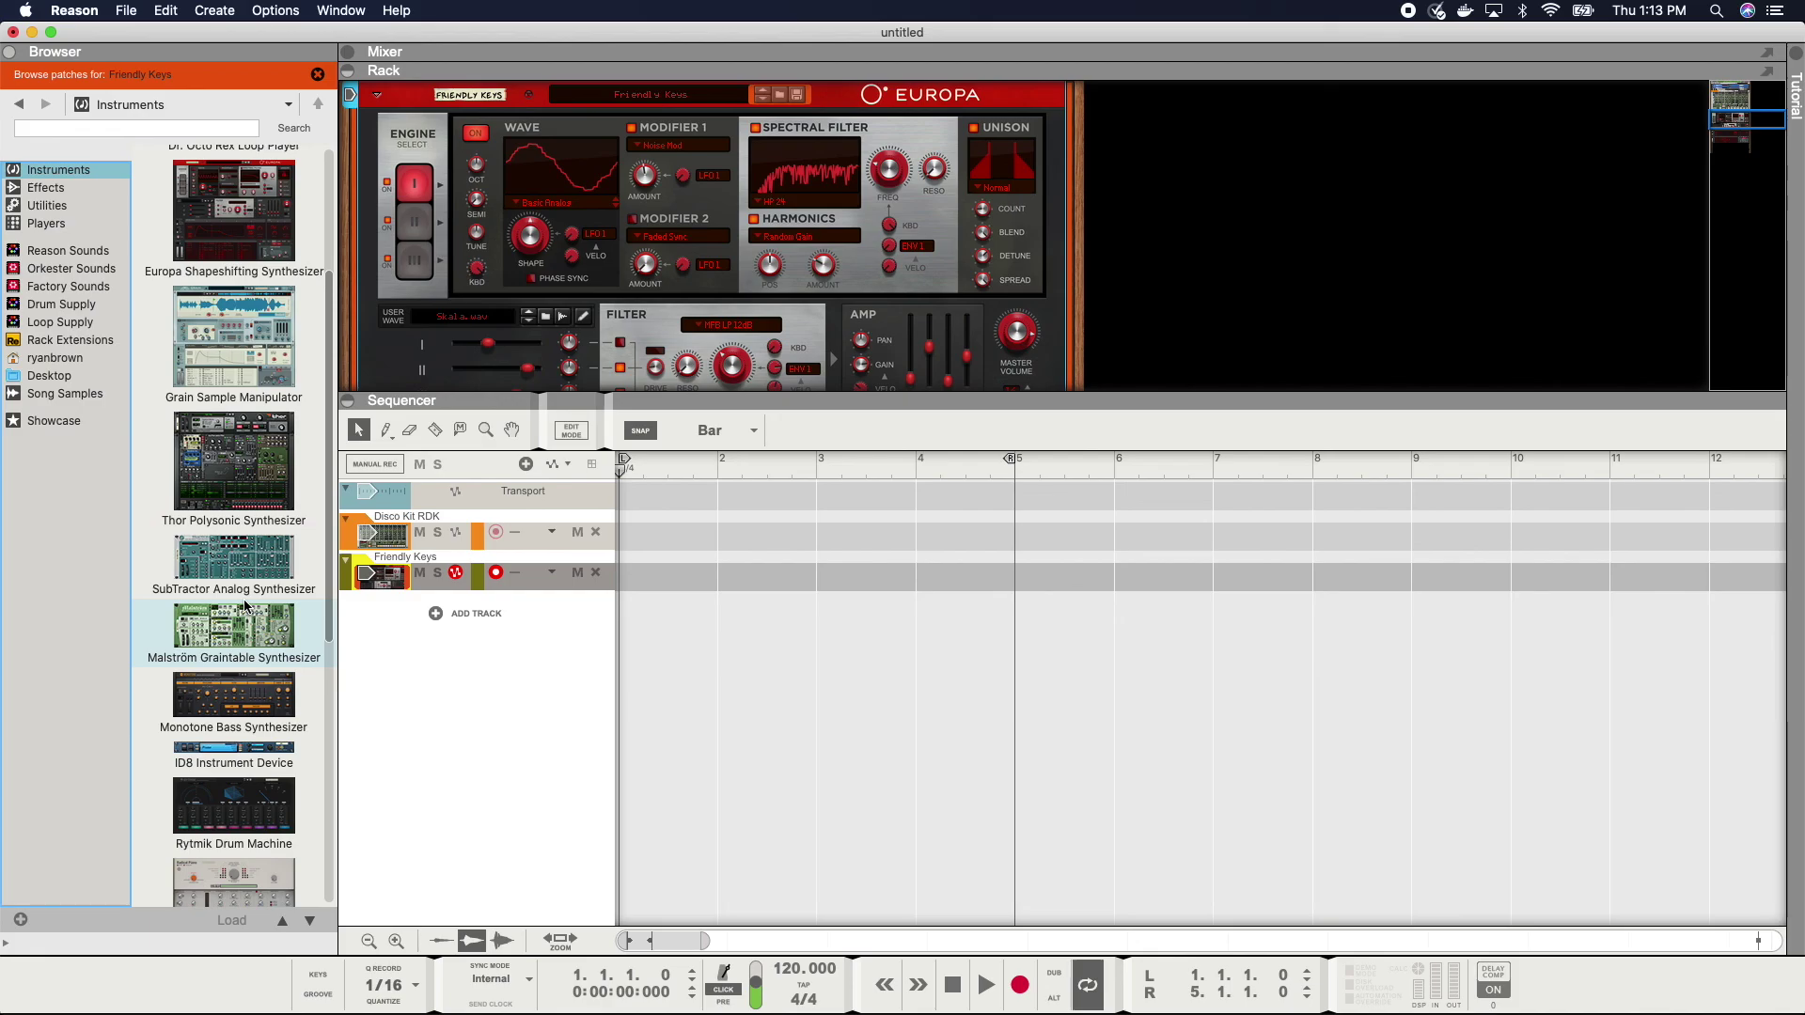
drag(235, 564, 1236, 326)
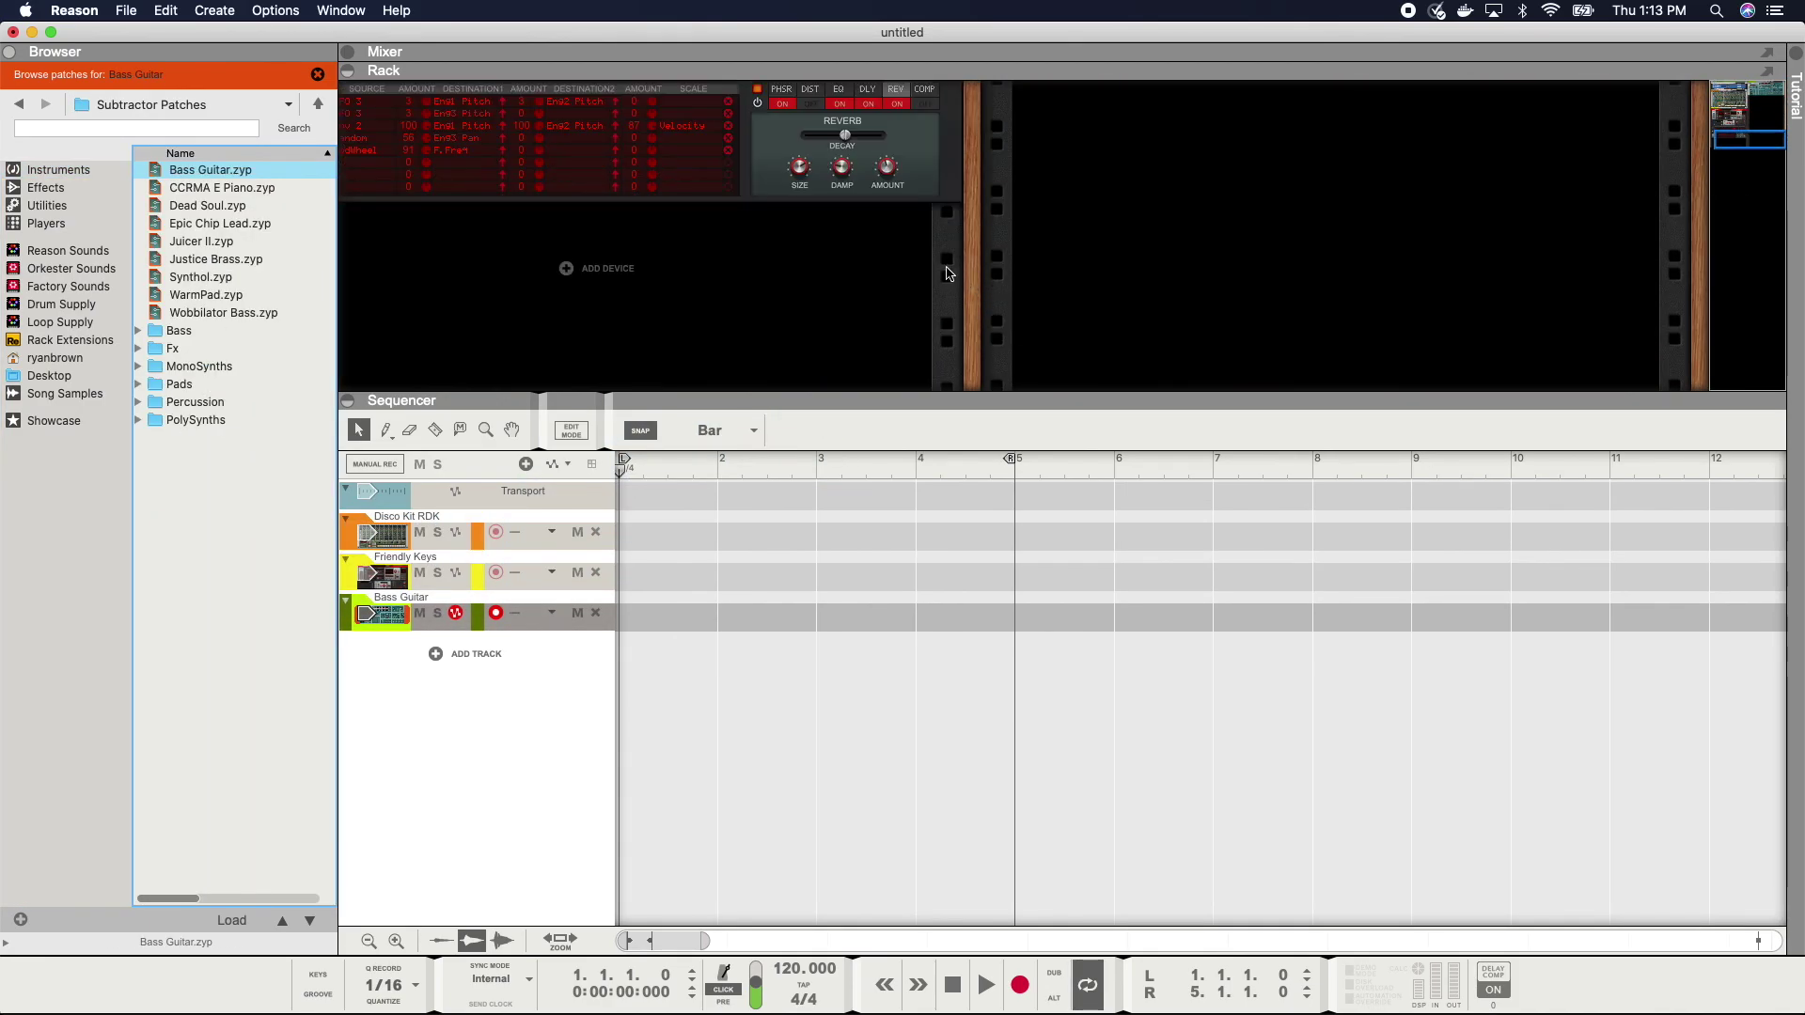
- Lock the BSP Drum control surface to the Redrum device Disco Kit RDK
scroll(852, 174, up, 10)
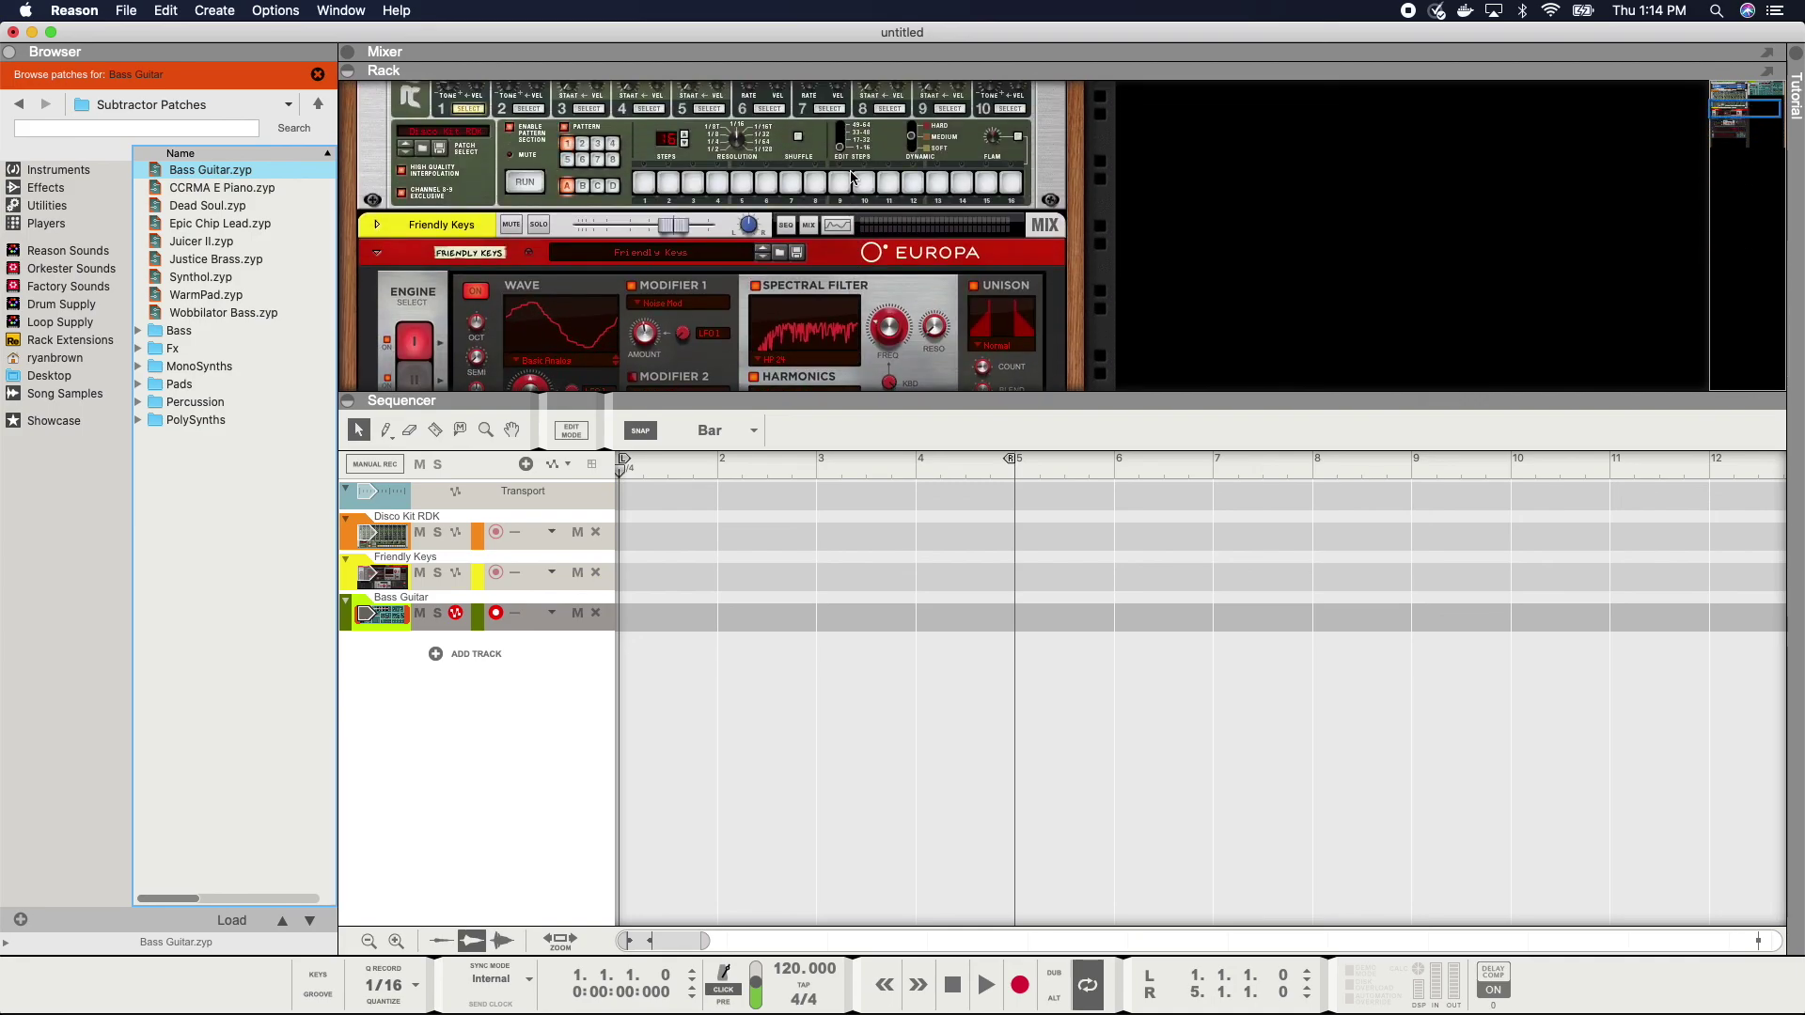
right_click(379, 186)
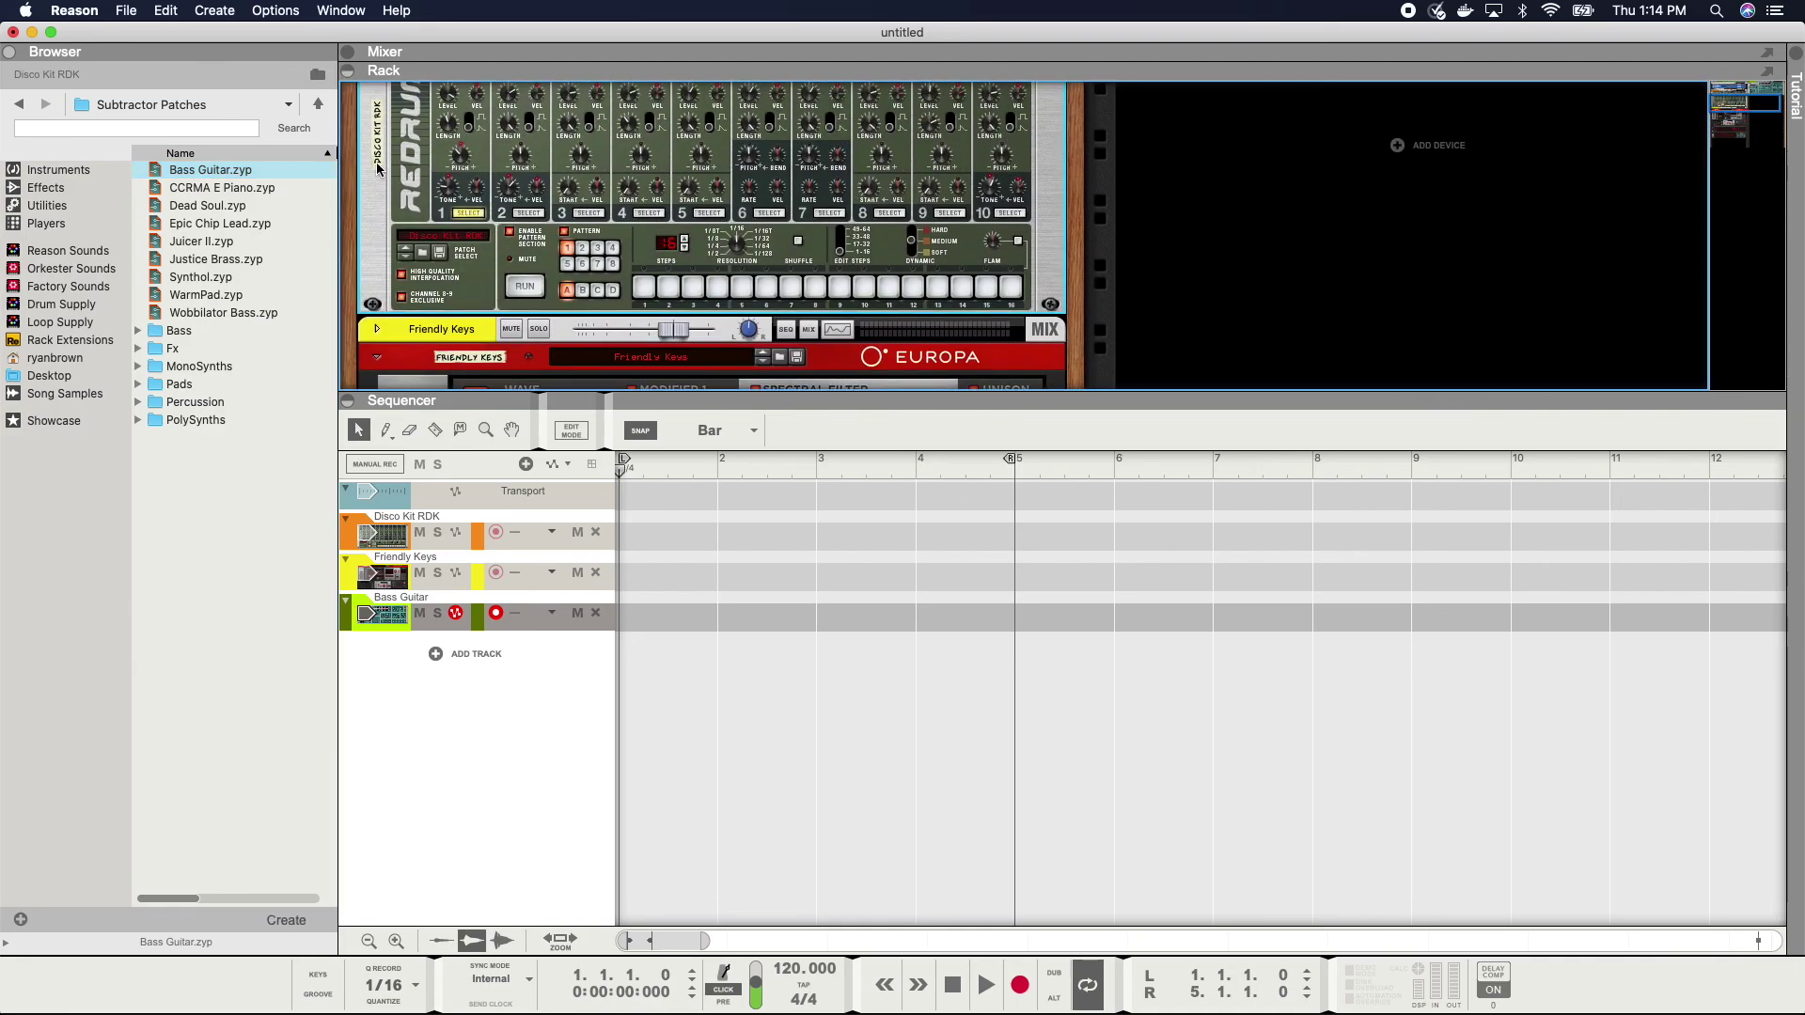
mouse_move(522, 299)
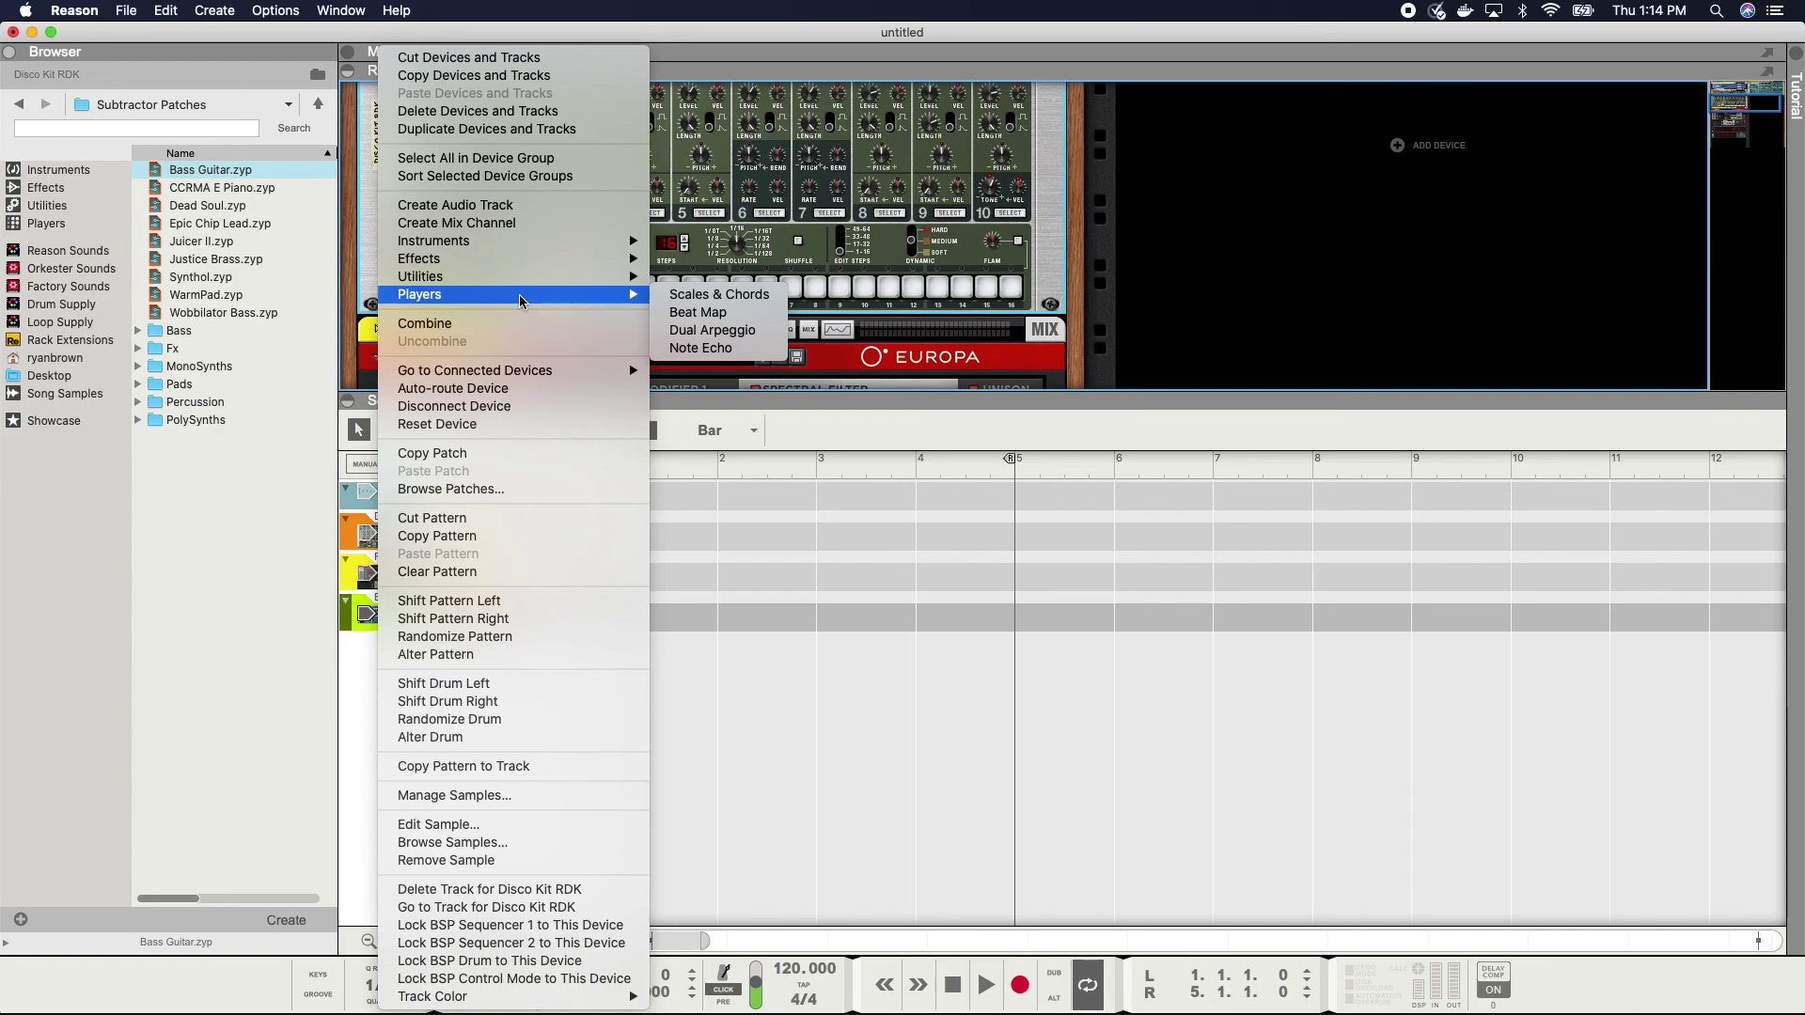
mouse_move(512, 376)
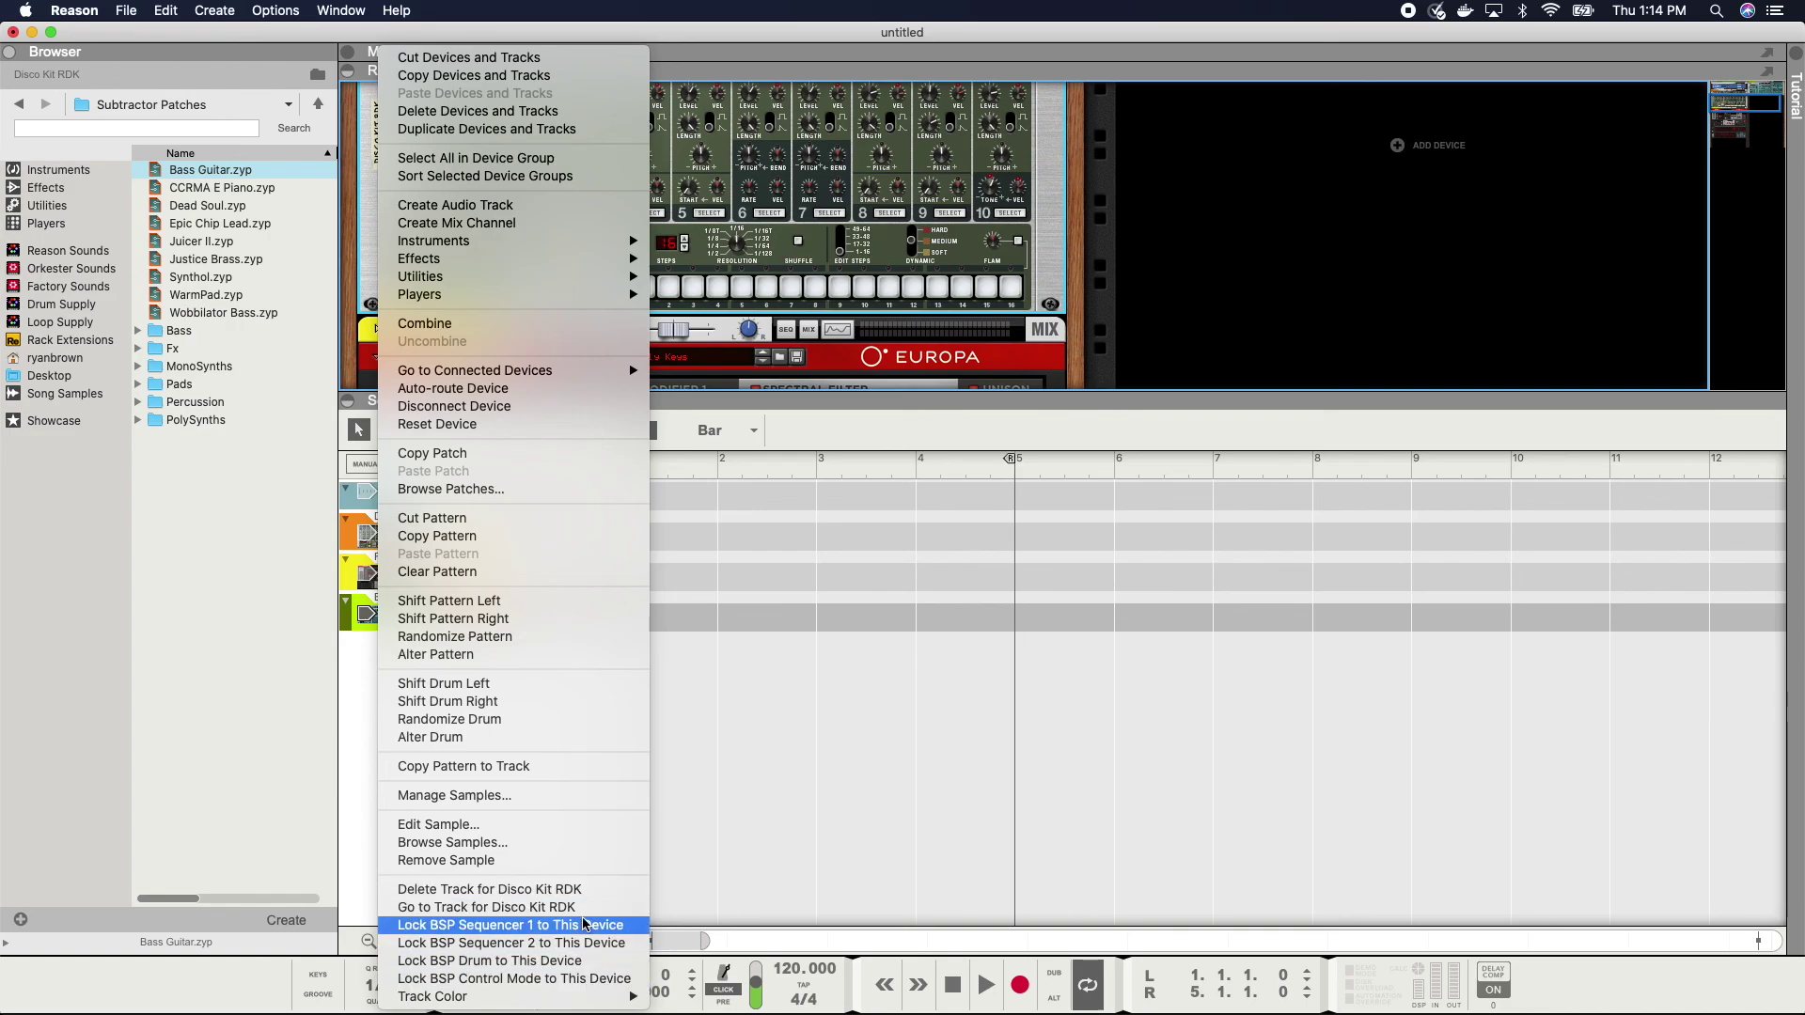
click(441, 969)
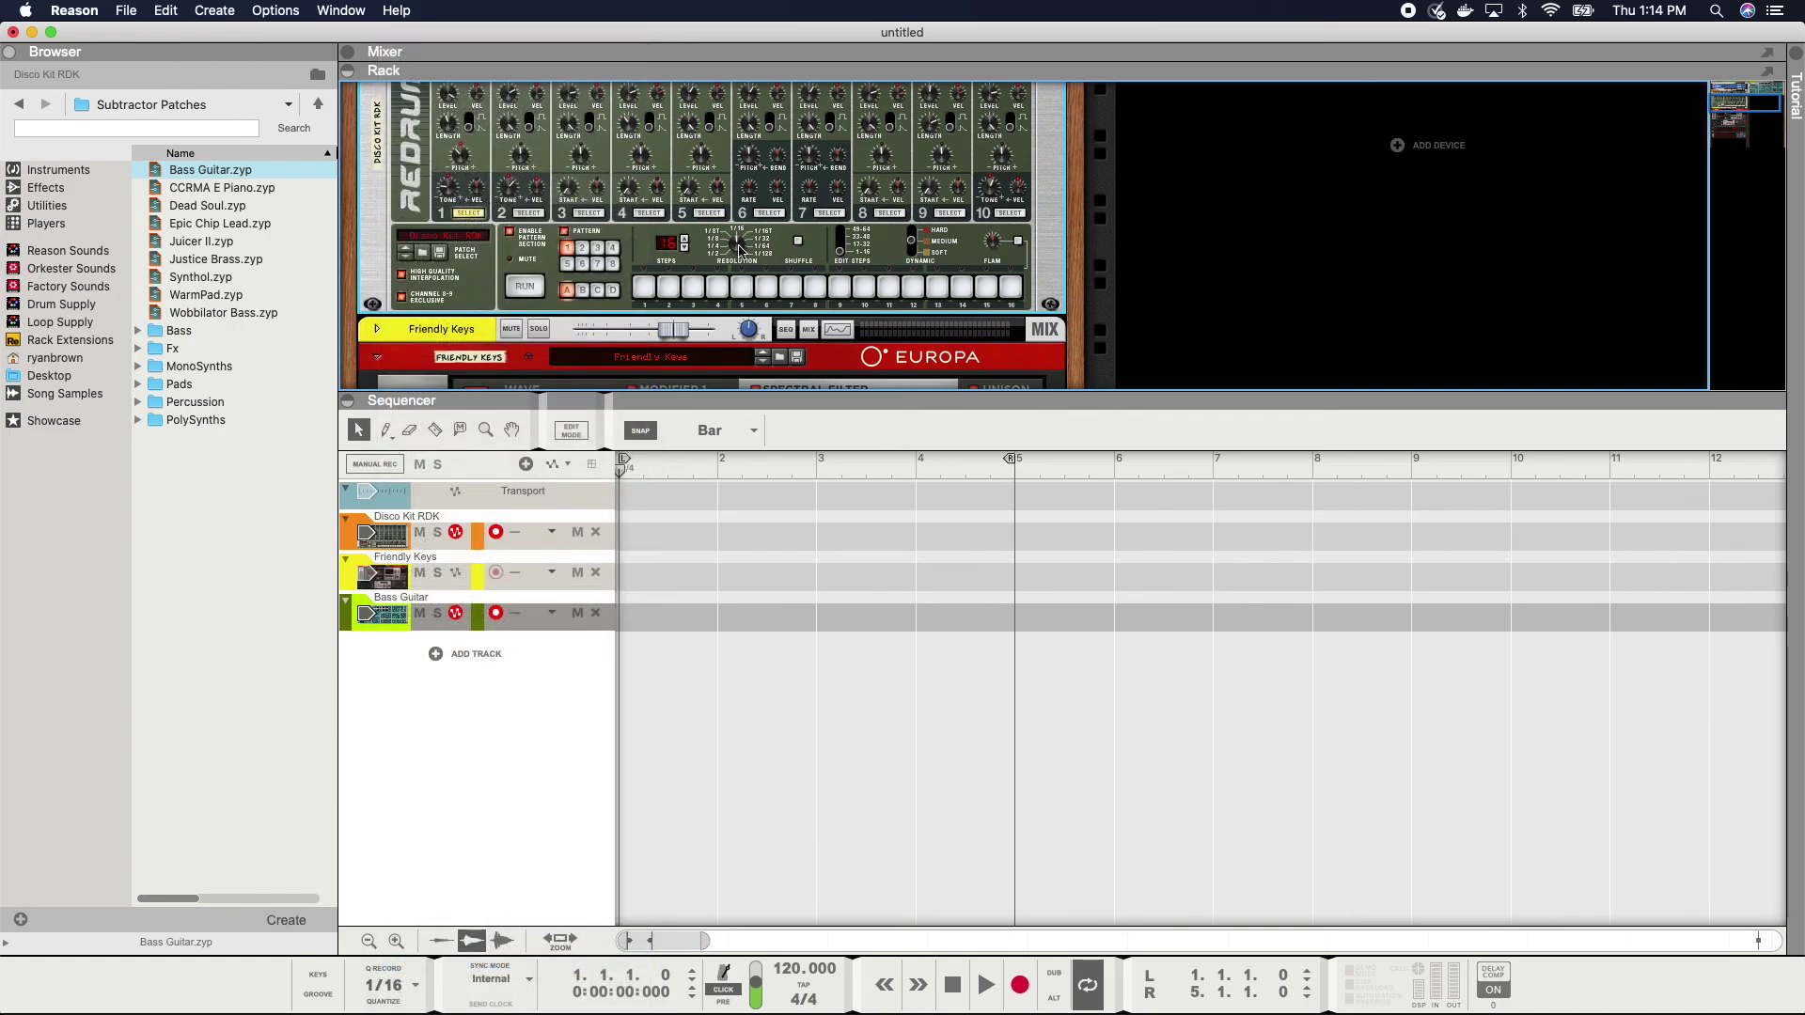
- Lock the BSP Sequencer 1 control surface to the Europa device Friendly Keys
scroll(475, 242, down, 5)
click(371, 181)
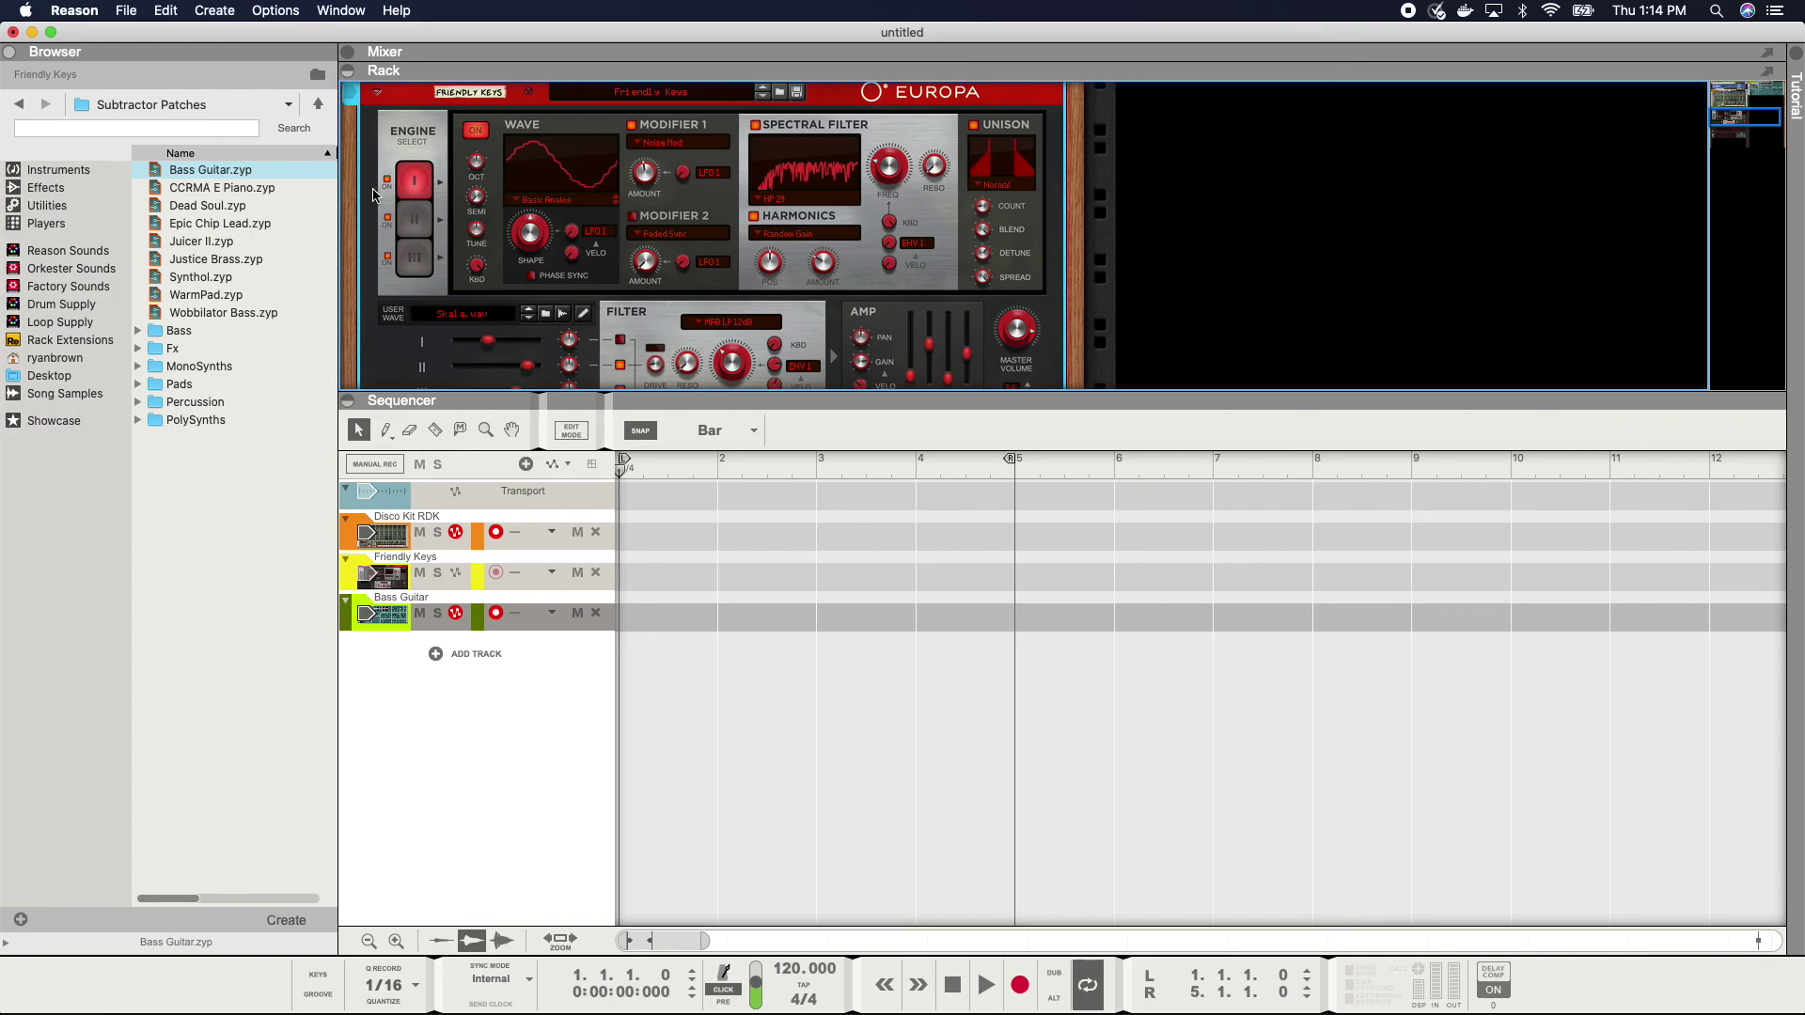
right_click(373, 188)
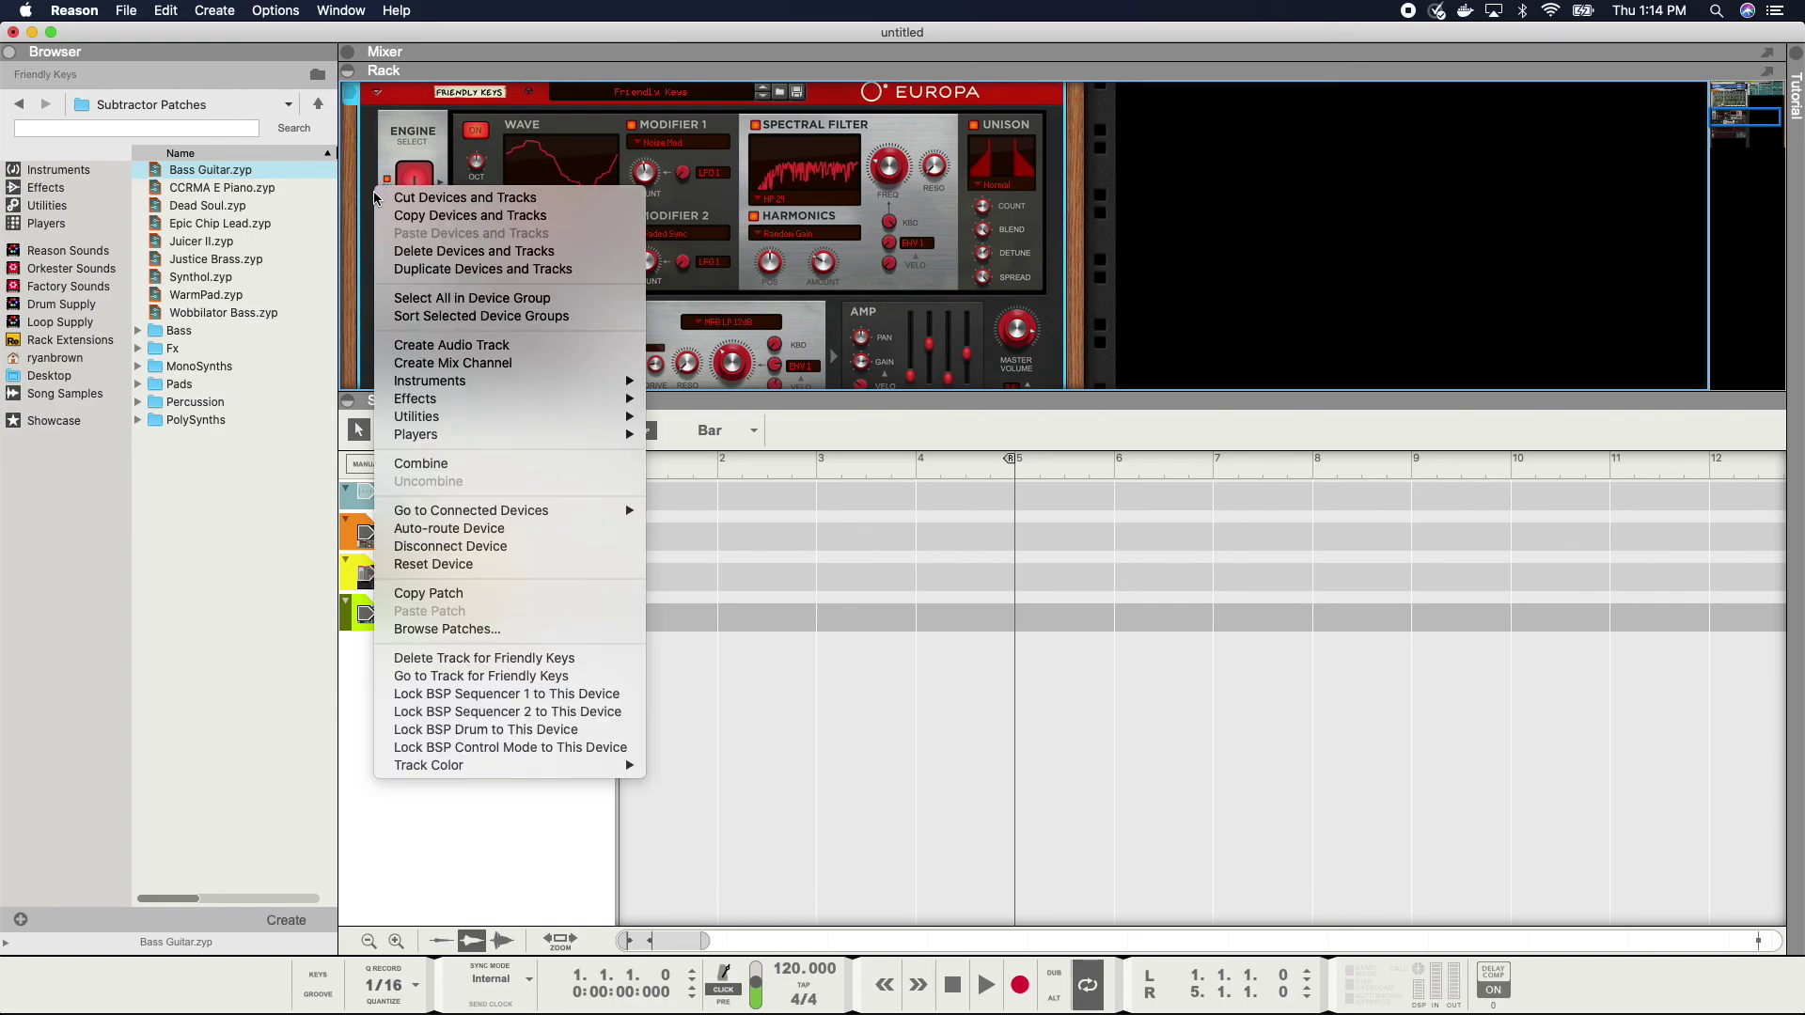
click(592, 694)
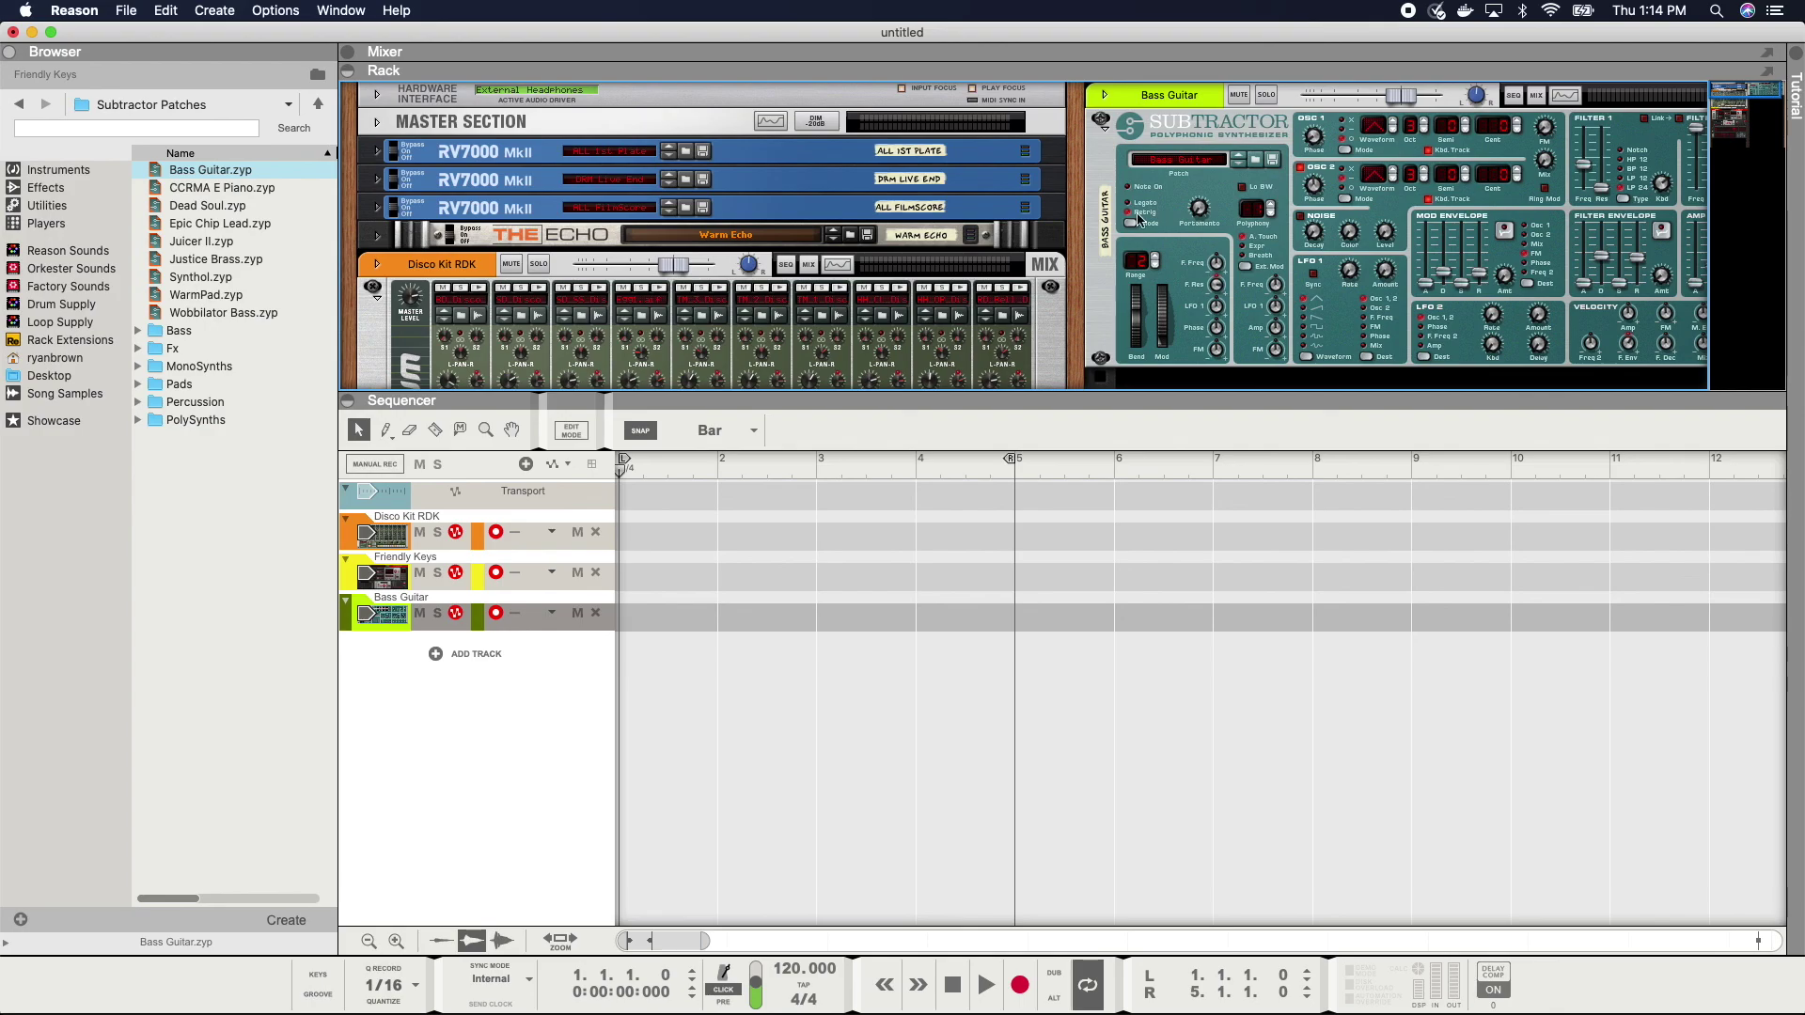
- Lock the BSP Sequencer 2 control surface to the SubTractor device Bass Guitar
right_click(1101, 171)
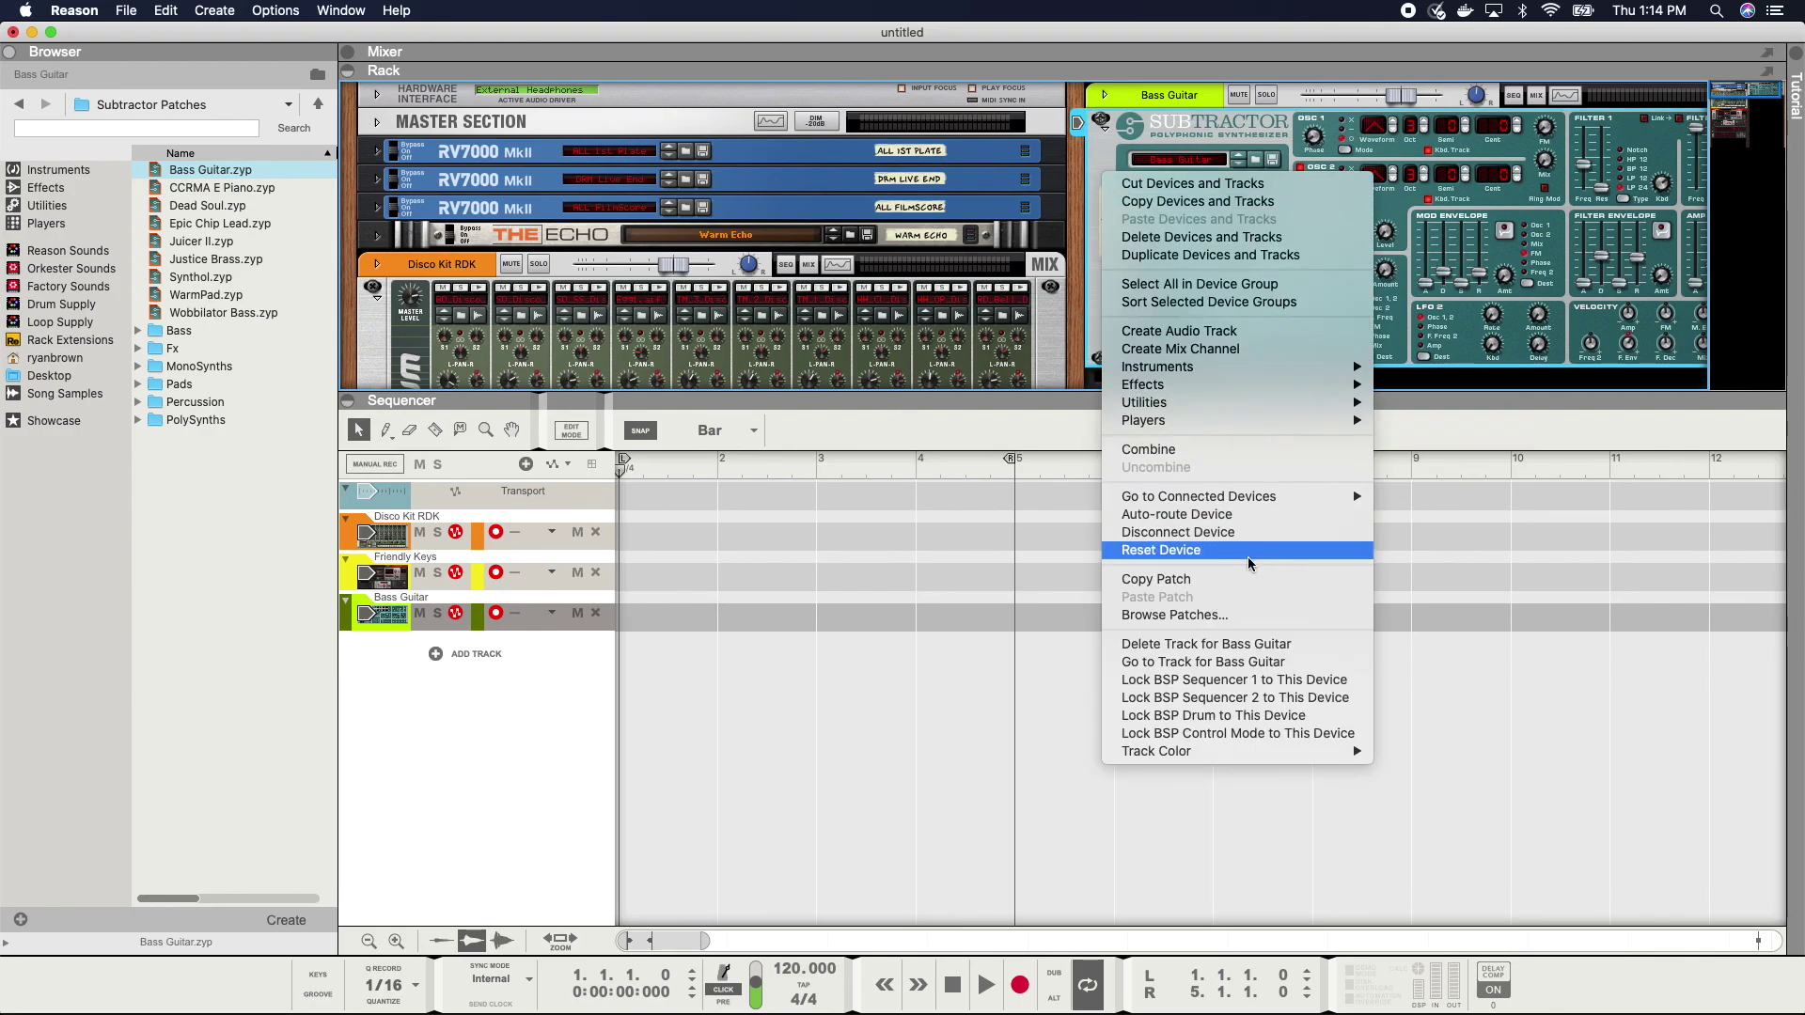
click(1258, 714)
scroll(462, 259, down, 5)
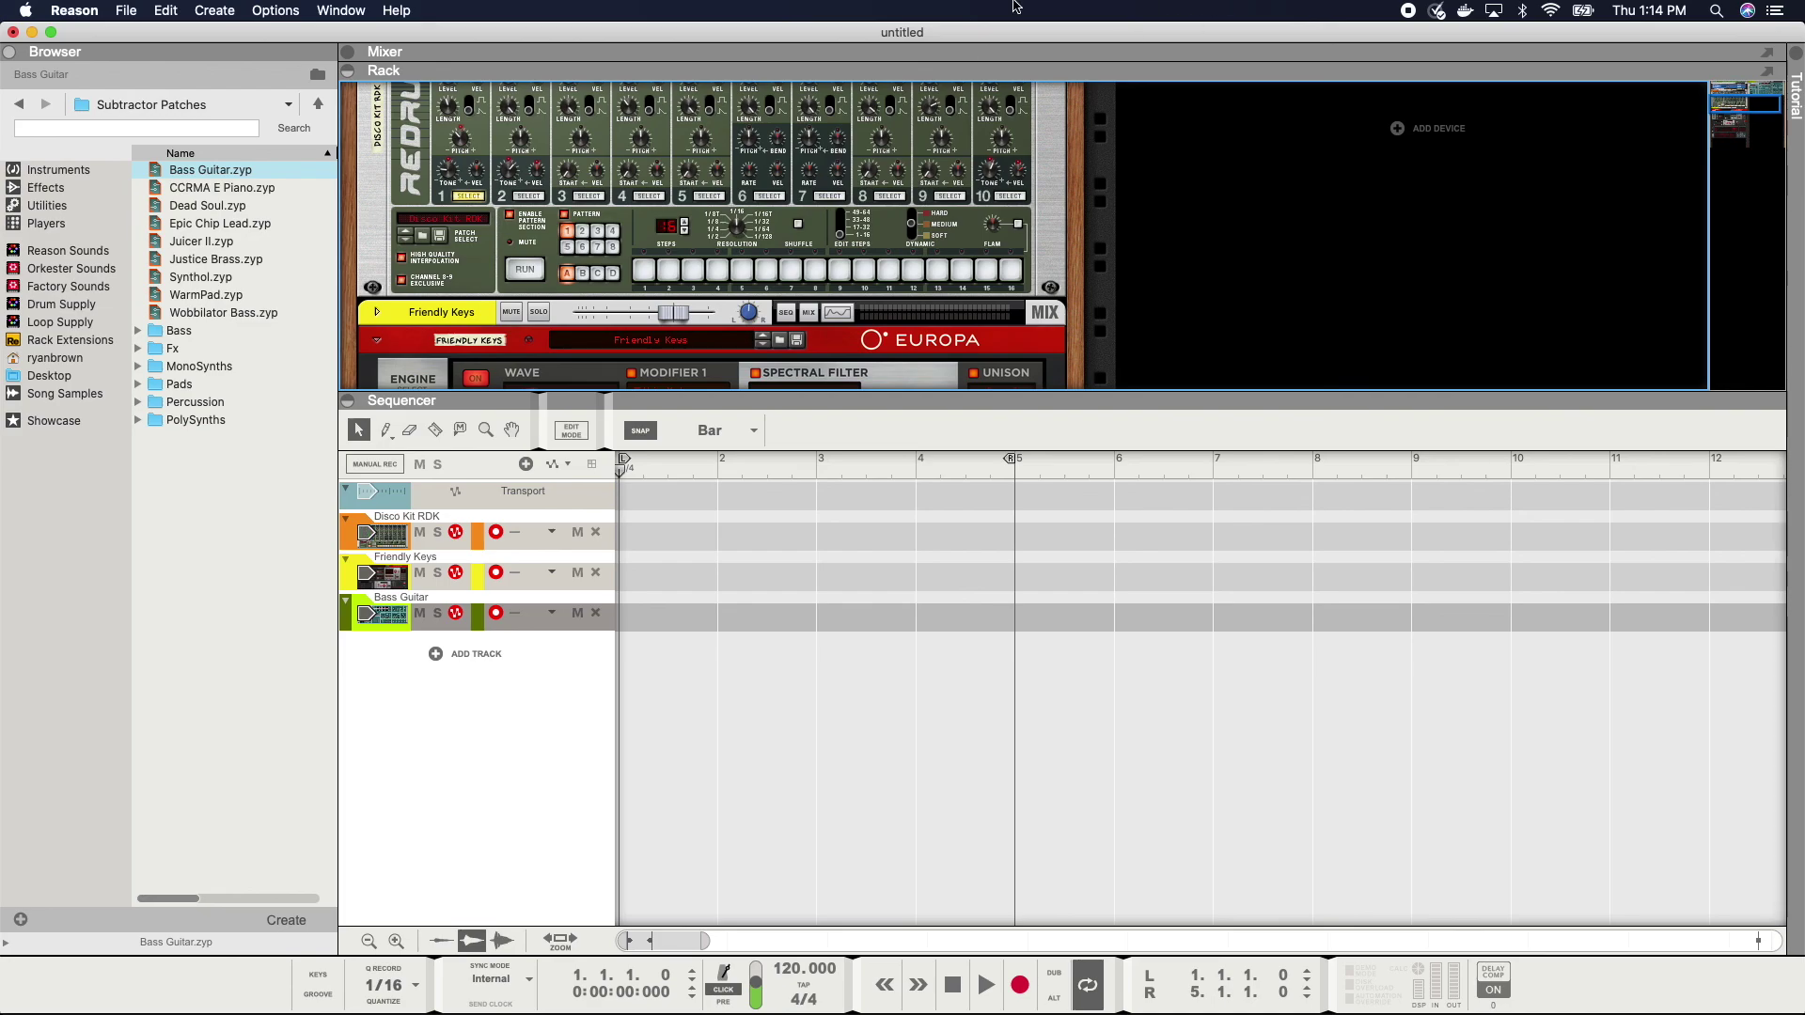
- Set the audio device in the preferences to MacBook Pro Speakers and close the preferences
click(85, 10)
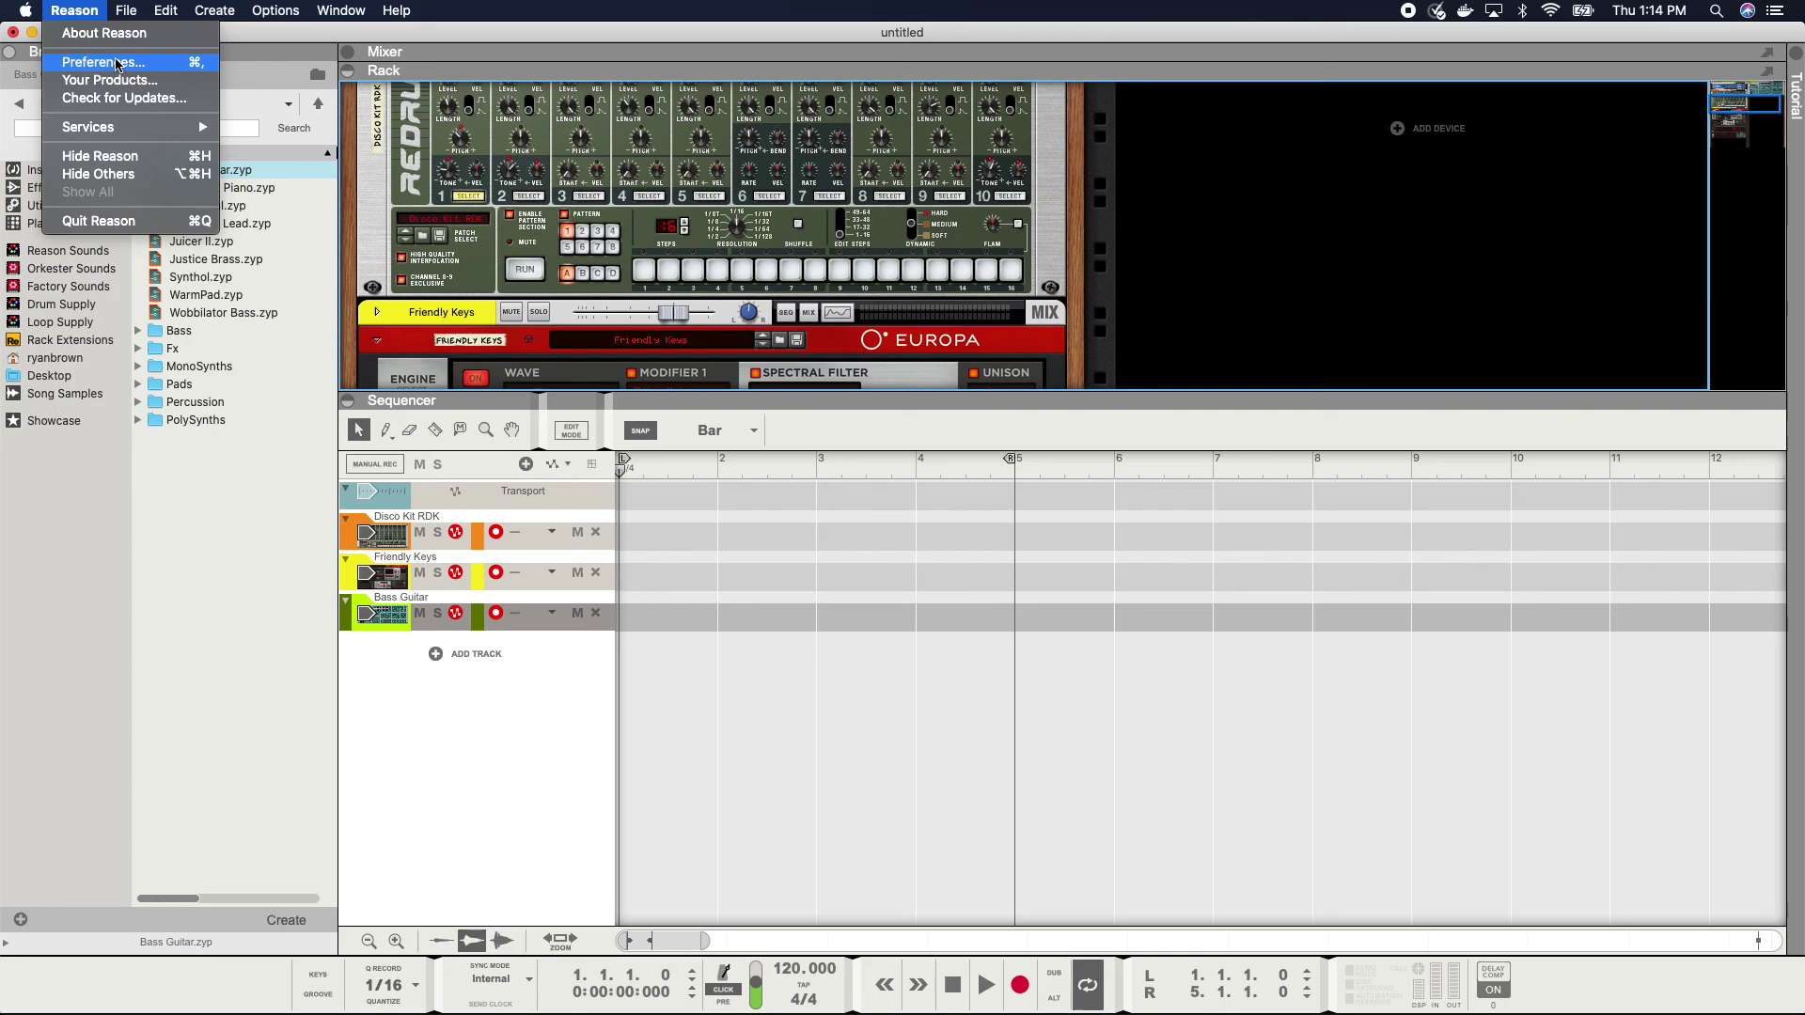
click(75, 57)
click(718, 252)
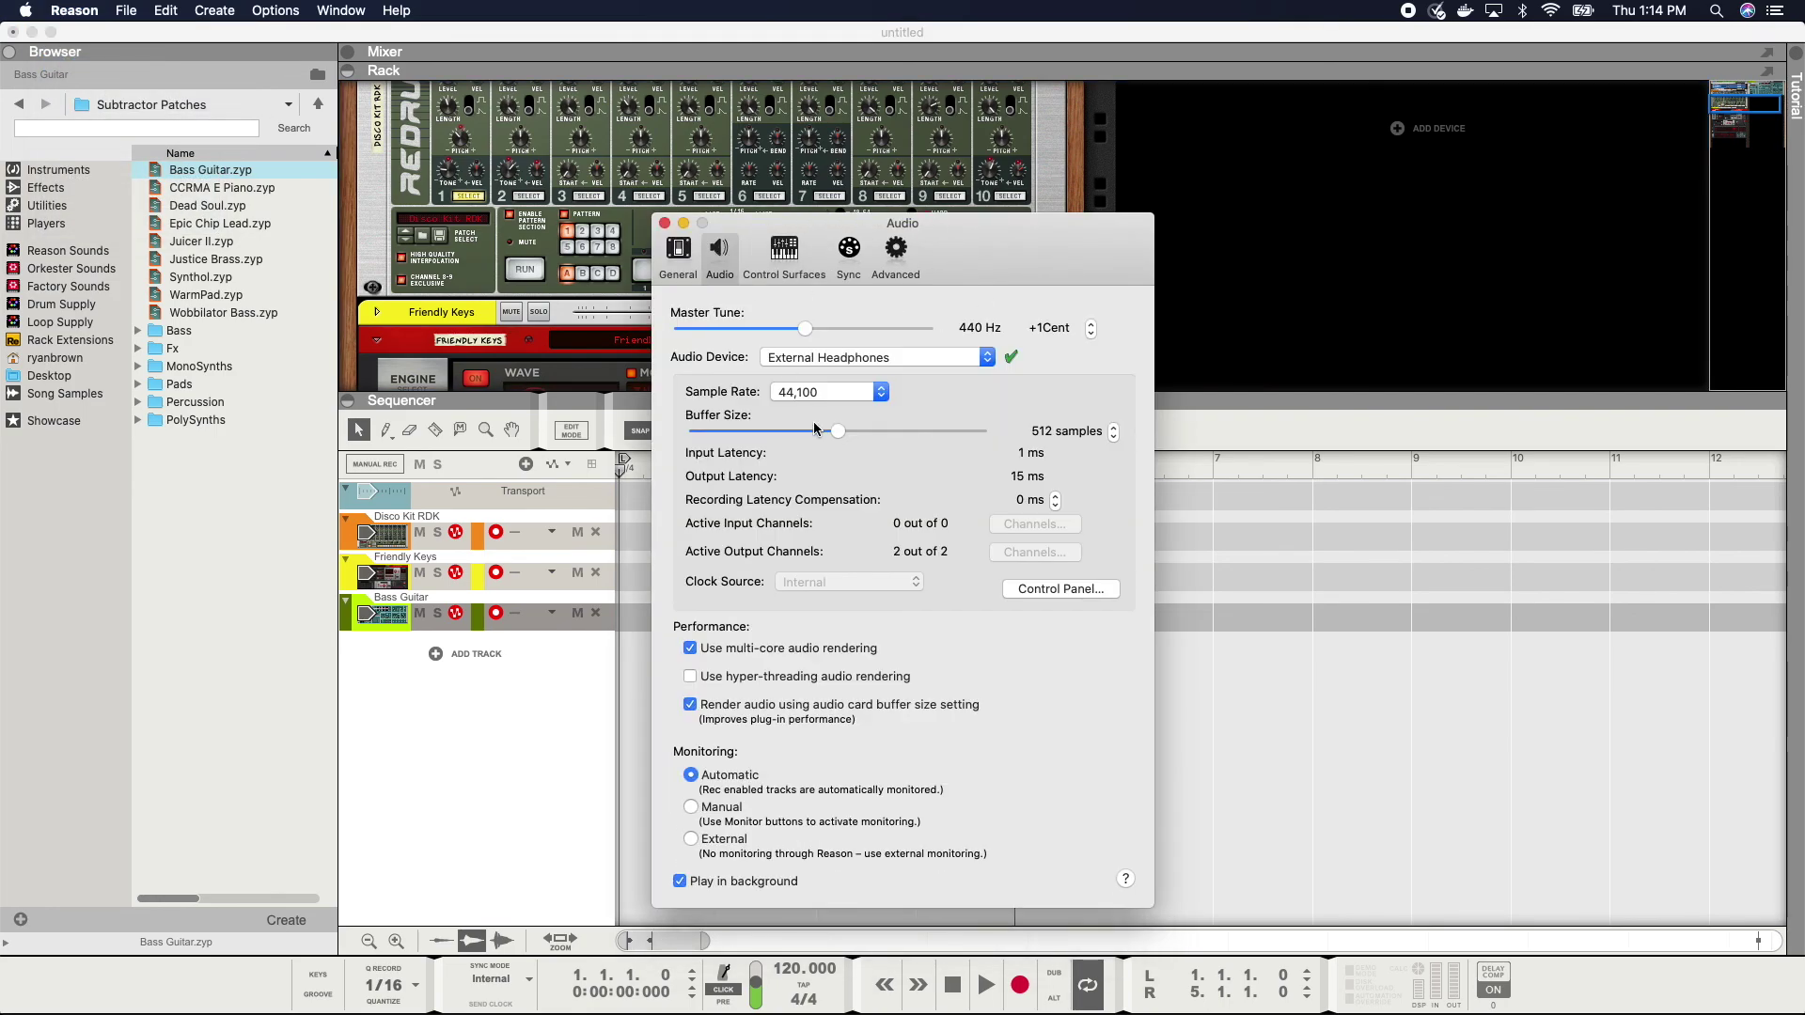
click(931, 363)
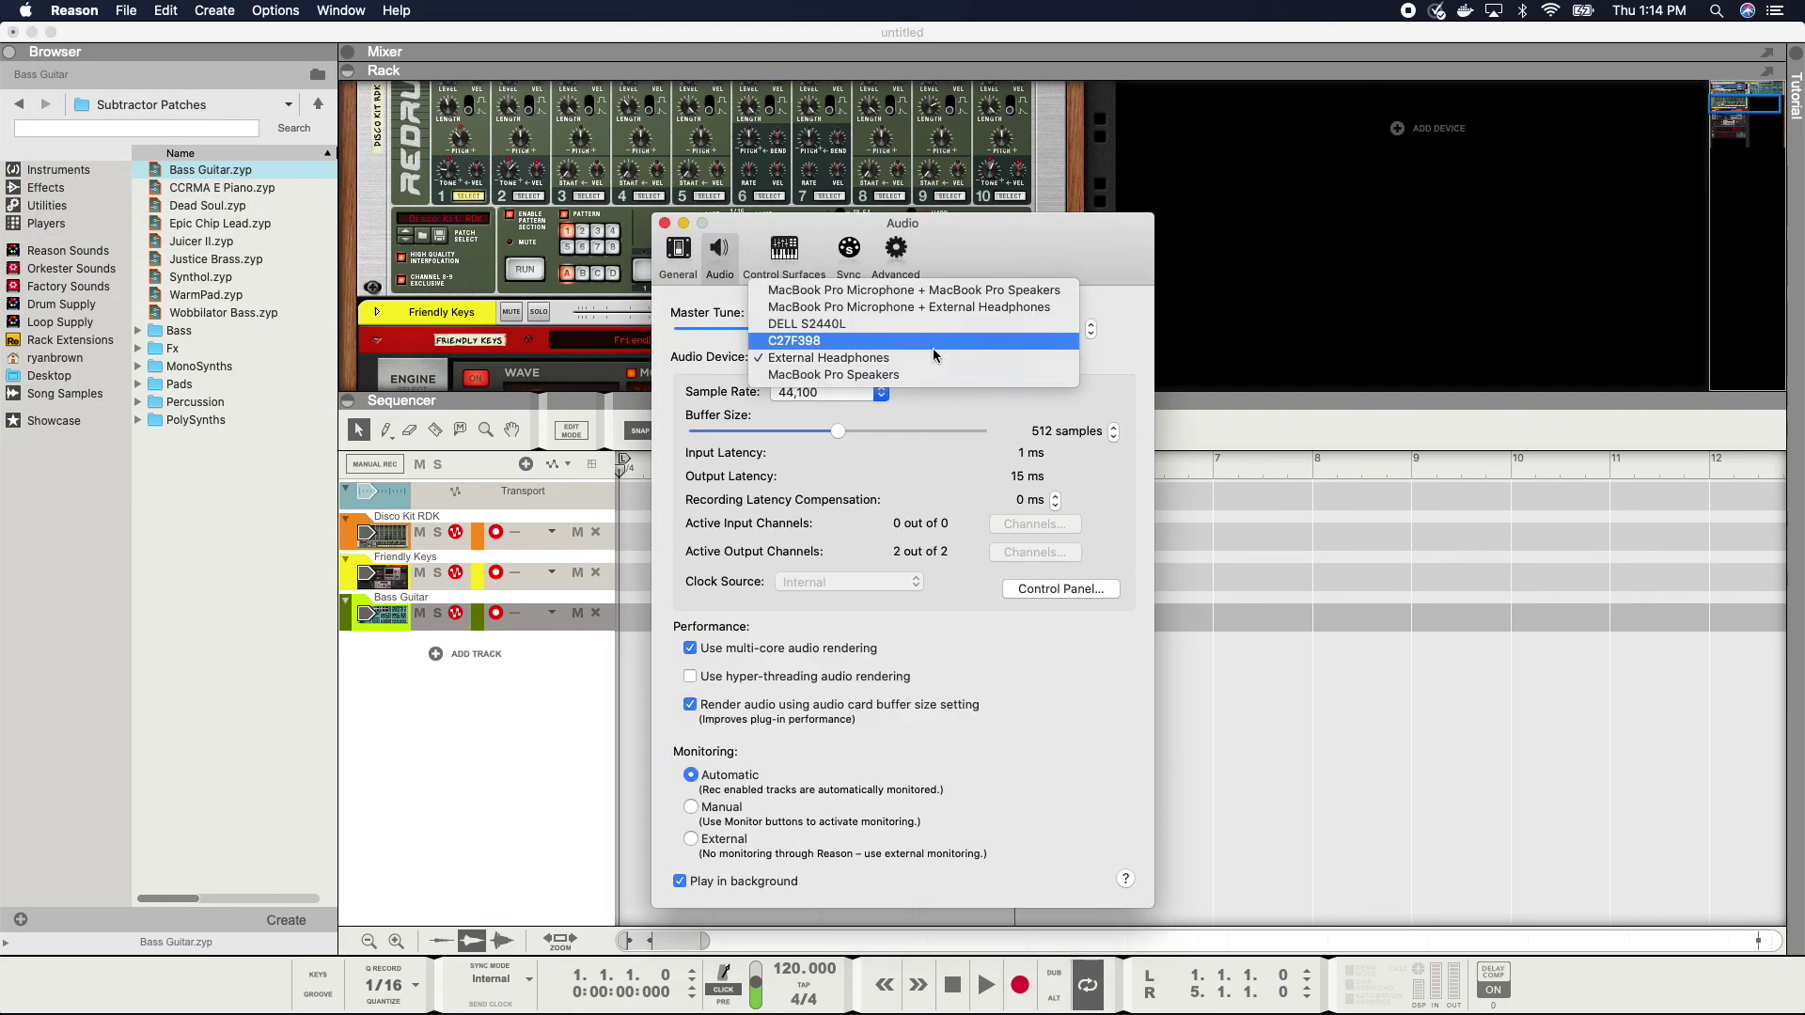
click(922, 377)
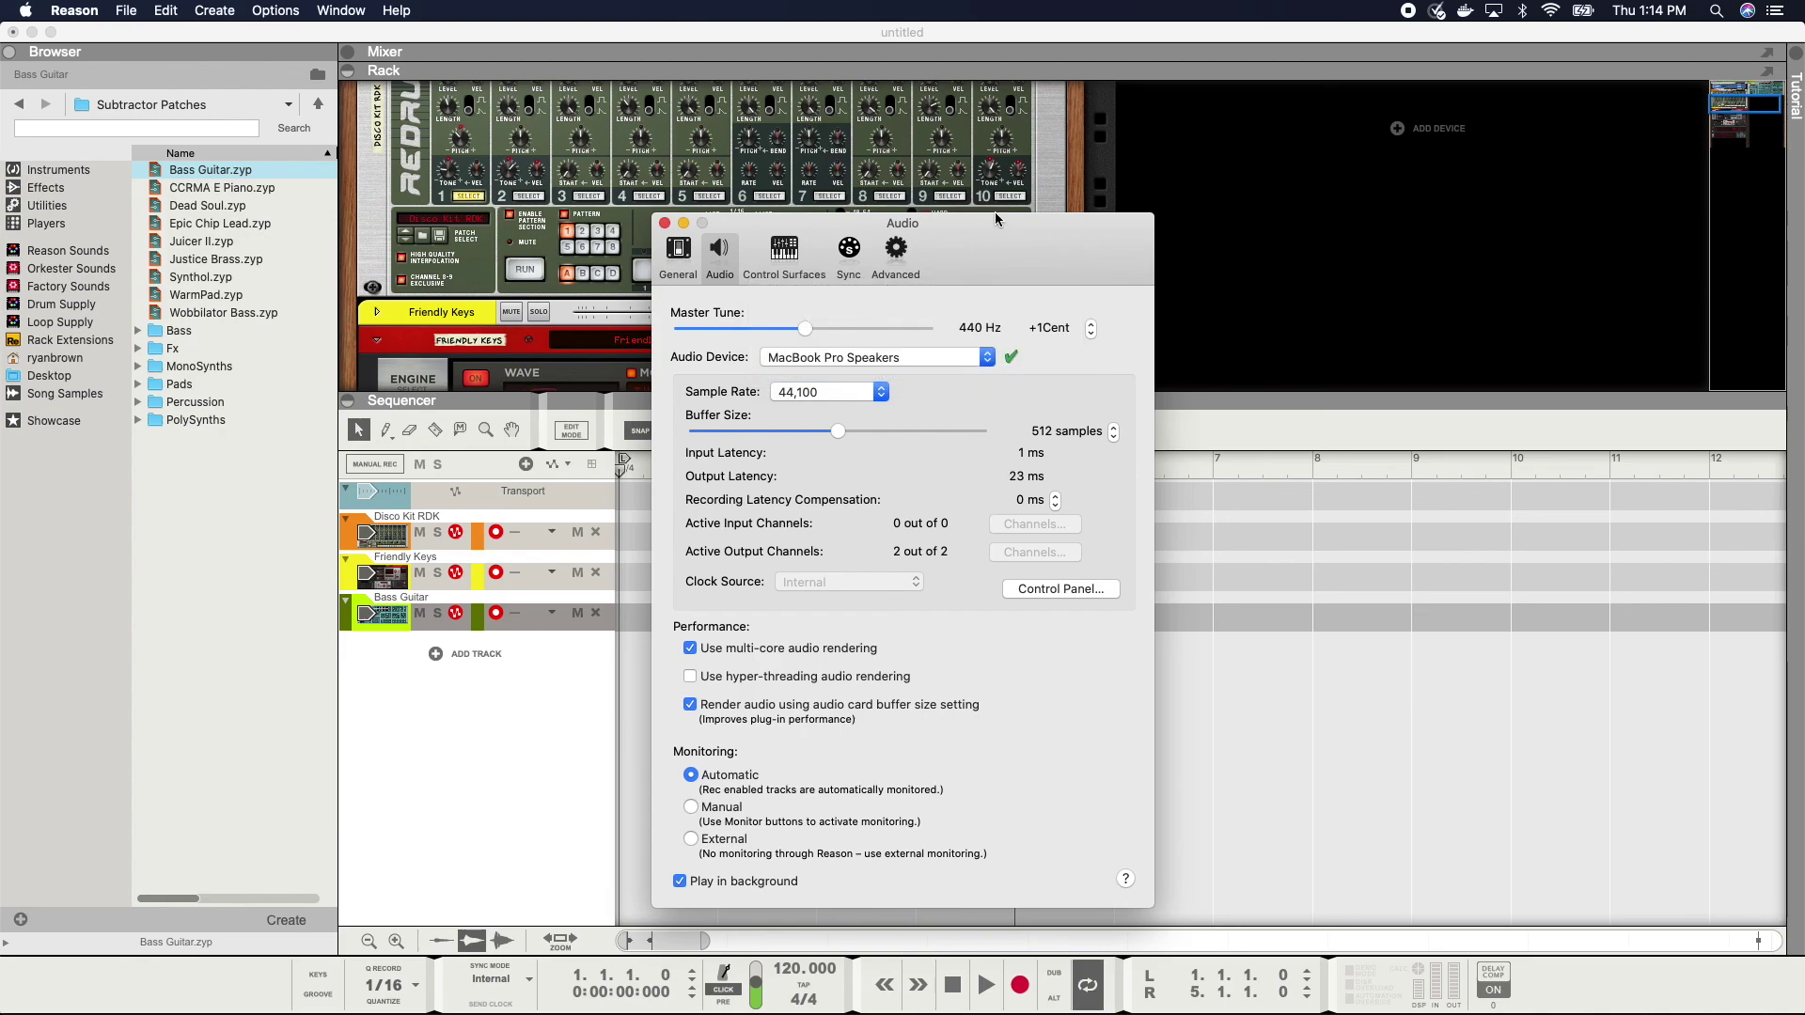
click(666, 224)
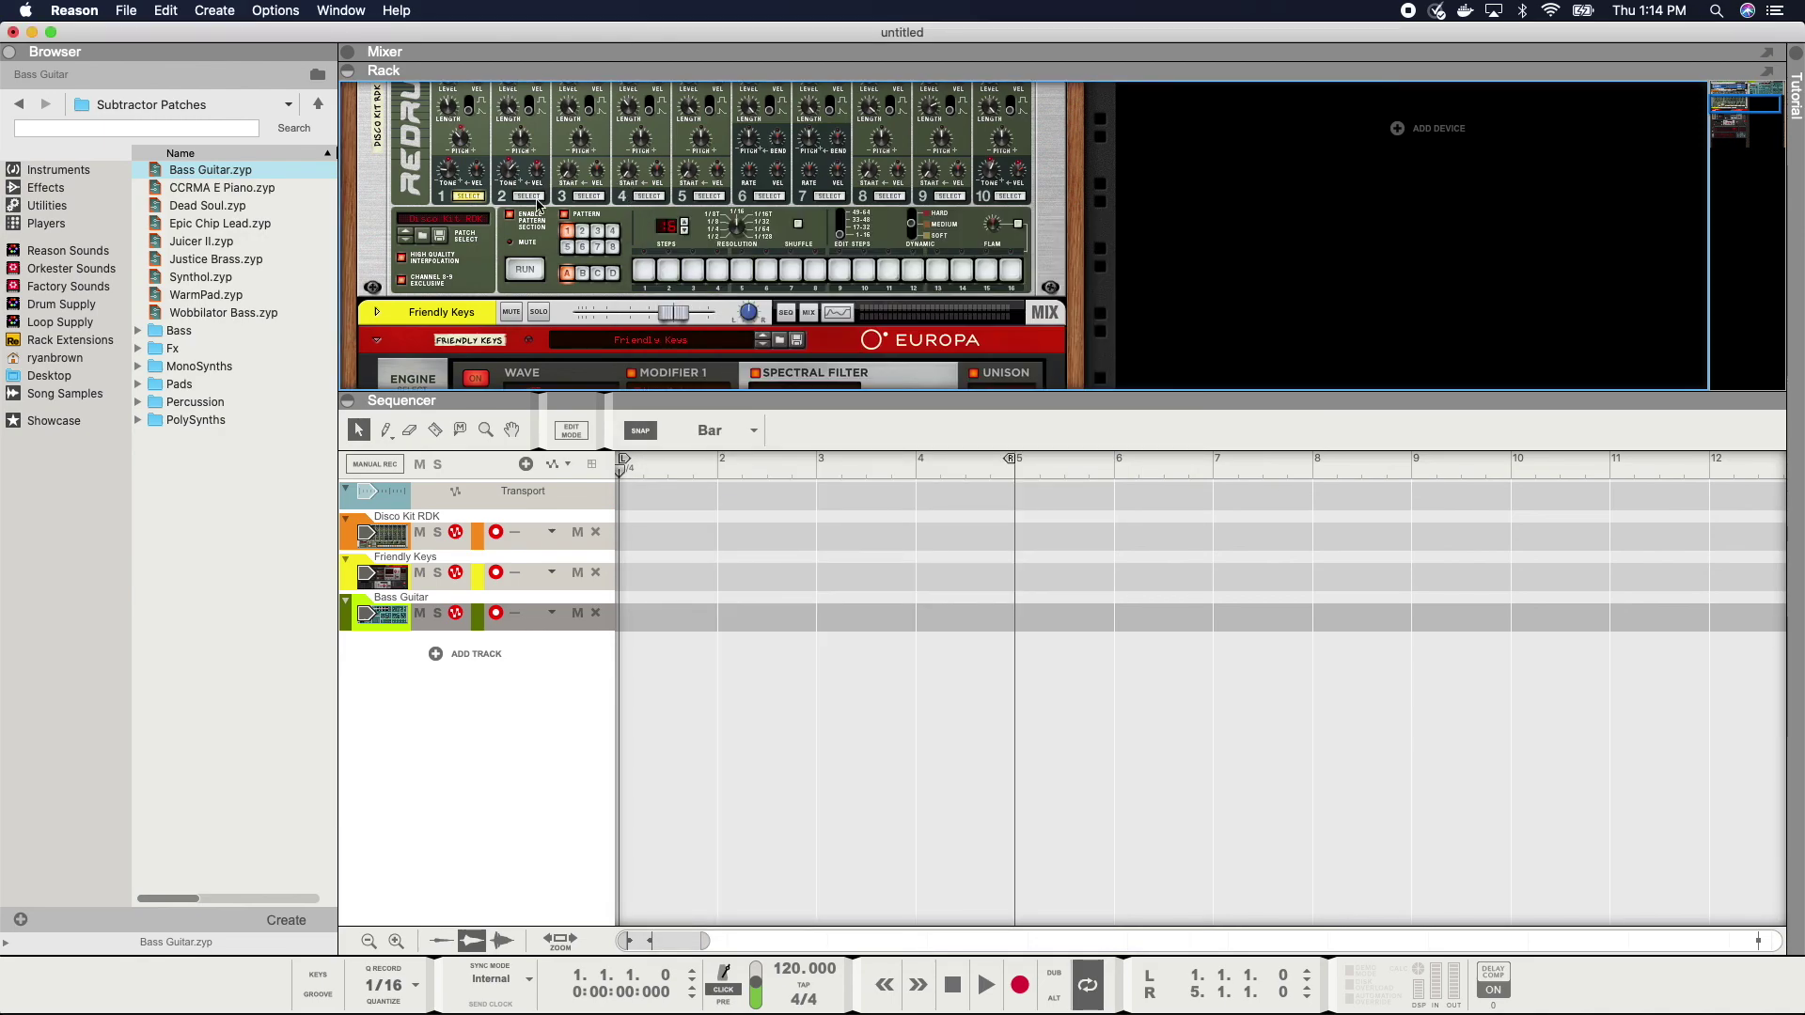
- Select the Redrum device Disco Kit RDK in the rack
click(383, 224)
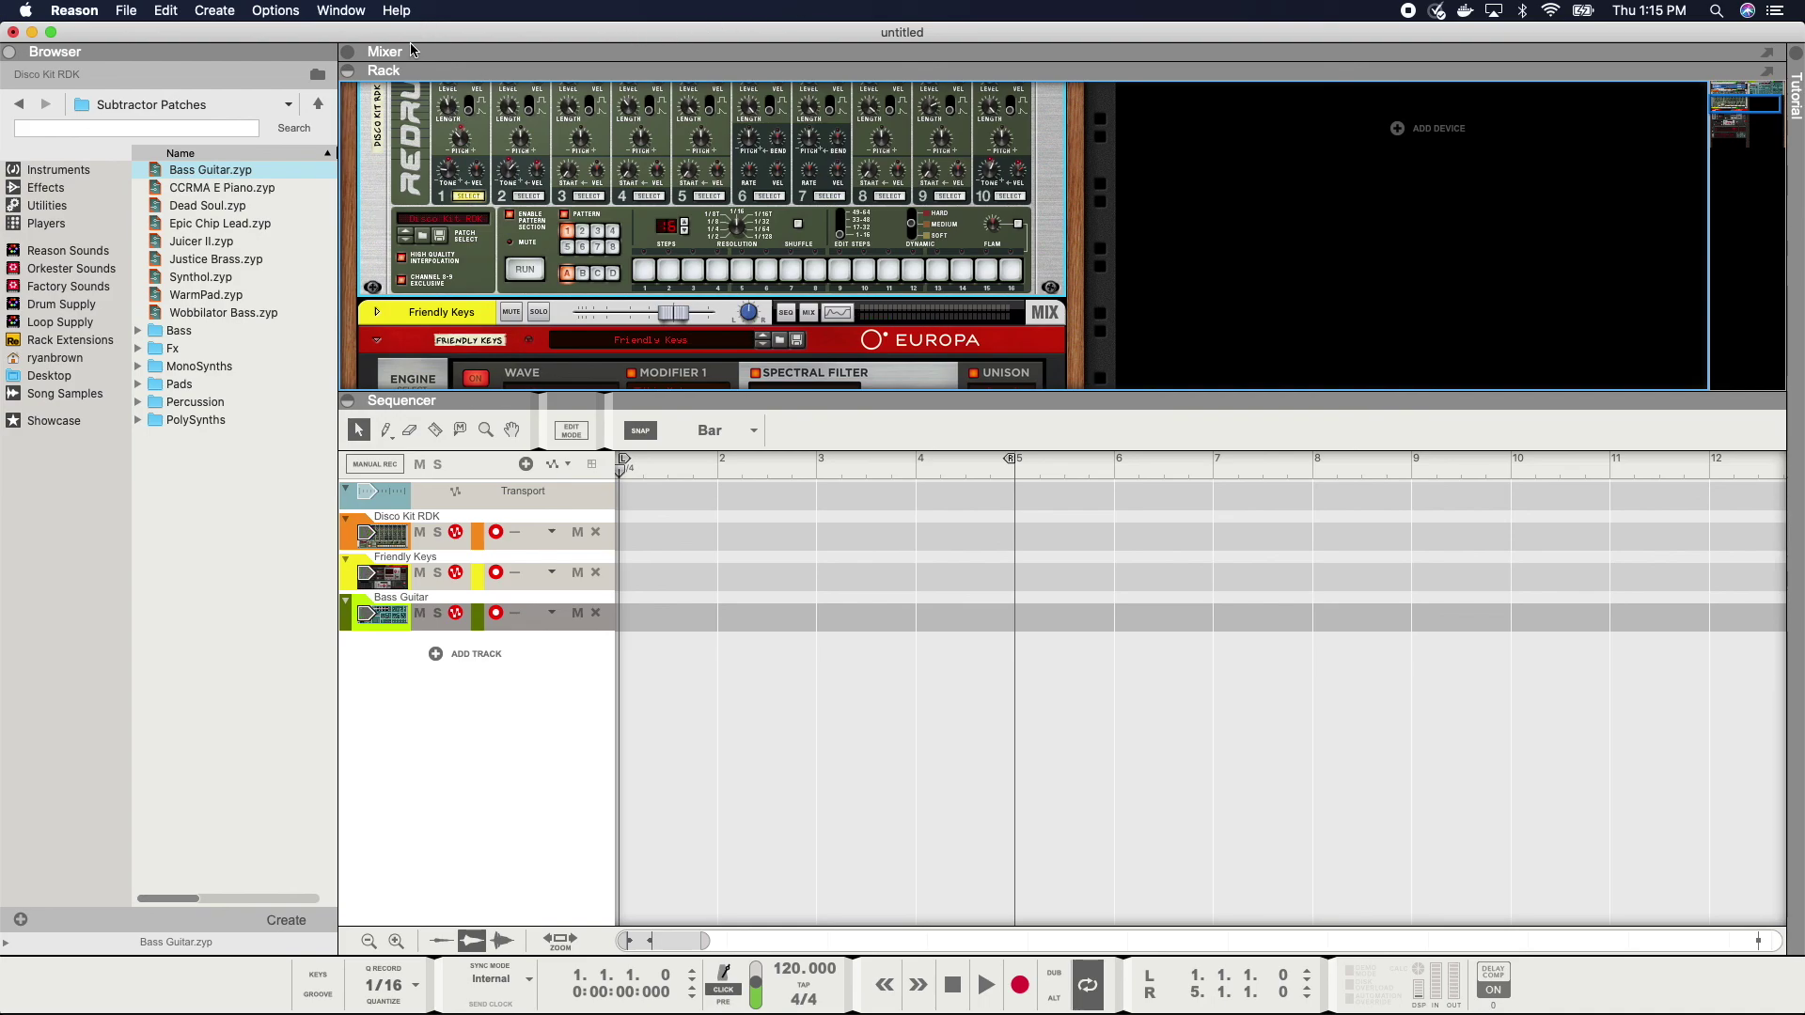
scroll(420, 206, up, 5)
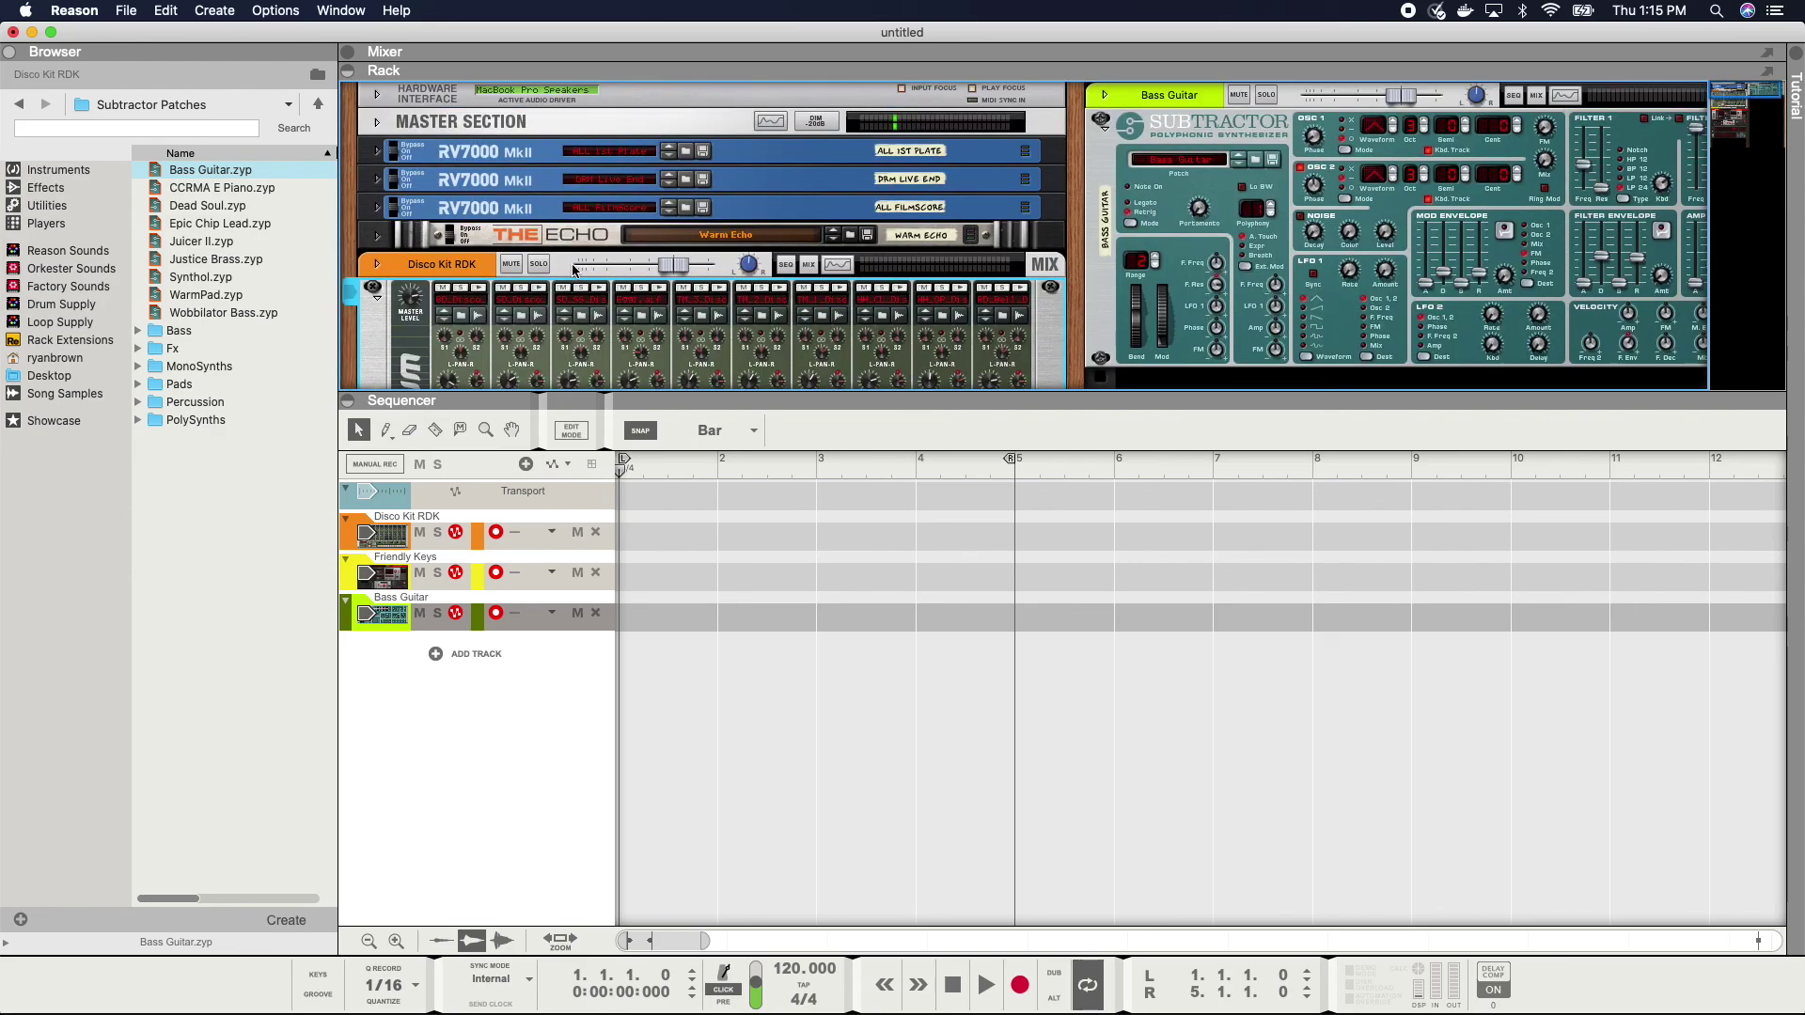